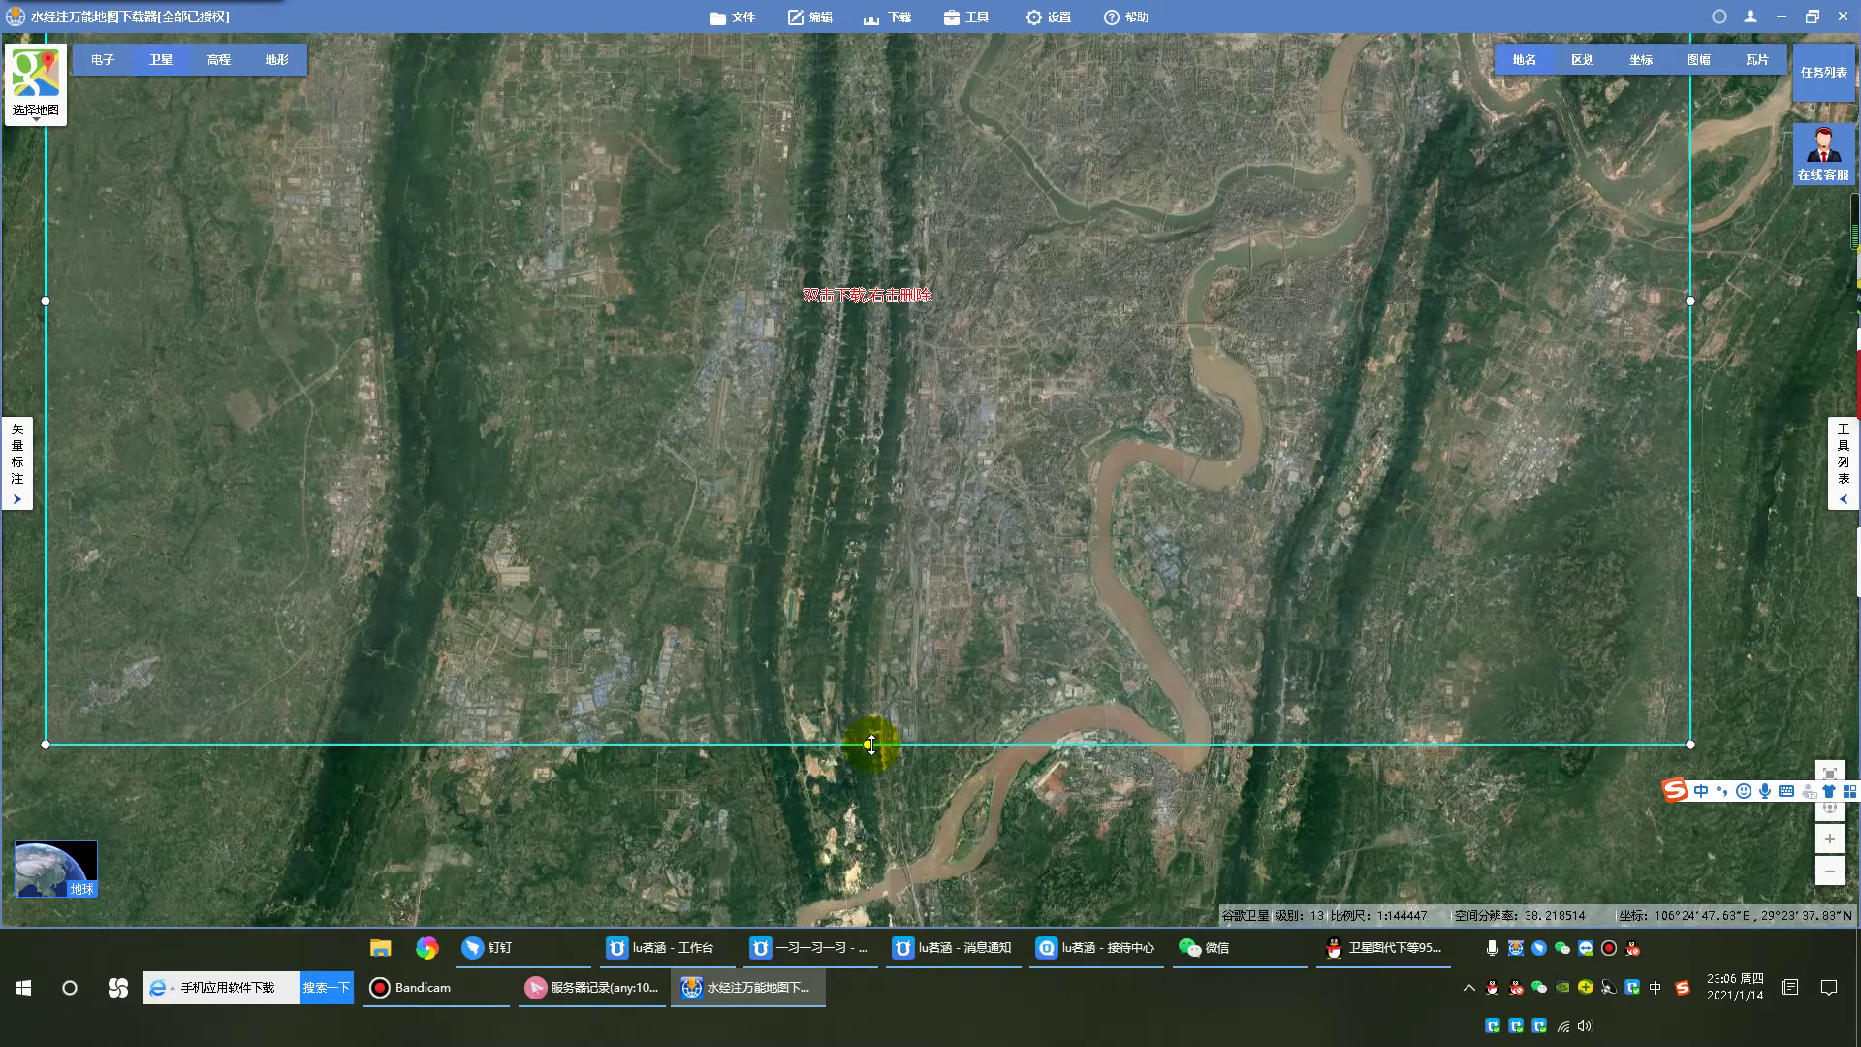
Step: Fine-tune the southern and eastern edges of the download rectangle around the Chongqing urban area
drag(871, 745, 872, 756)
scroll(882, 741, down, 1)
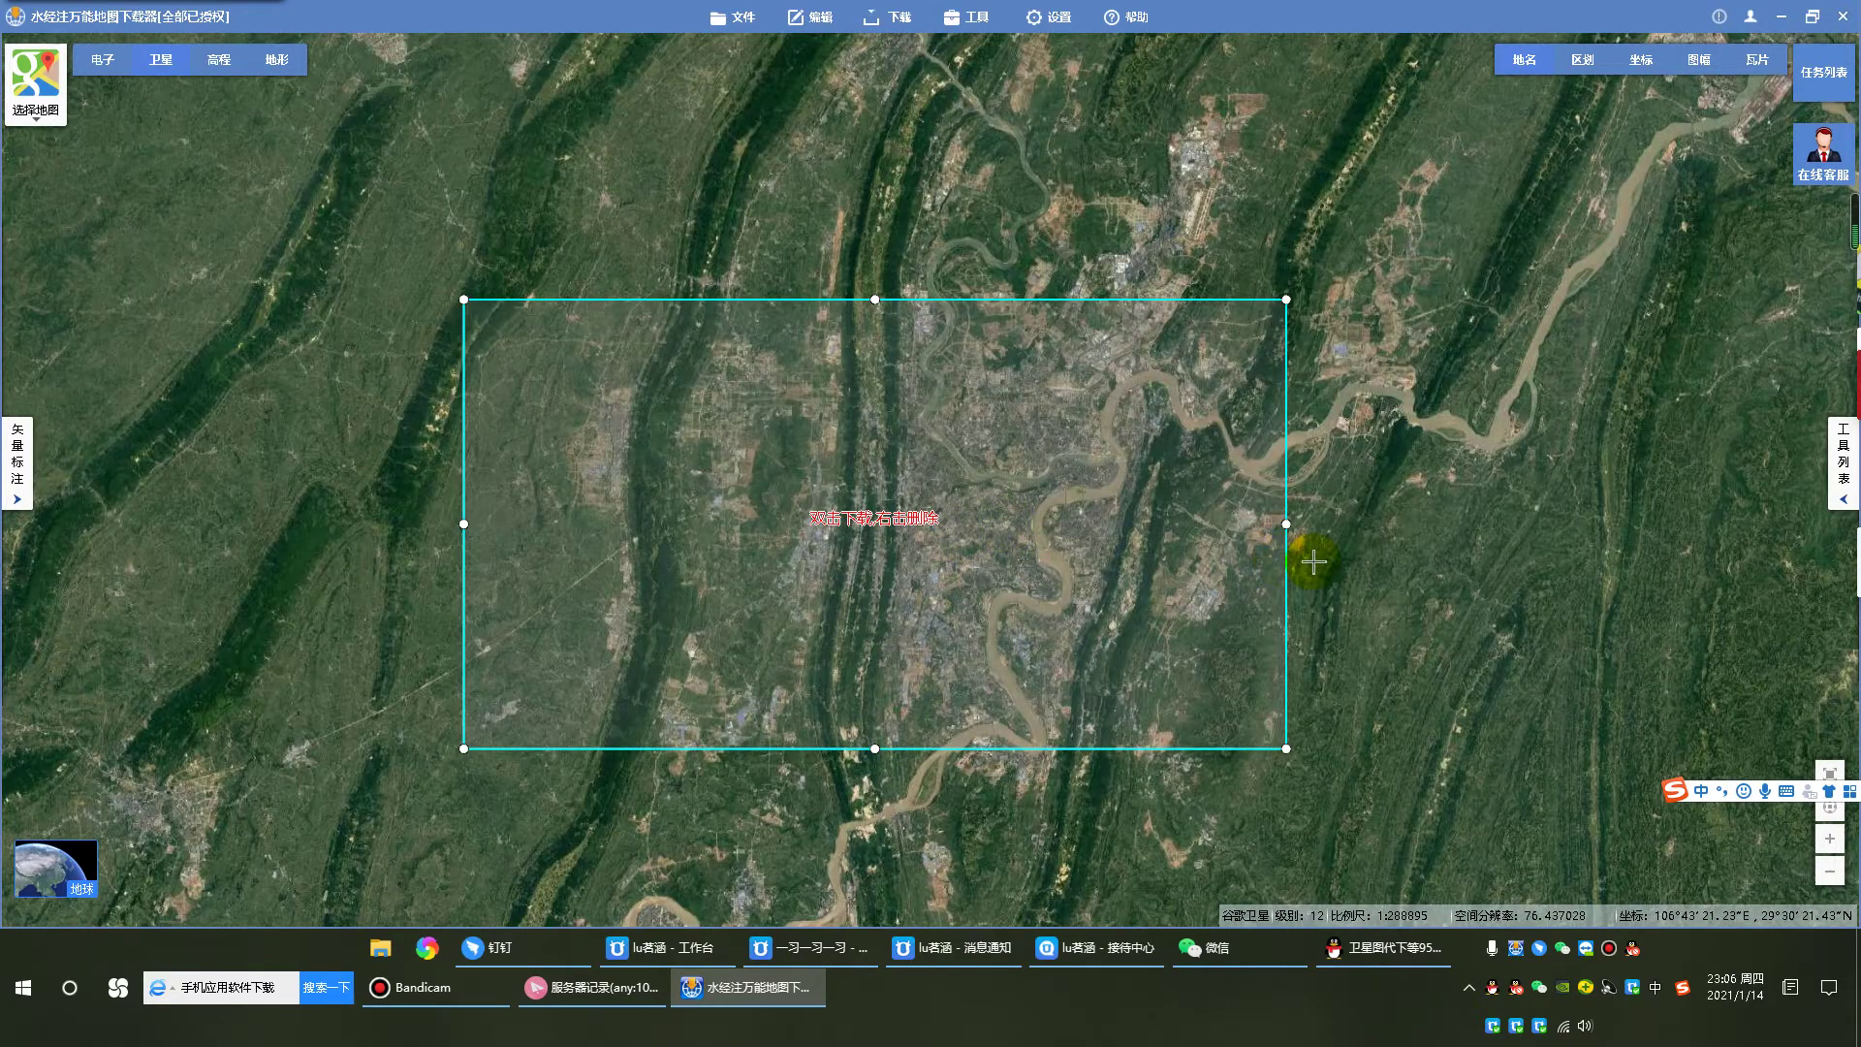
scroll(1313, 561, up, 1)
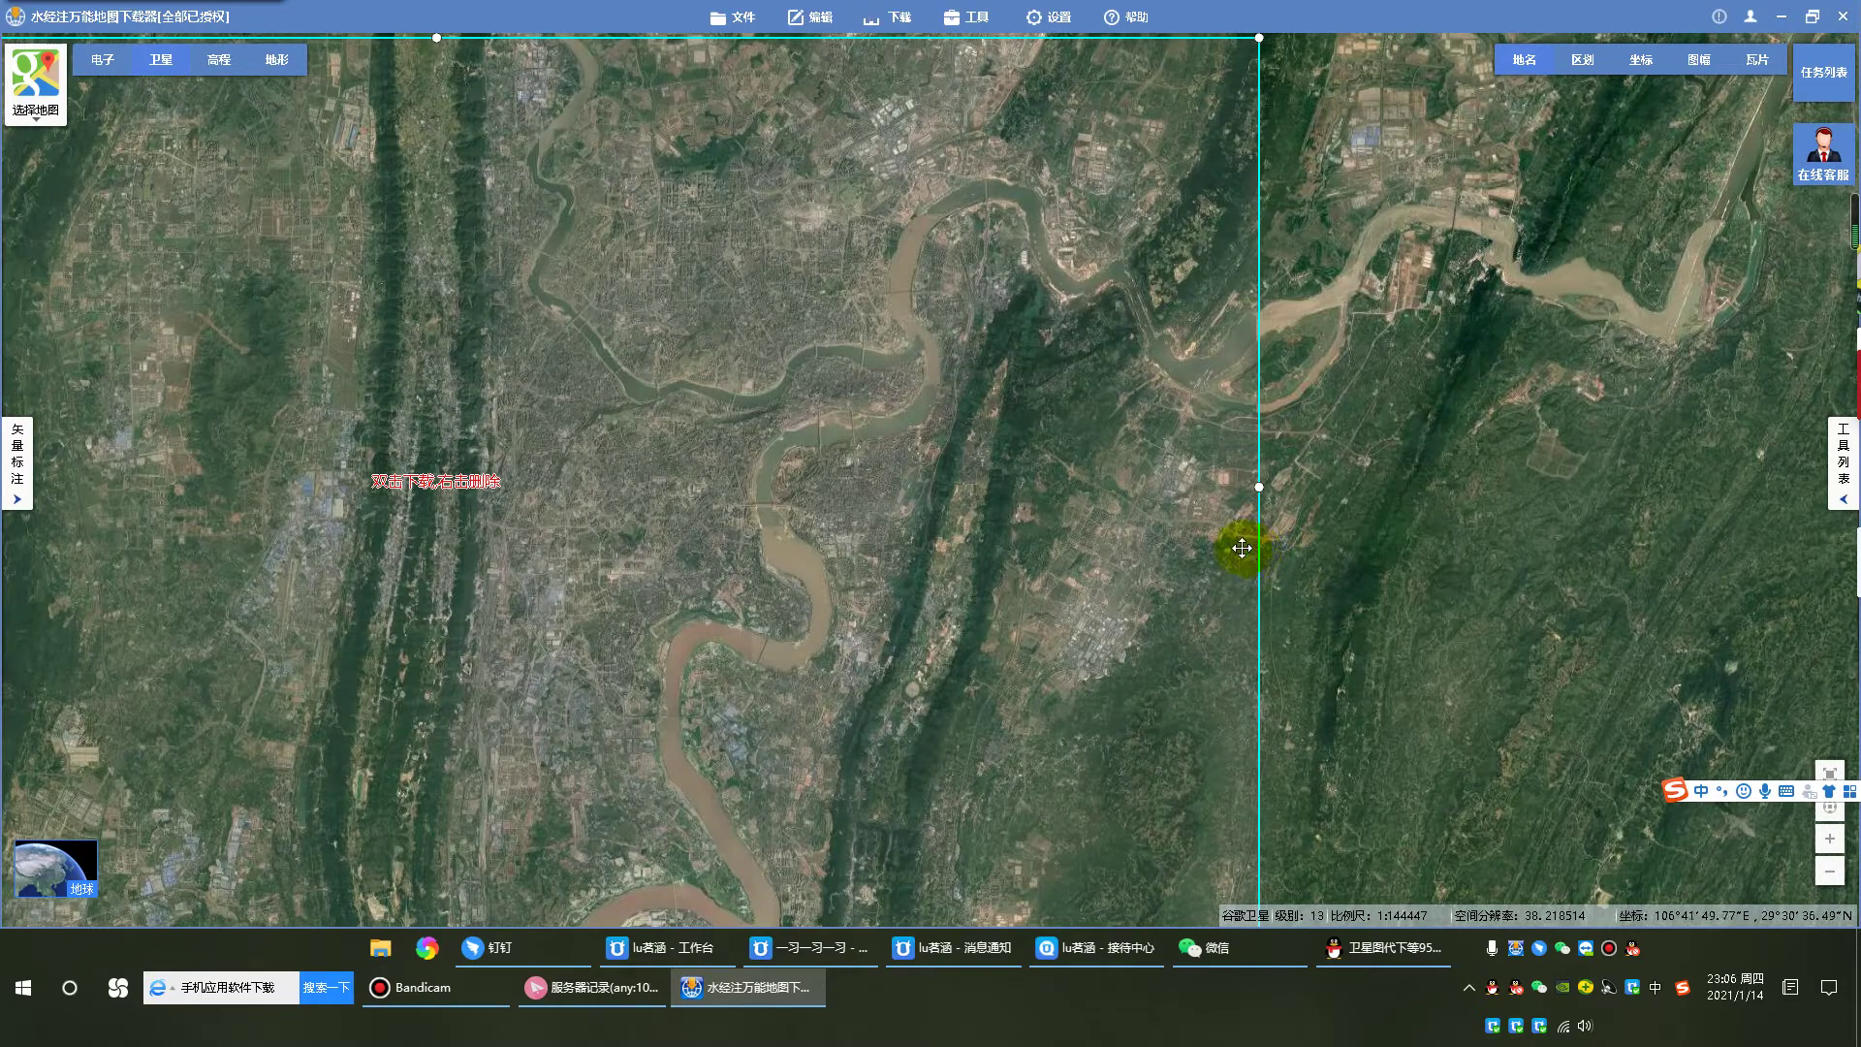
scroll(1242, 548, down, 1)
drag(1251, 518, 1242, 519)
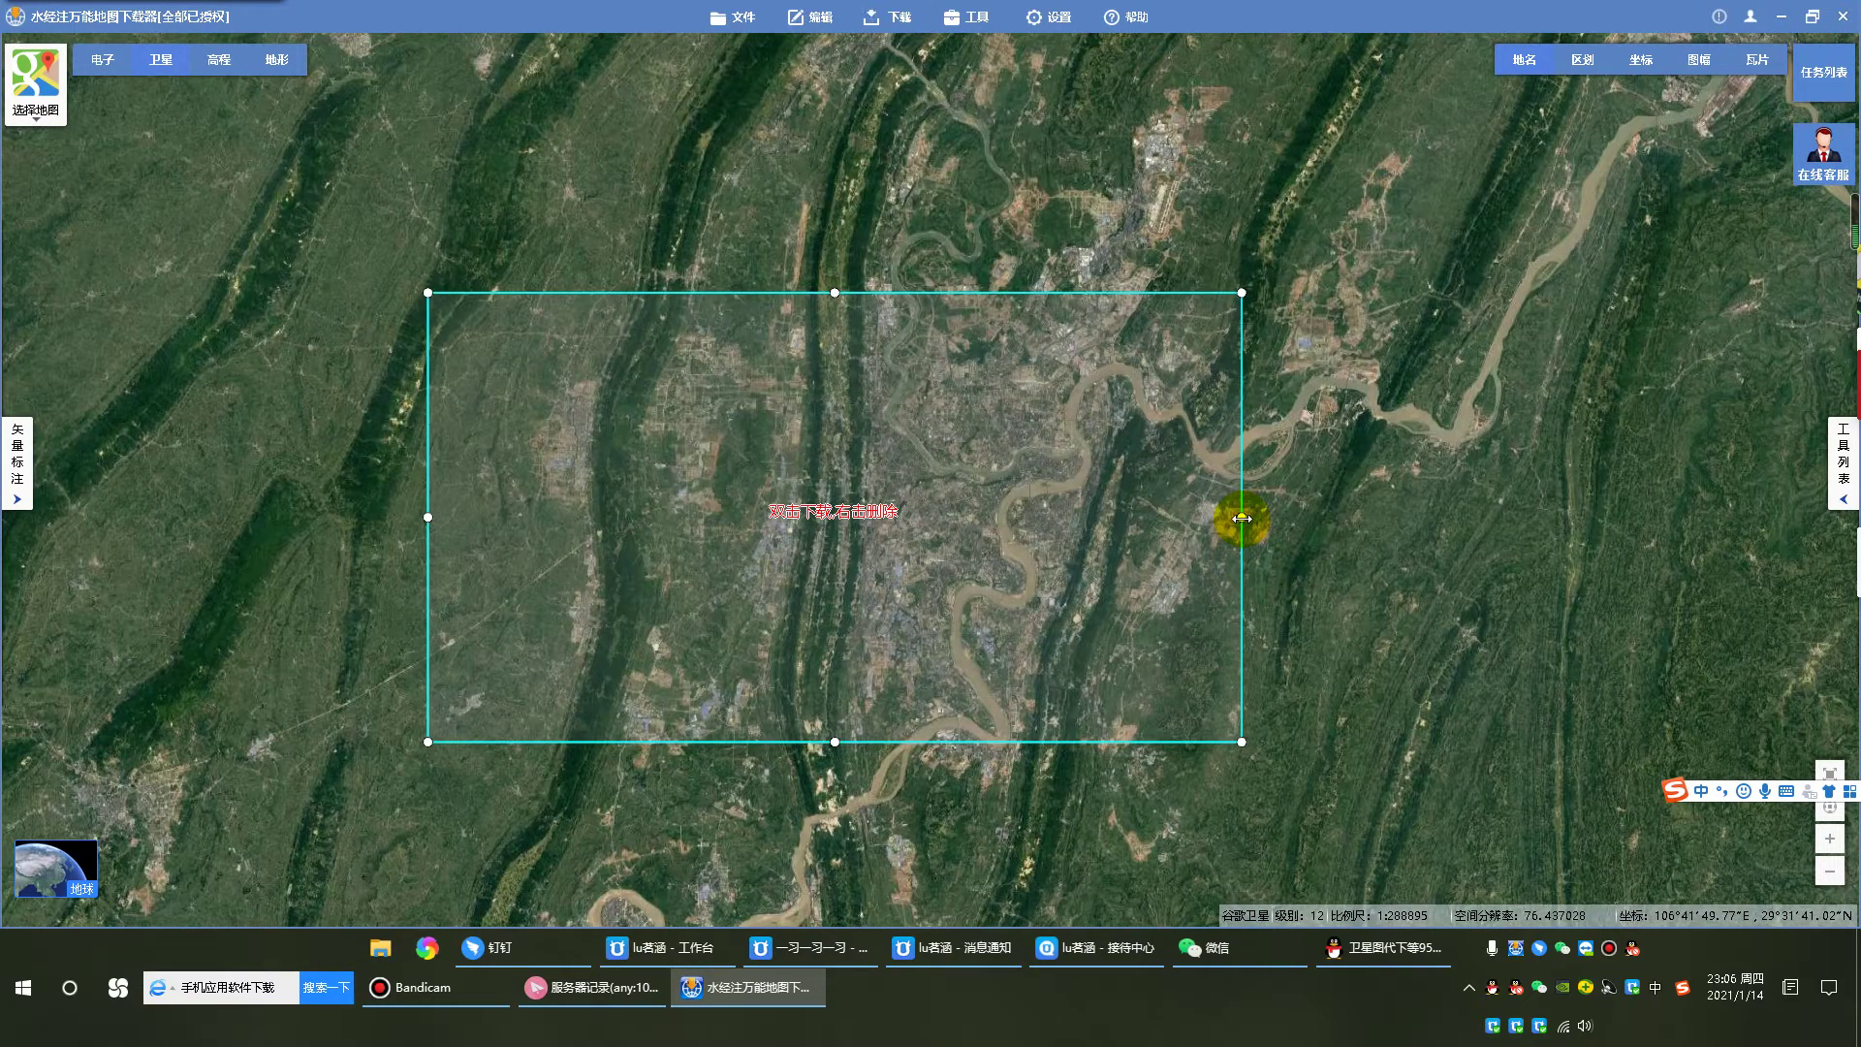
scroll(1240, 514, up, 1)
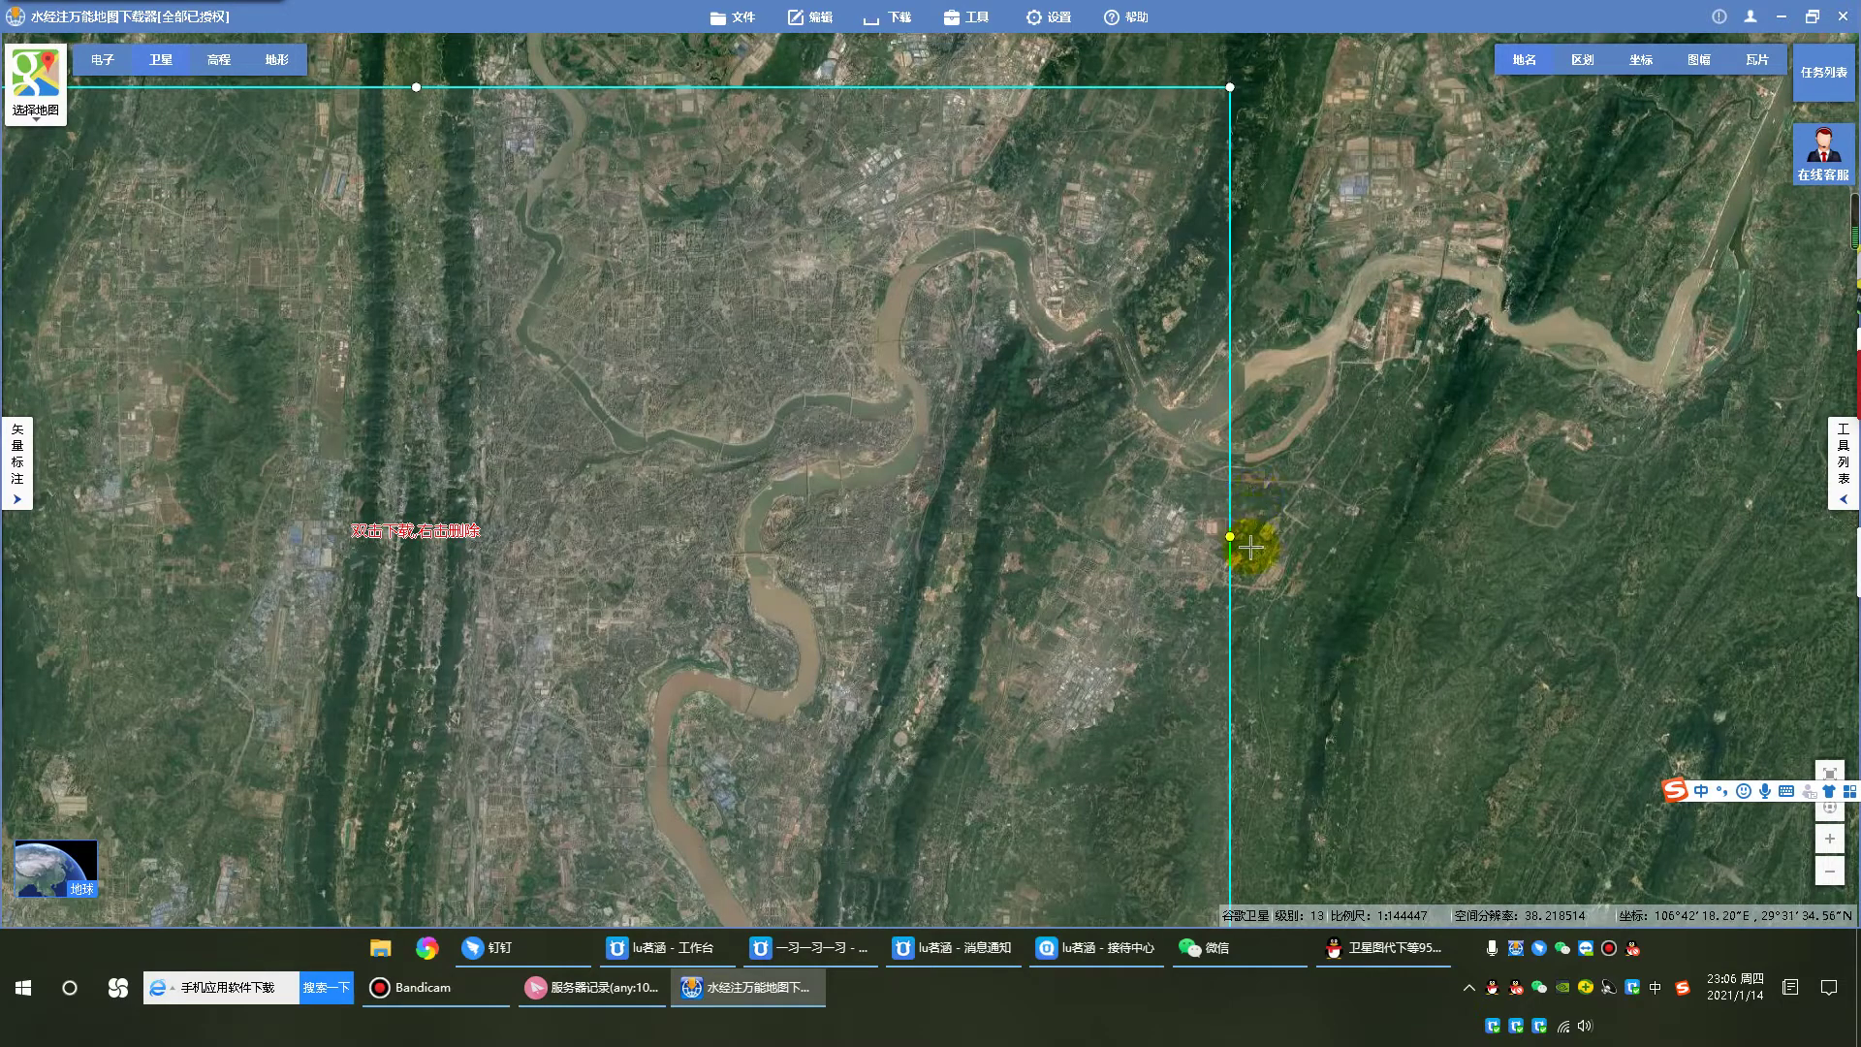
drag(1231, 534, 1225, 564)
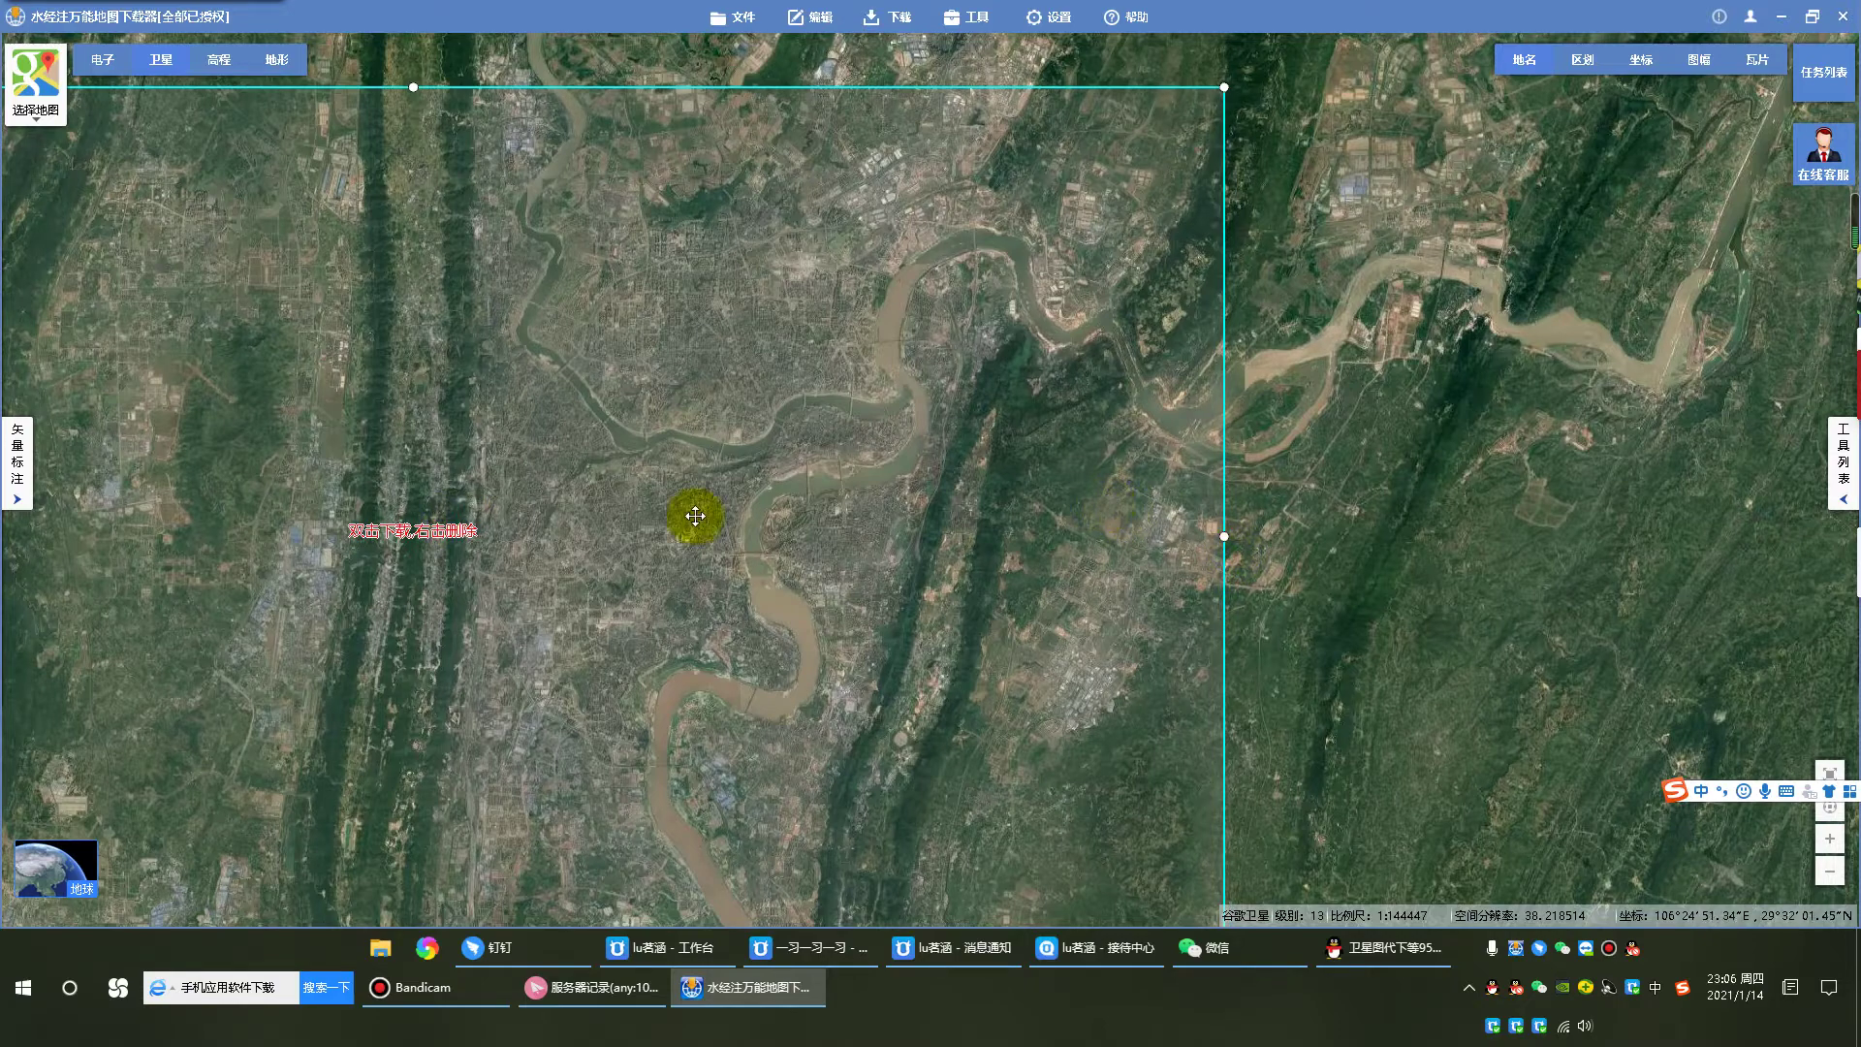
Step: Extend the northern edge of the download rectangle farther north to cover more of the Chongqing area
drag(694, 515, 877, 507)
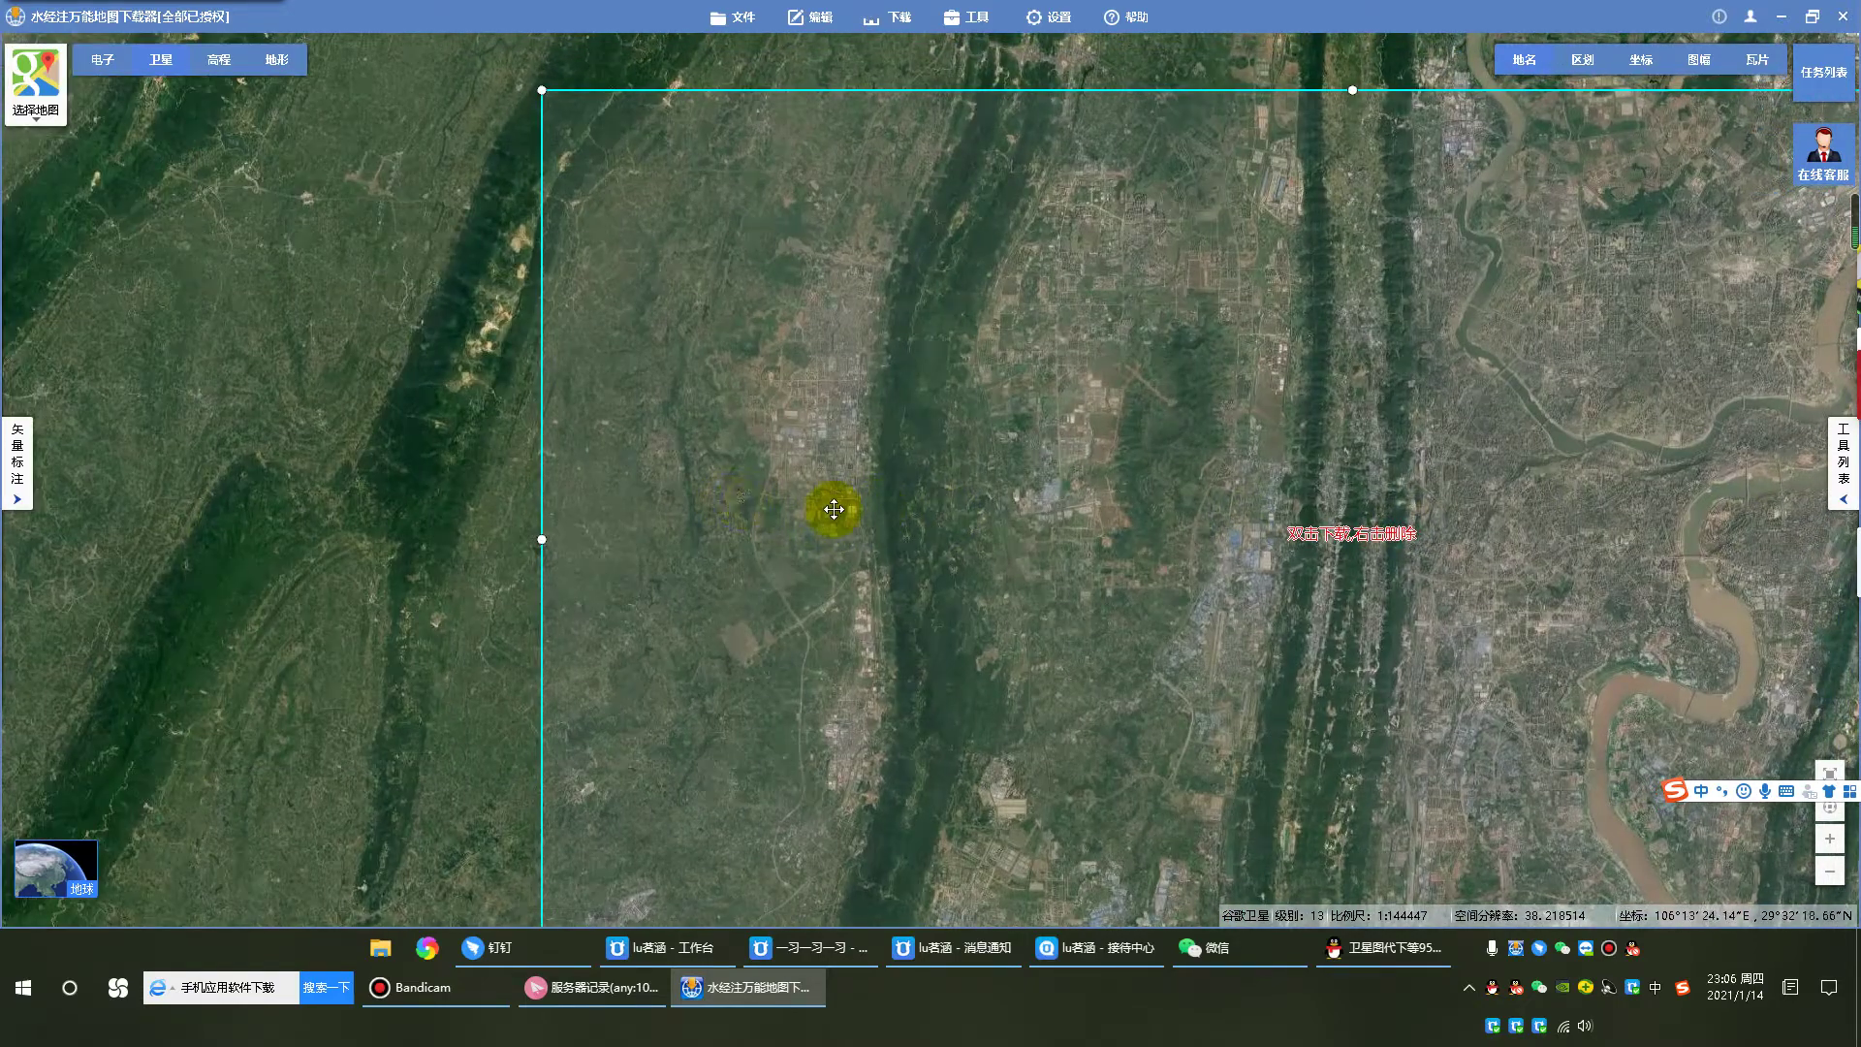
scroll(831, 507, down, 1)
drag(998, 532, 893, 553)
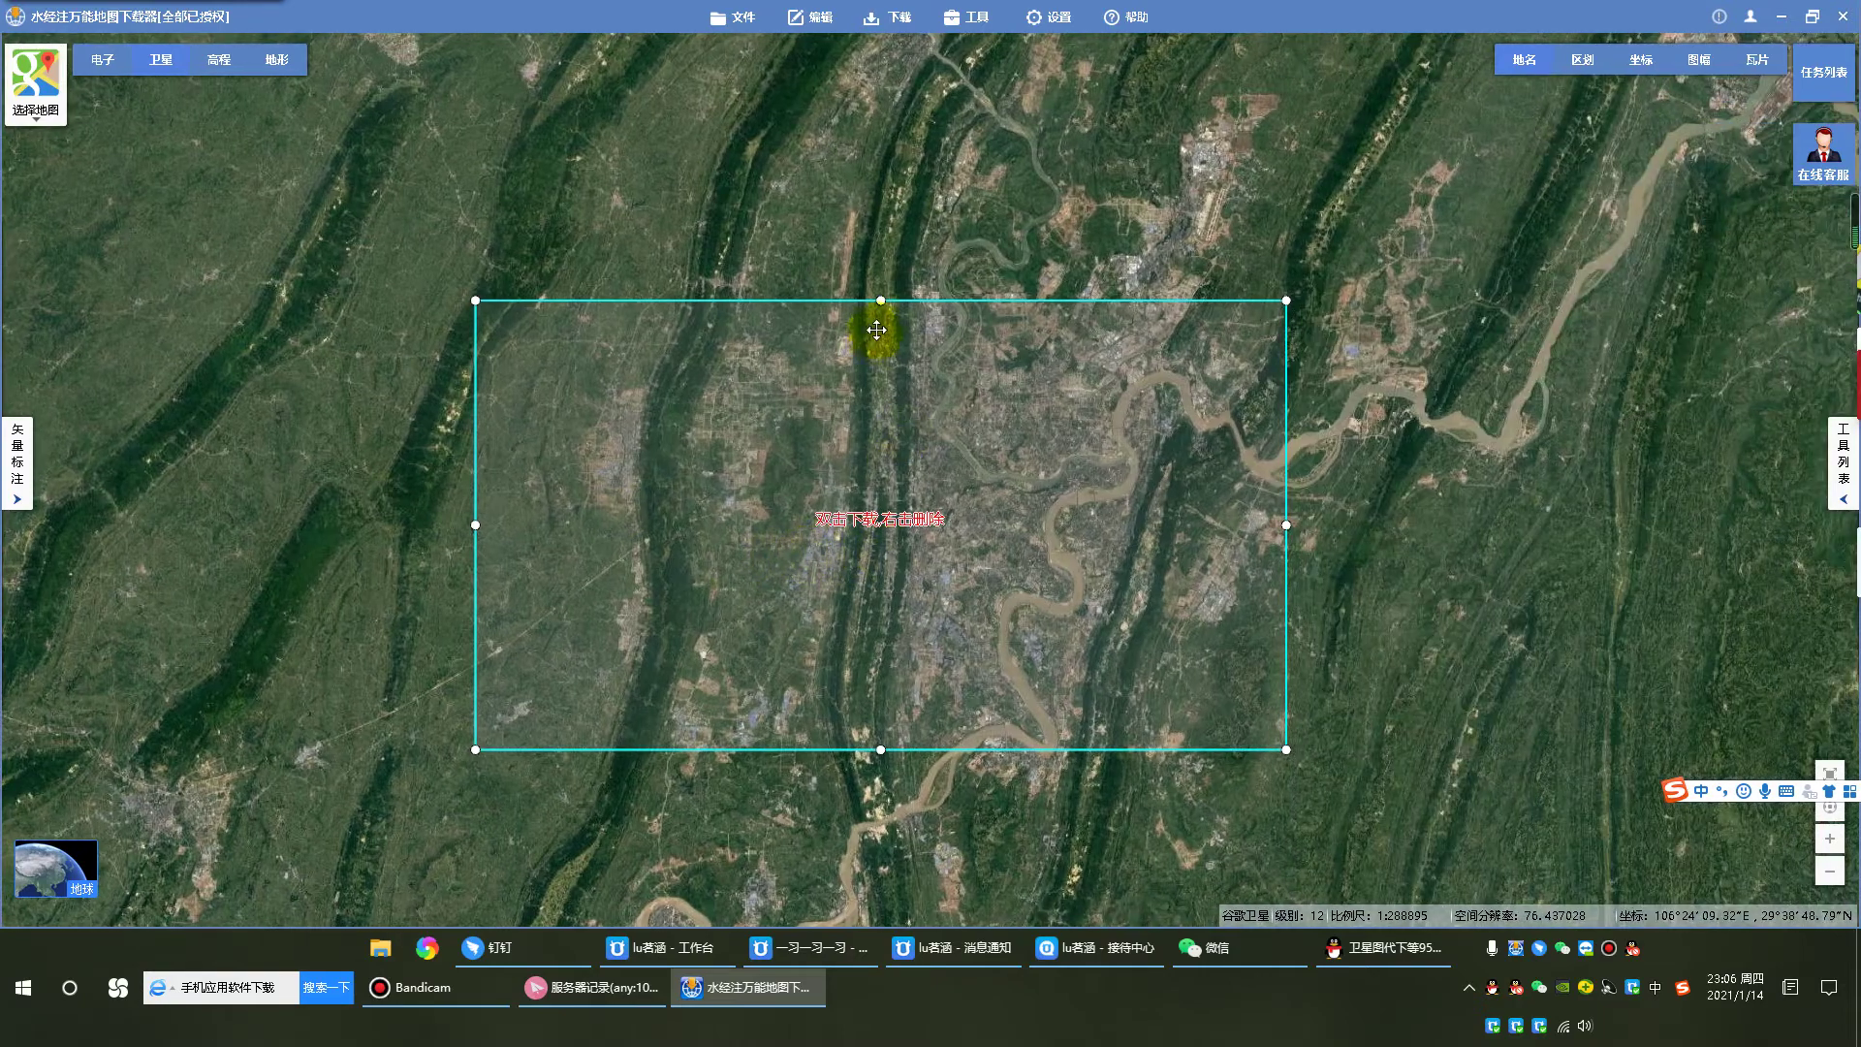
scroll(898, 326, up, 1)
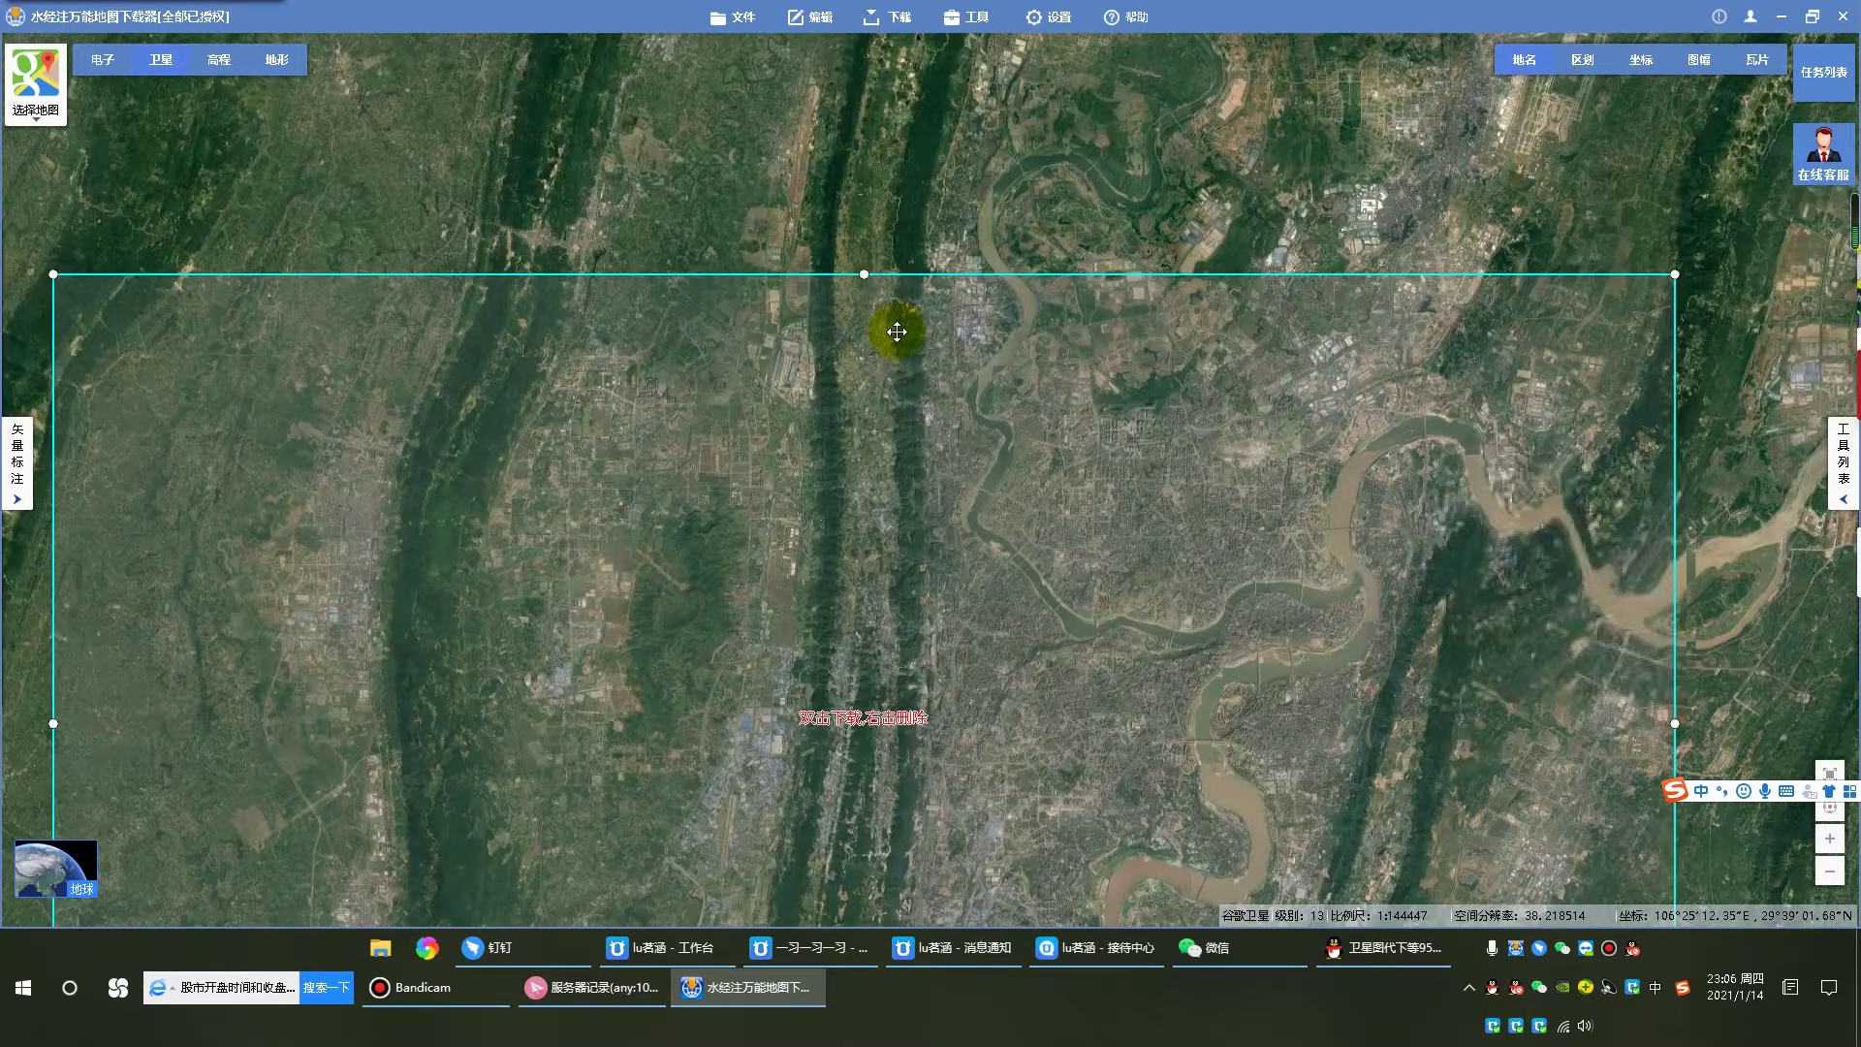
drag(823, 403, 872, 213)
scroll(893, 311, down, 1)
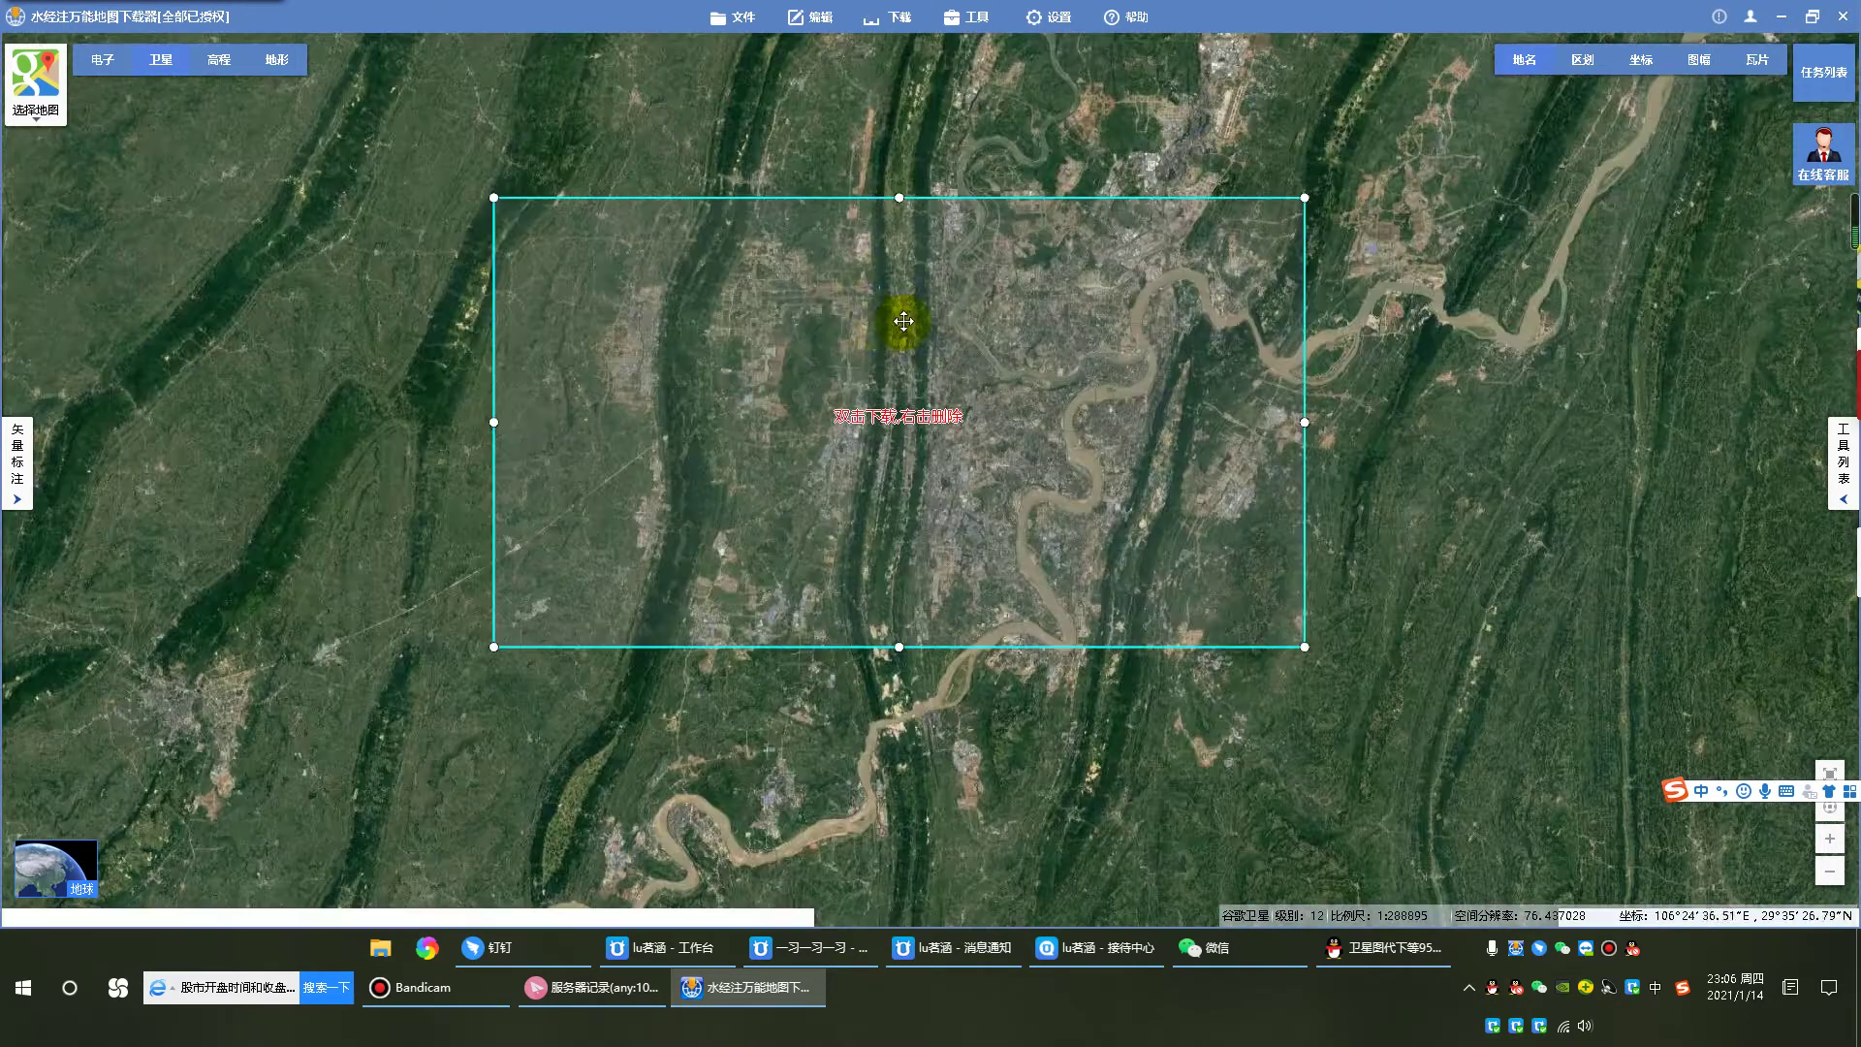
scroll(898, 312, up, 1)
drag(897, 311, 932, 346)
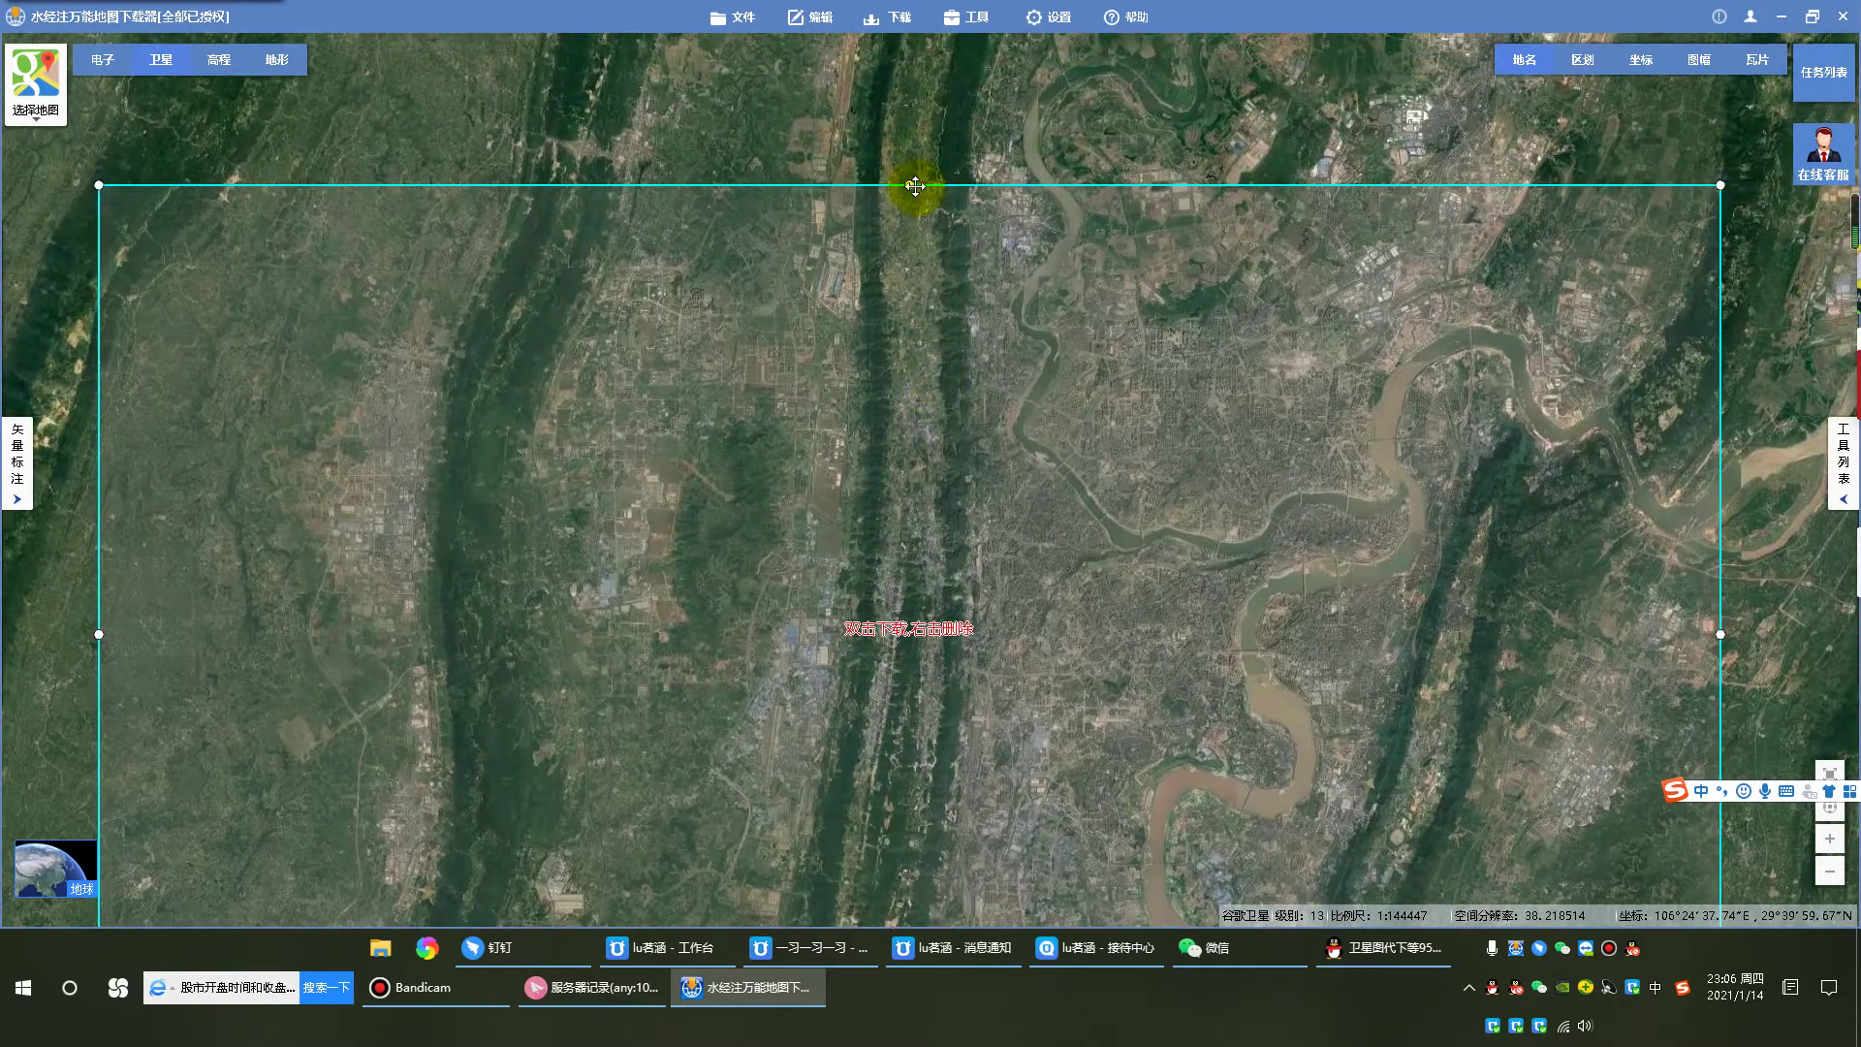
drag(913, 183, 922, 113)
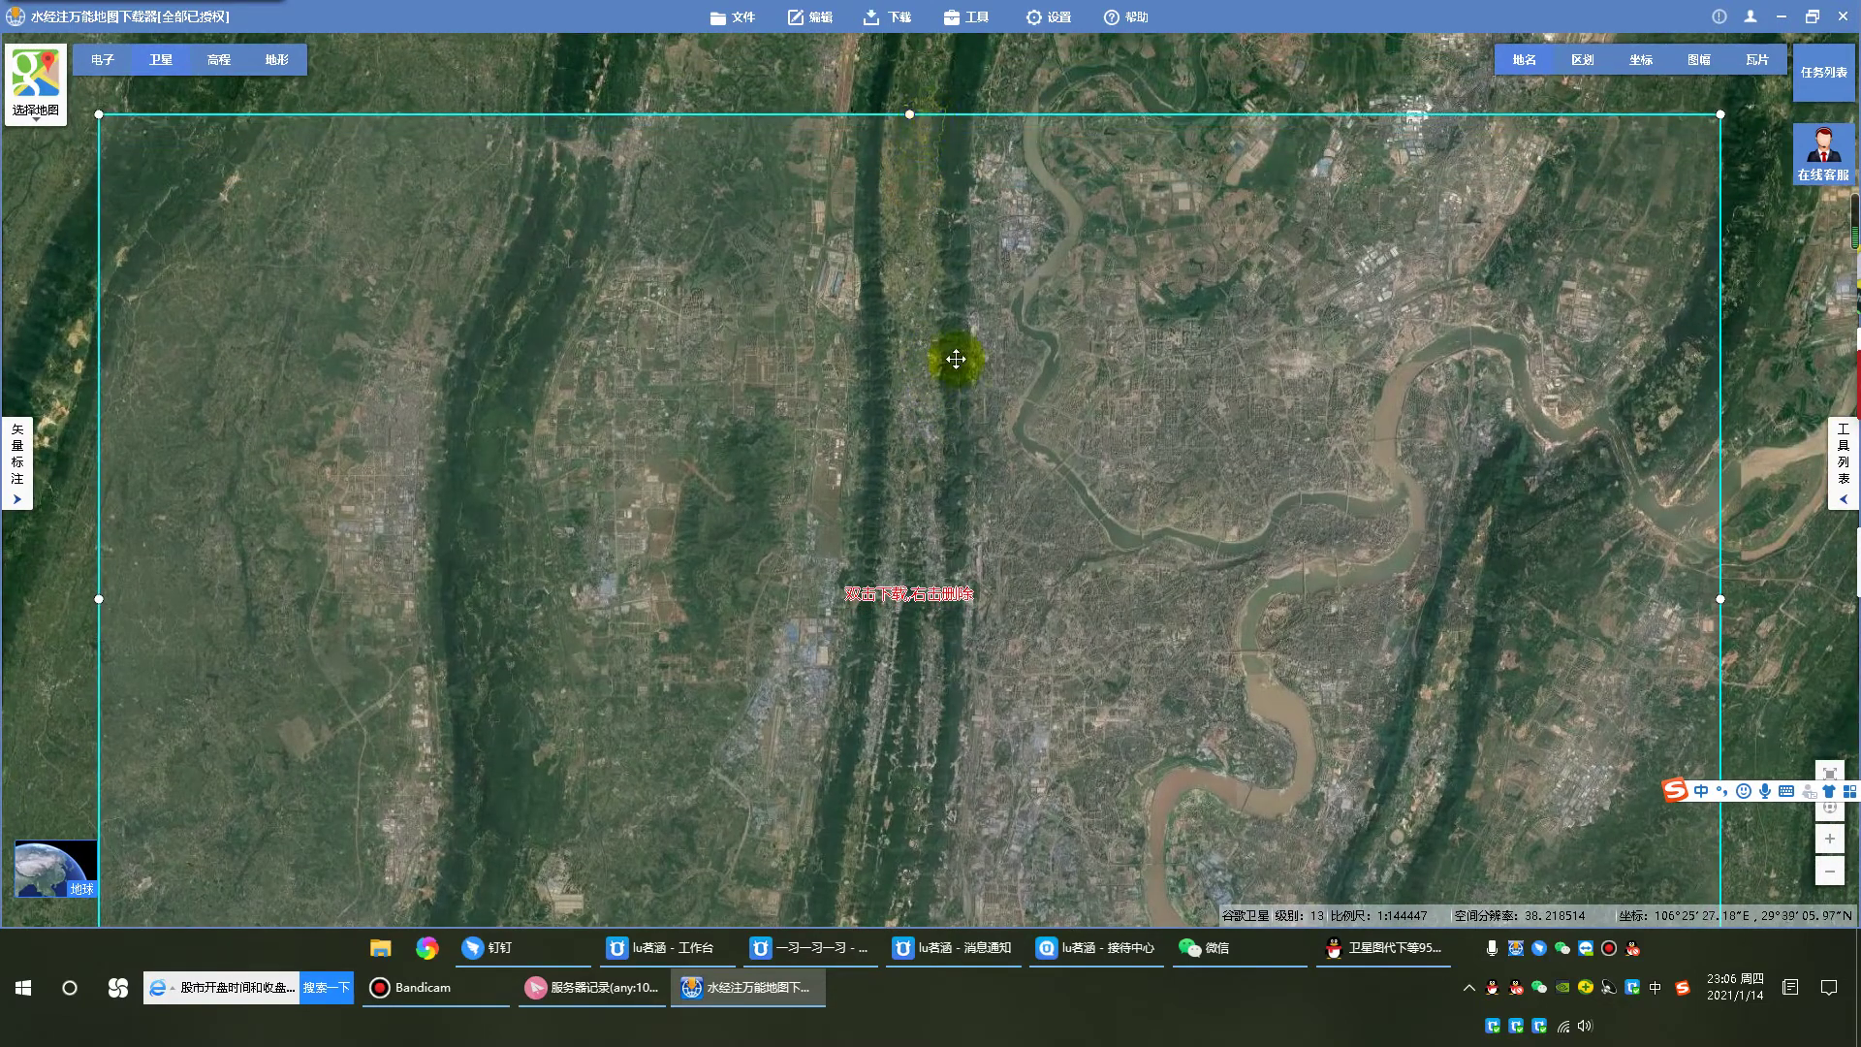
Step: Extend the southern edge of the download rectangle slightly farther south
scroll(959, 372, down, 1)
drag(933, 728, 933, 754)
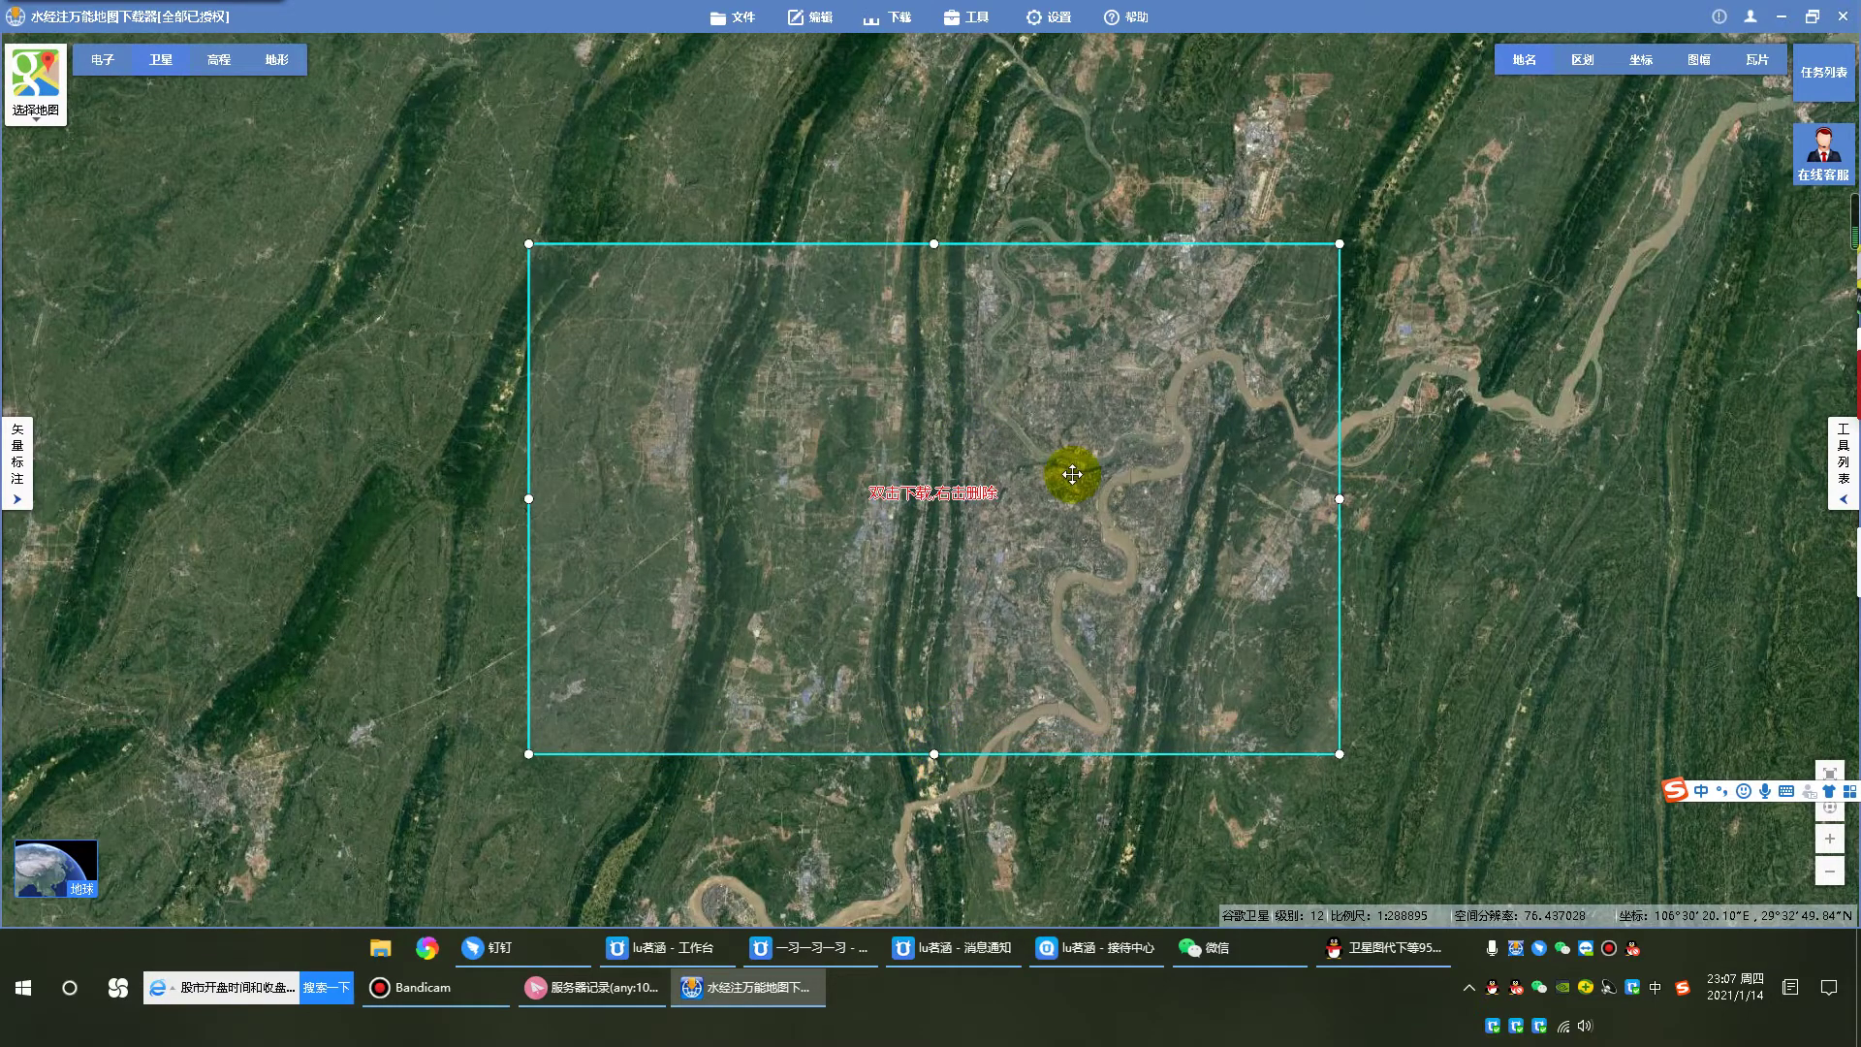
scroll(1072, 470, up, 1)
scroll(1072, 474, down, 1)
drag(1071, 486, 1033, 521)
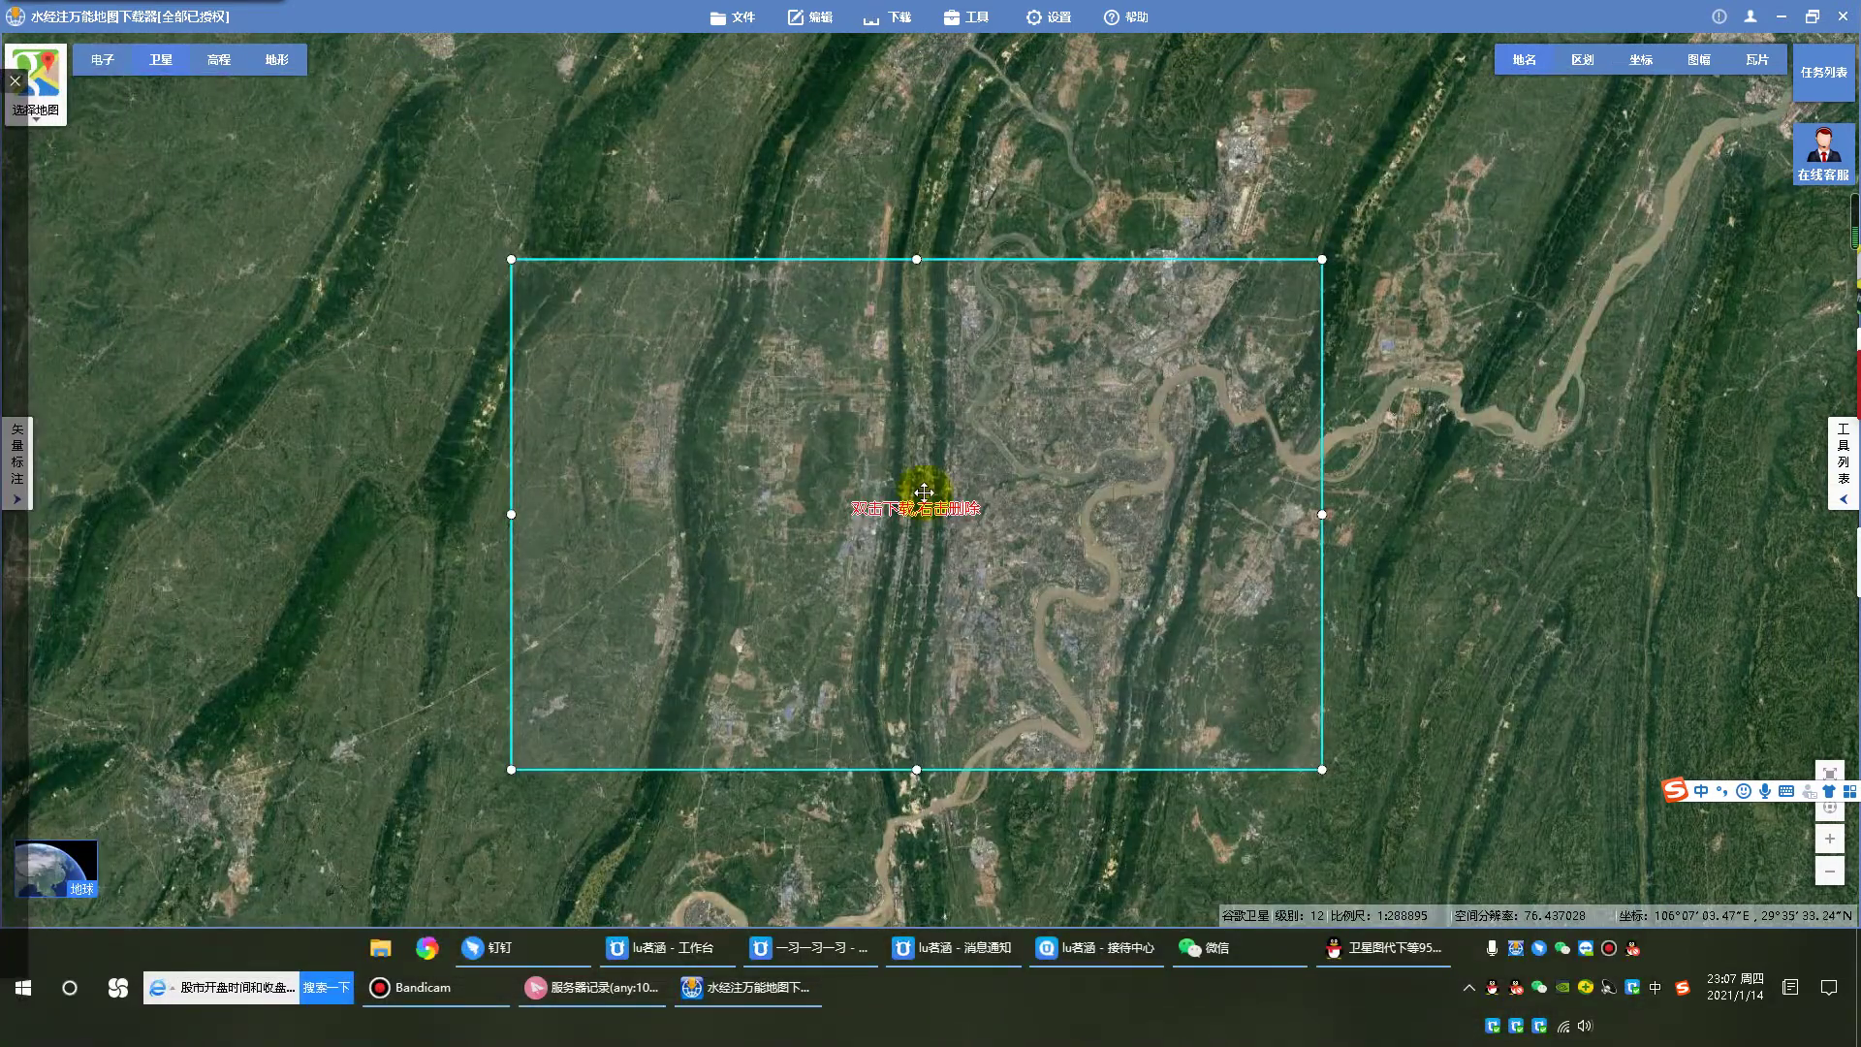
Step: Open a new download task for the rectangle, selecting level 1 (1级) imagery and disabling image export after download
click(1070, 465)
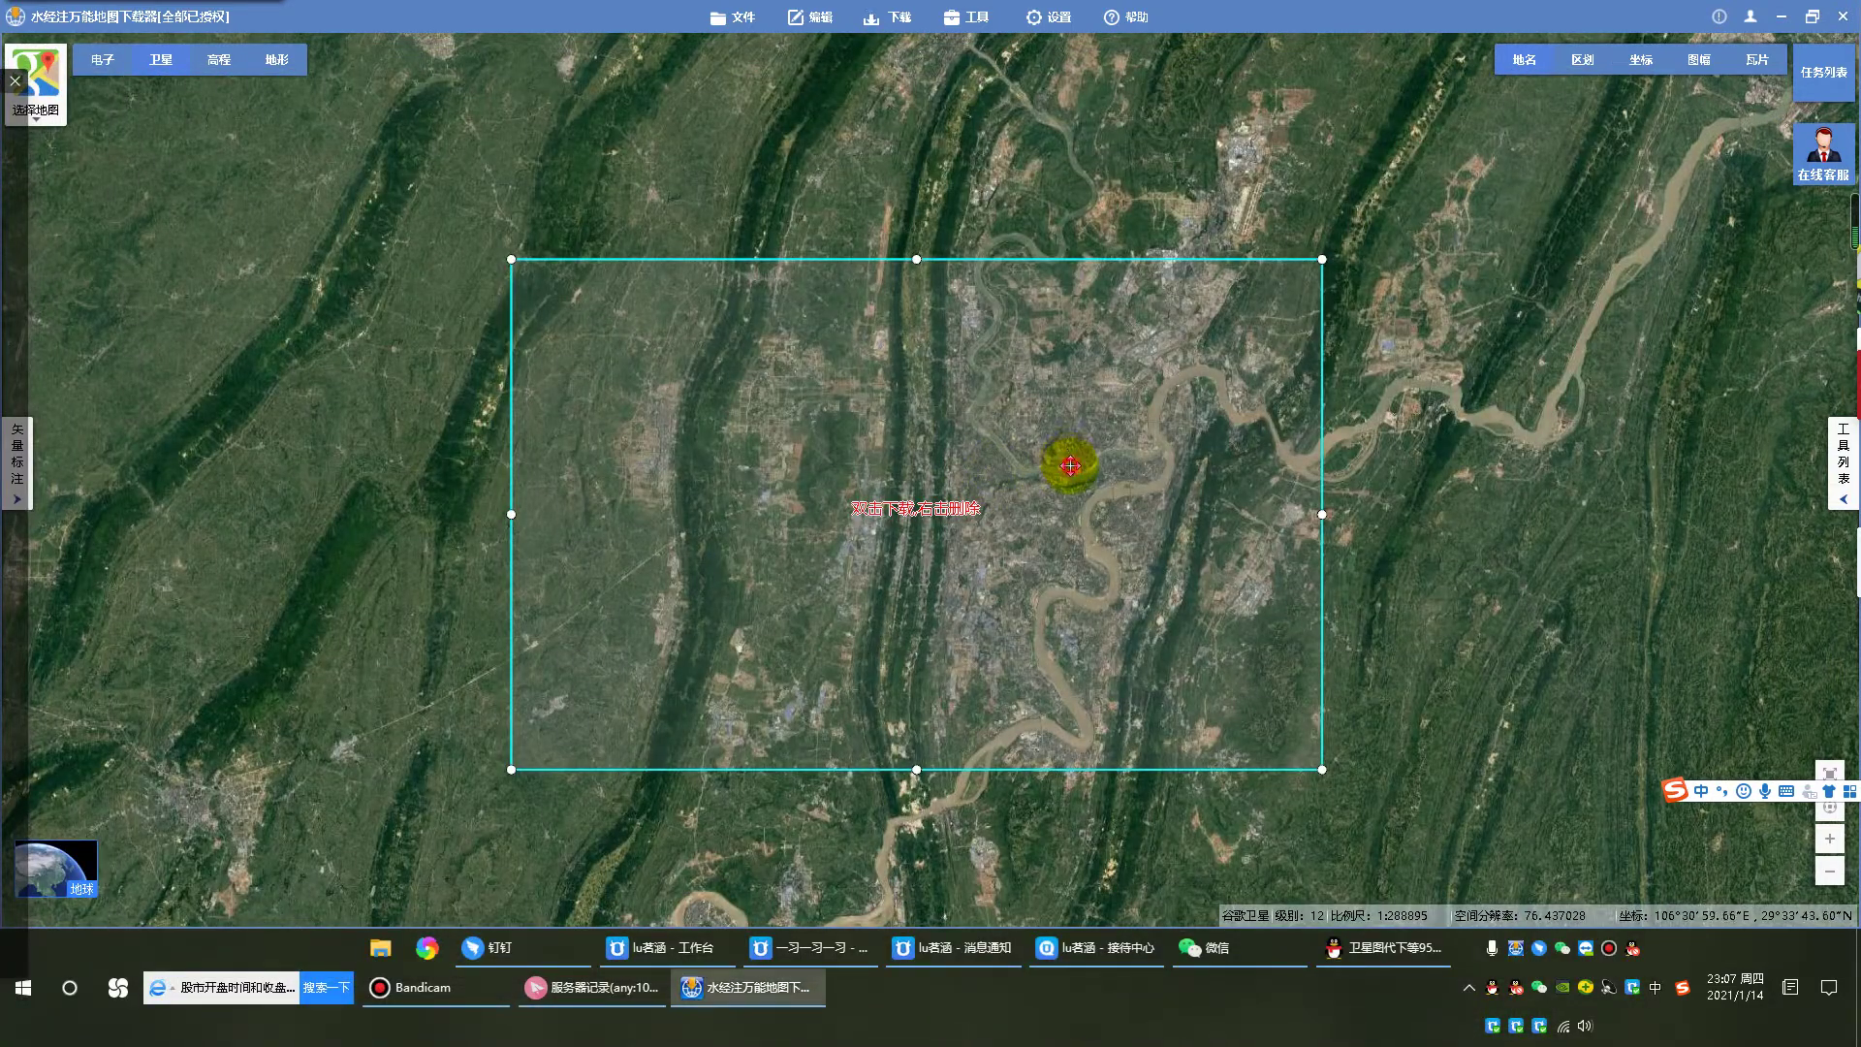
double_click(1081, 475)
drag(923, 118, 1439, 118)
click(1213, 396)
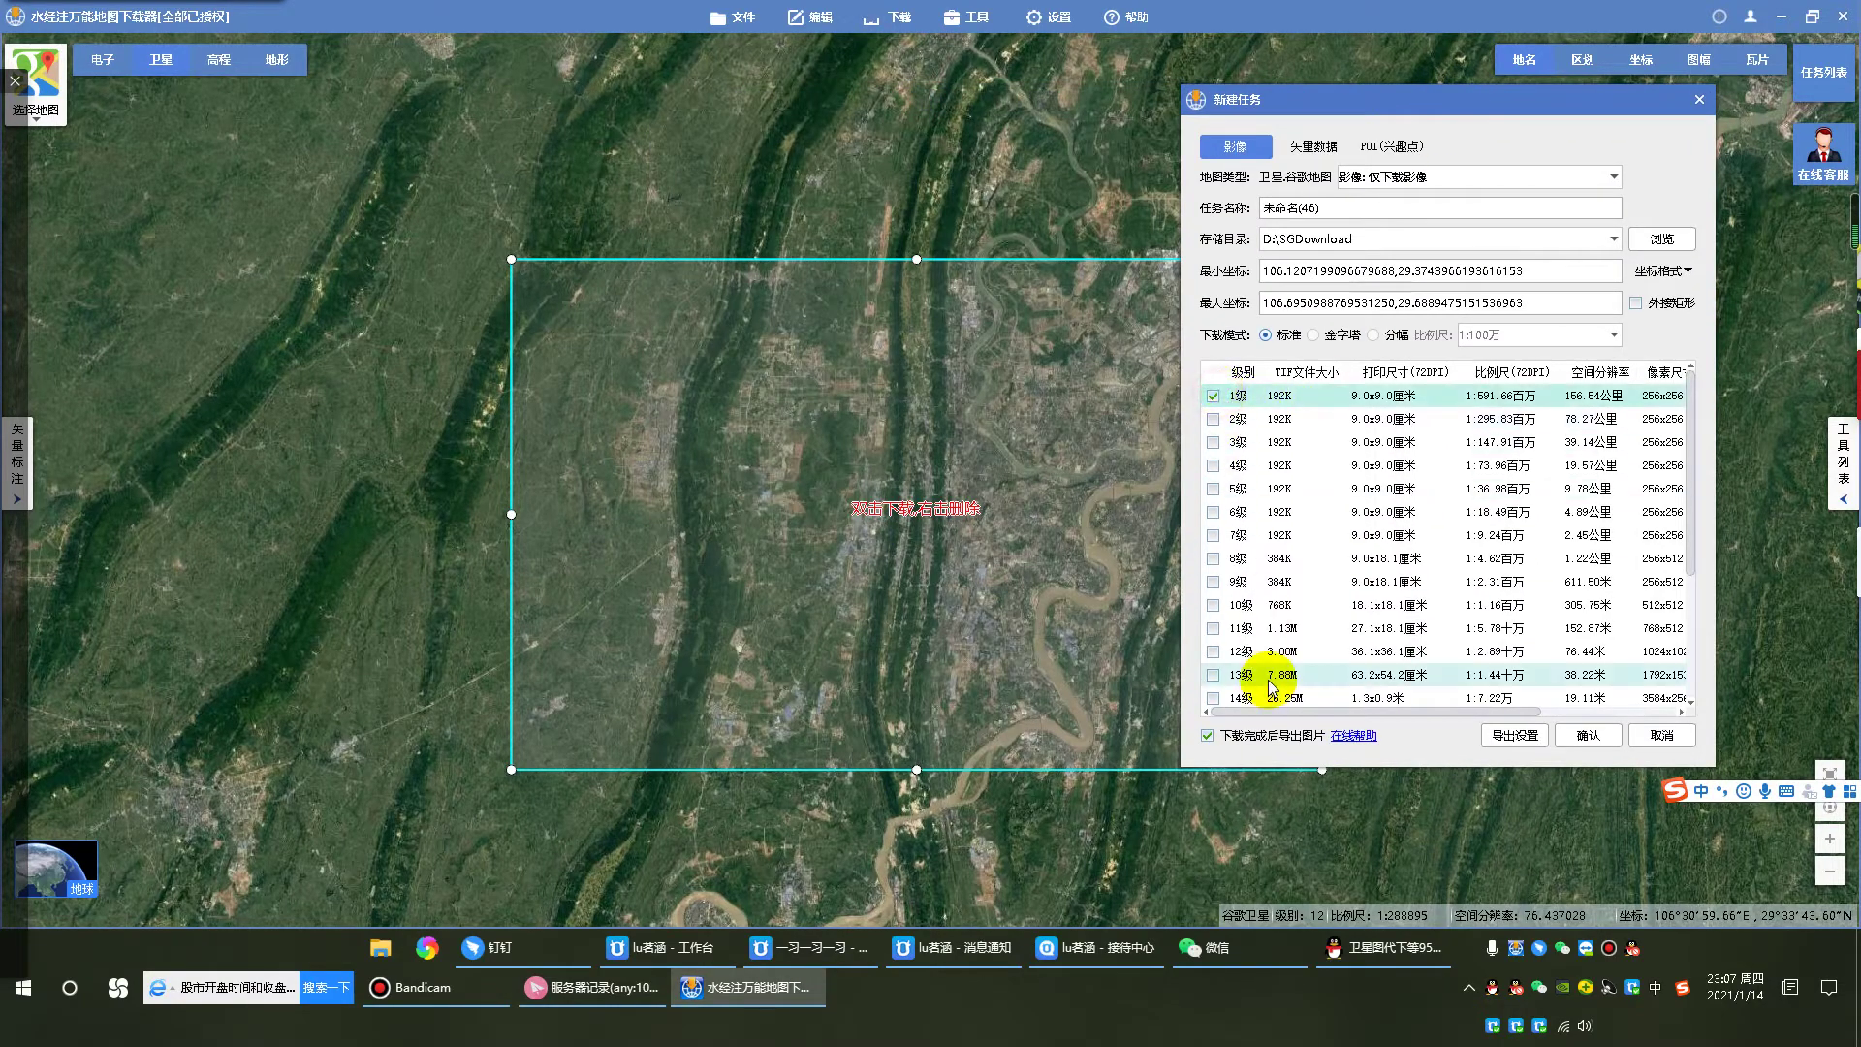
click(1208, 735)
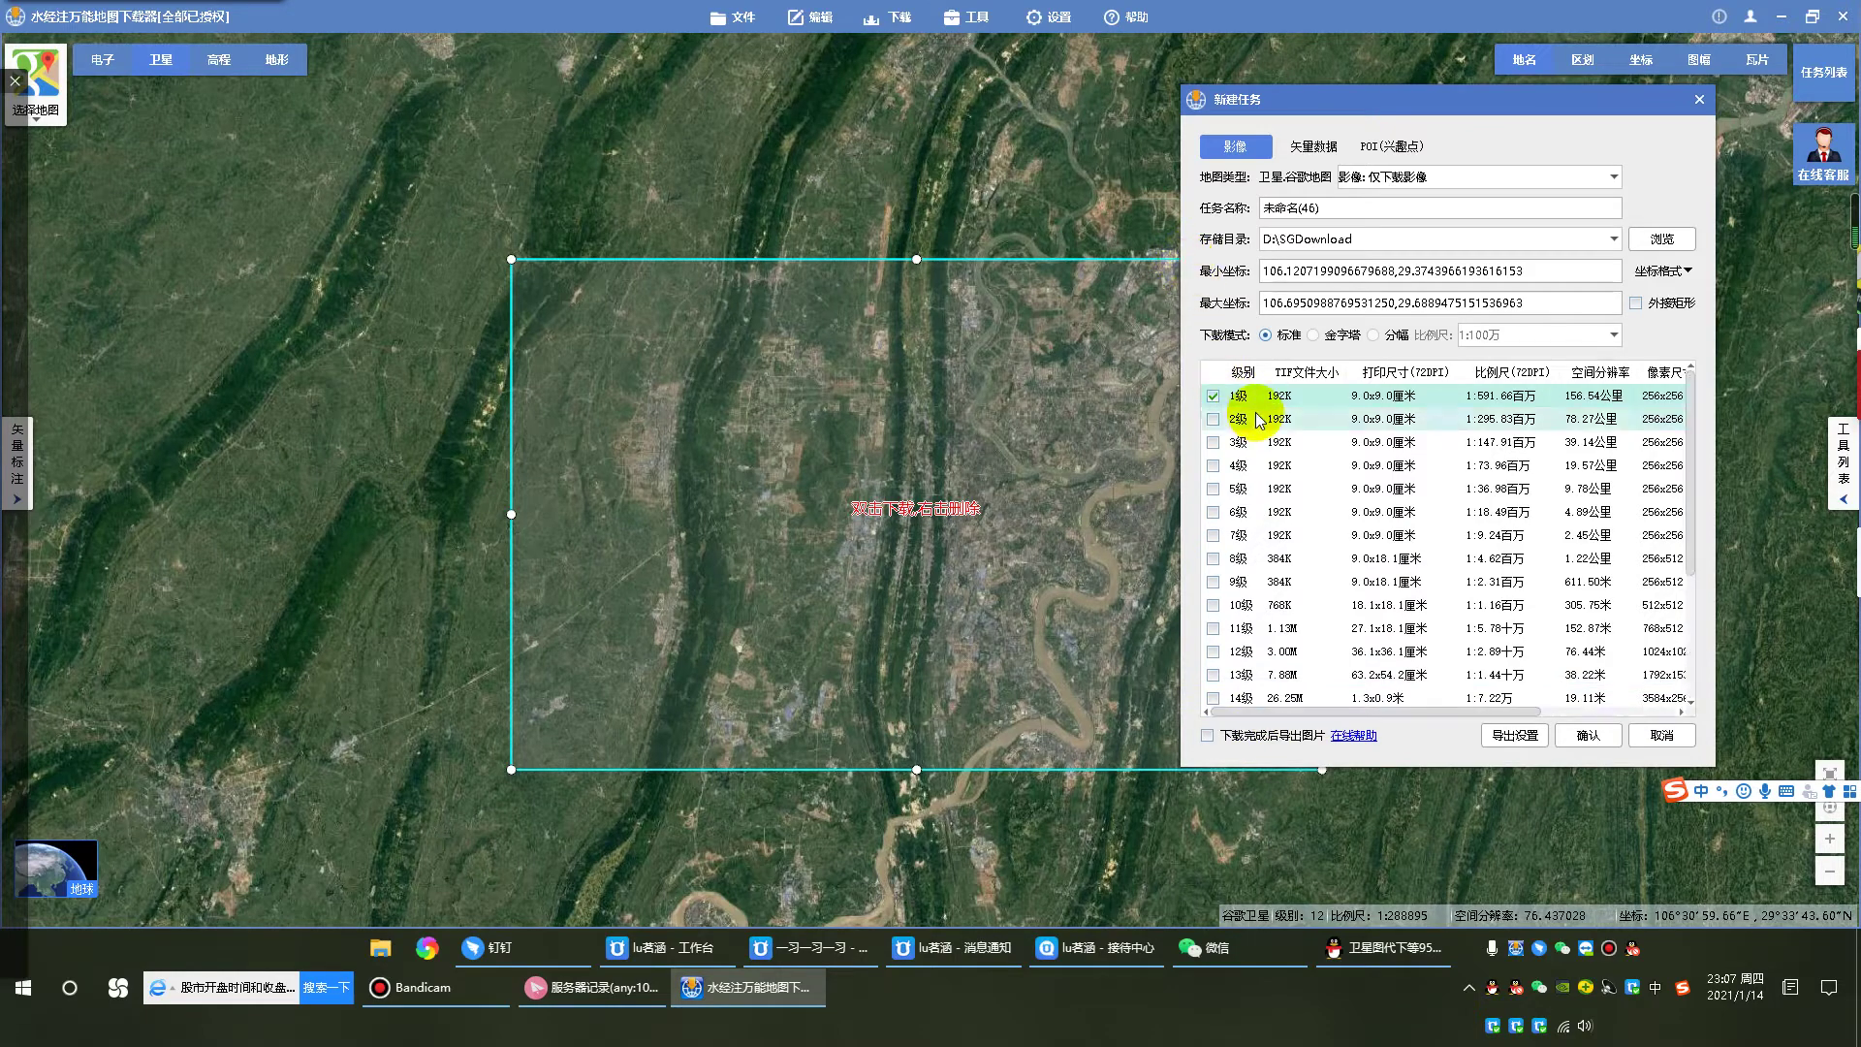
Step: Name the download task 重庆局部地形 and confirm it to start the download
double_click(1275, 207)
text(chongqing)
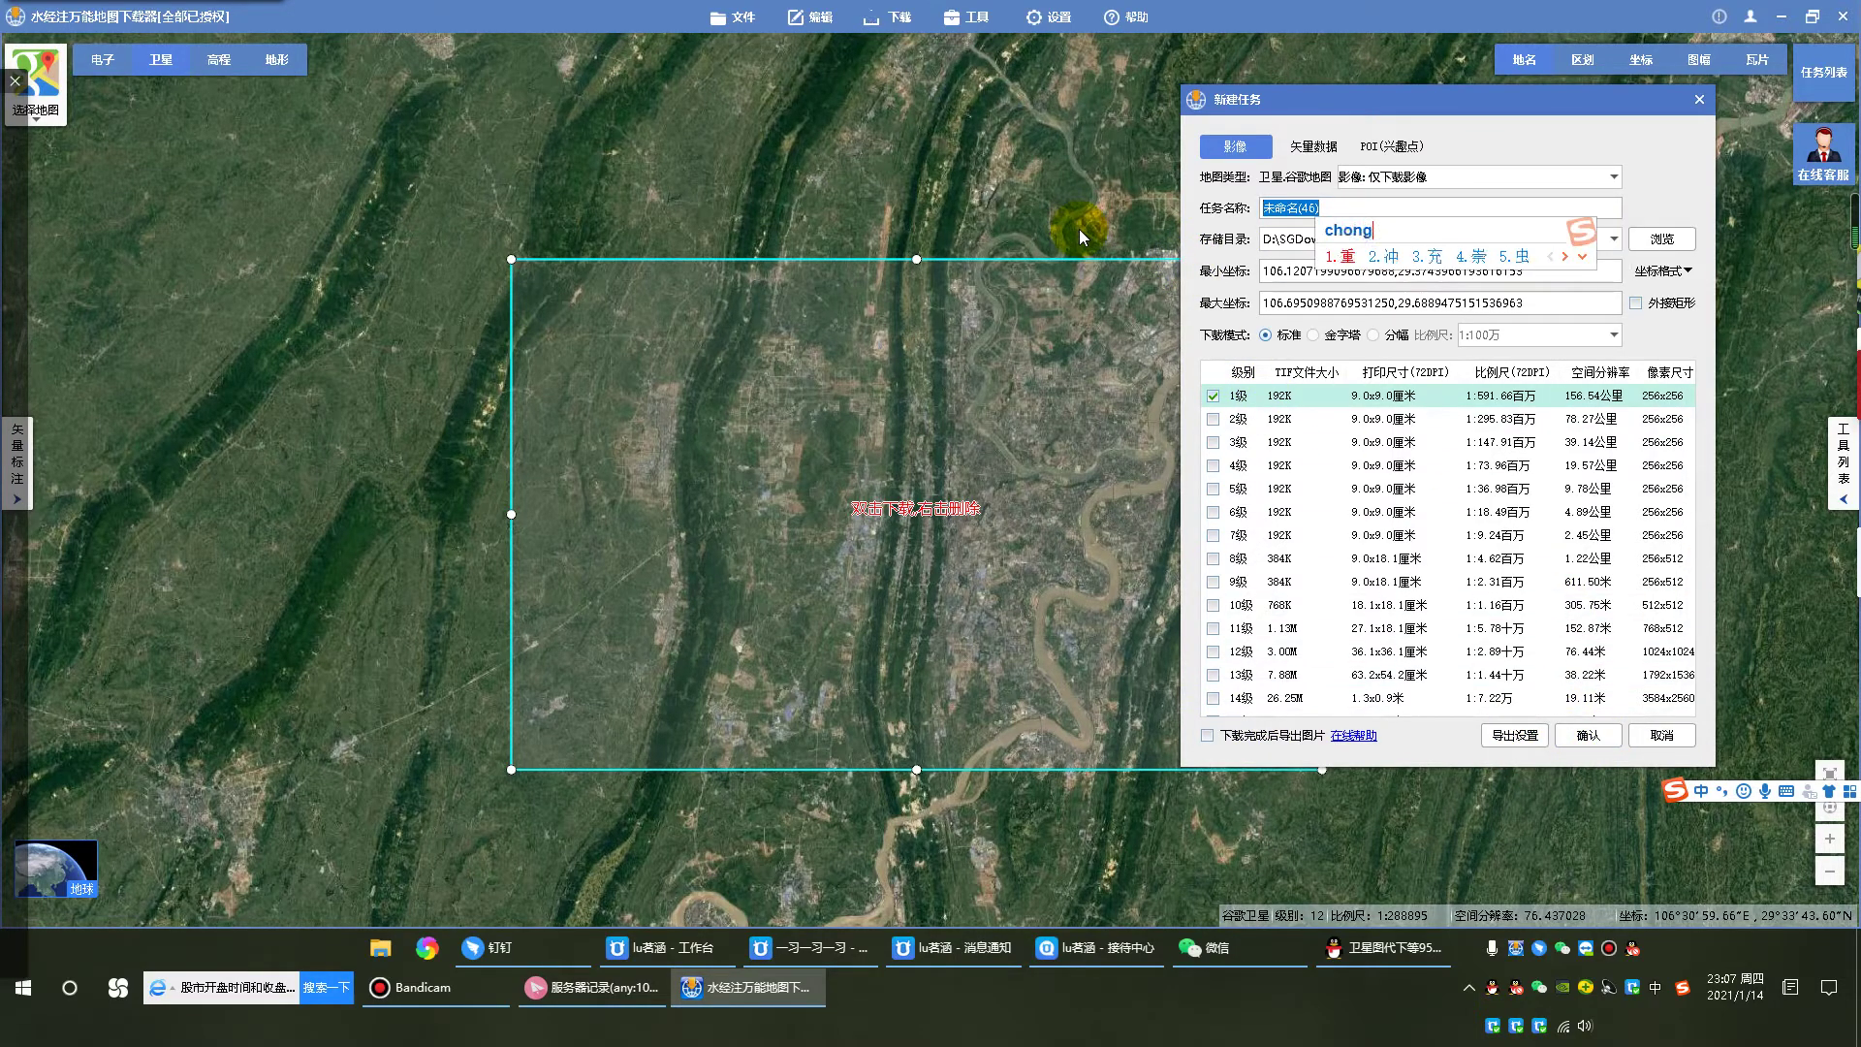
key(space)
text(jubu)
key(space)
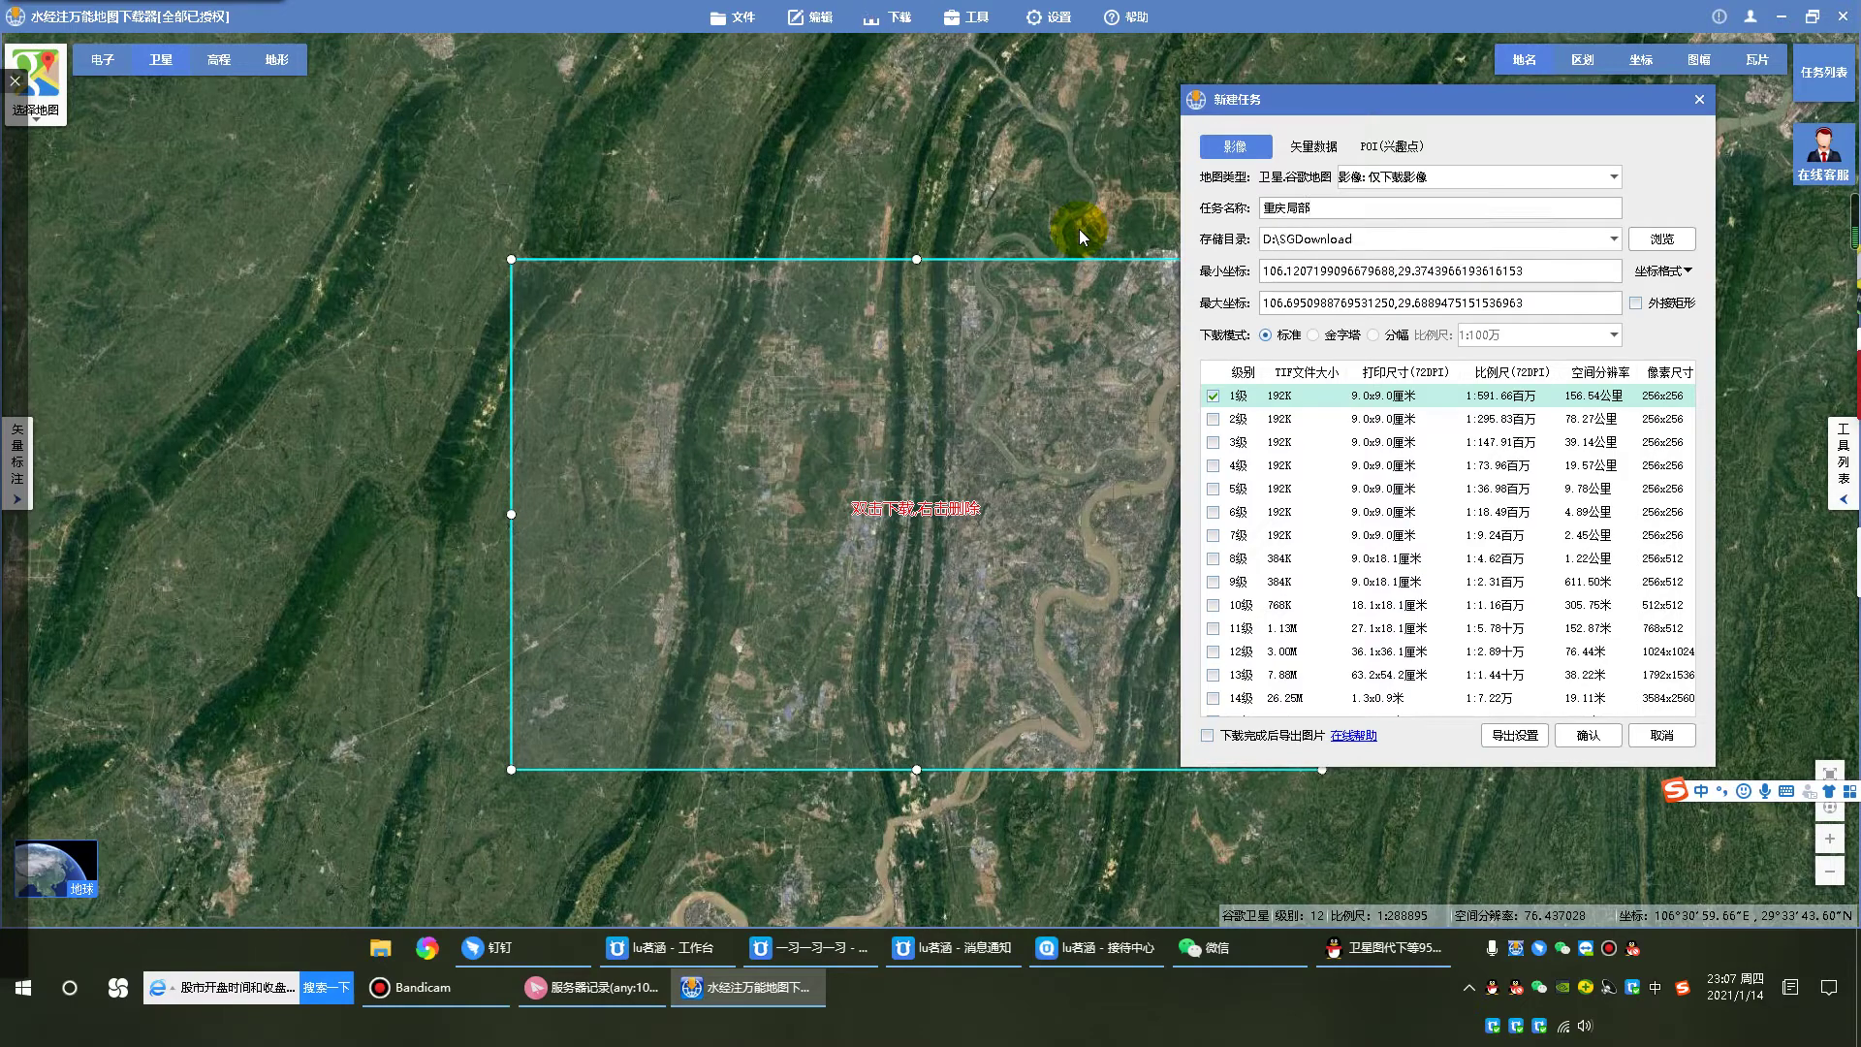
text(dixing)
key(space)
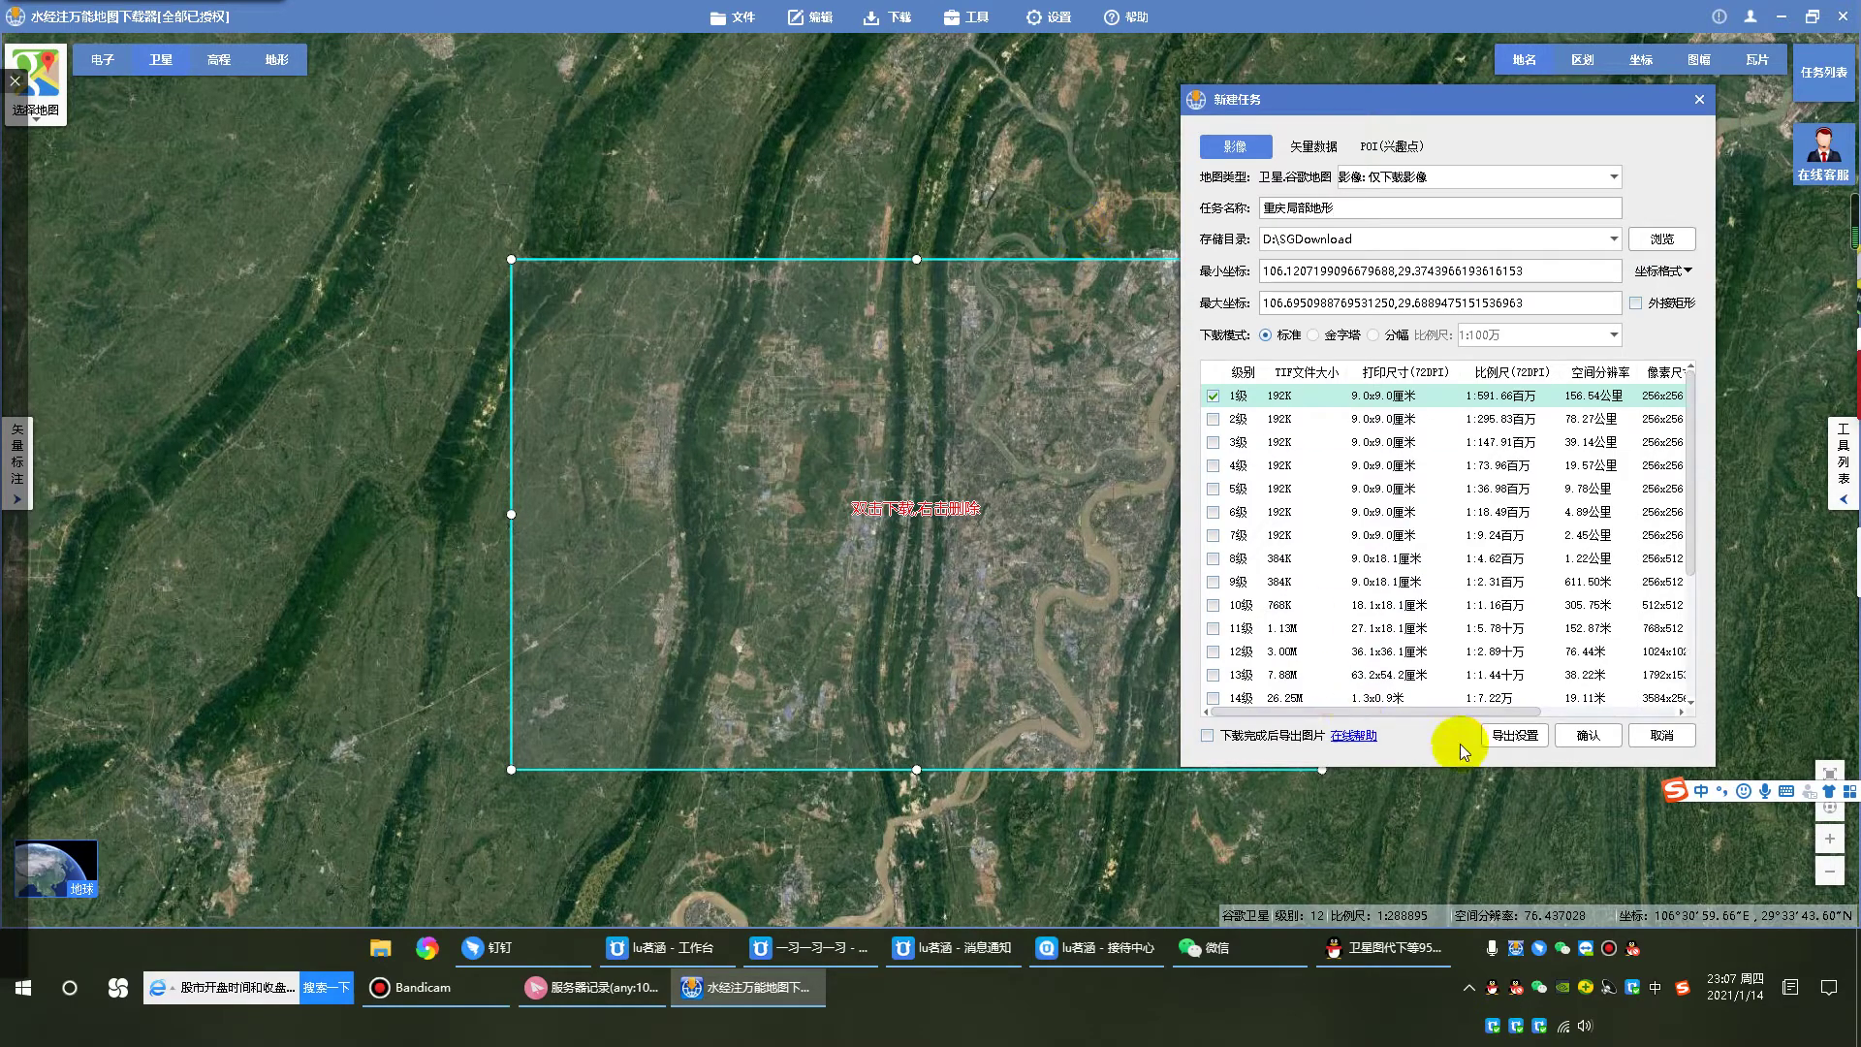
click(1588, 735)
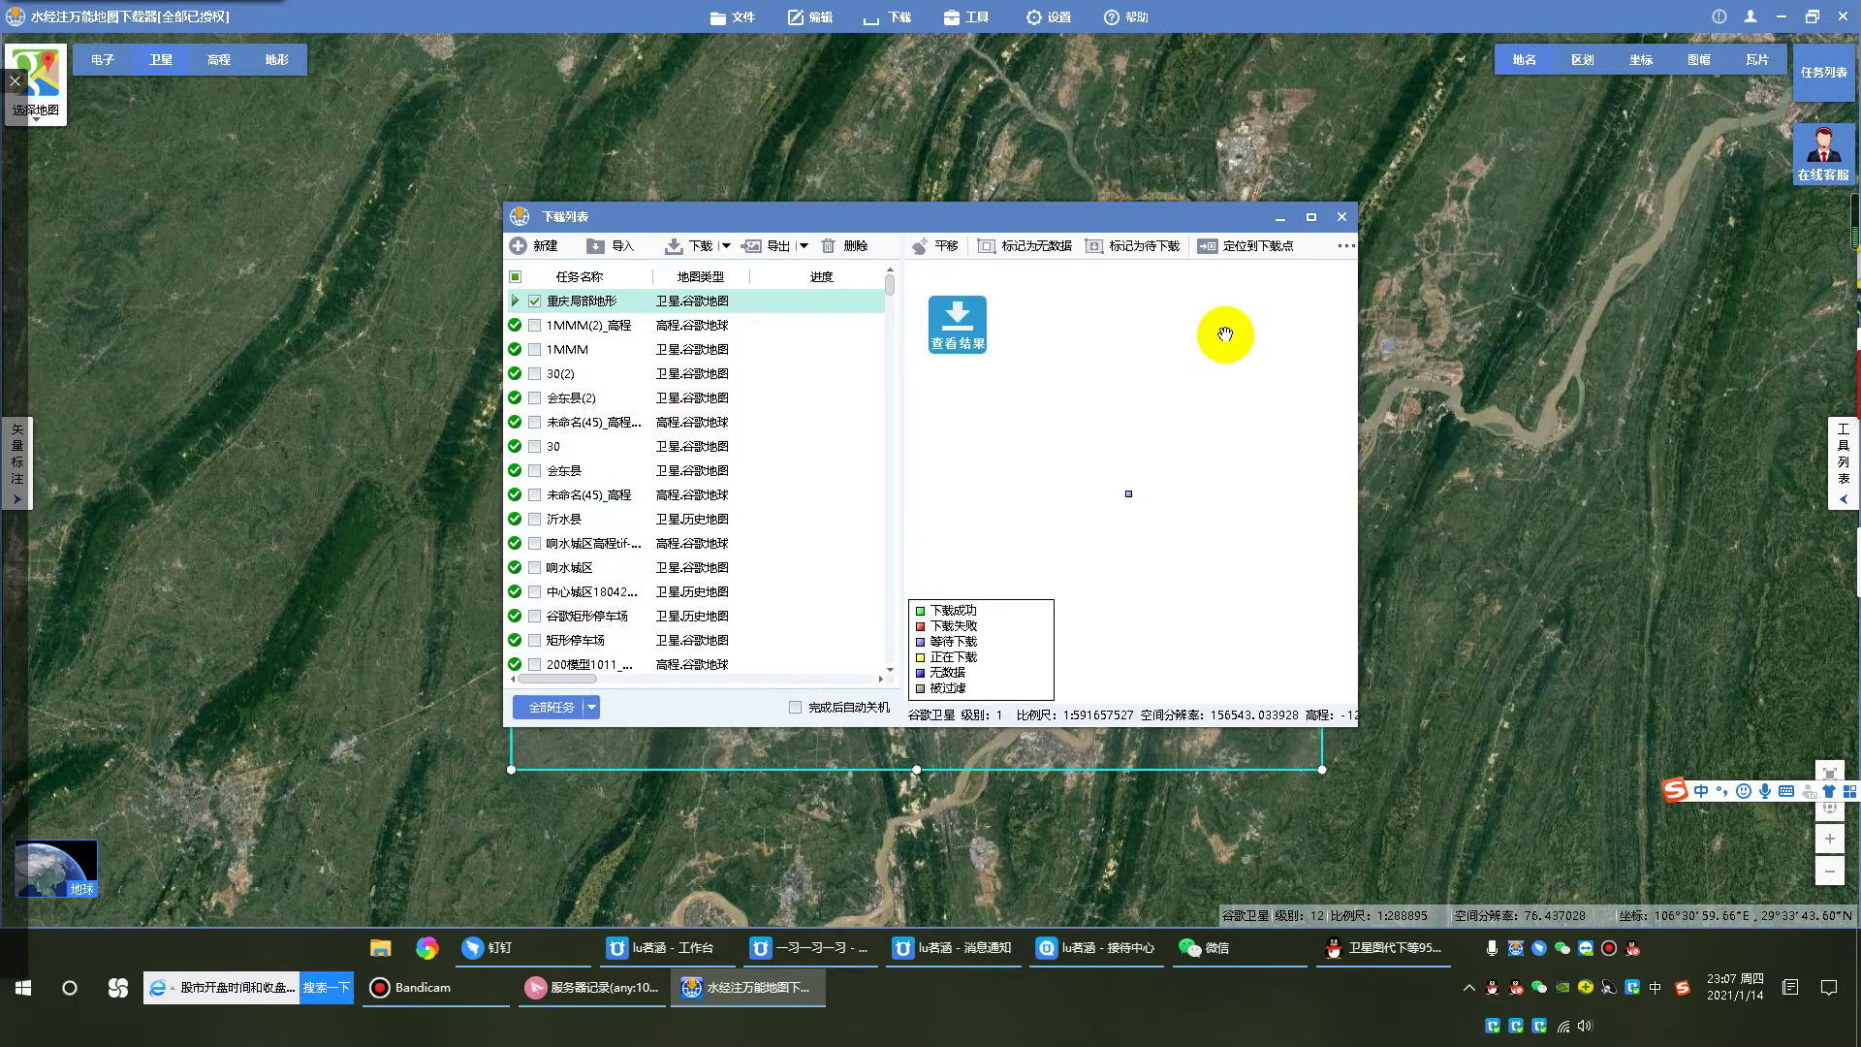
Step: Close the download list and minimise the map downloader to show the desktop
click(1251, 275)
click(1342, 217)
click(1781, 17)
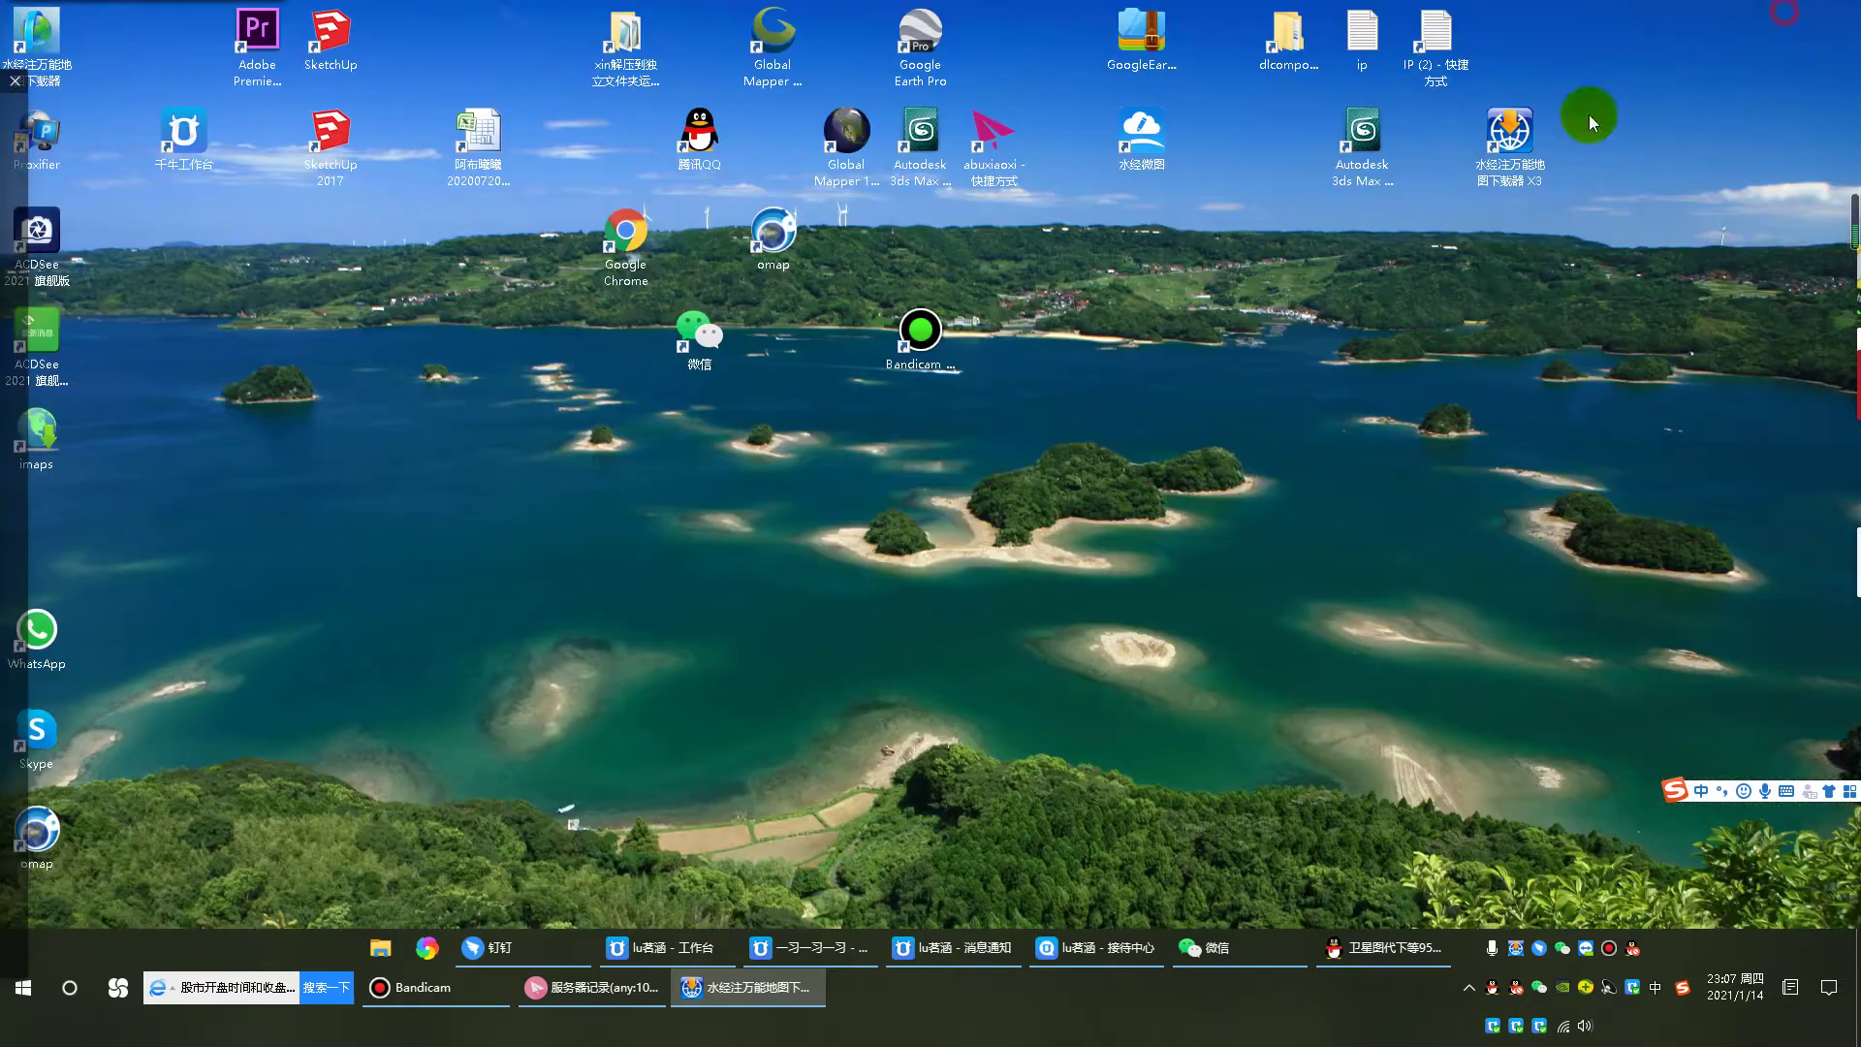
Step: Launch Autodesk 3ds Max 2010 64-bit from the desktop and dismiss its auto-load script error
click(1175, 419)
right_click(1171, 340)
click(1221, 401)
click(1362, 140)
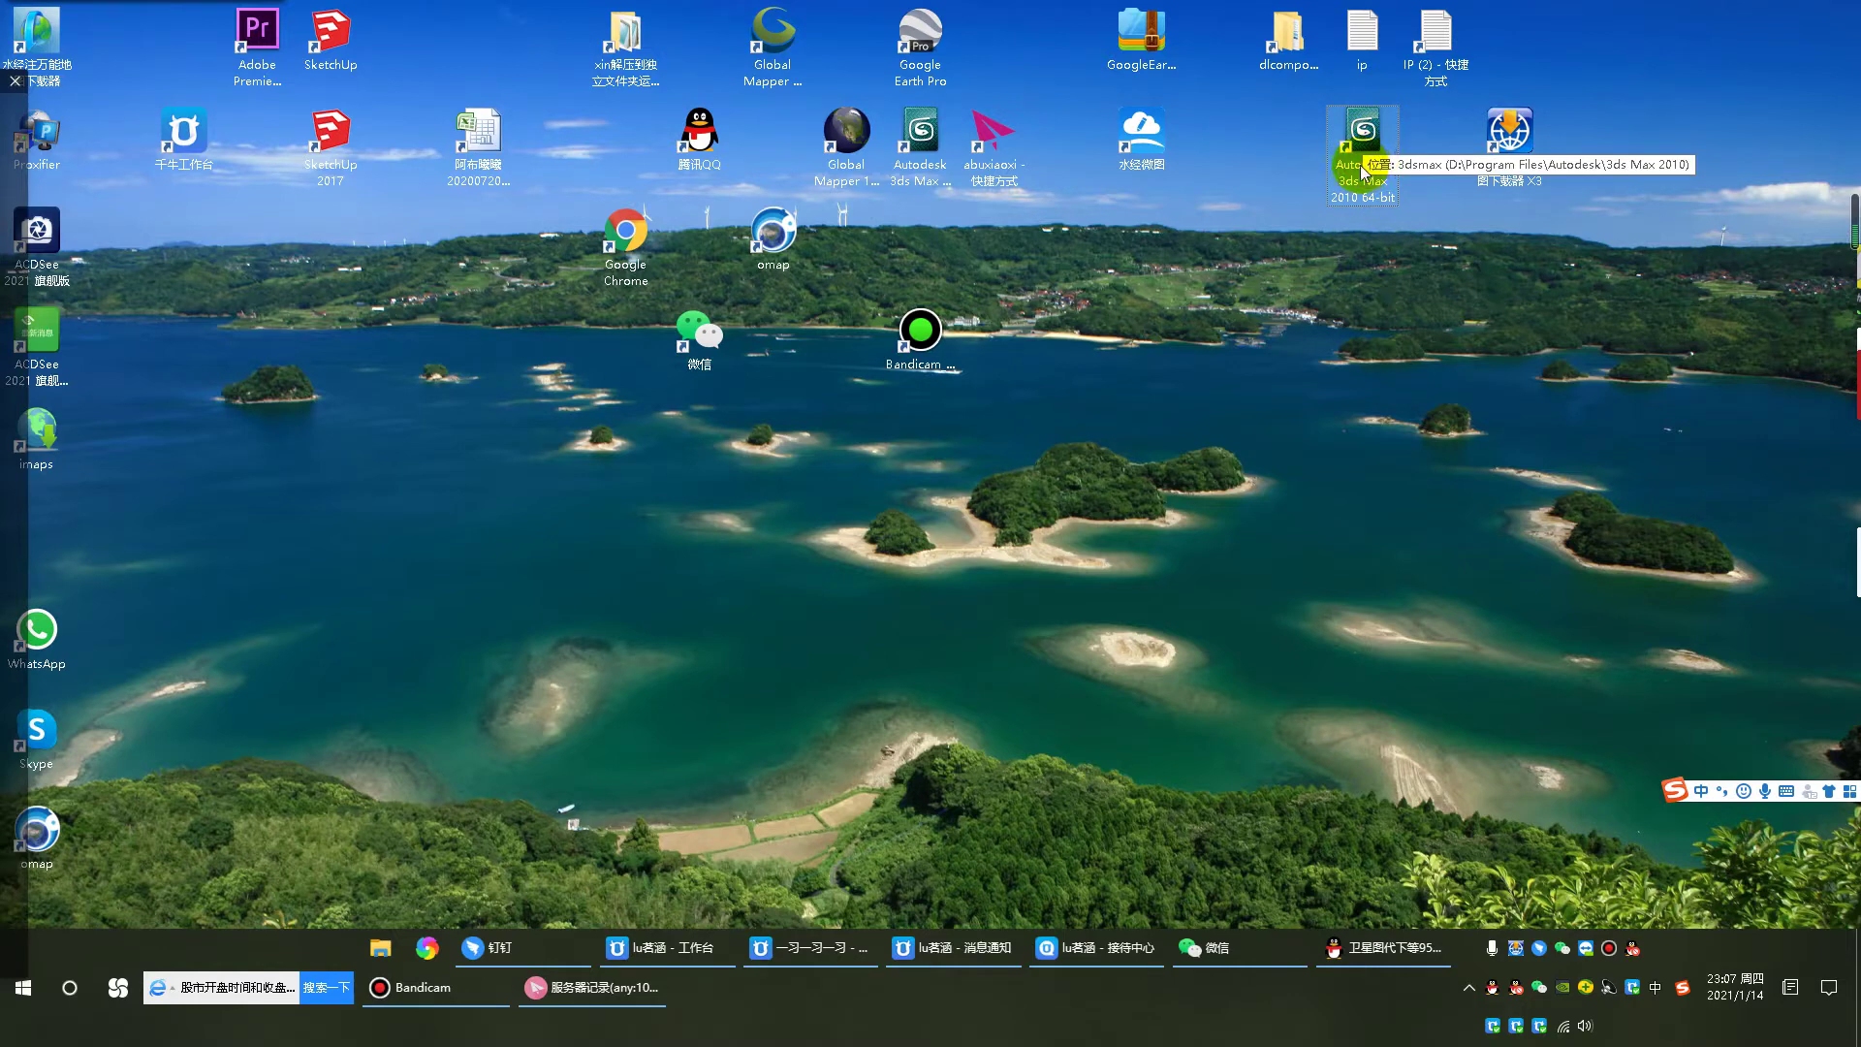
right_click(1452, 427)
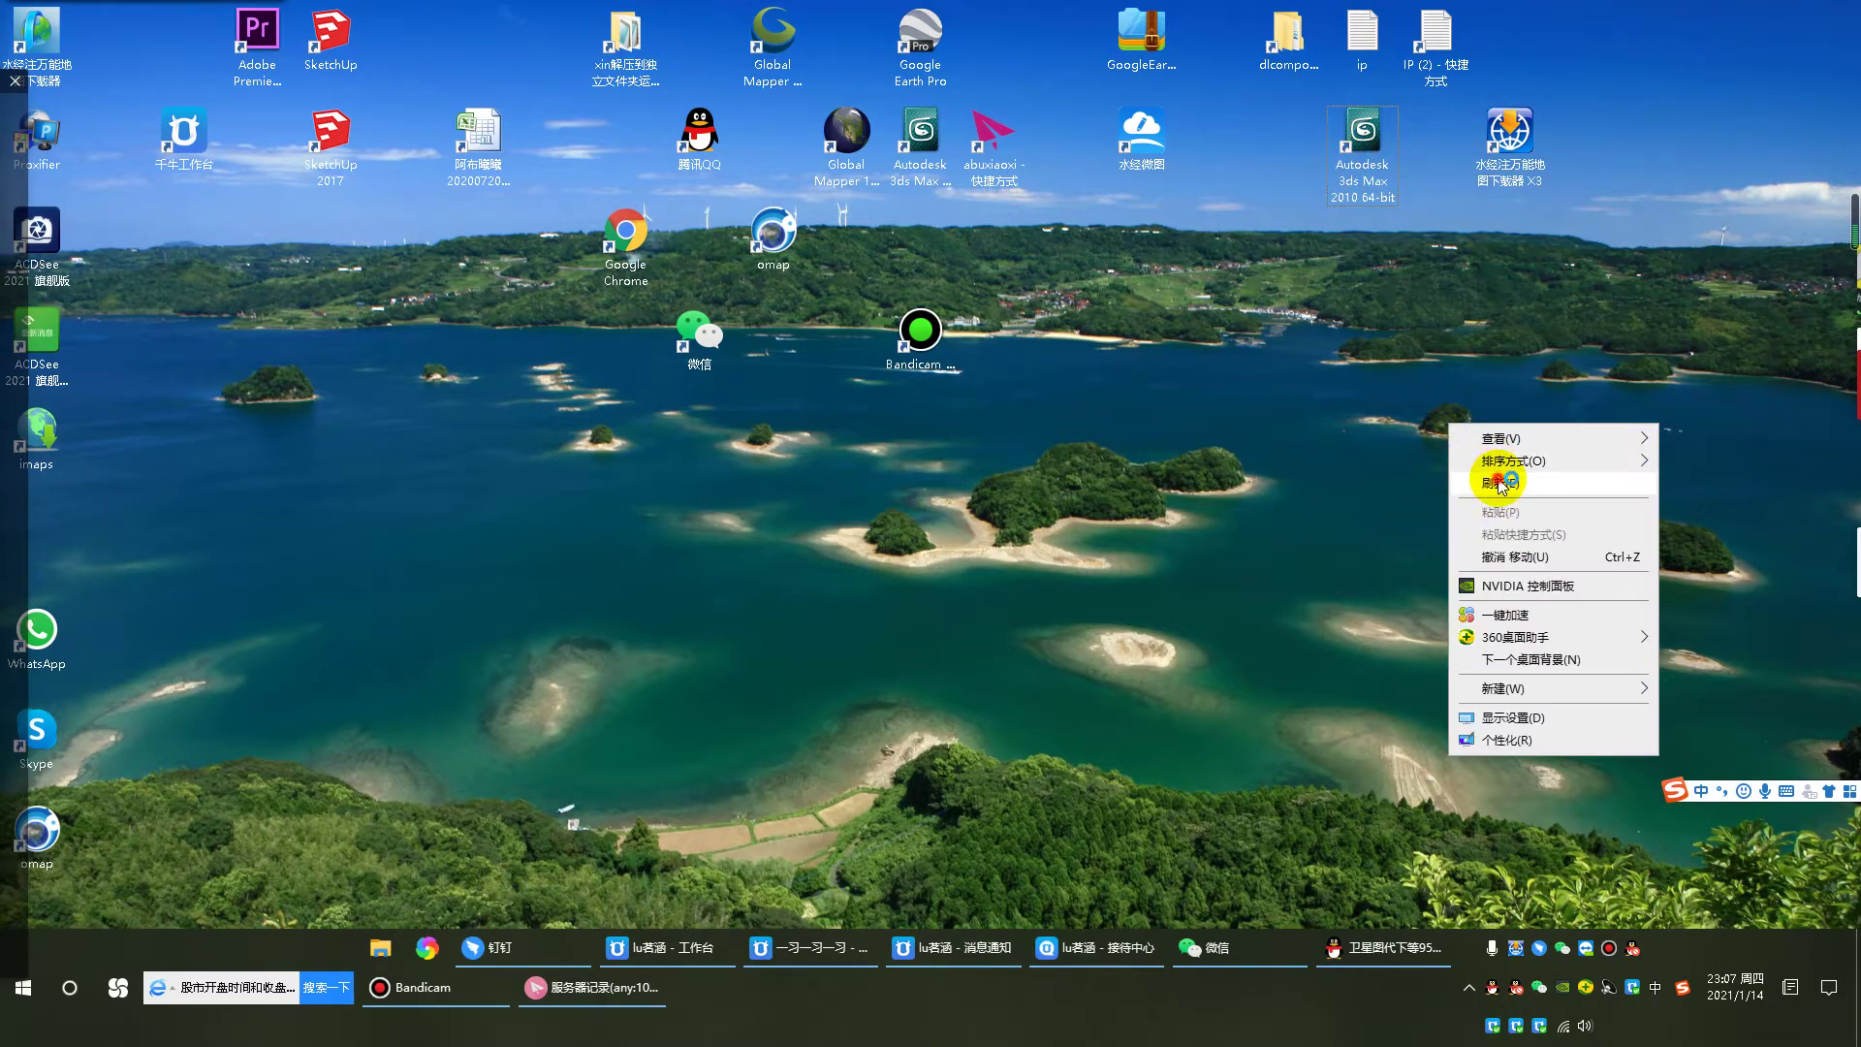
click(1500, 483)
right_click(1226, 453)
click(1275, 509)
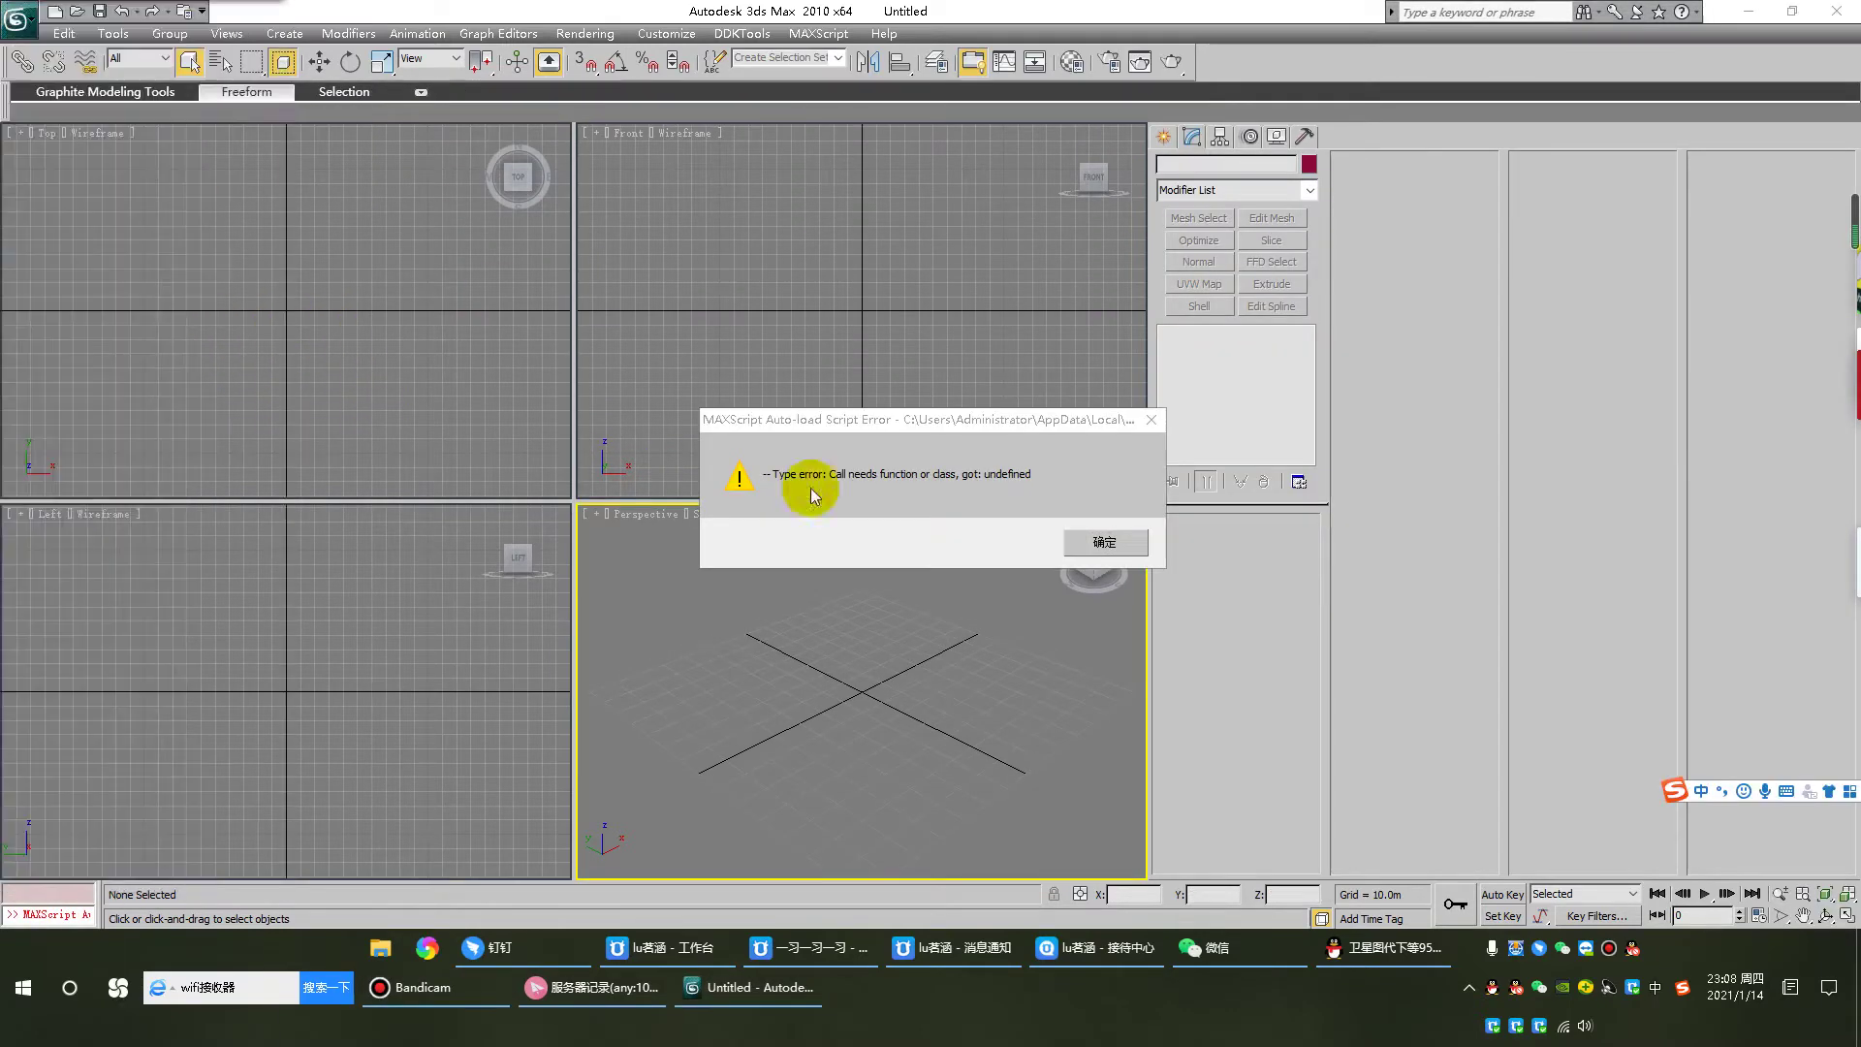
click(1105, 542)
Step: Start a file import and browse to the 重庆局部地形 folder inside SGDownload on drive D
mouse_move(54, 14)
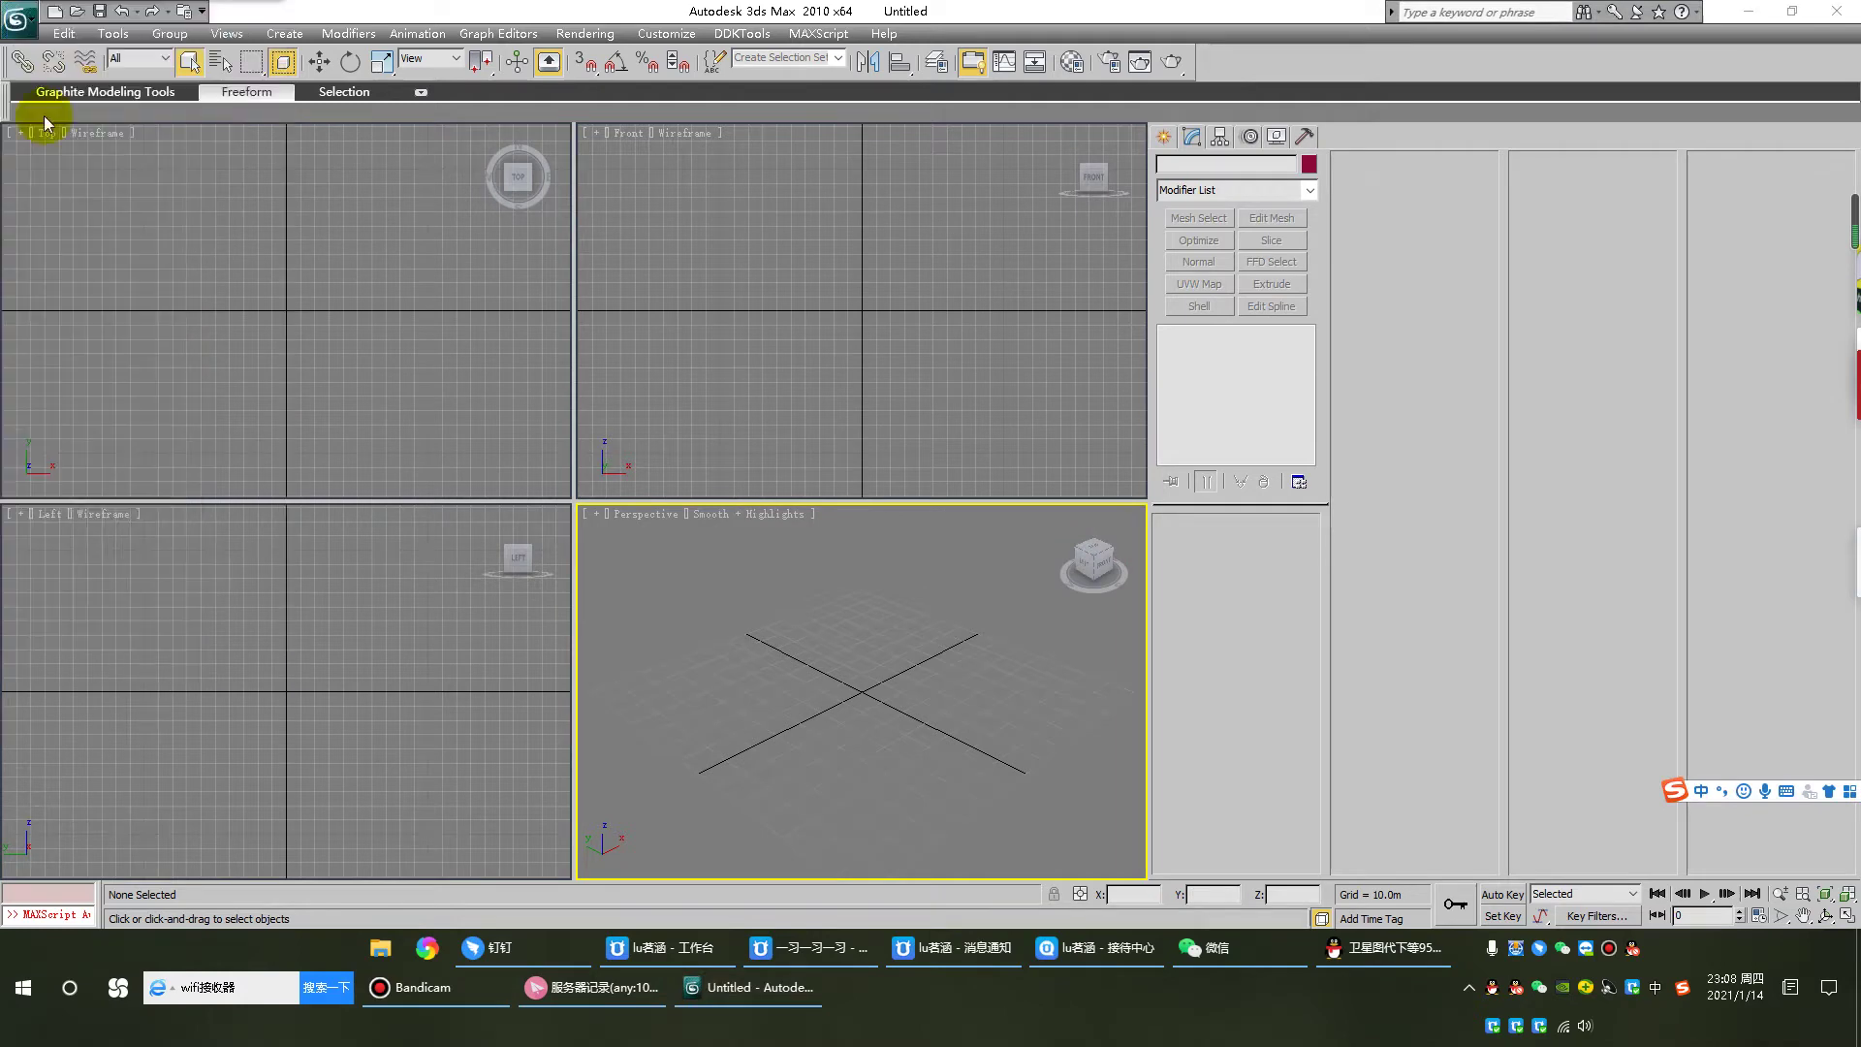
click(18, 18)
click(69, 278)
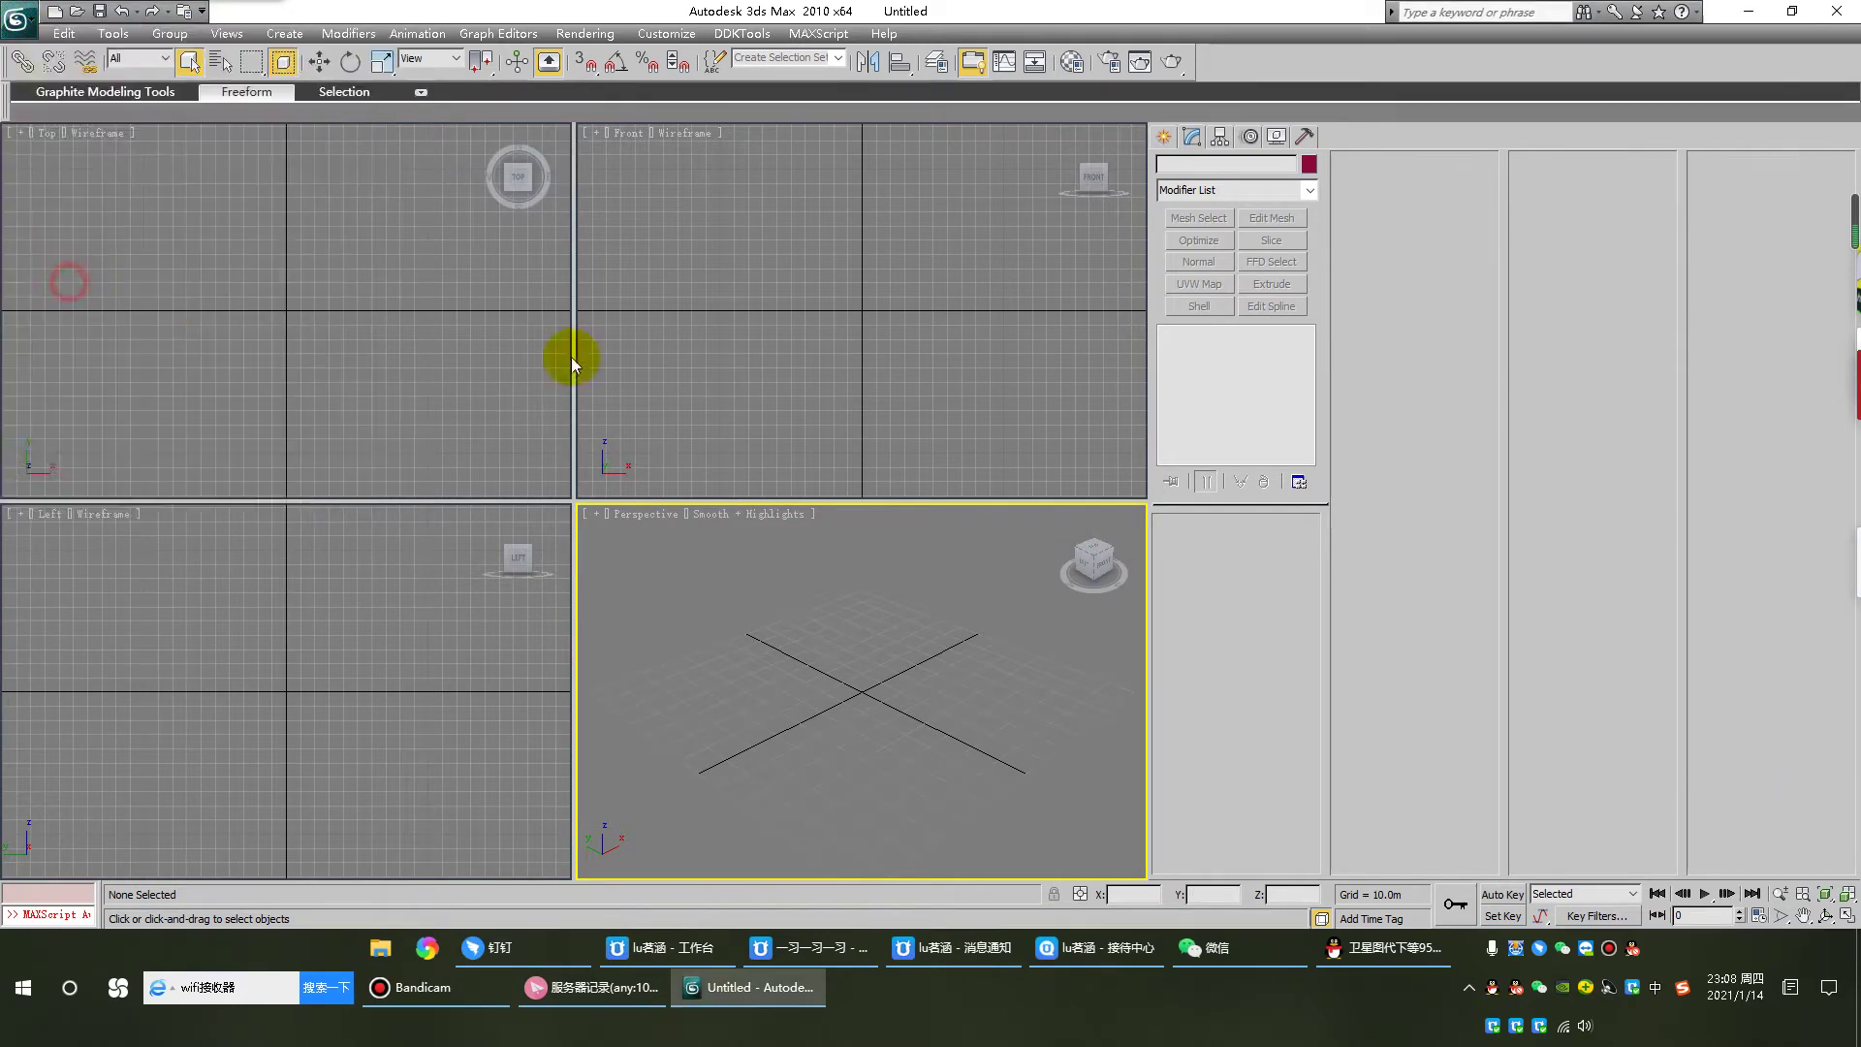
click(235, 89)
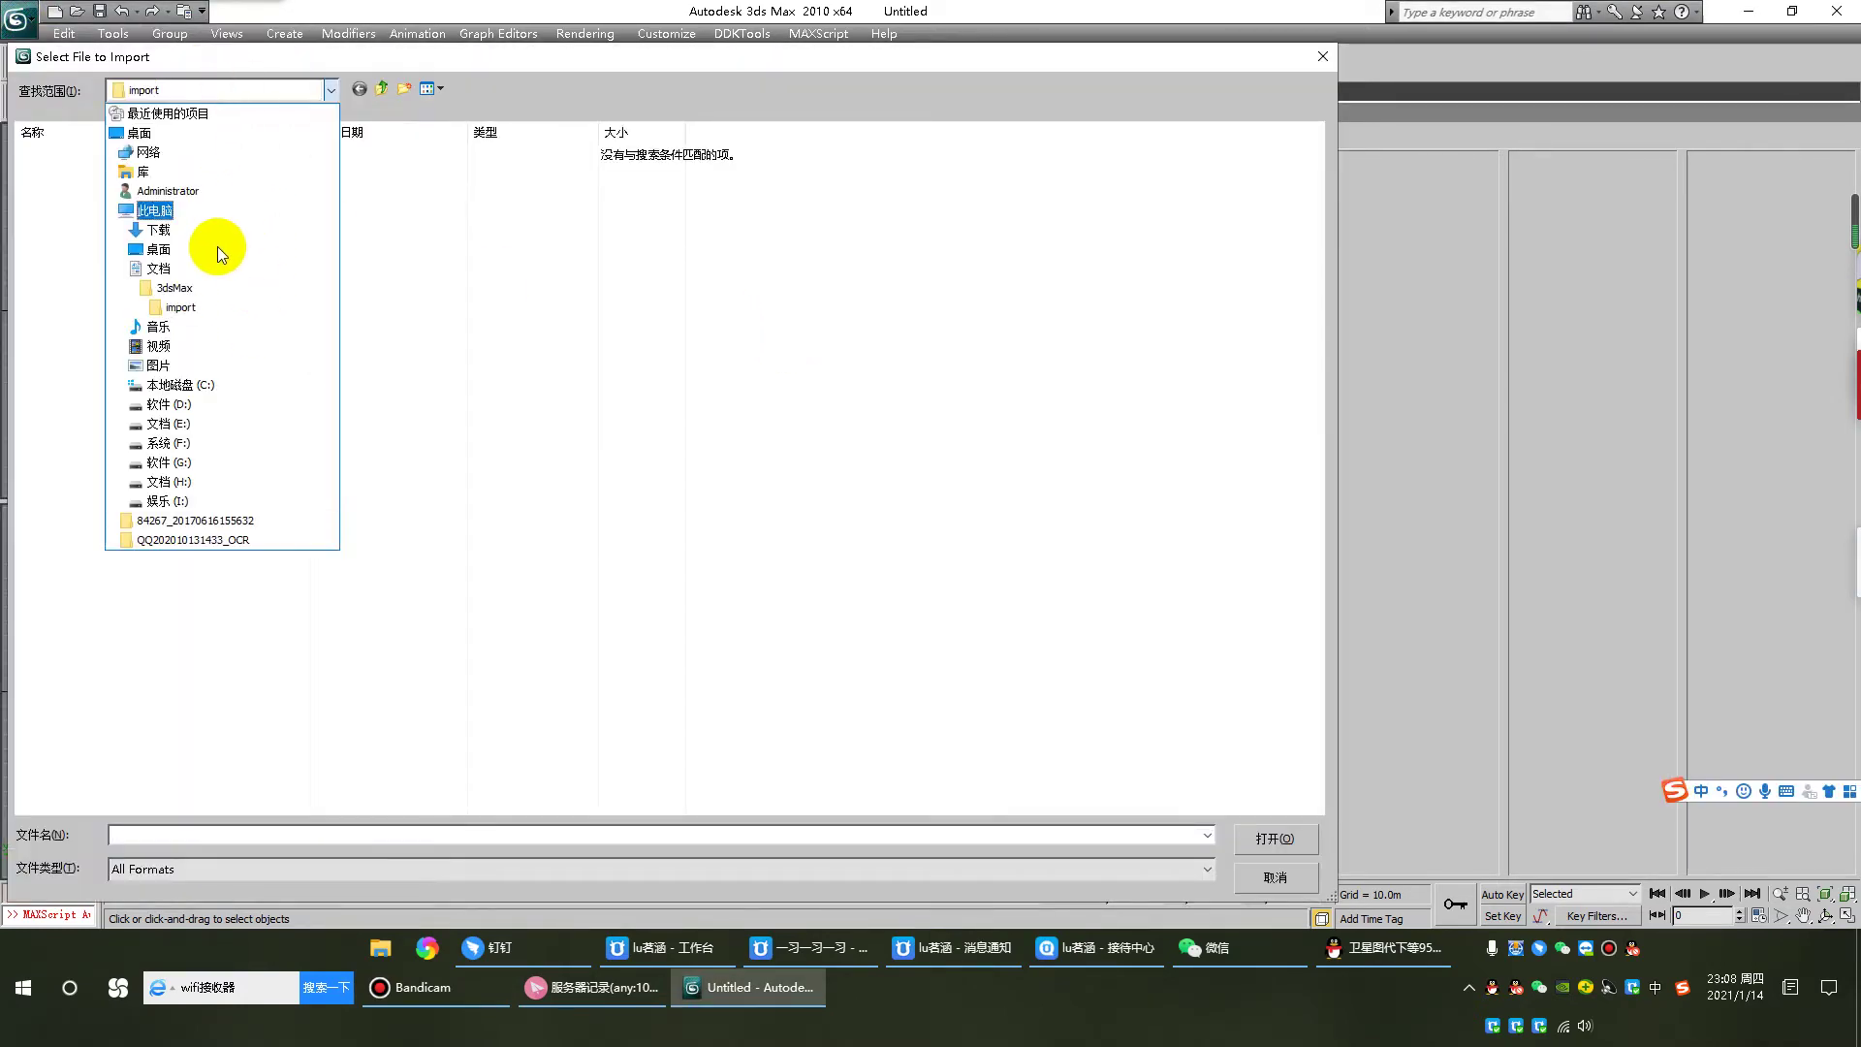
click(208, 401)
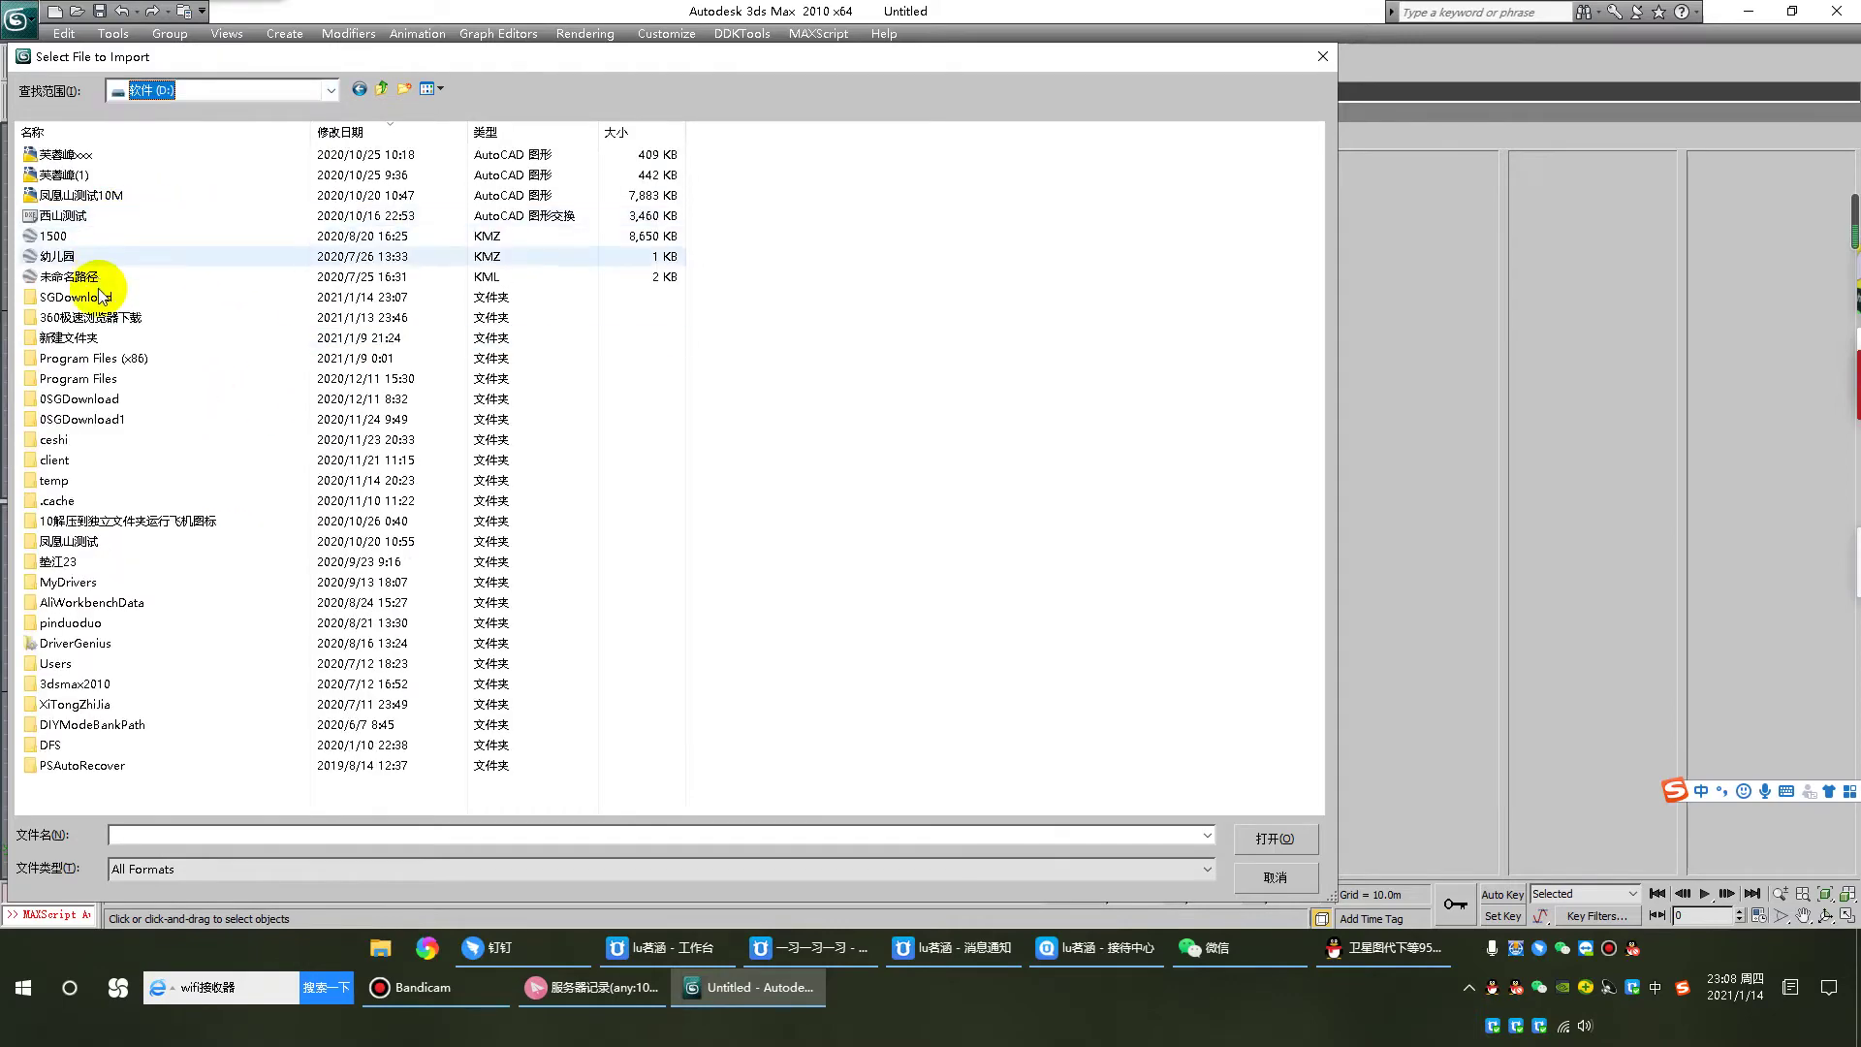
double_click(97, 301)
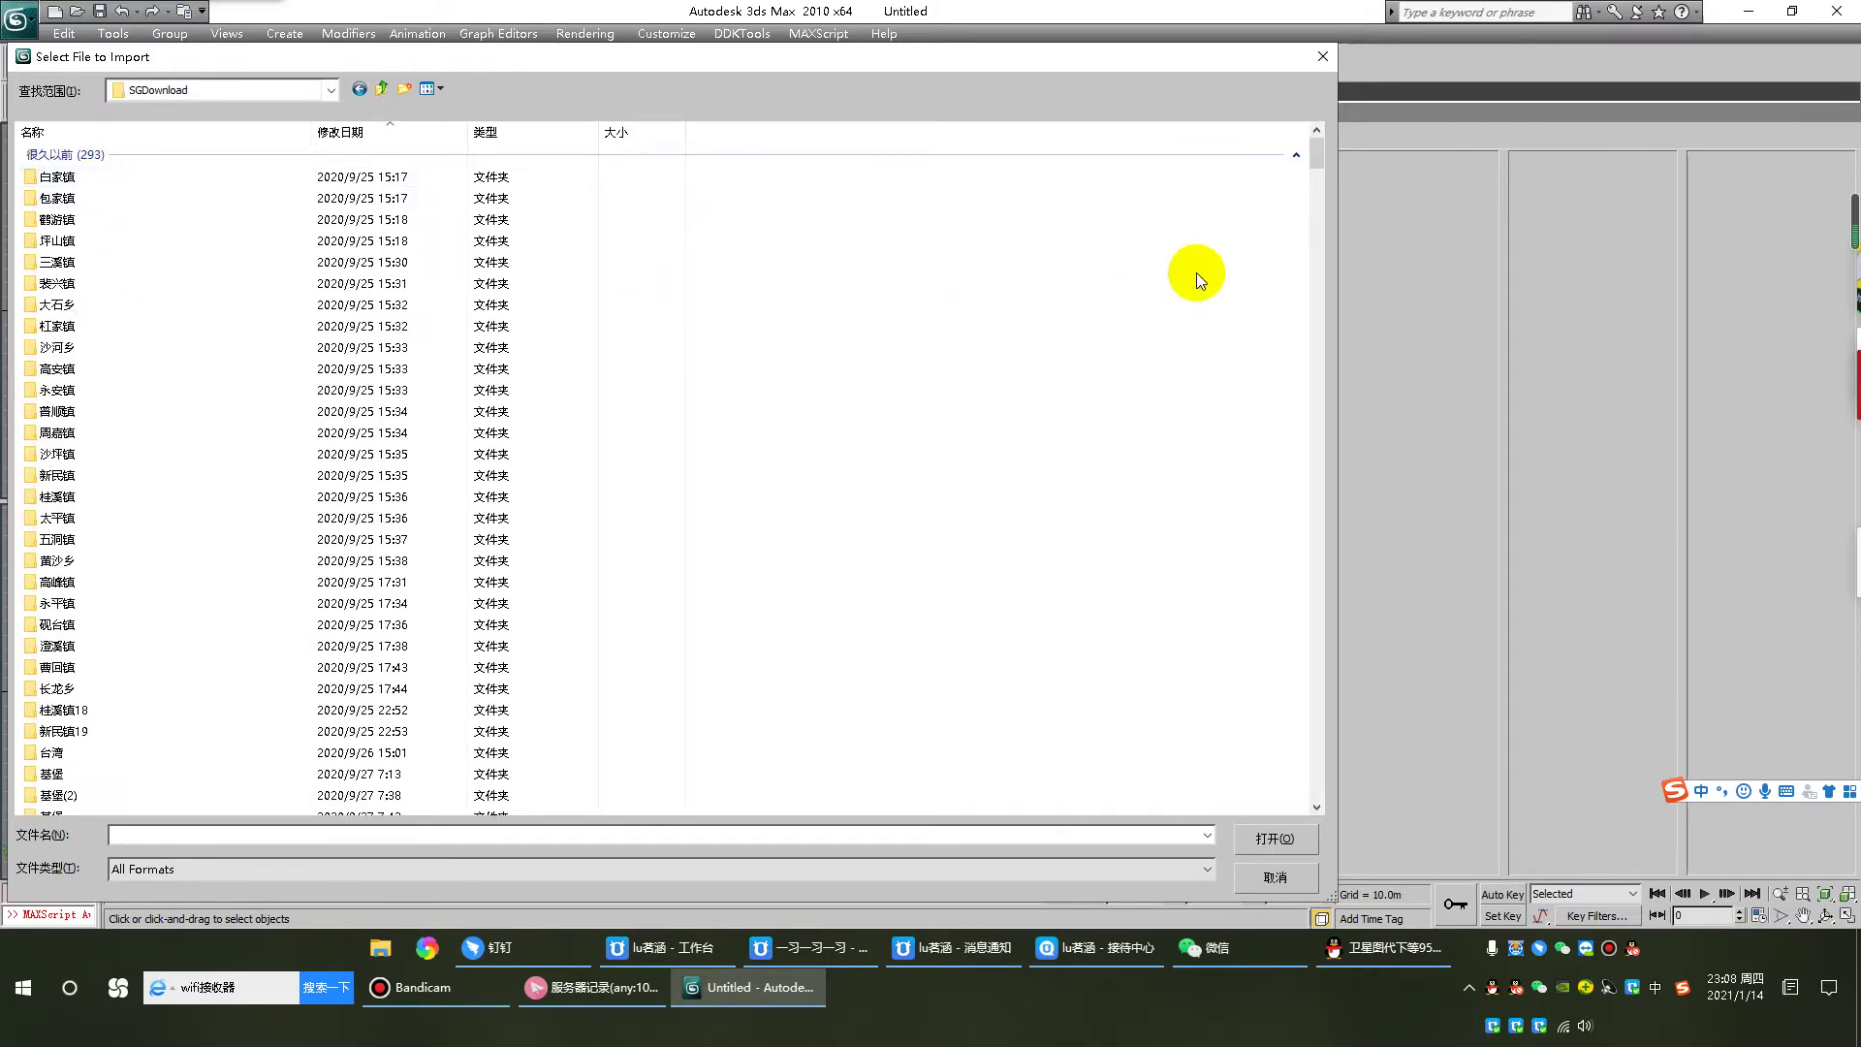
drag(1321, 163, 1313, 789)
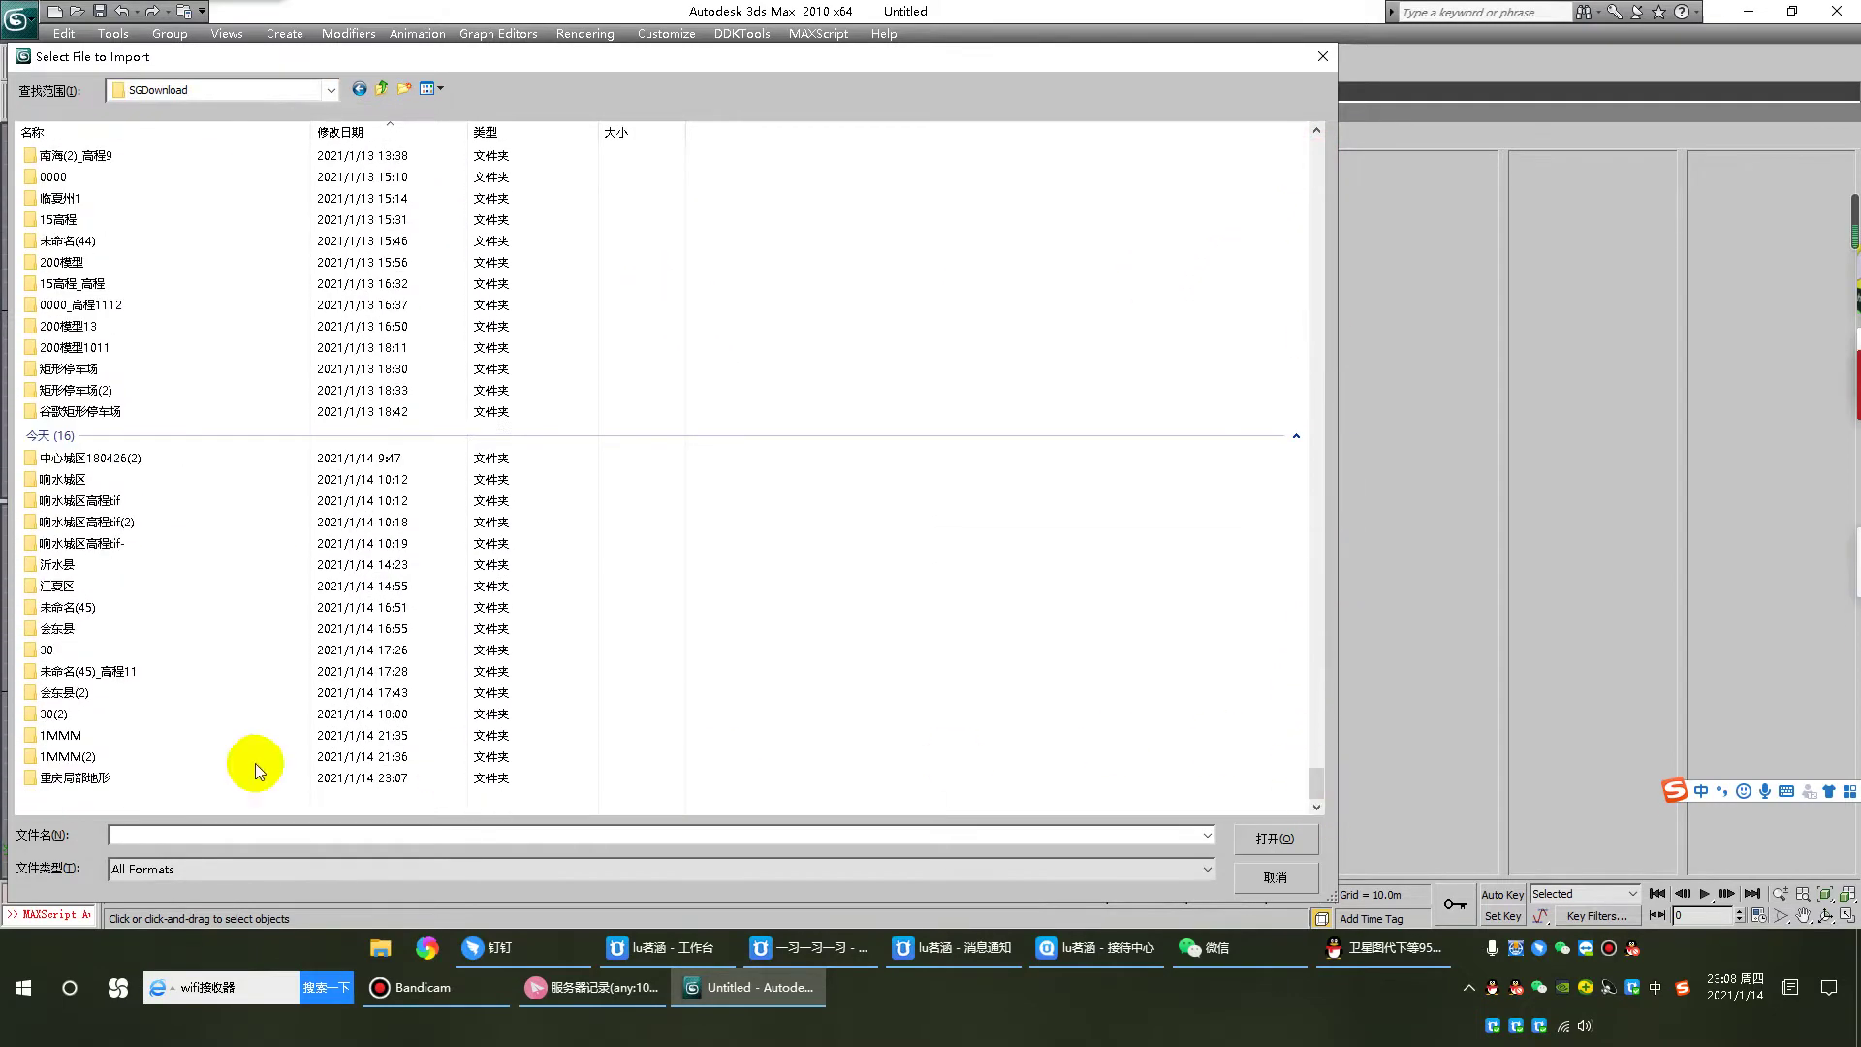
double_click(169, 779)
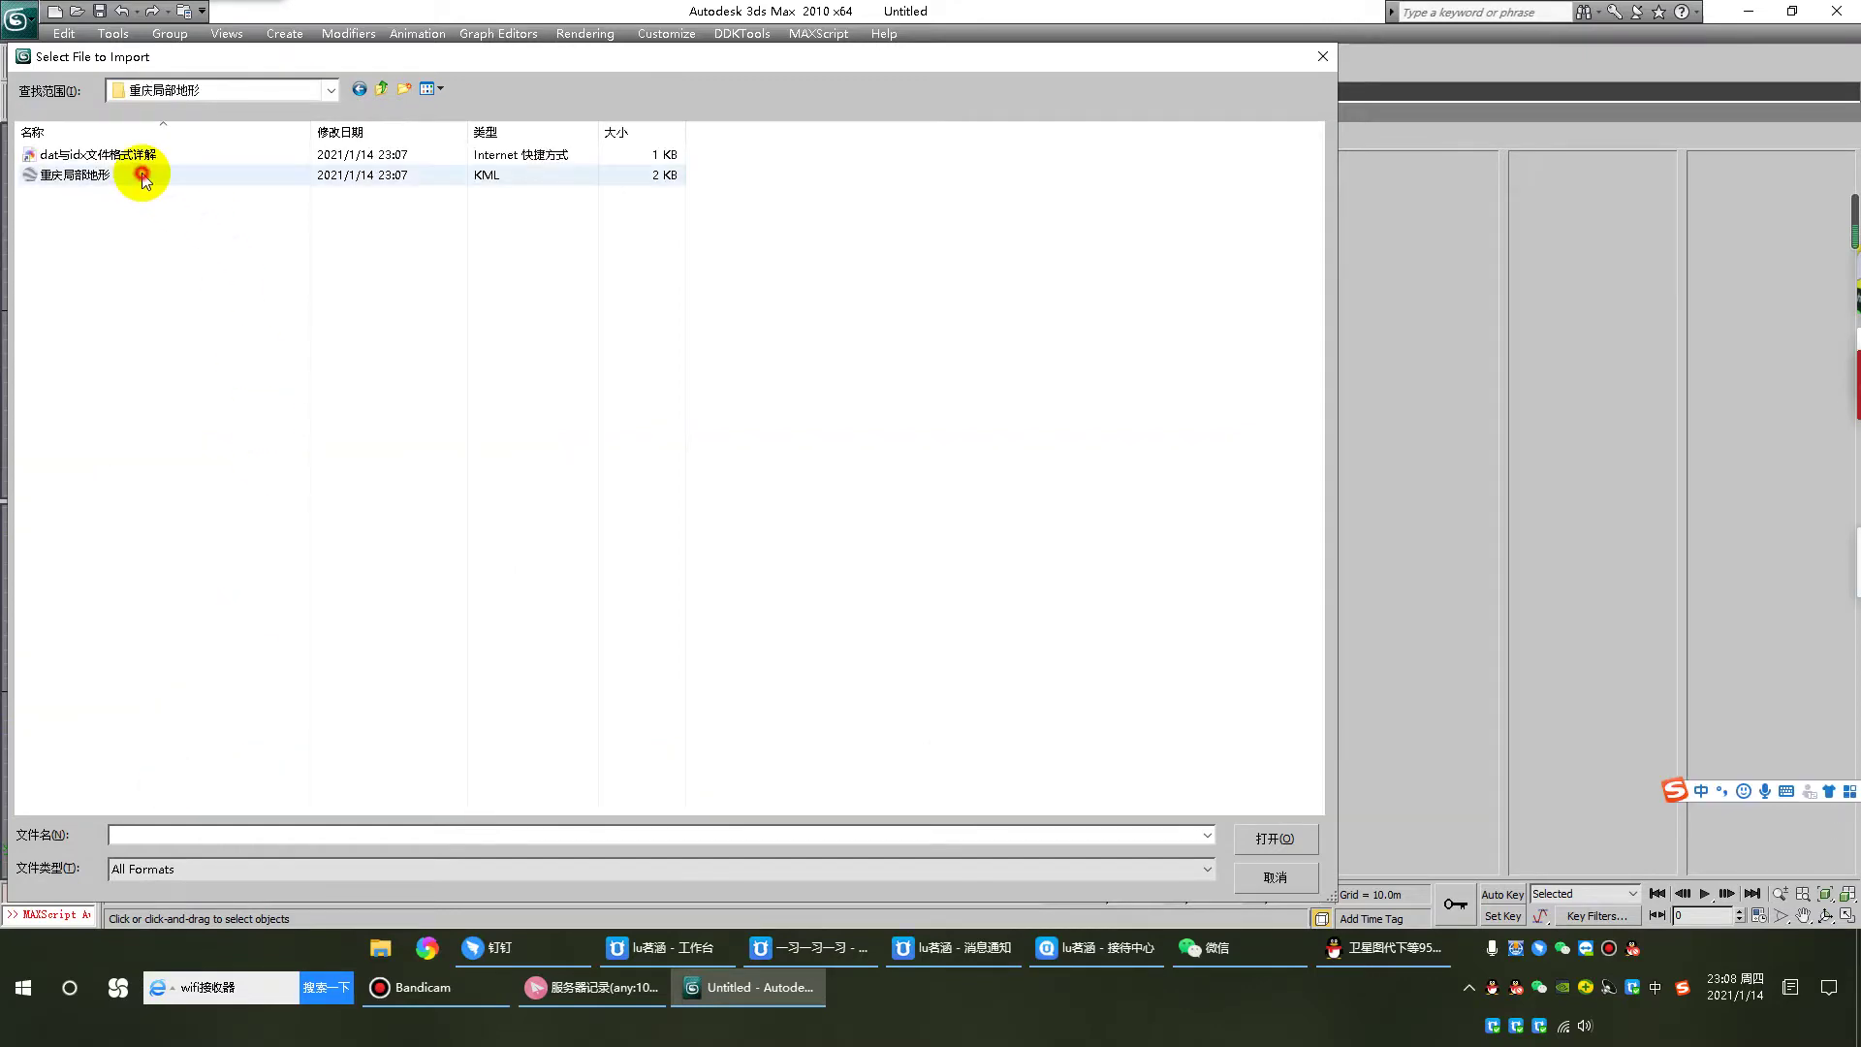
Step: Import the 重庆局部地形 KML file with Ignore Off, Add Height, Build Terrain and GE View enabled
click(148, 176)
double_click(148, 178)
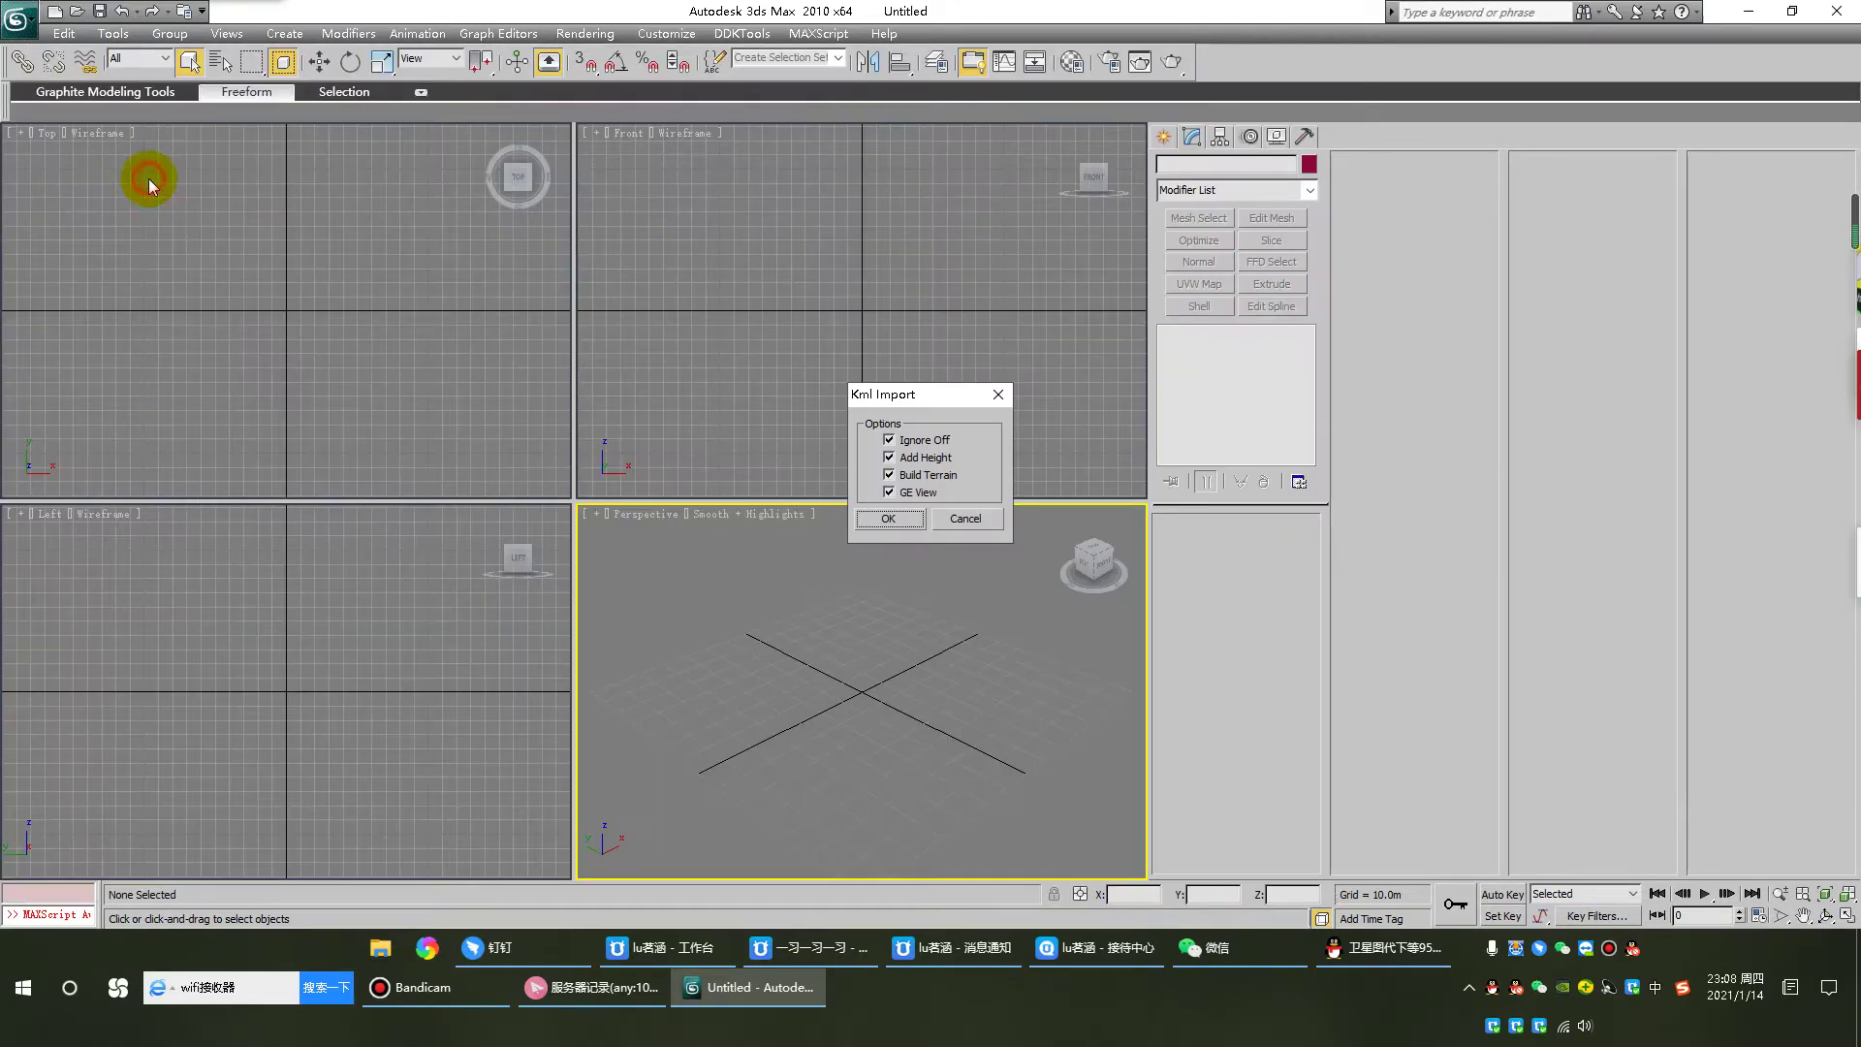
click(889, 520)
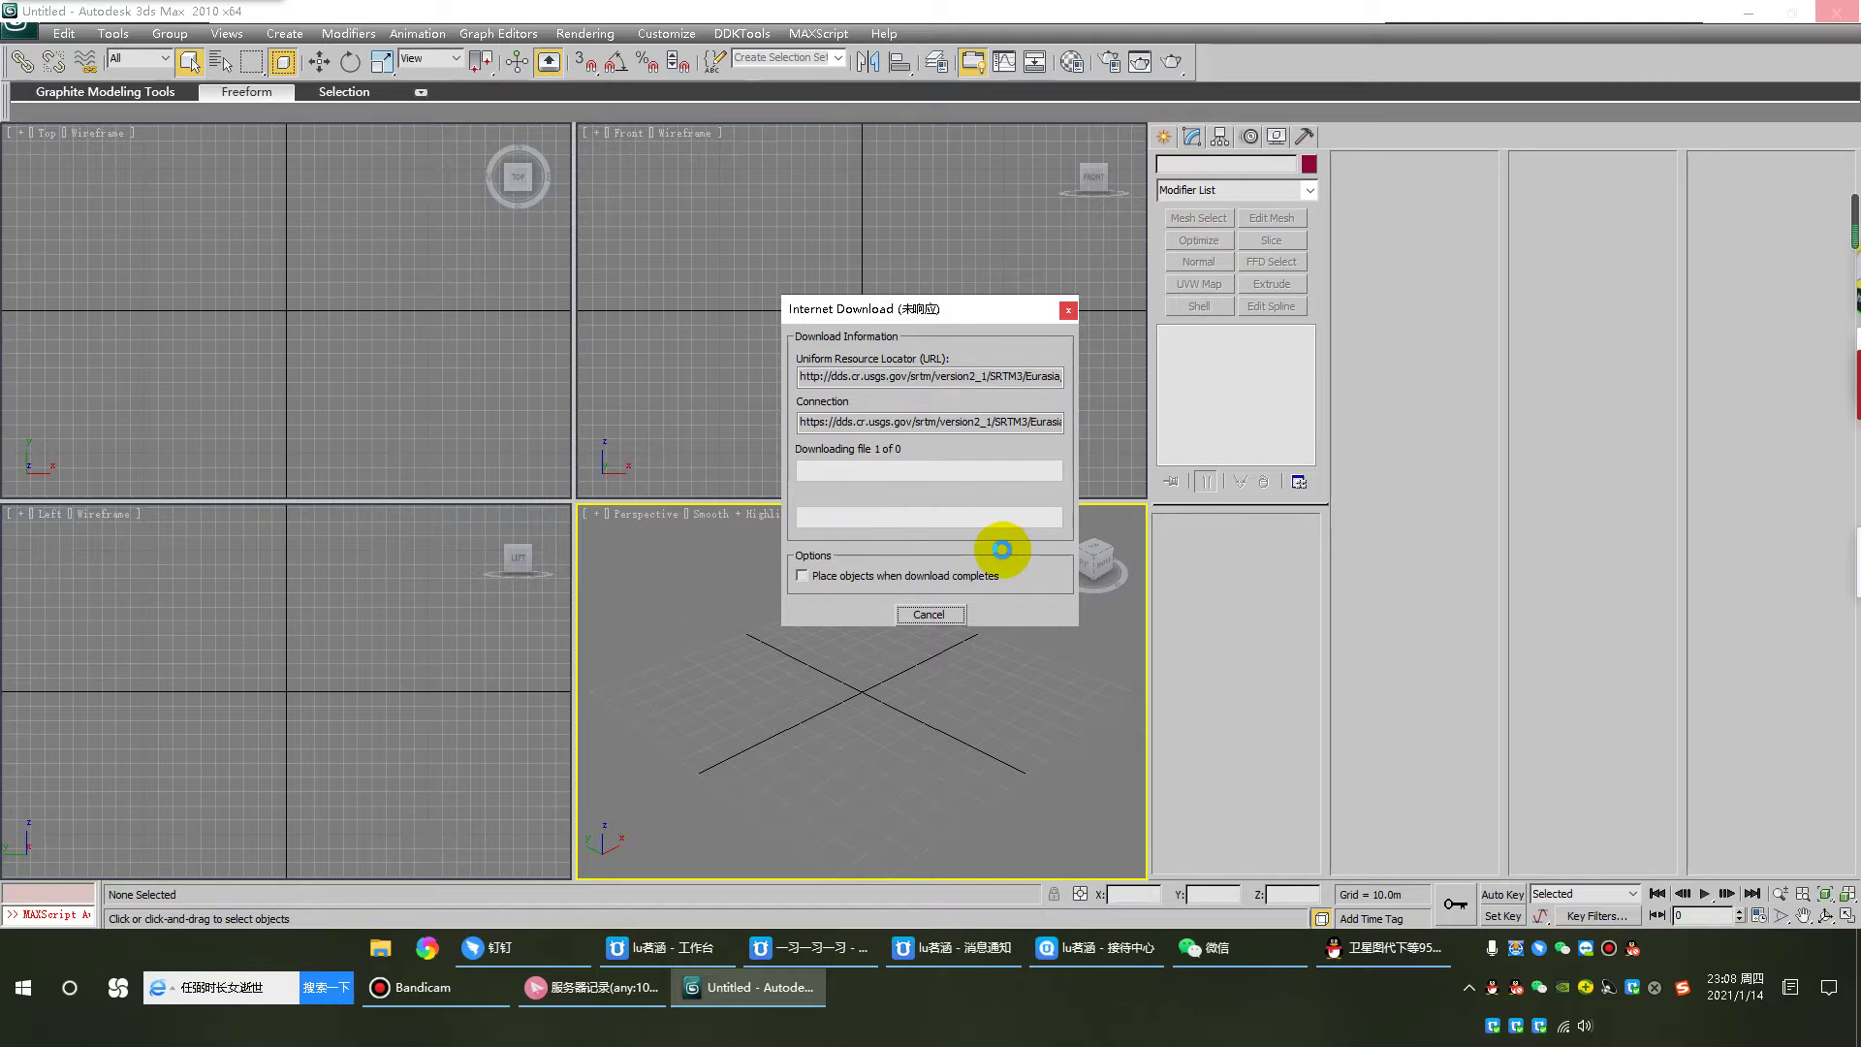
drag(942, 293, 746, 421)
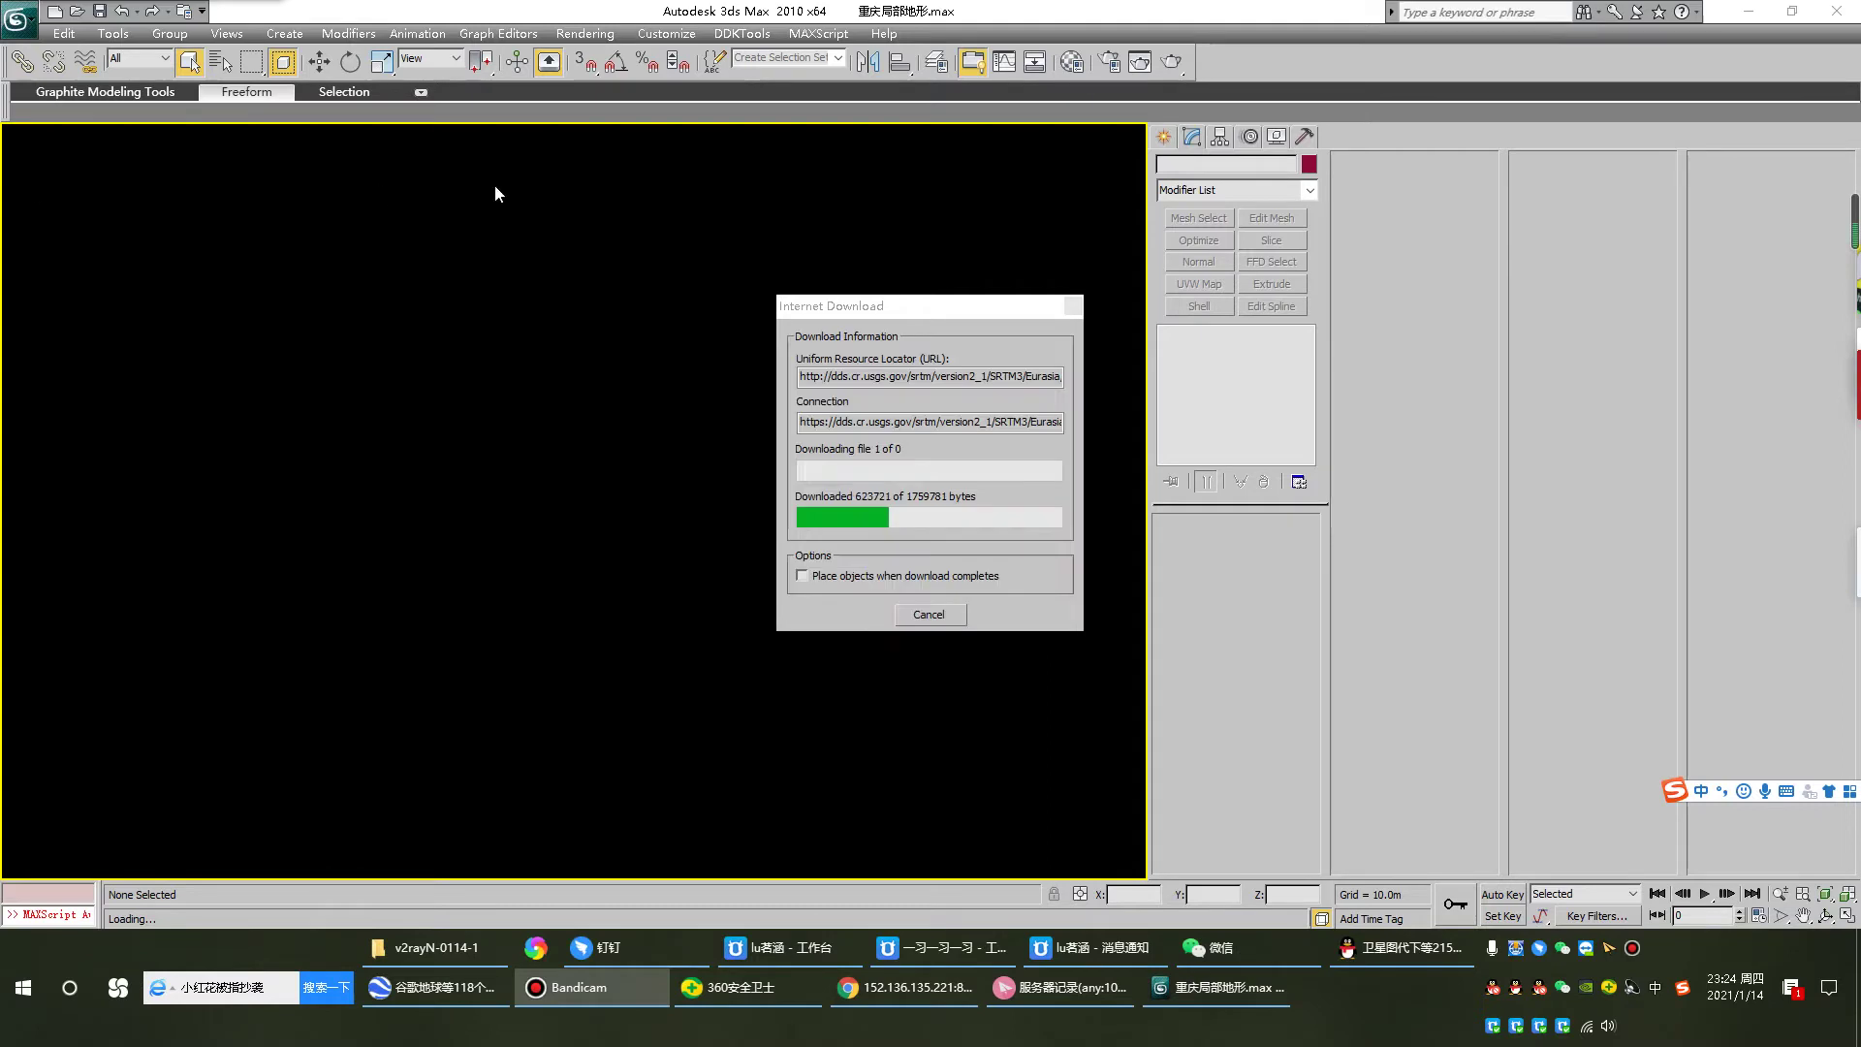
click(797, 302)
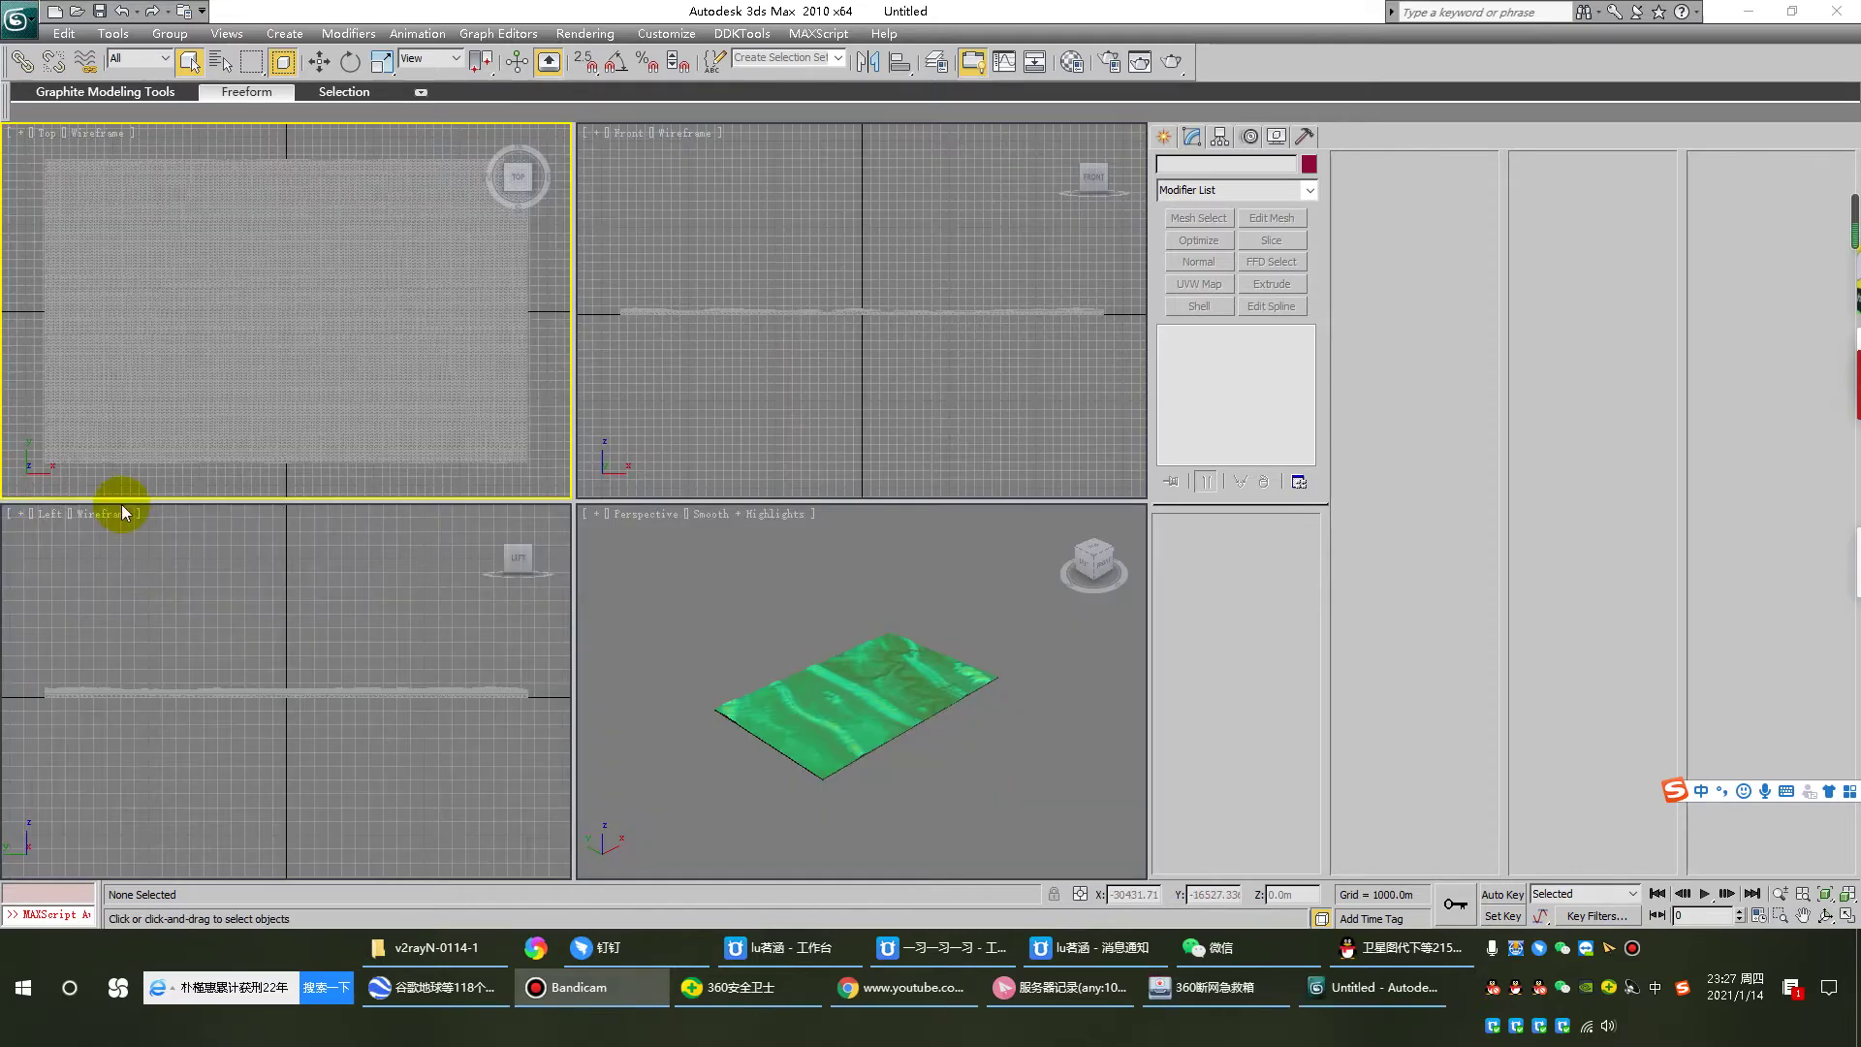
Step: Maximise the perspective viewport and examine the whole imported terrain from above and at an oblique angle
click(998, 739)
scroll(999, 737, up, 5)
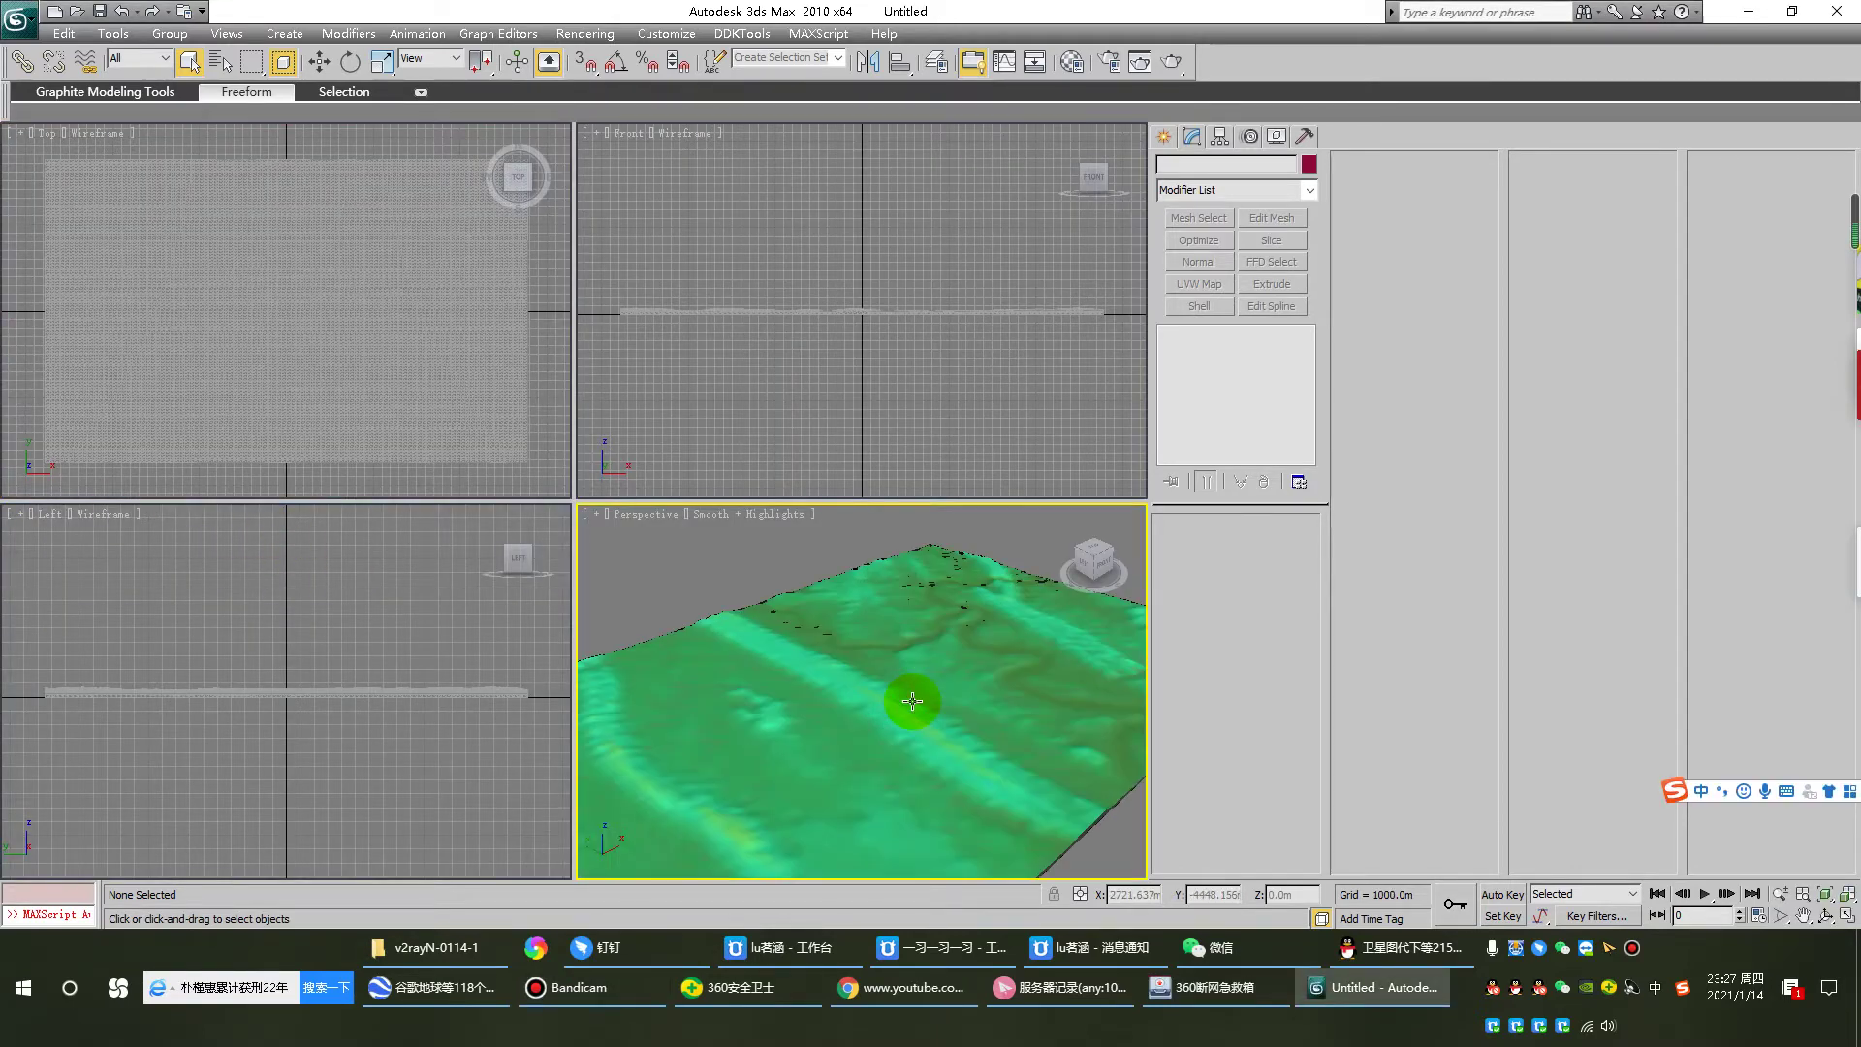
key(alt+w)
key(t)
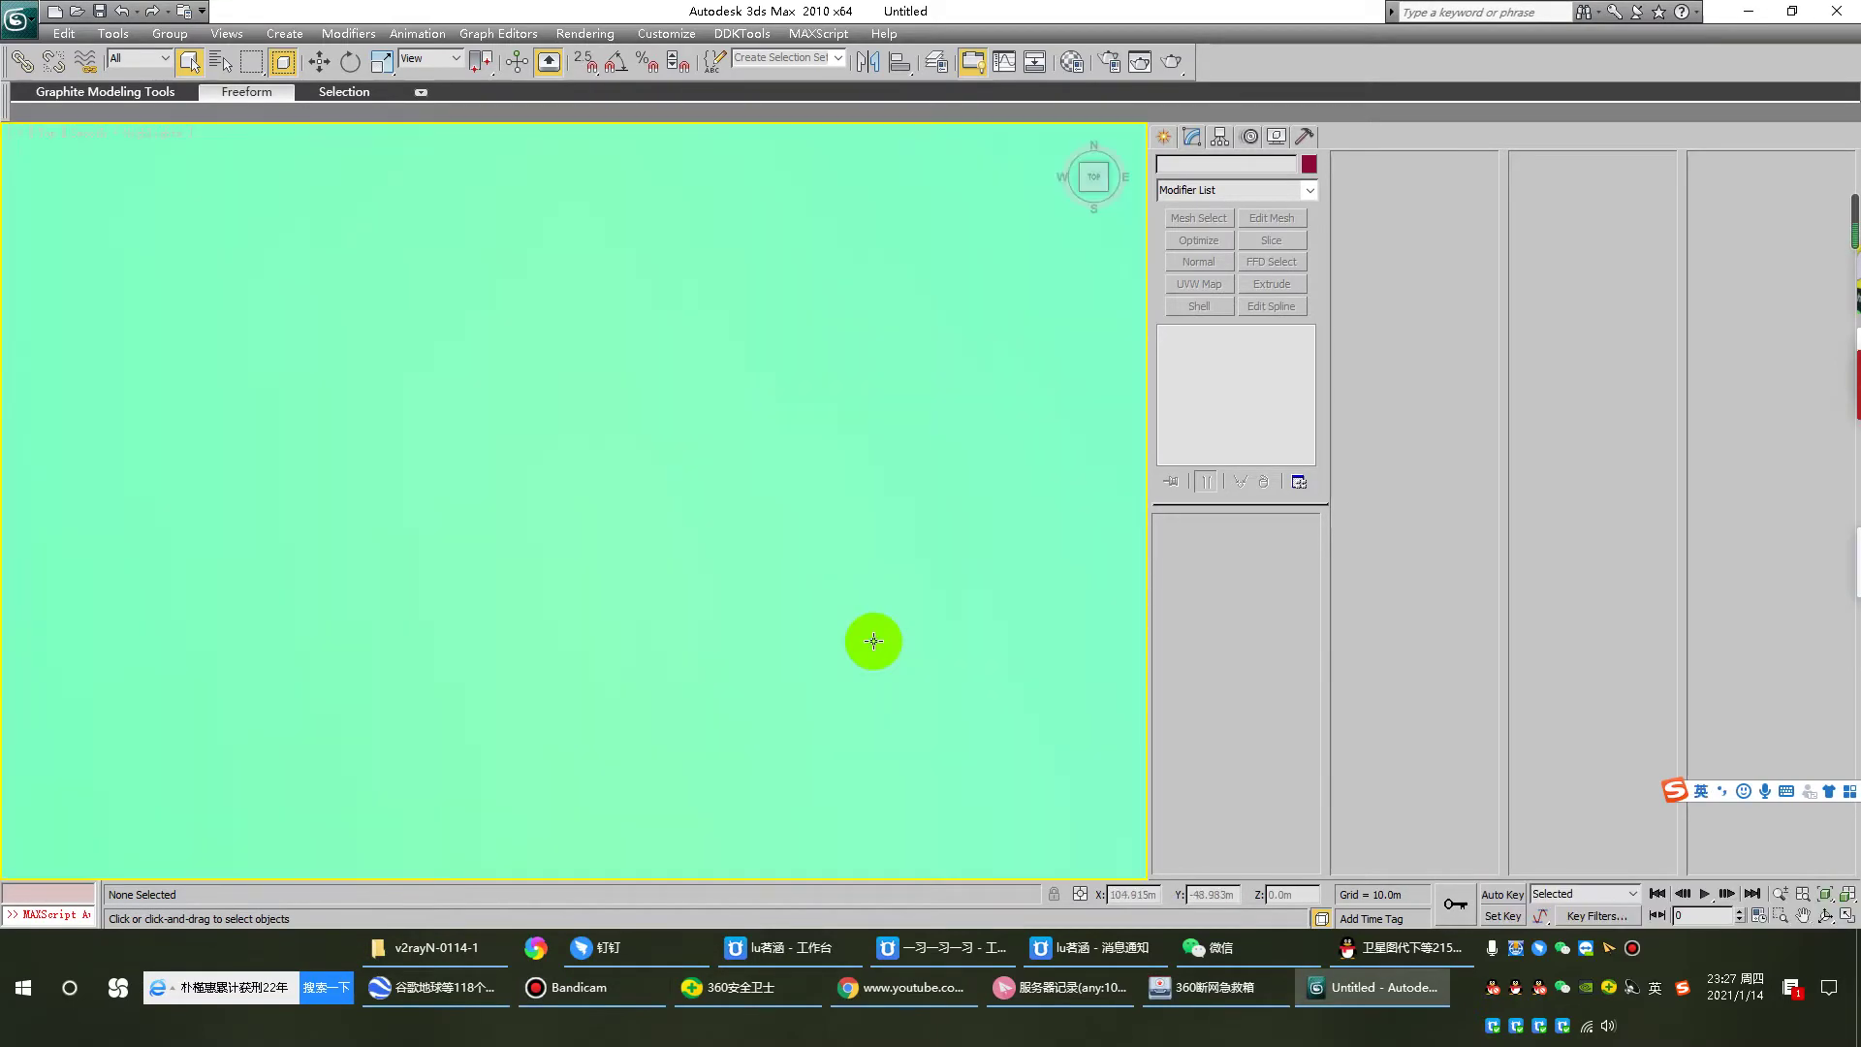
key(z)
click(806, 582)
key(ctrl+w)
alt+middle_drag(733, 629, 881, 562)
key(ctrl+d)
click(804, 539)
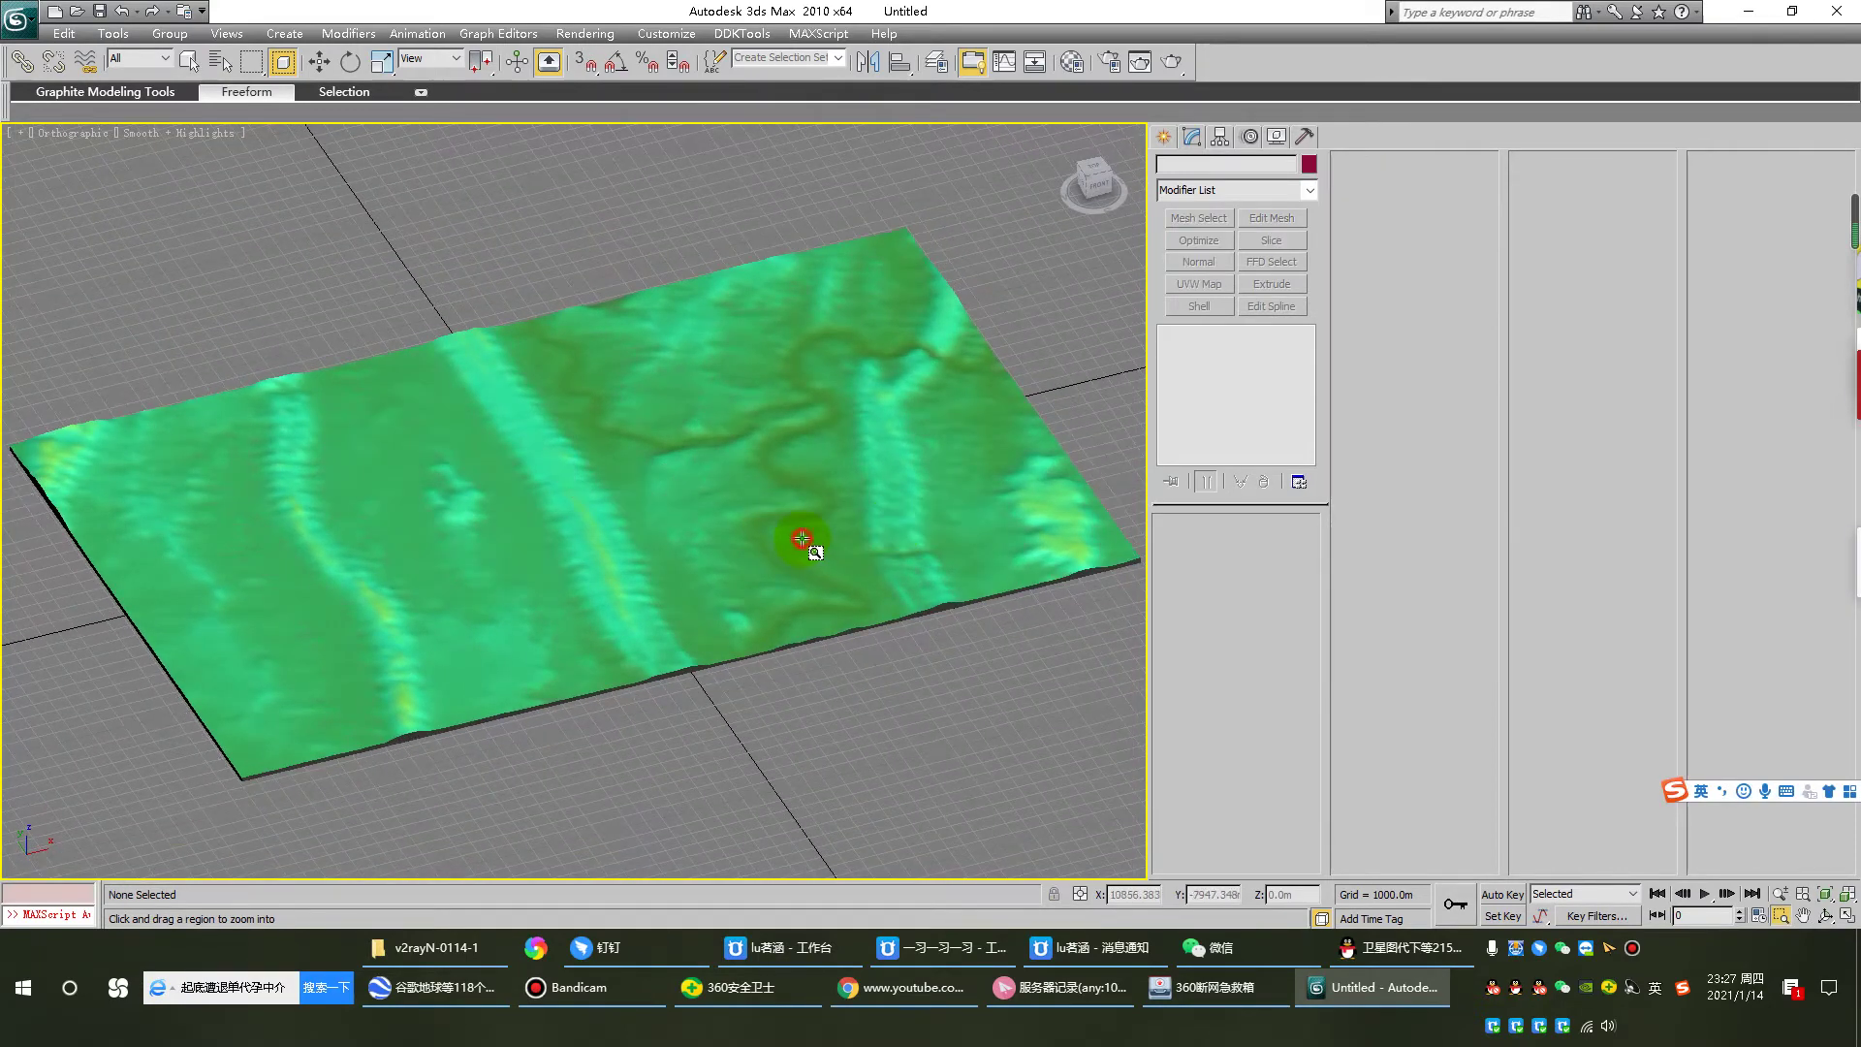
right_click(803, 539)
Step: Select the 重庆局部地形 terrain and inspect a ridge close up with its mesh edges displayed
click(794, 532)
key(t)
key(z)
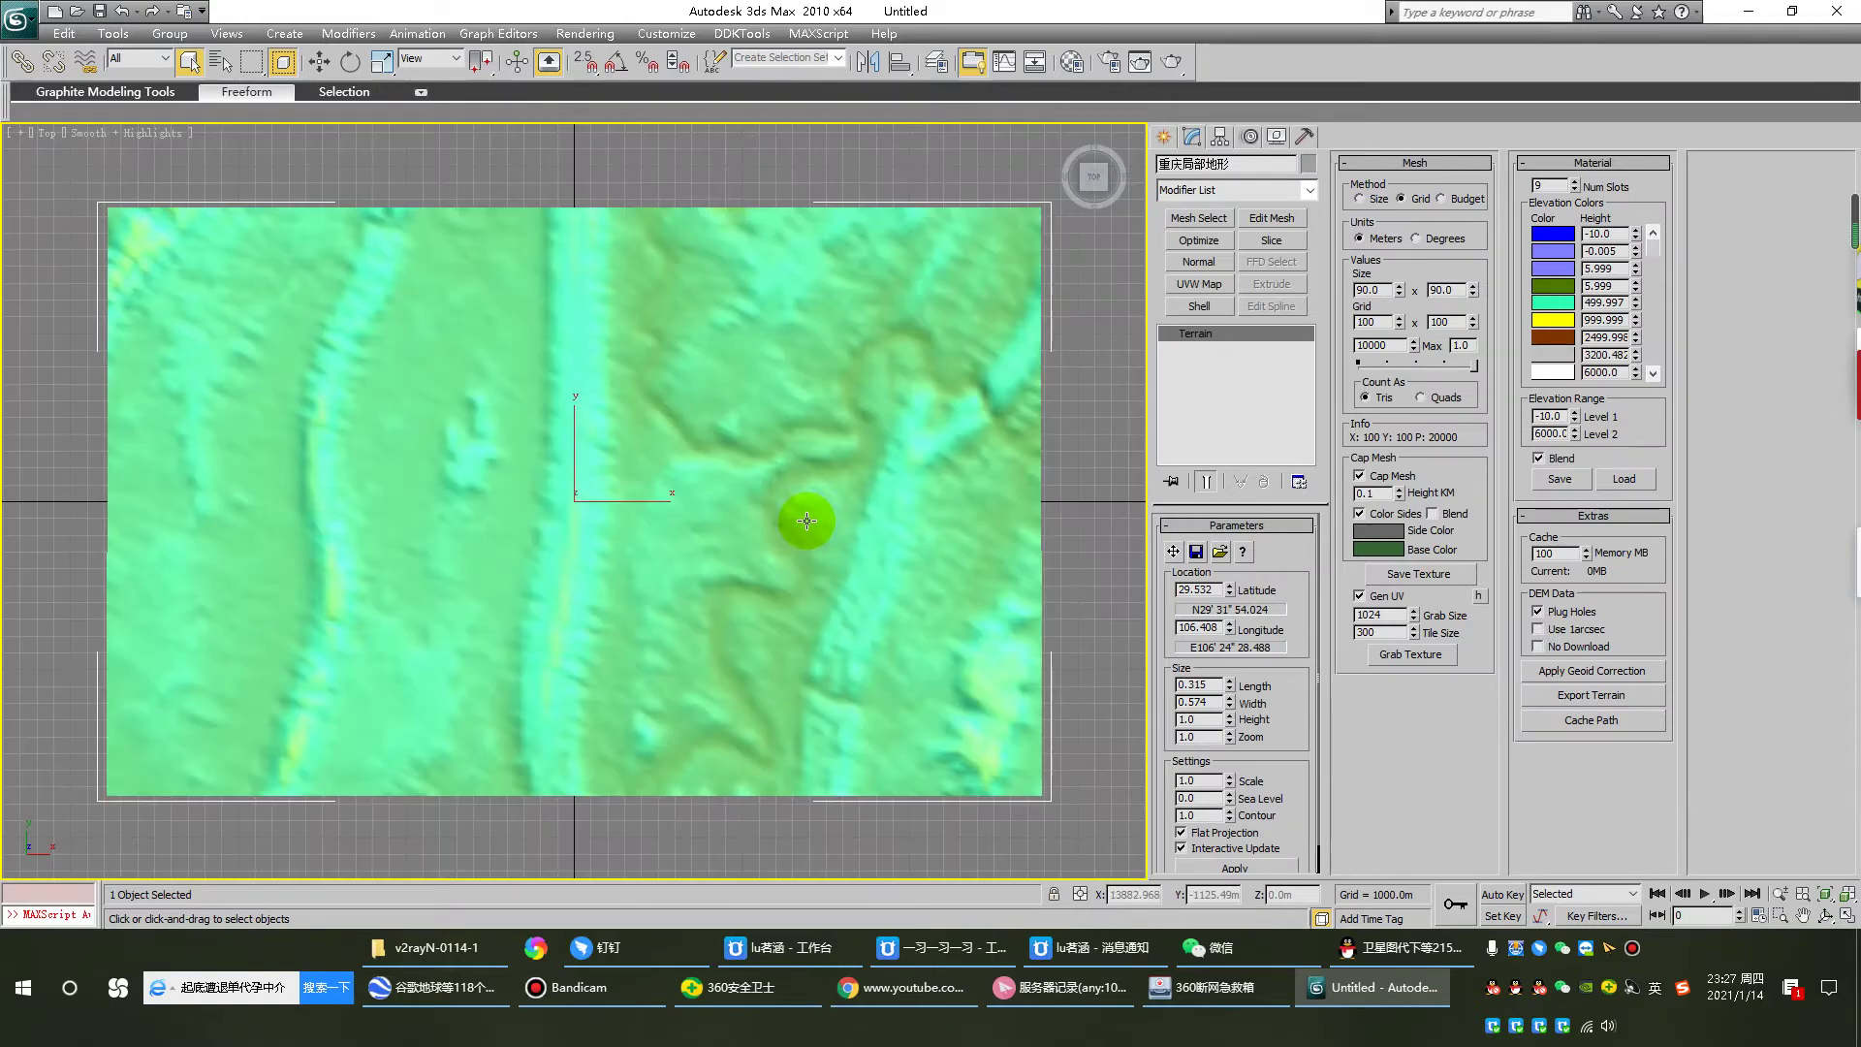
alt+middle_drag(742, 579, 744, 520)
key(ctrl+w)
drag(615, 467, 1076, 688)
scroll(605, 499, up, 1)
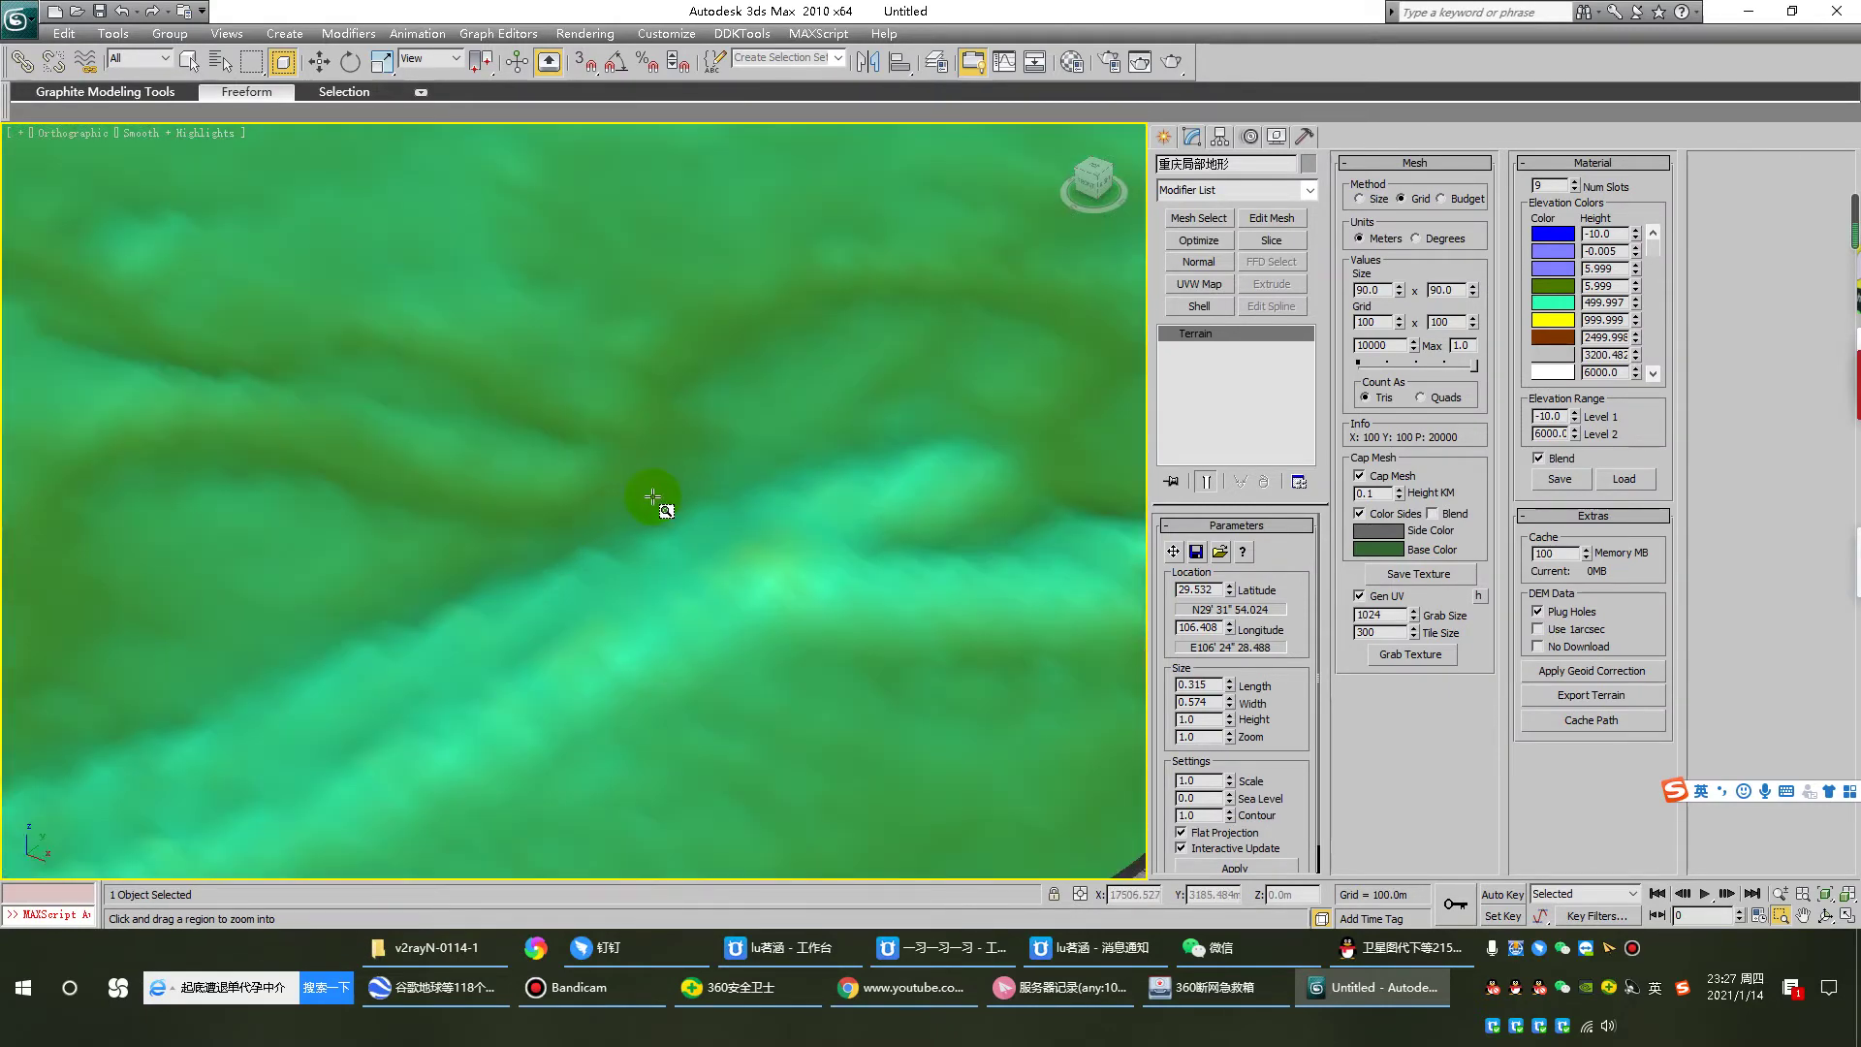
key(F4)
Step: Set the terrain's mesh grid to 300 × 300
click(1374, 351)
click(1370, 311)
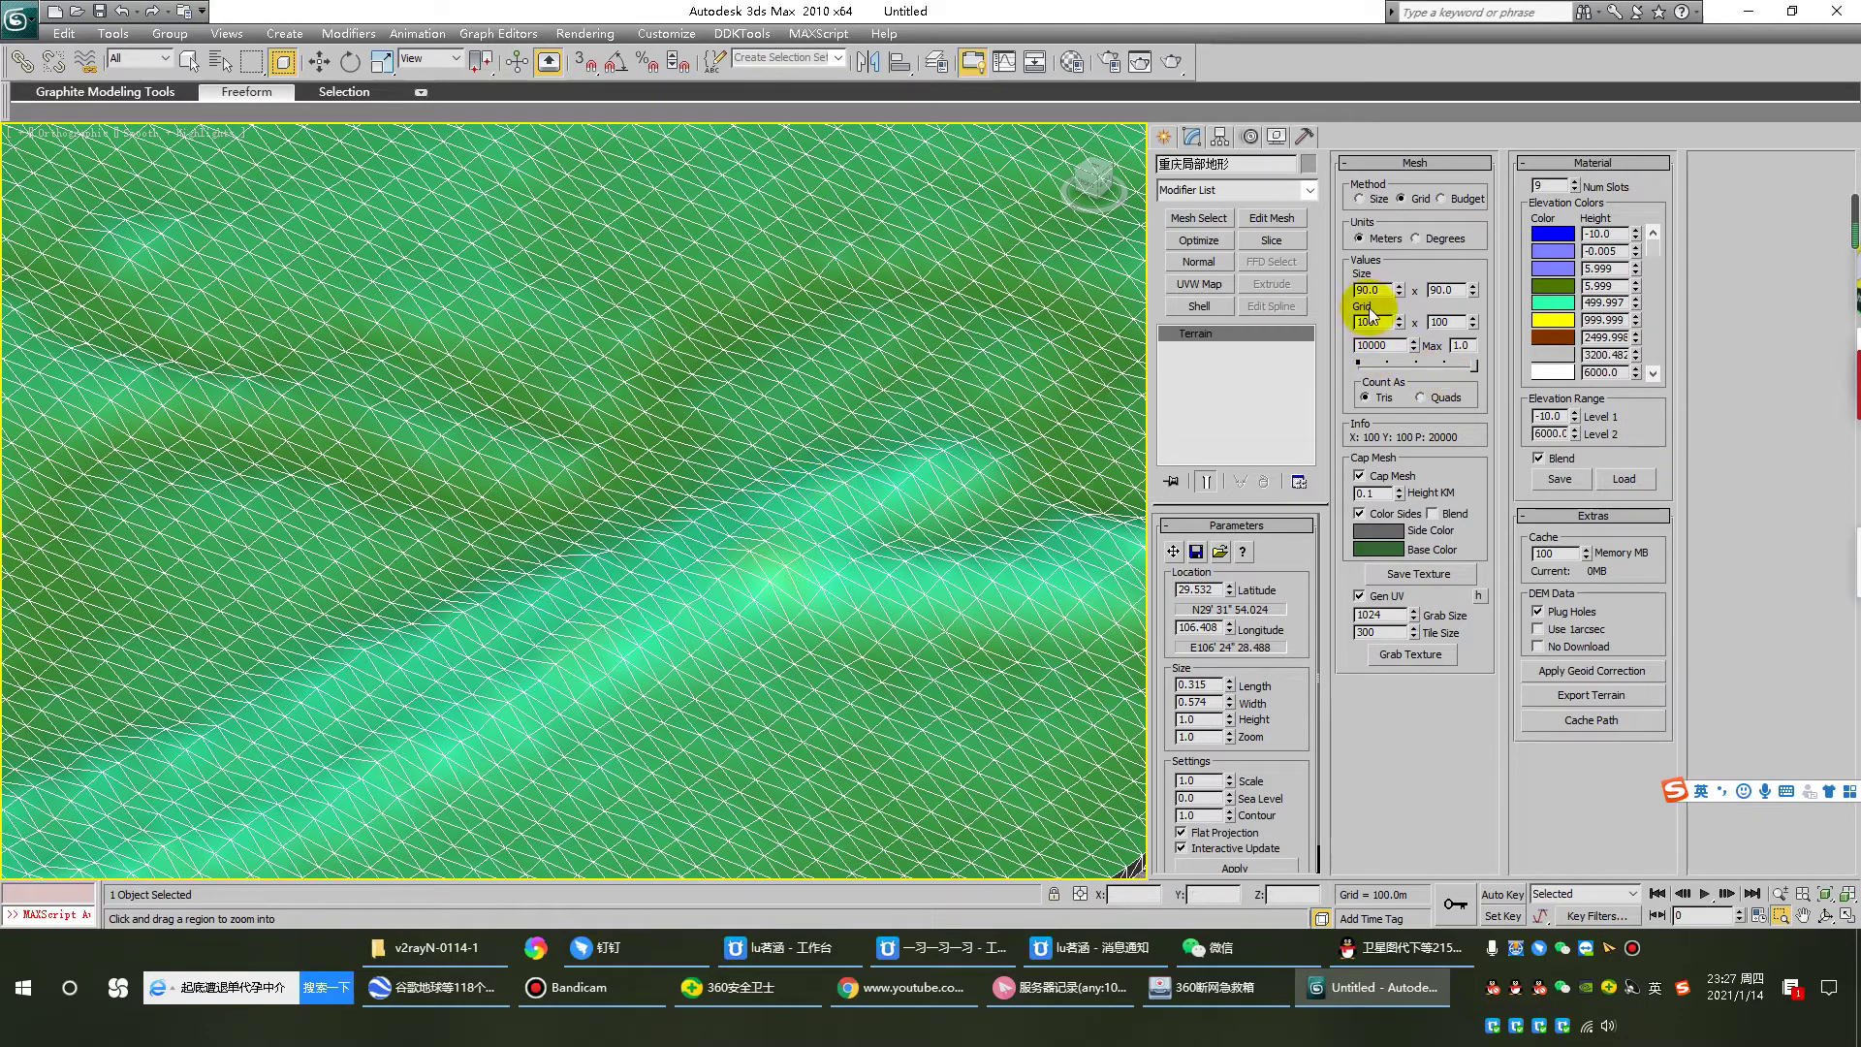
drag(1384, 321, 1346, 332)
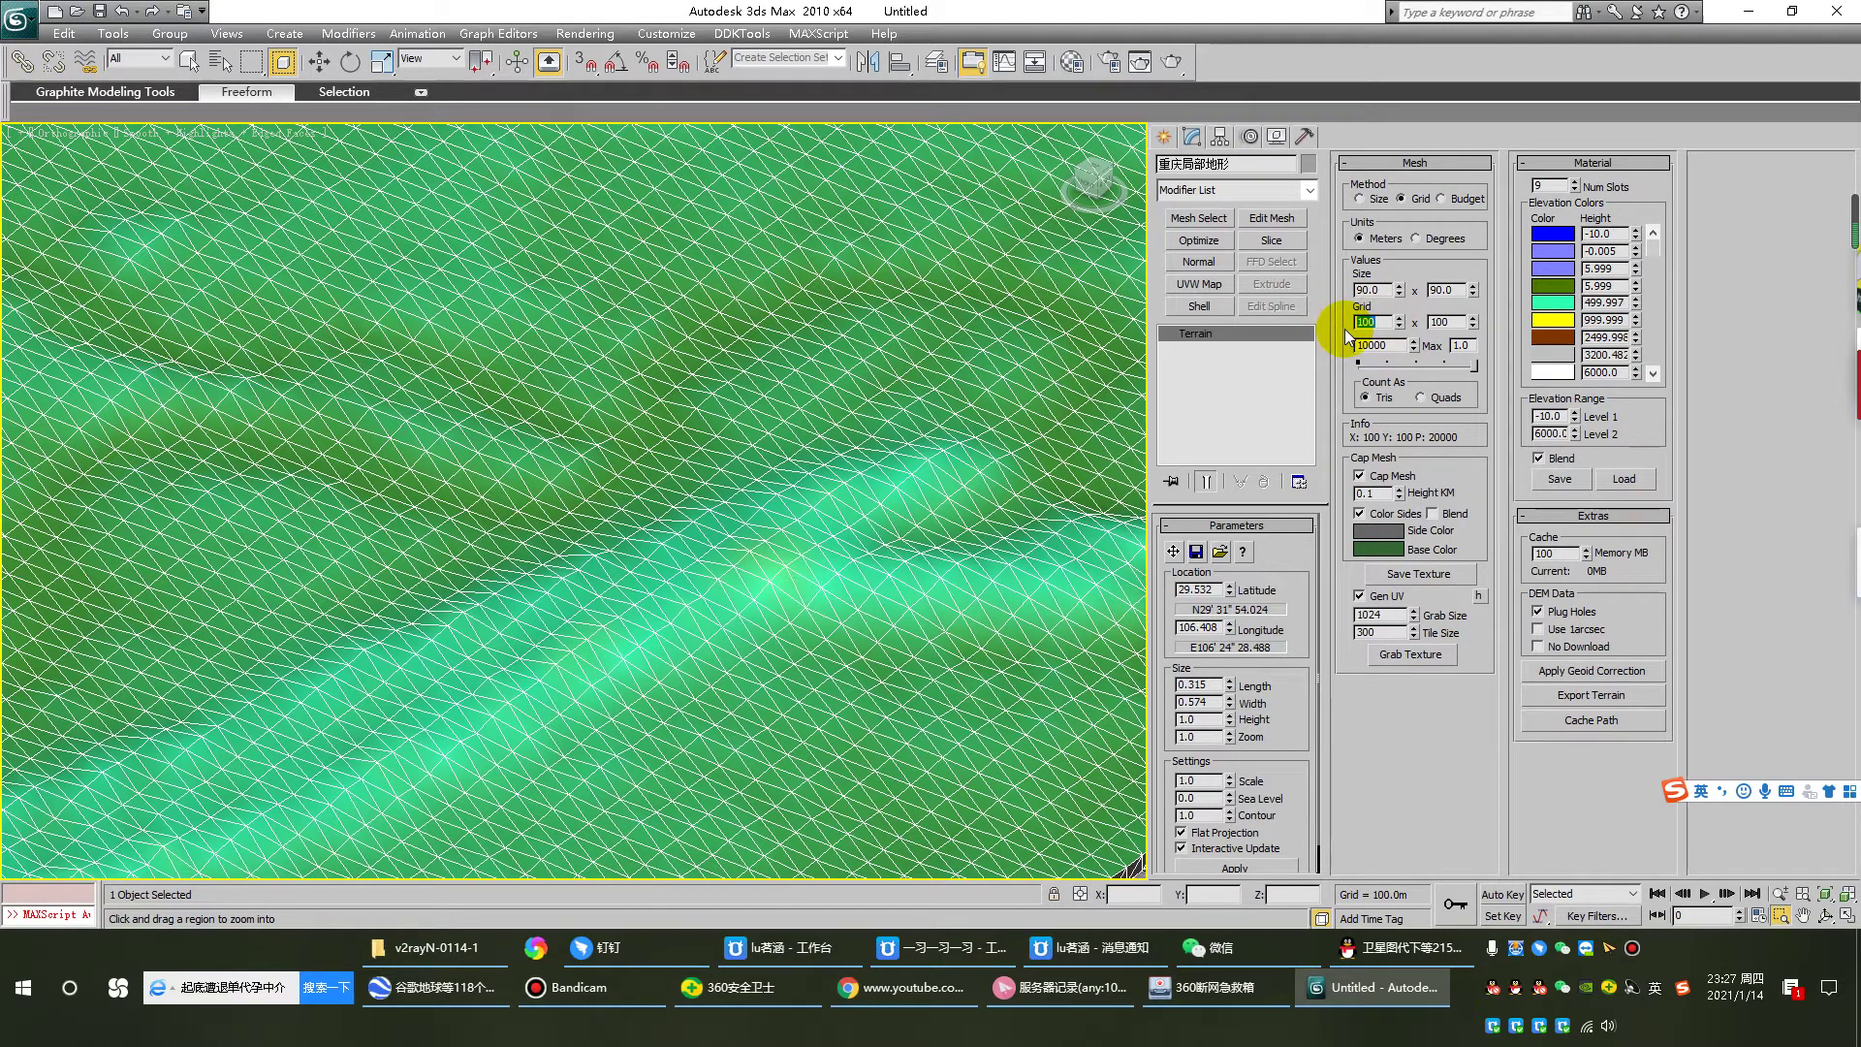
key(Tab)
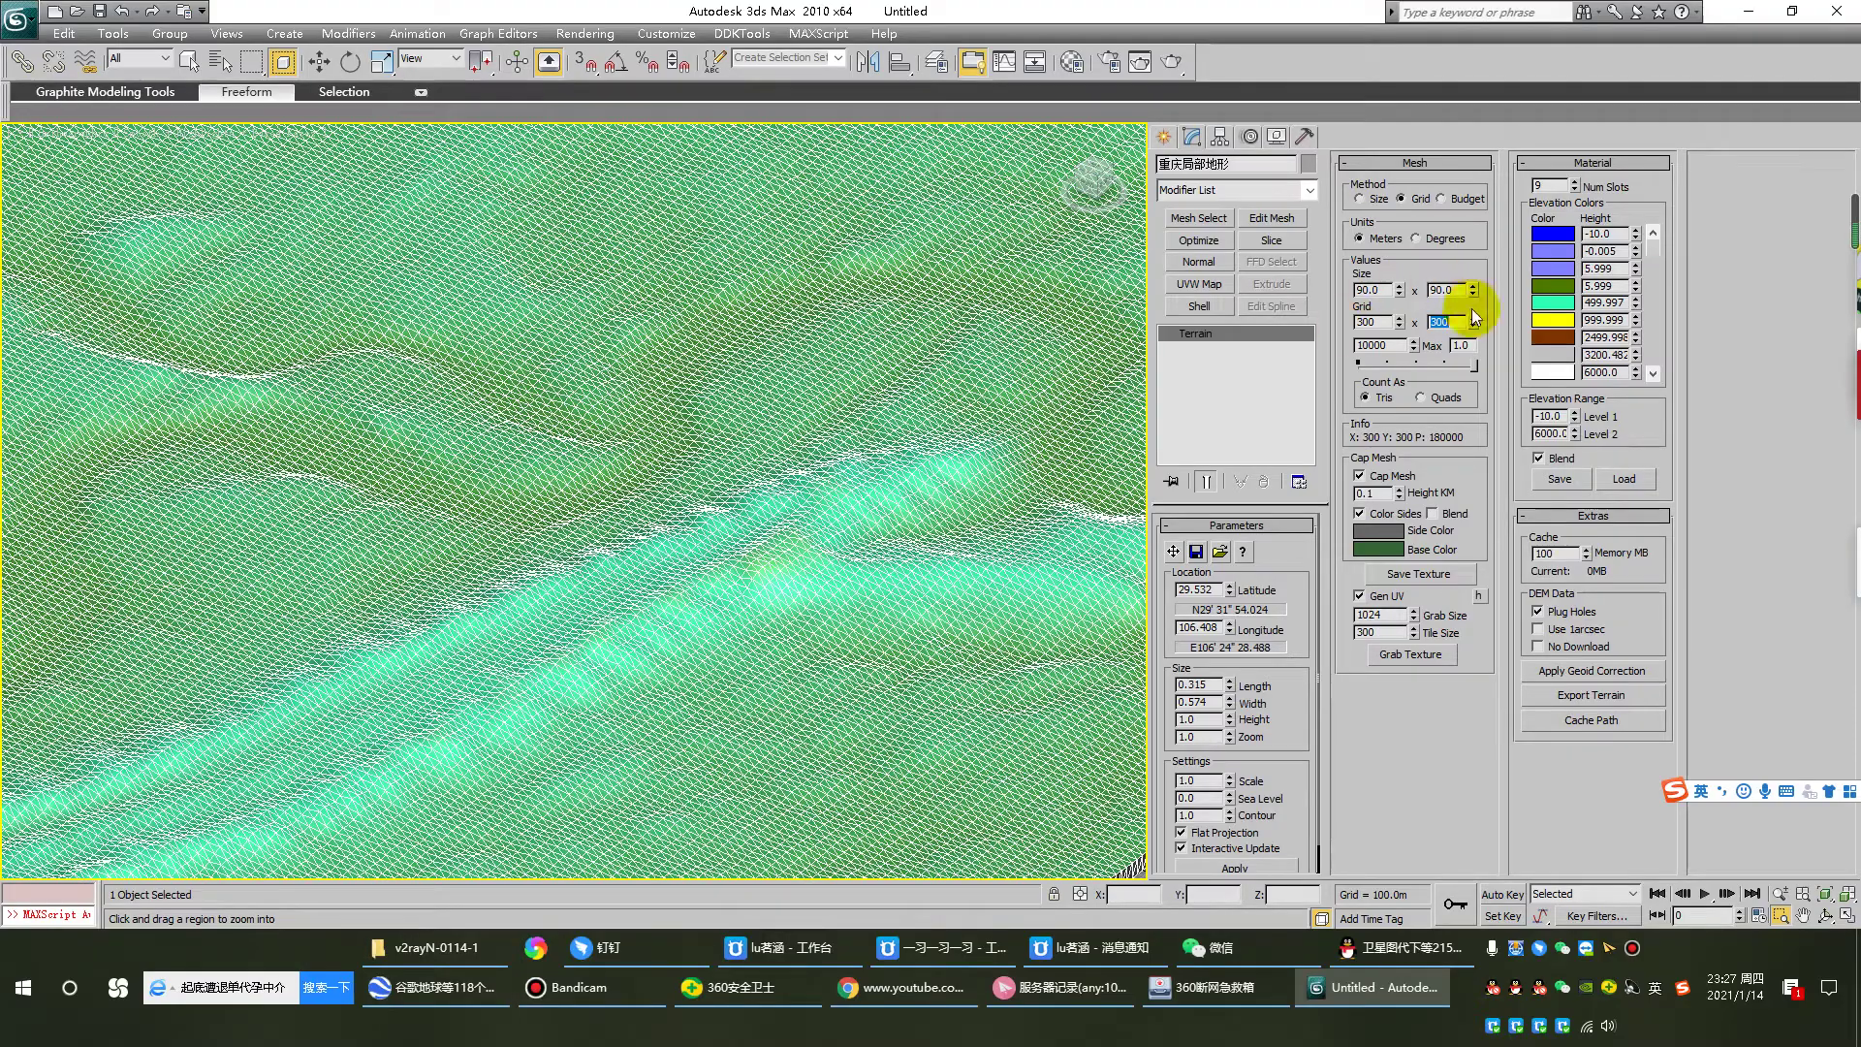
Step: Set the first value of the terrain's mesh grid to 600
drag(1399, 321, 1400, 241)
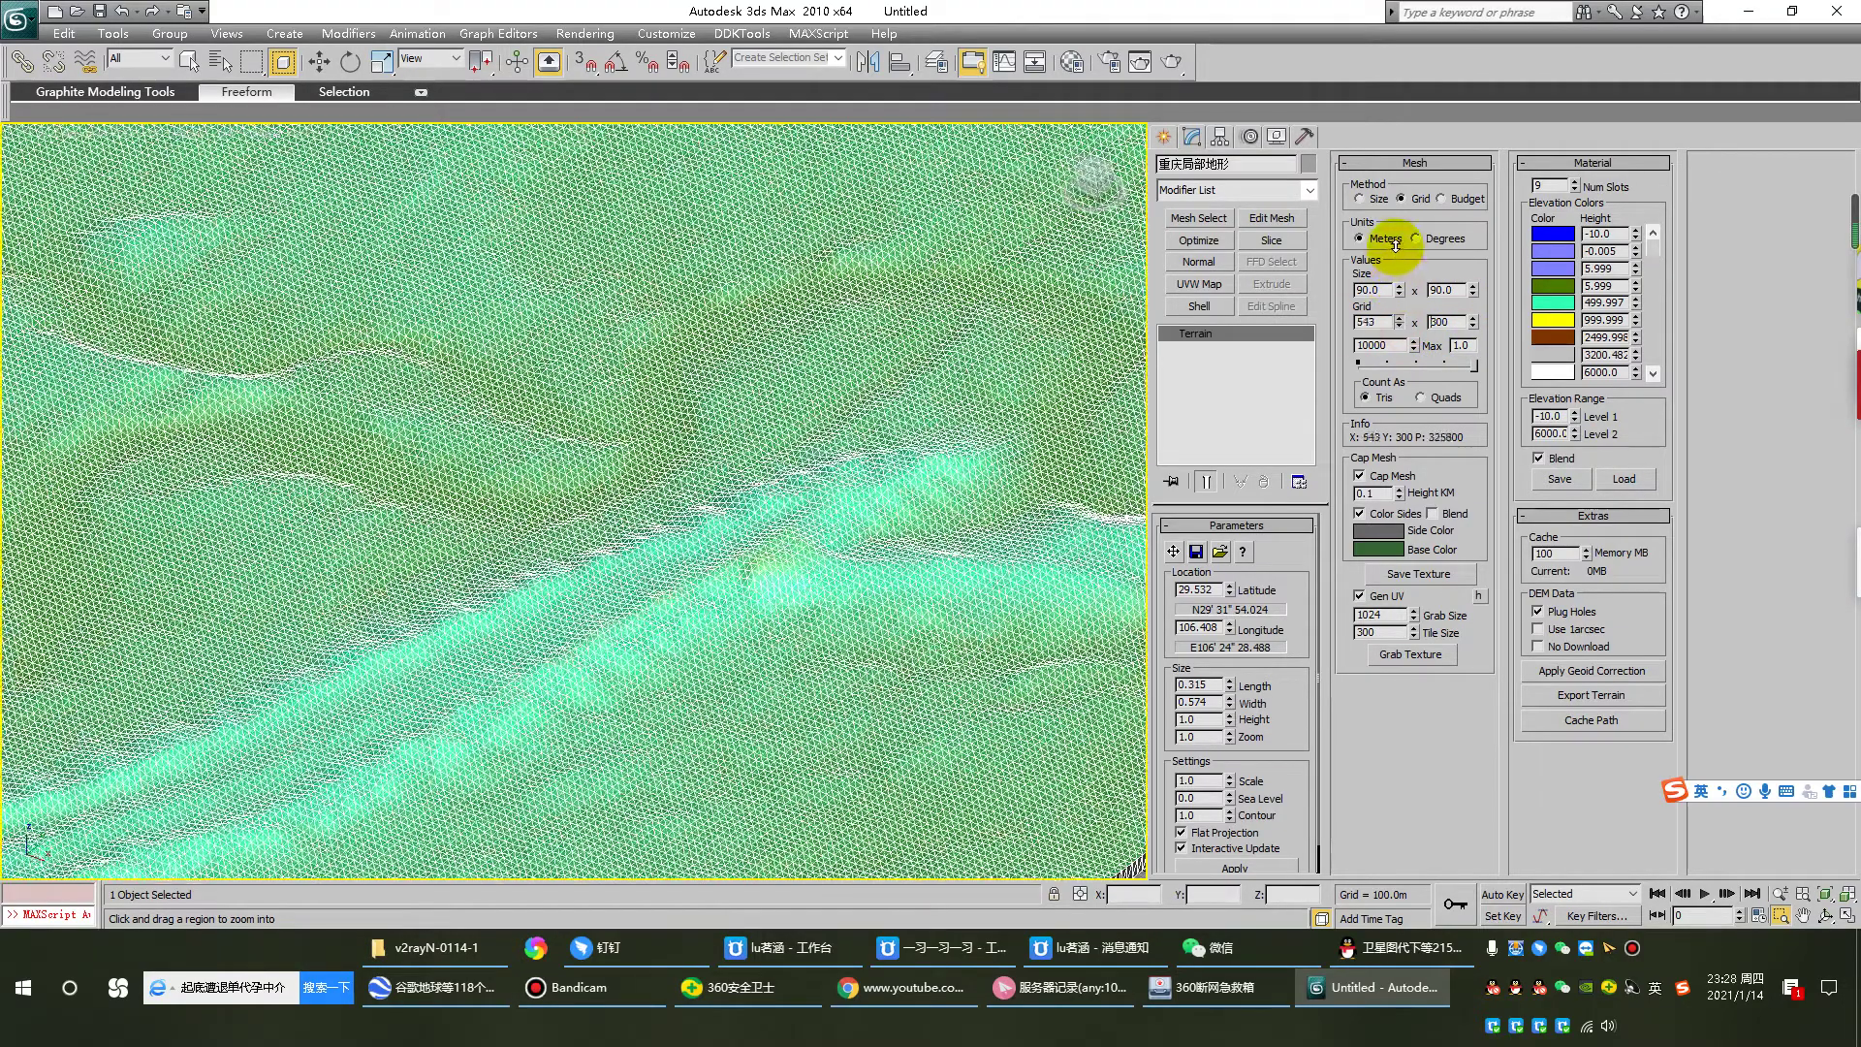
click(1376, 323)
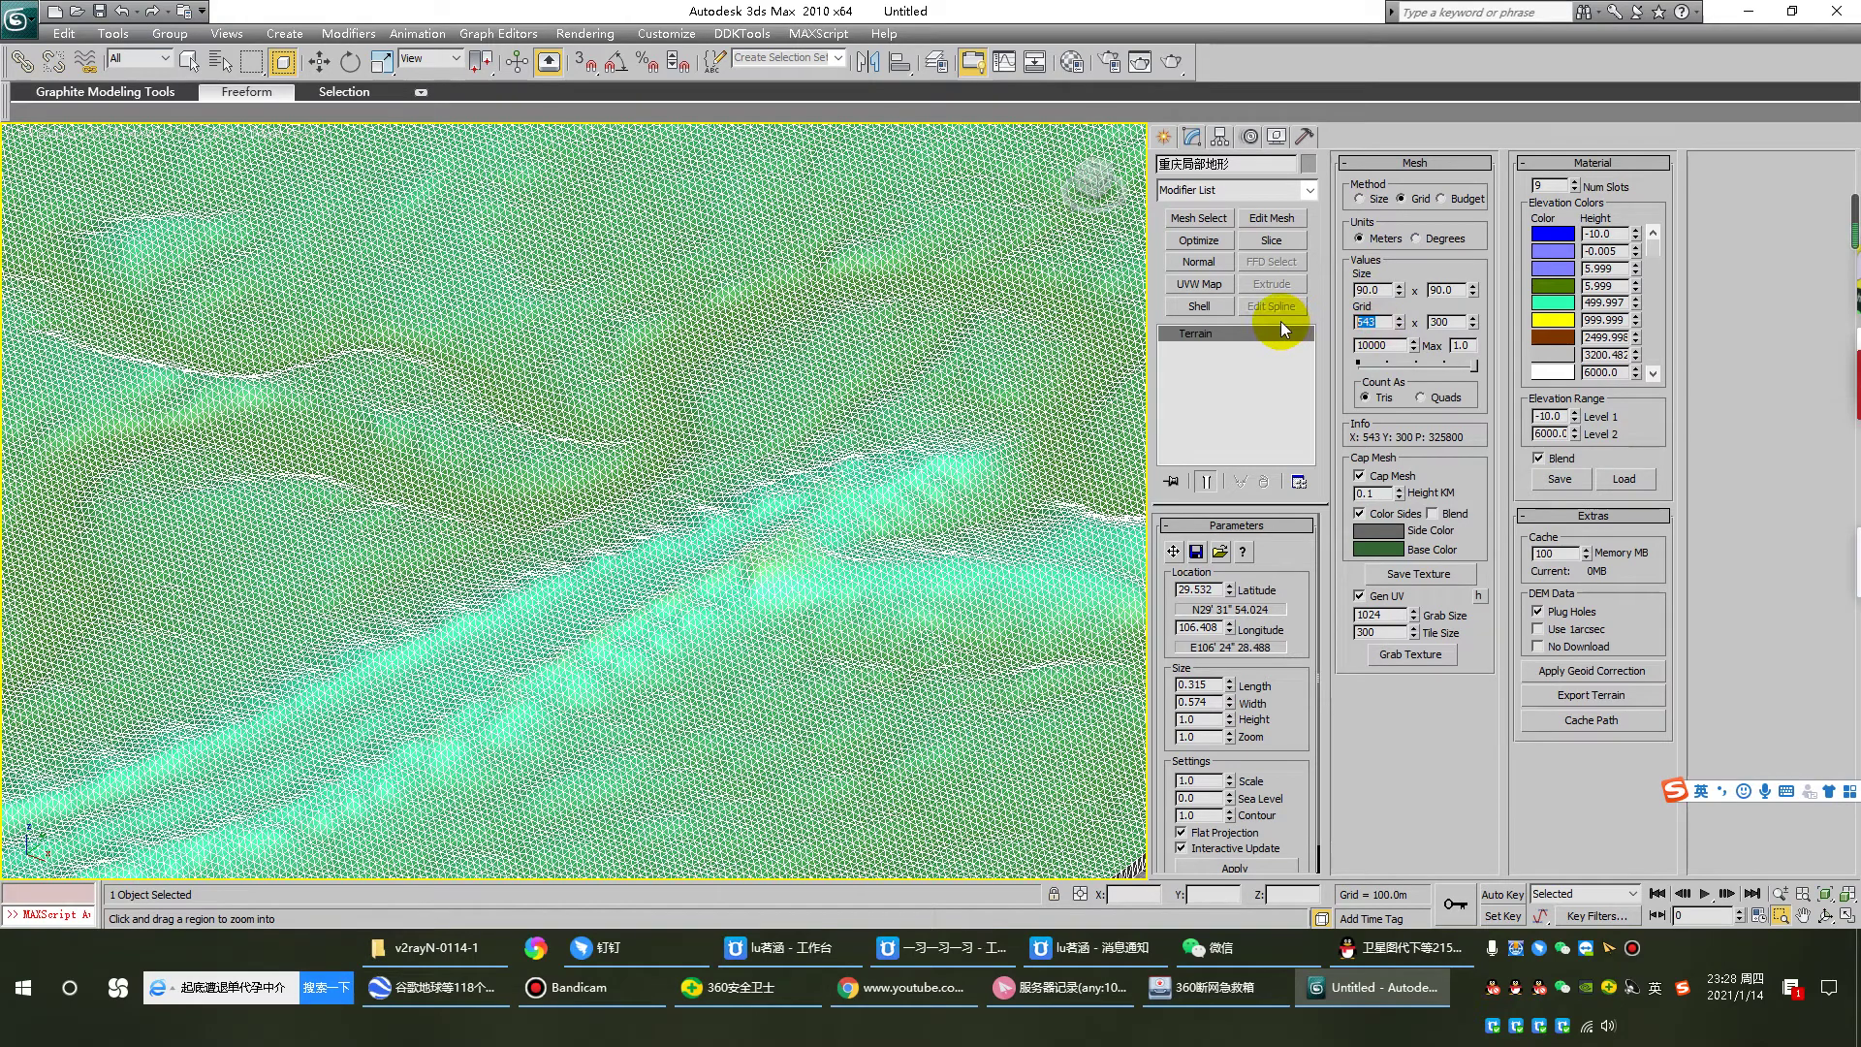
text(600)
key(Return)
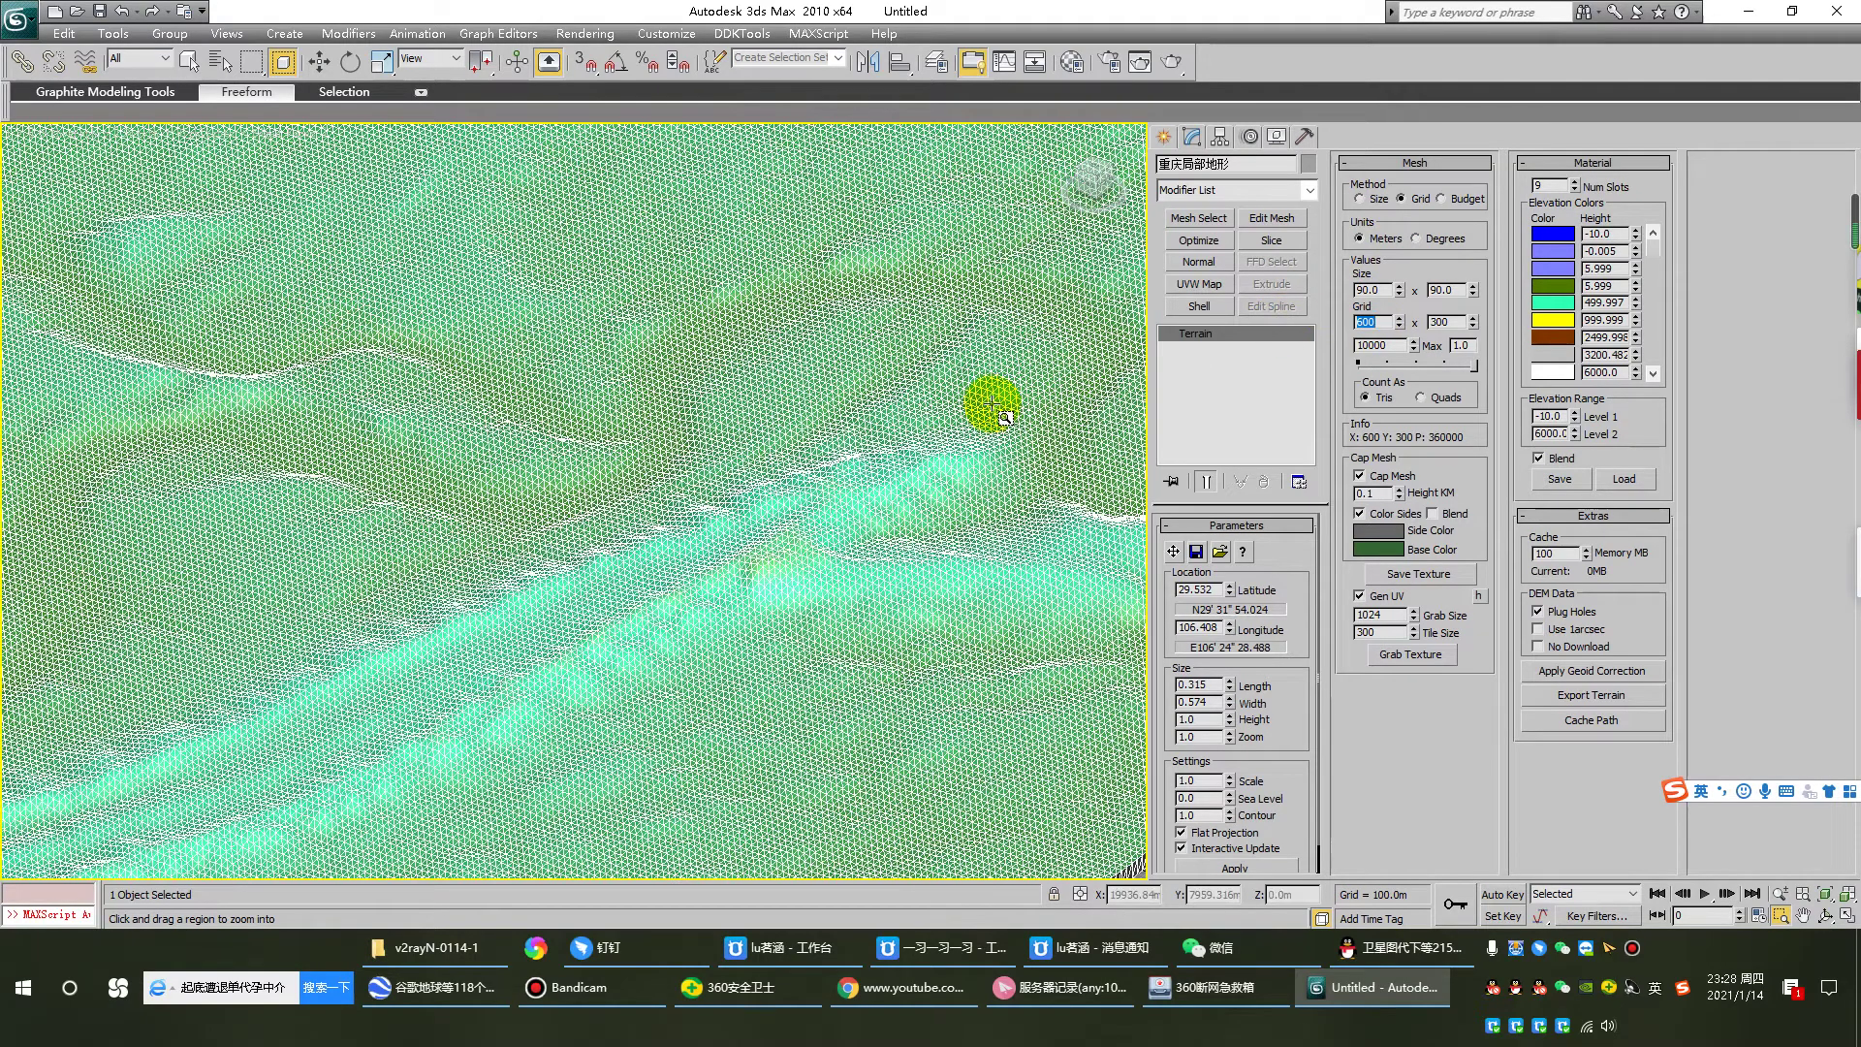
Step: Examine the refined terrain's ridges, river valleys and outer edge
drag(631, 465, 789, 553)
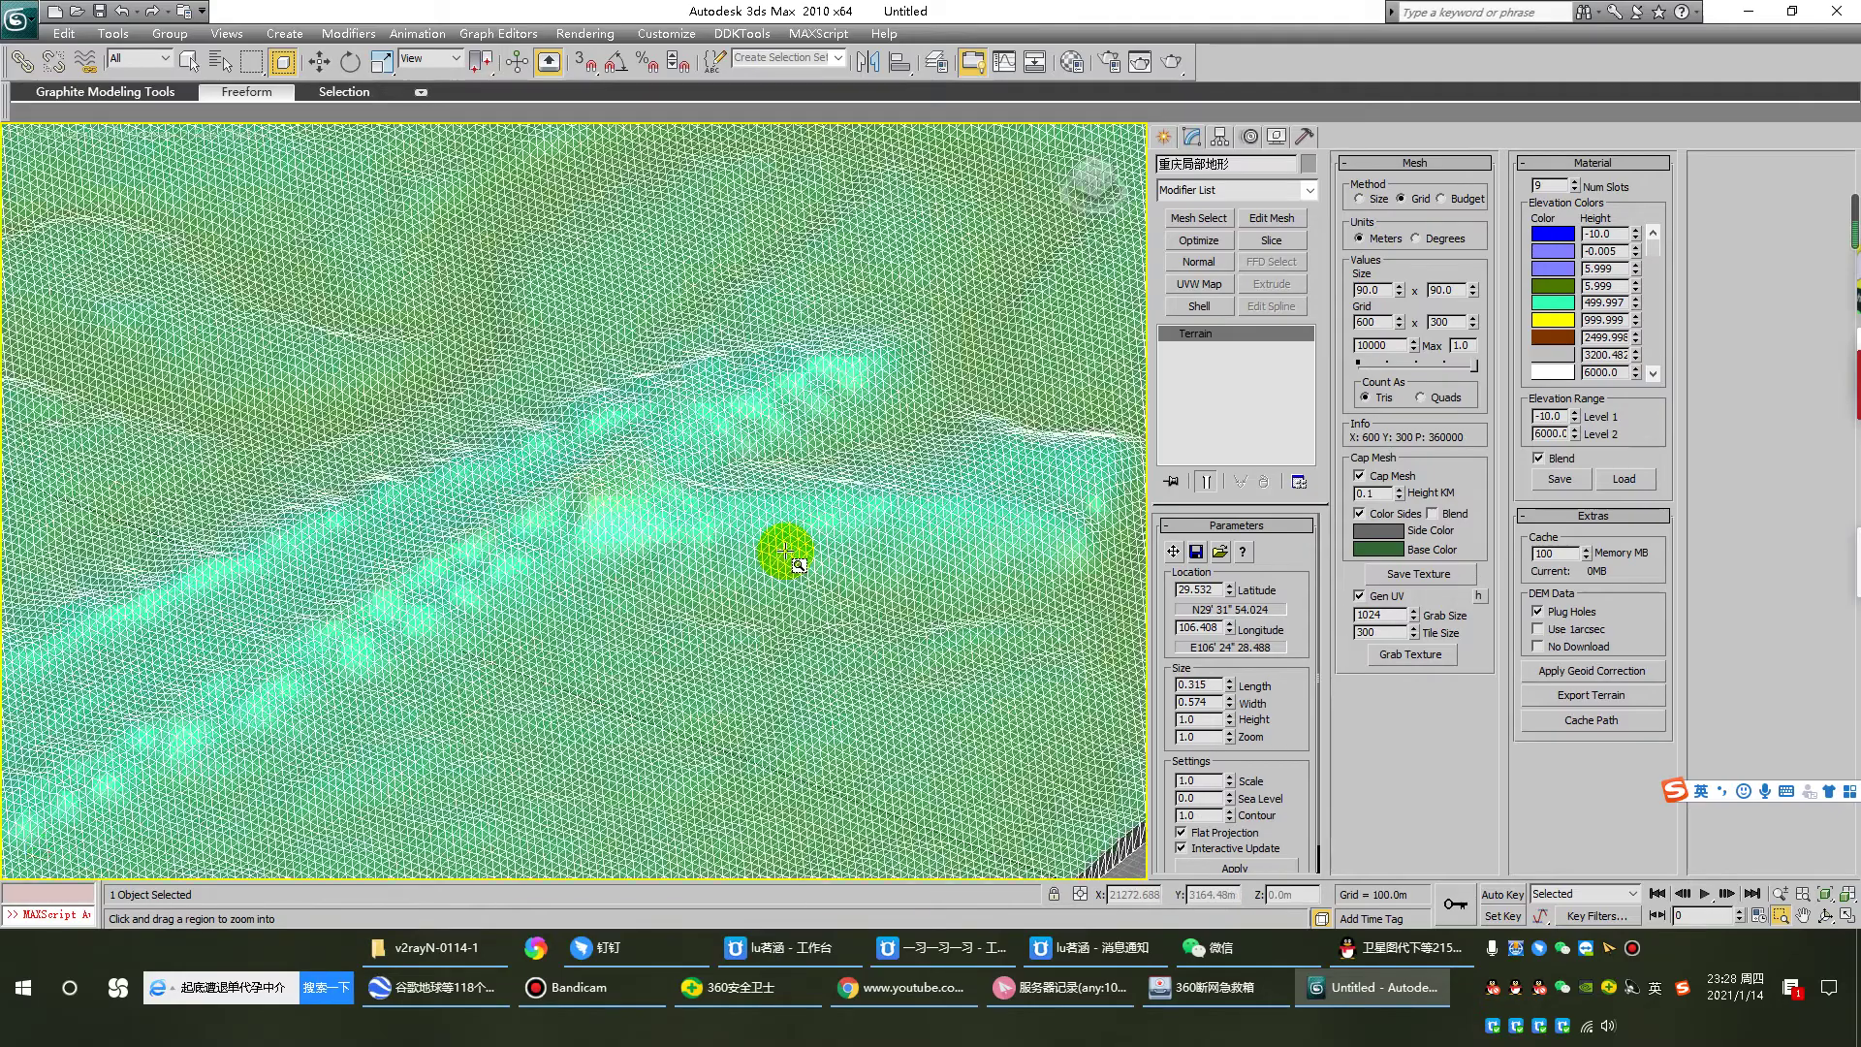
scroll(785, 551, down, 4)
scroll(785, 554, up, 1)
scroll(825, 567, down, 5)
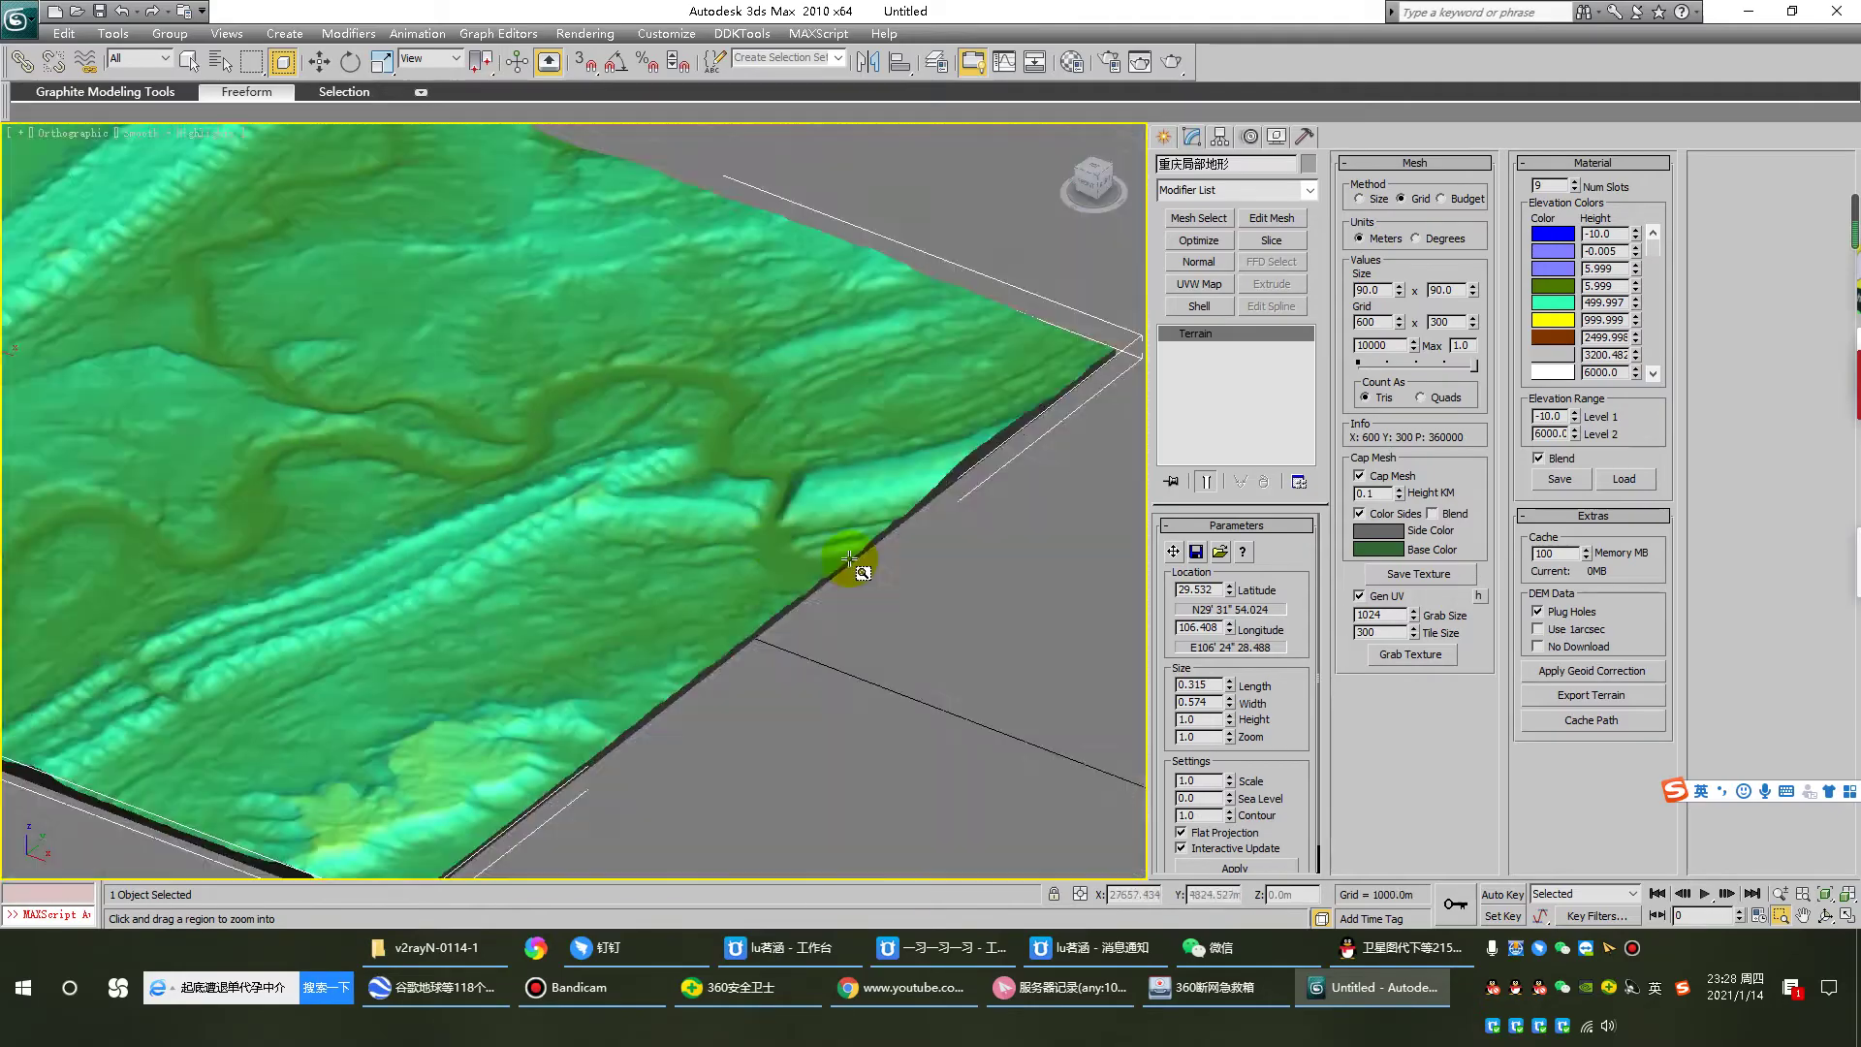
scroll(747, 582, down, 3)
scroll(732, 582, up, 2)
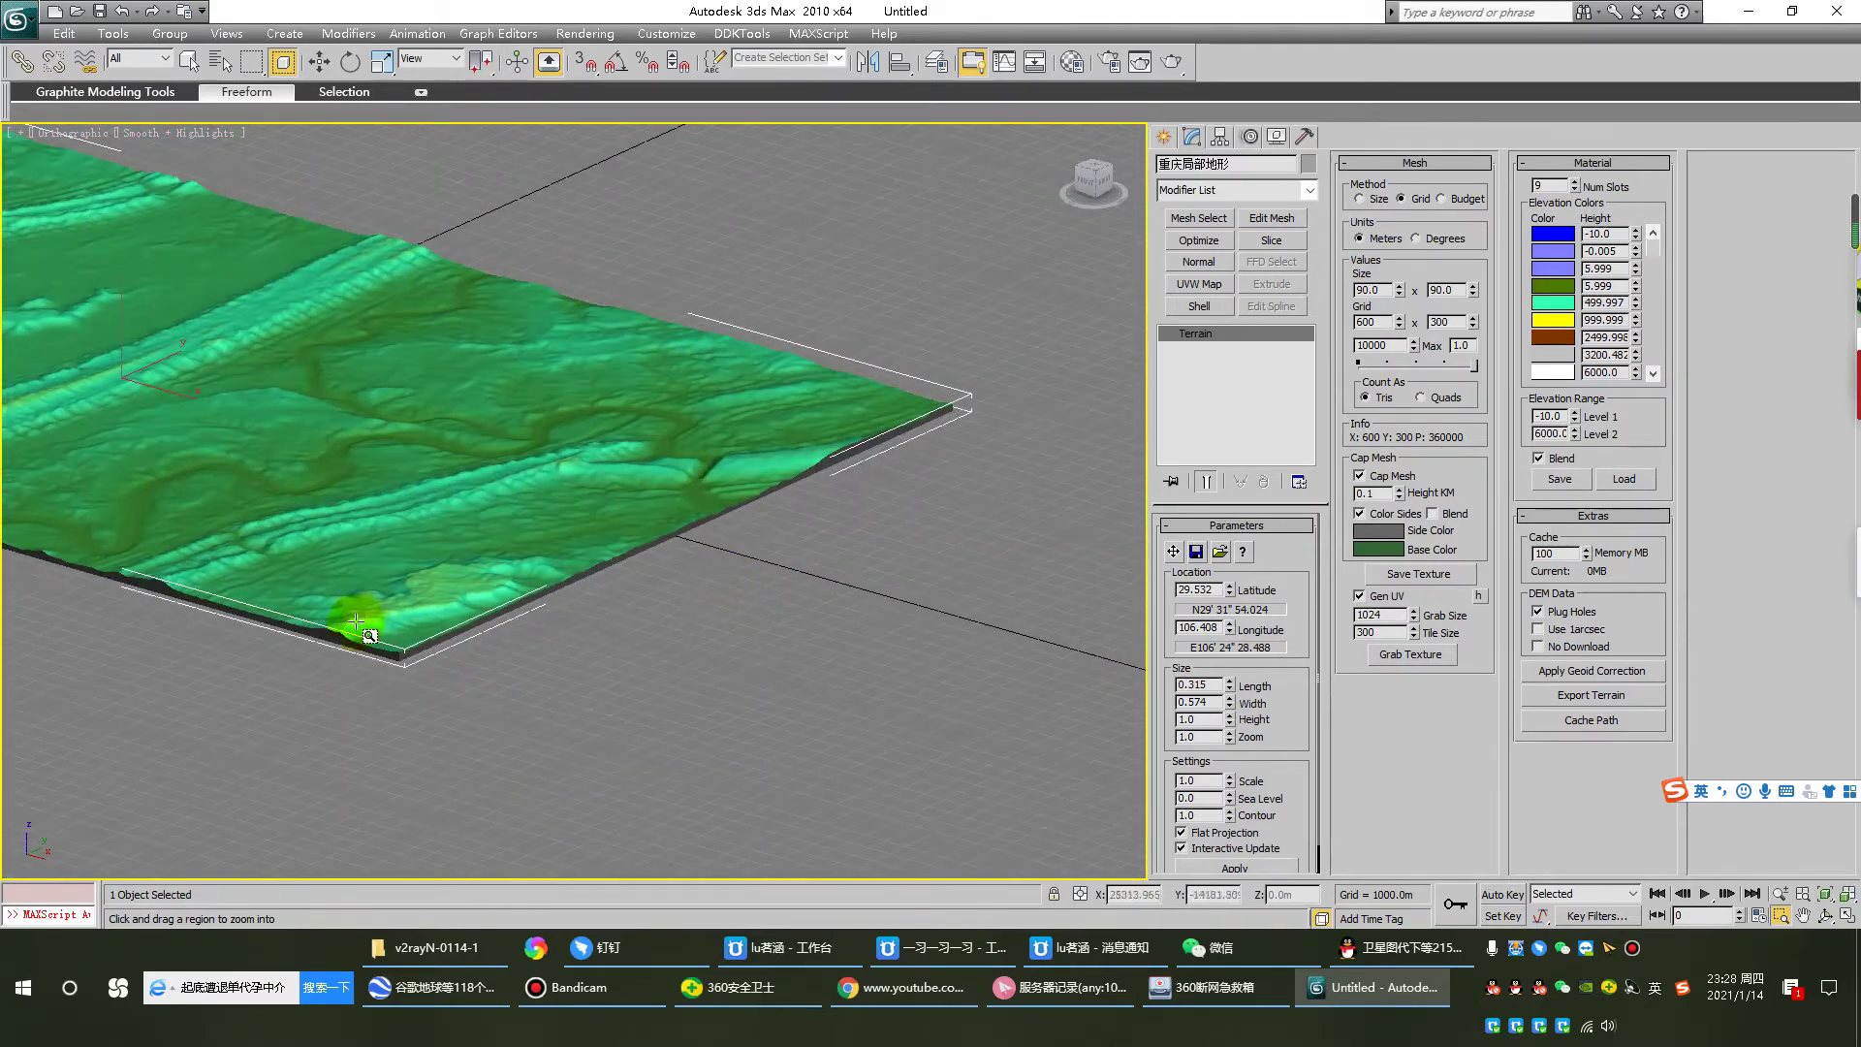
Step: Inspect the side walls at the terrain's corner with mesh edges shown, turn off Cap Mesh and deselect the terrain
drag(518, 688, 518, 689)
key(F4)
scroll(611, 648, down, 4)
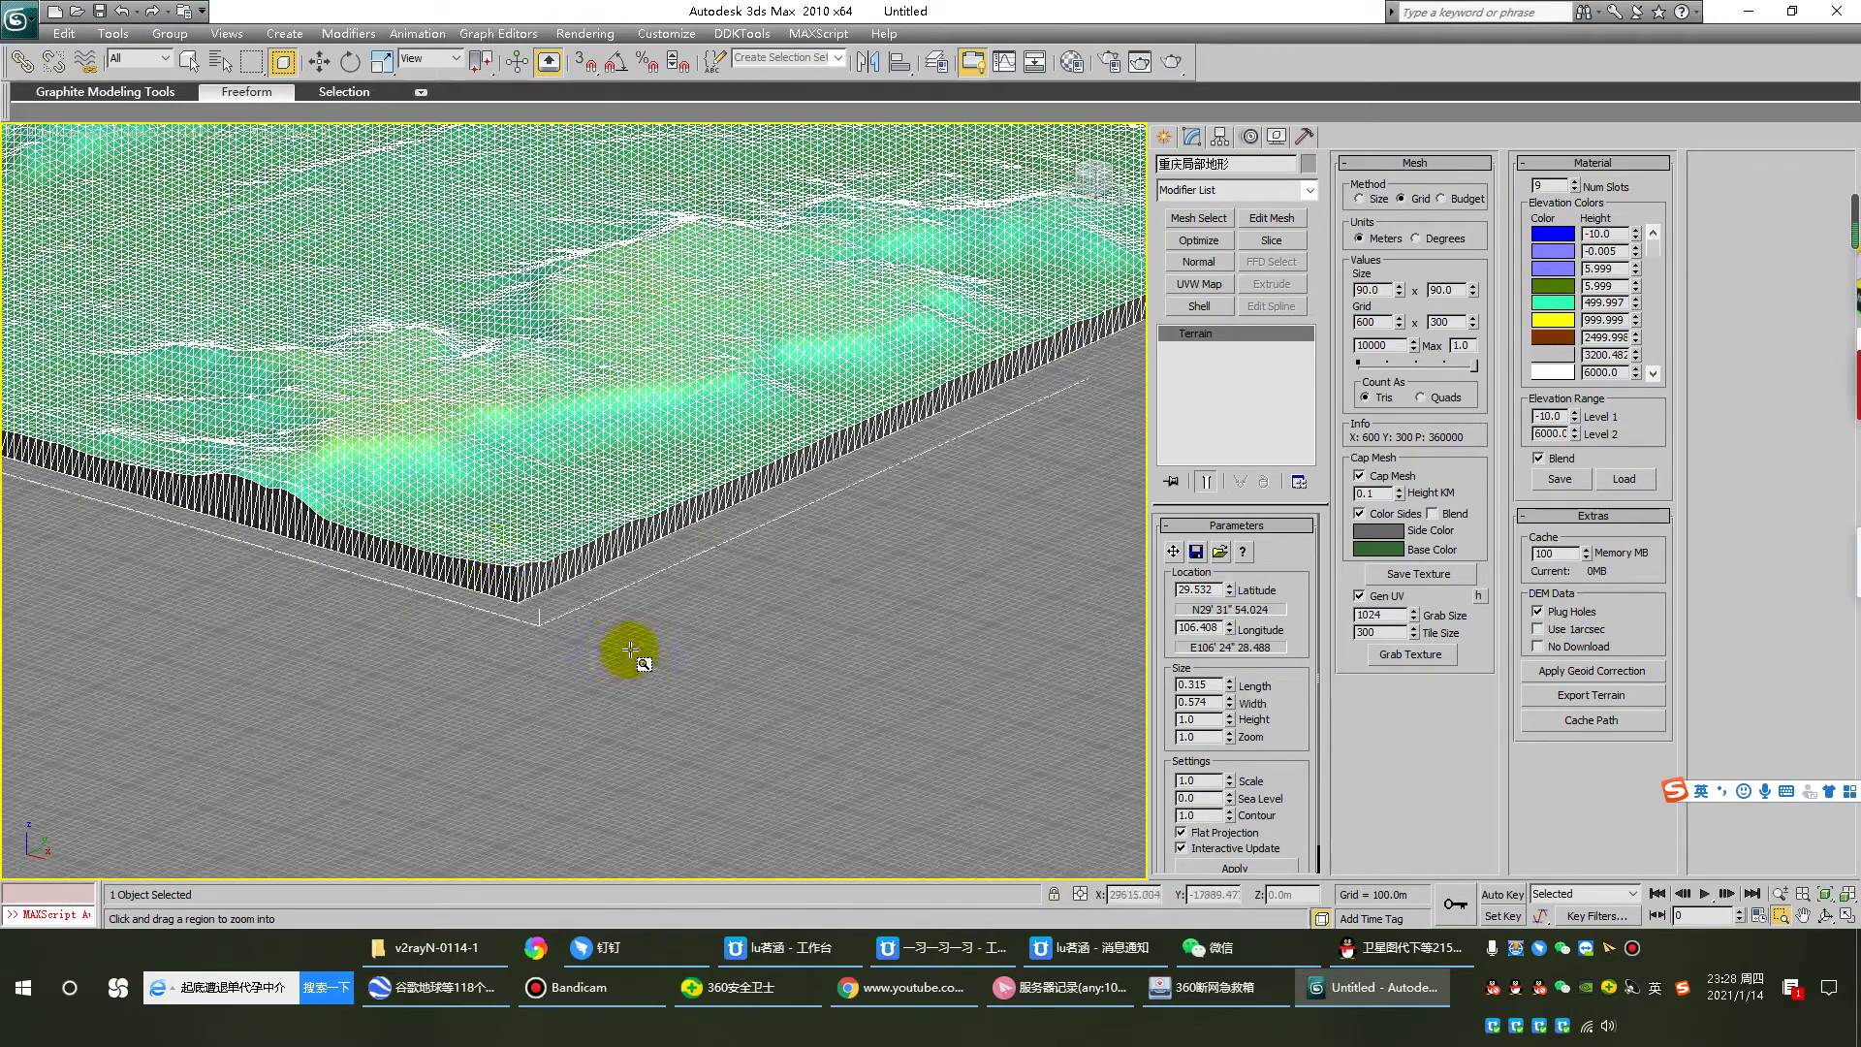
middle_drag(501, 559, 655, 652)
key(F4)
key(F4)
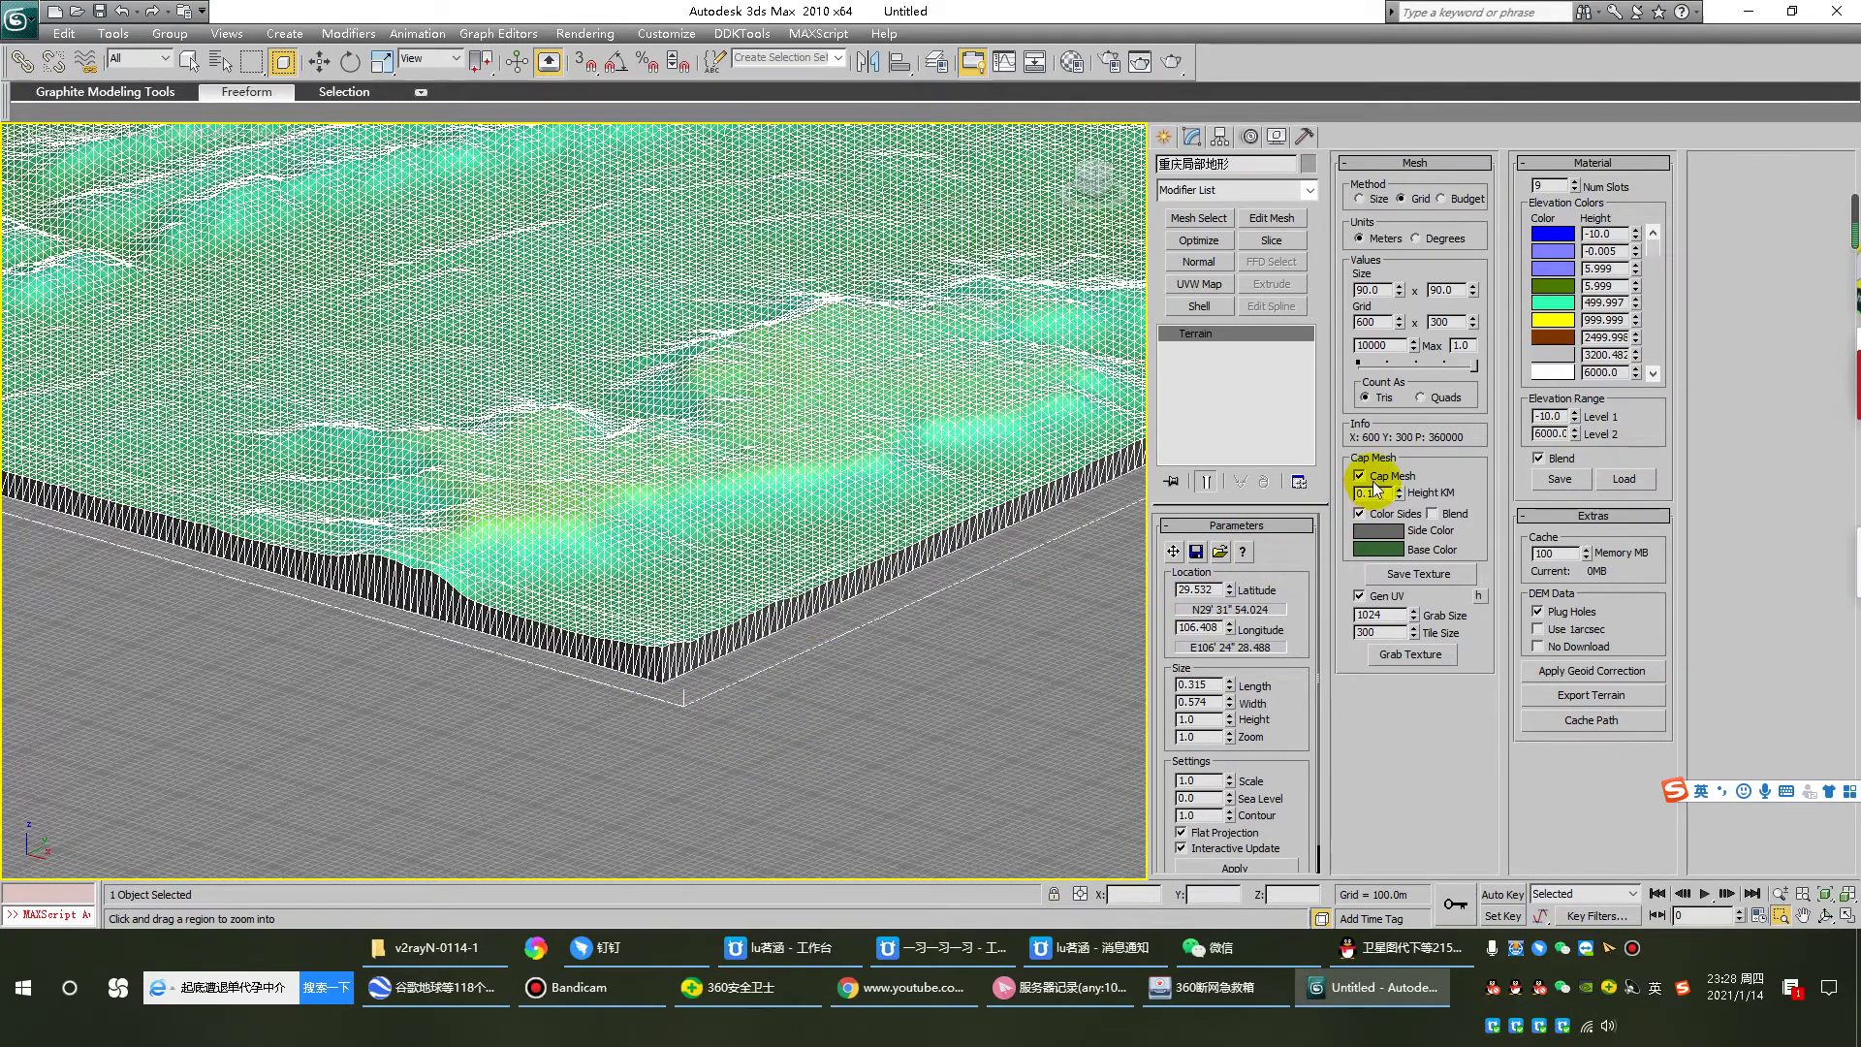
click(1371, 477)
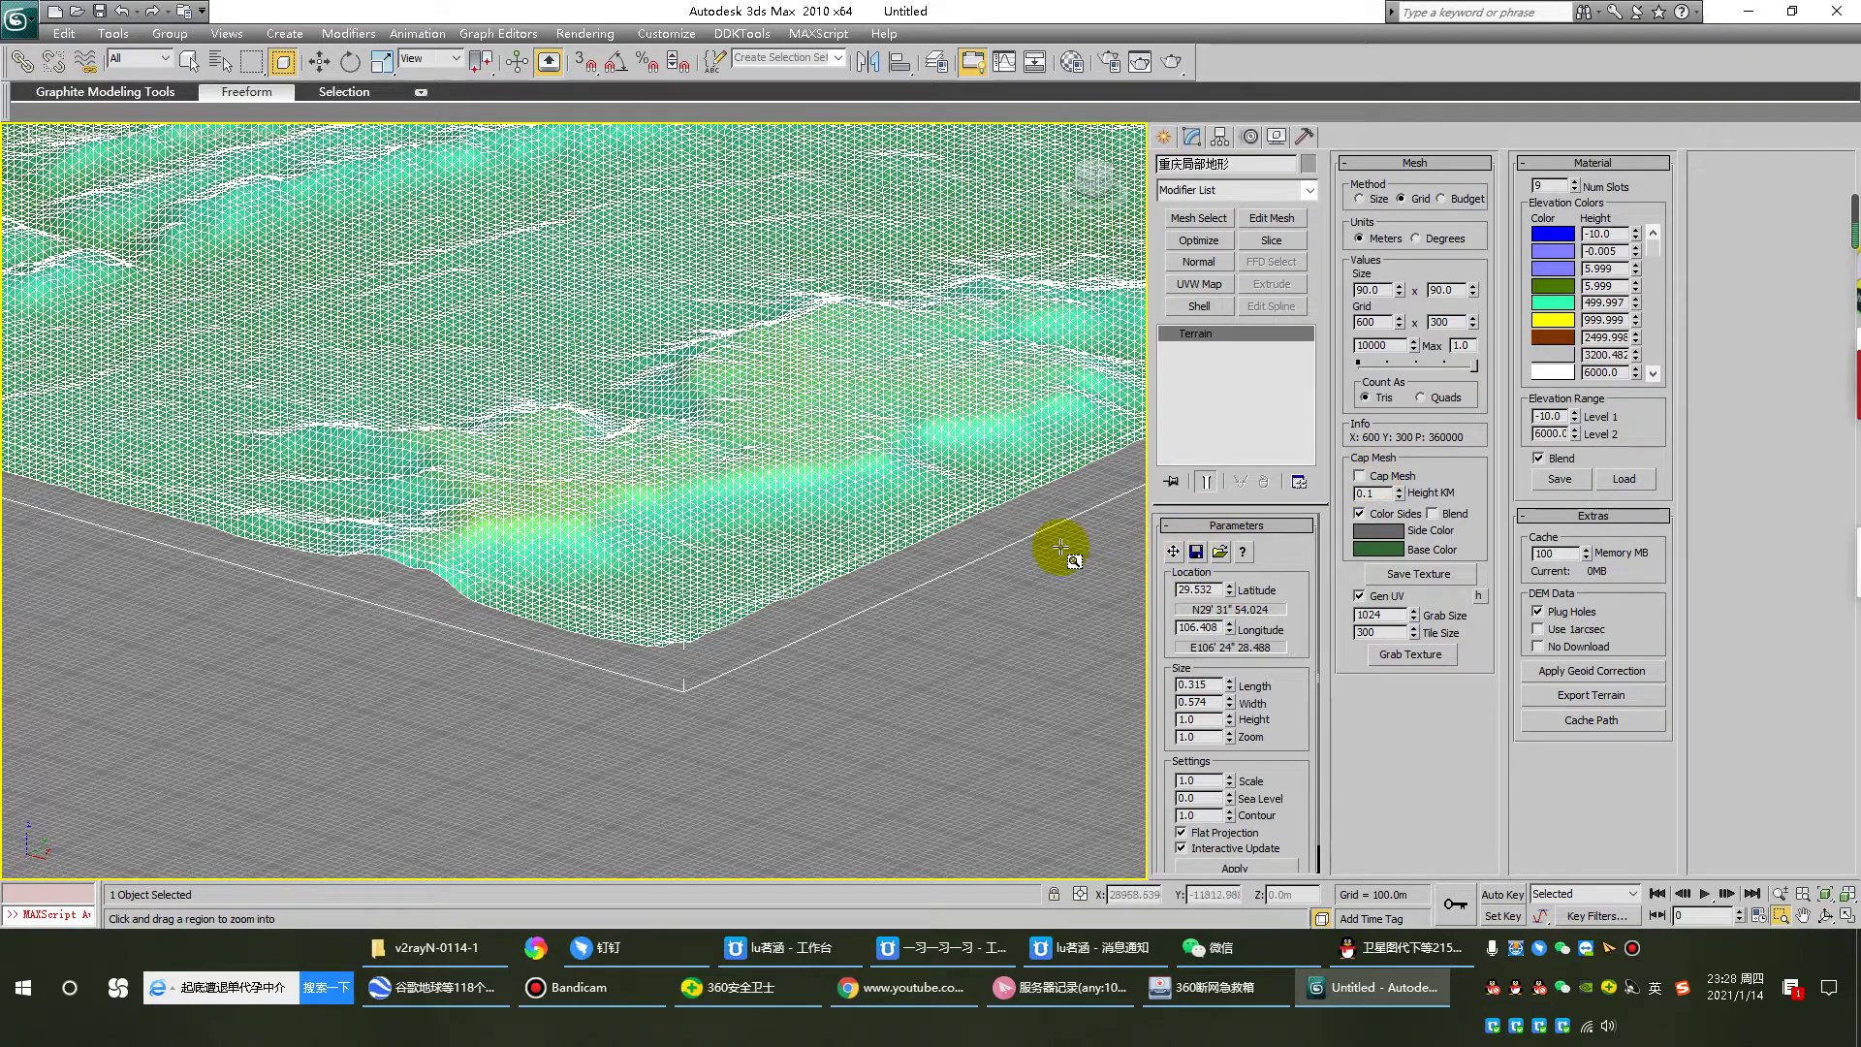
scroll(957, 644, down, 5)
click(957, 643)
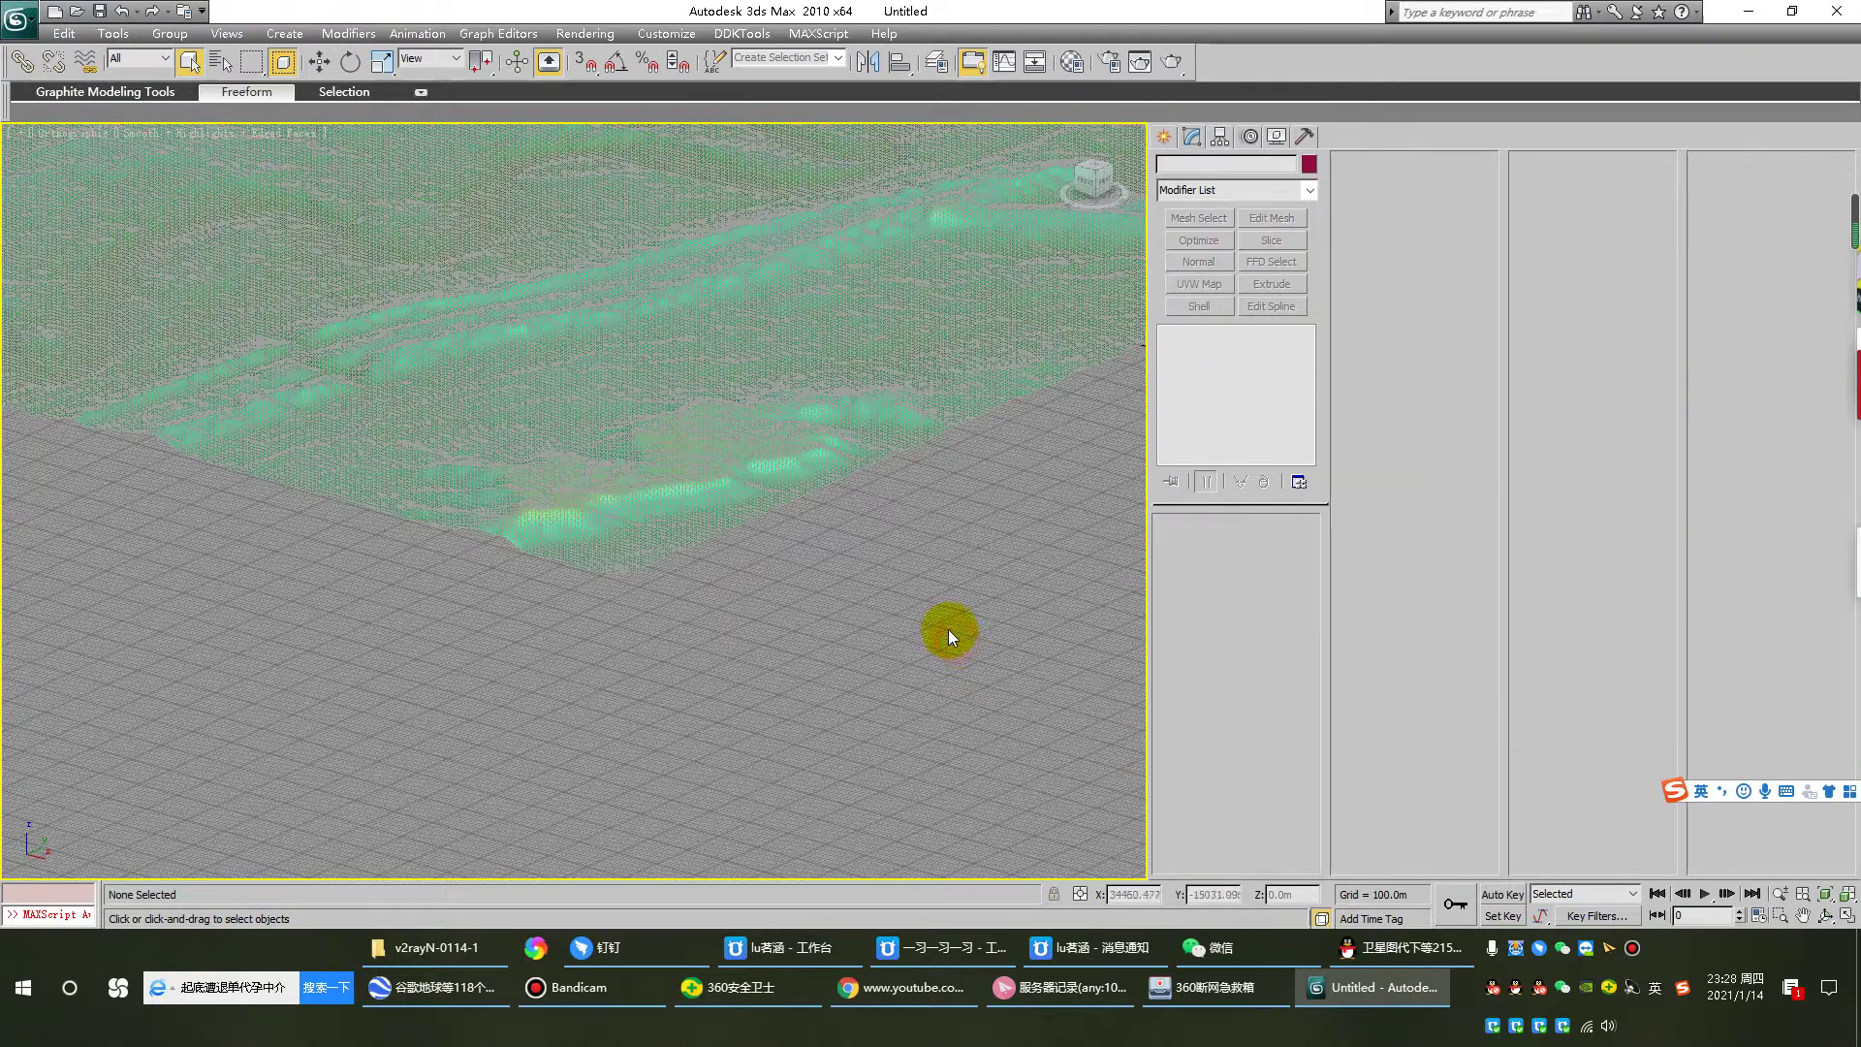
Step: Examine the uncapped terrain from above and close up along the ridge beside the river
key(t)
key(z)
alt+middle_drag(748, 590, 690, 465)
key(ctrl+w)
drag(740, 482, 1049, 642)
scroll(804, 571, up, 3)
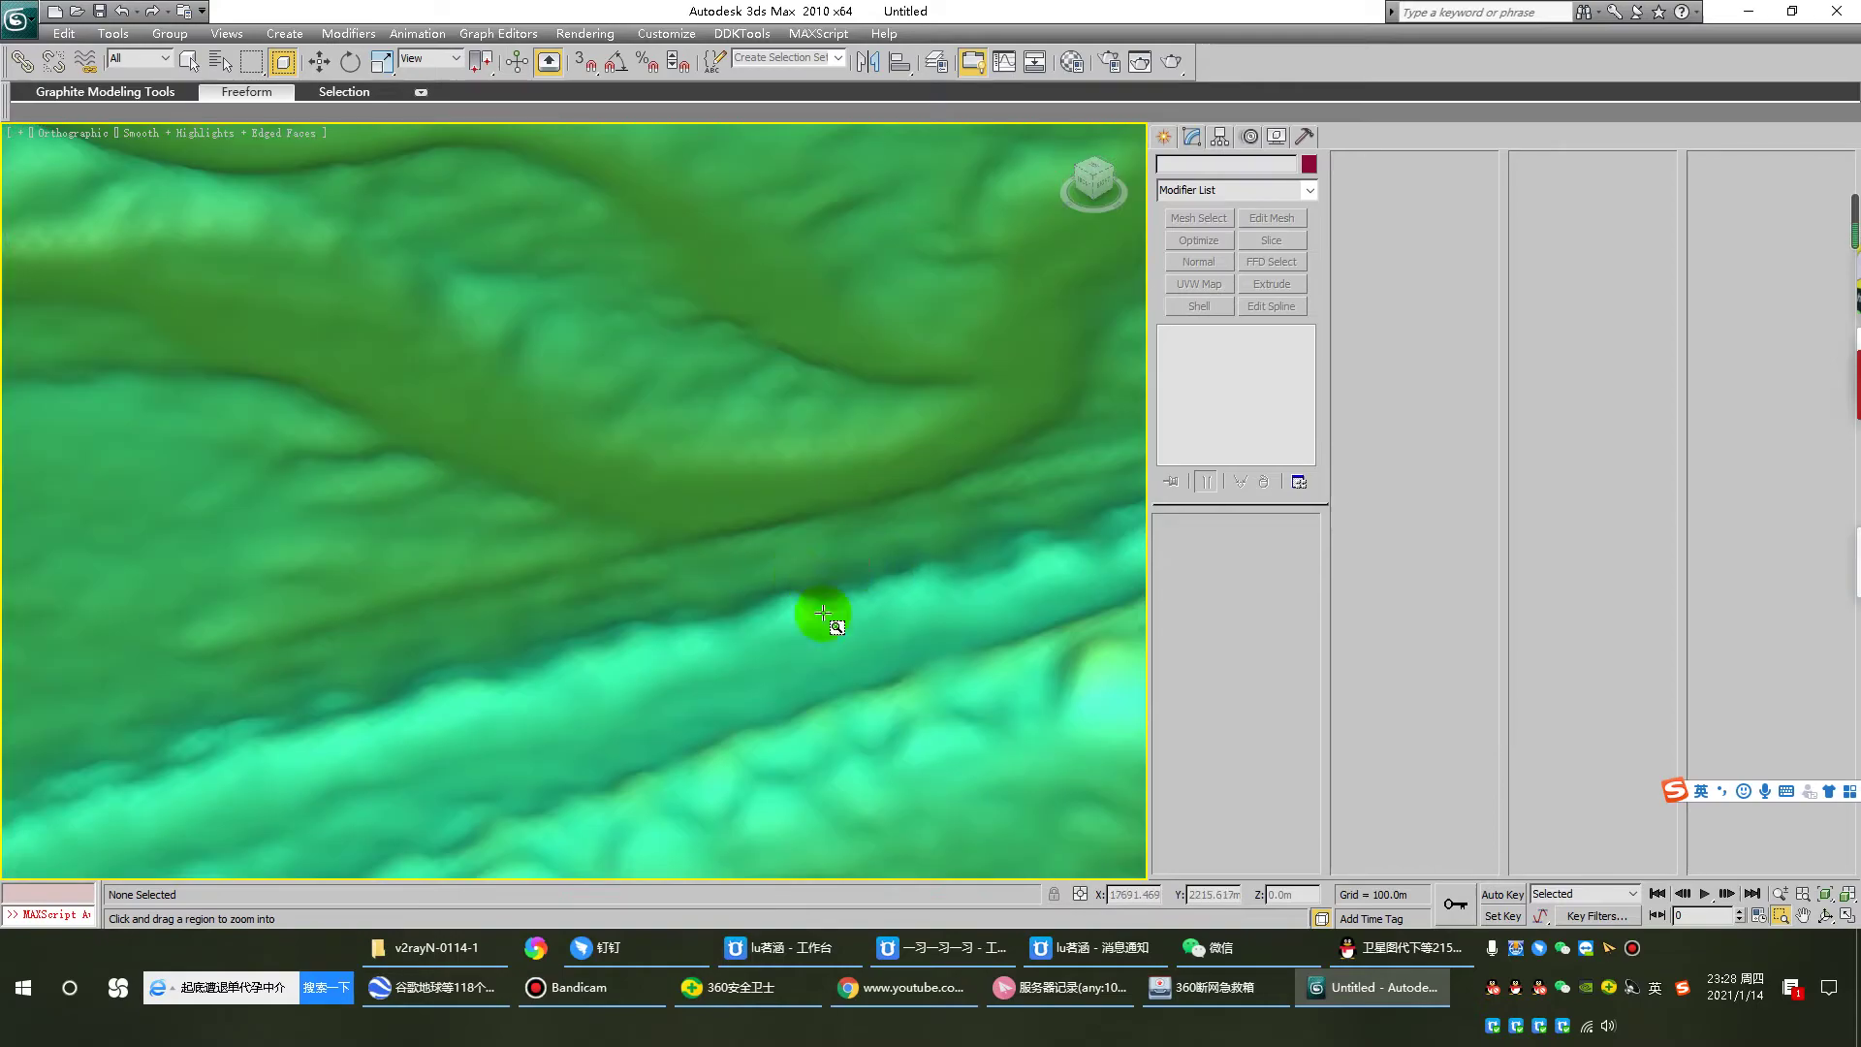
middle_drag(947, 678, 689, 507)
scroll(693, 509, up, 3)
scroll(726, 520, down, 3)
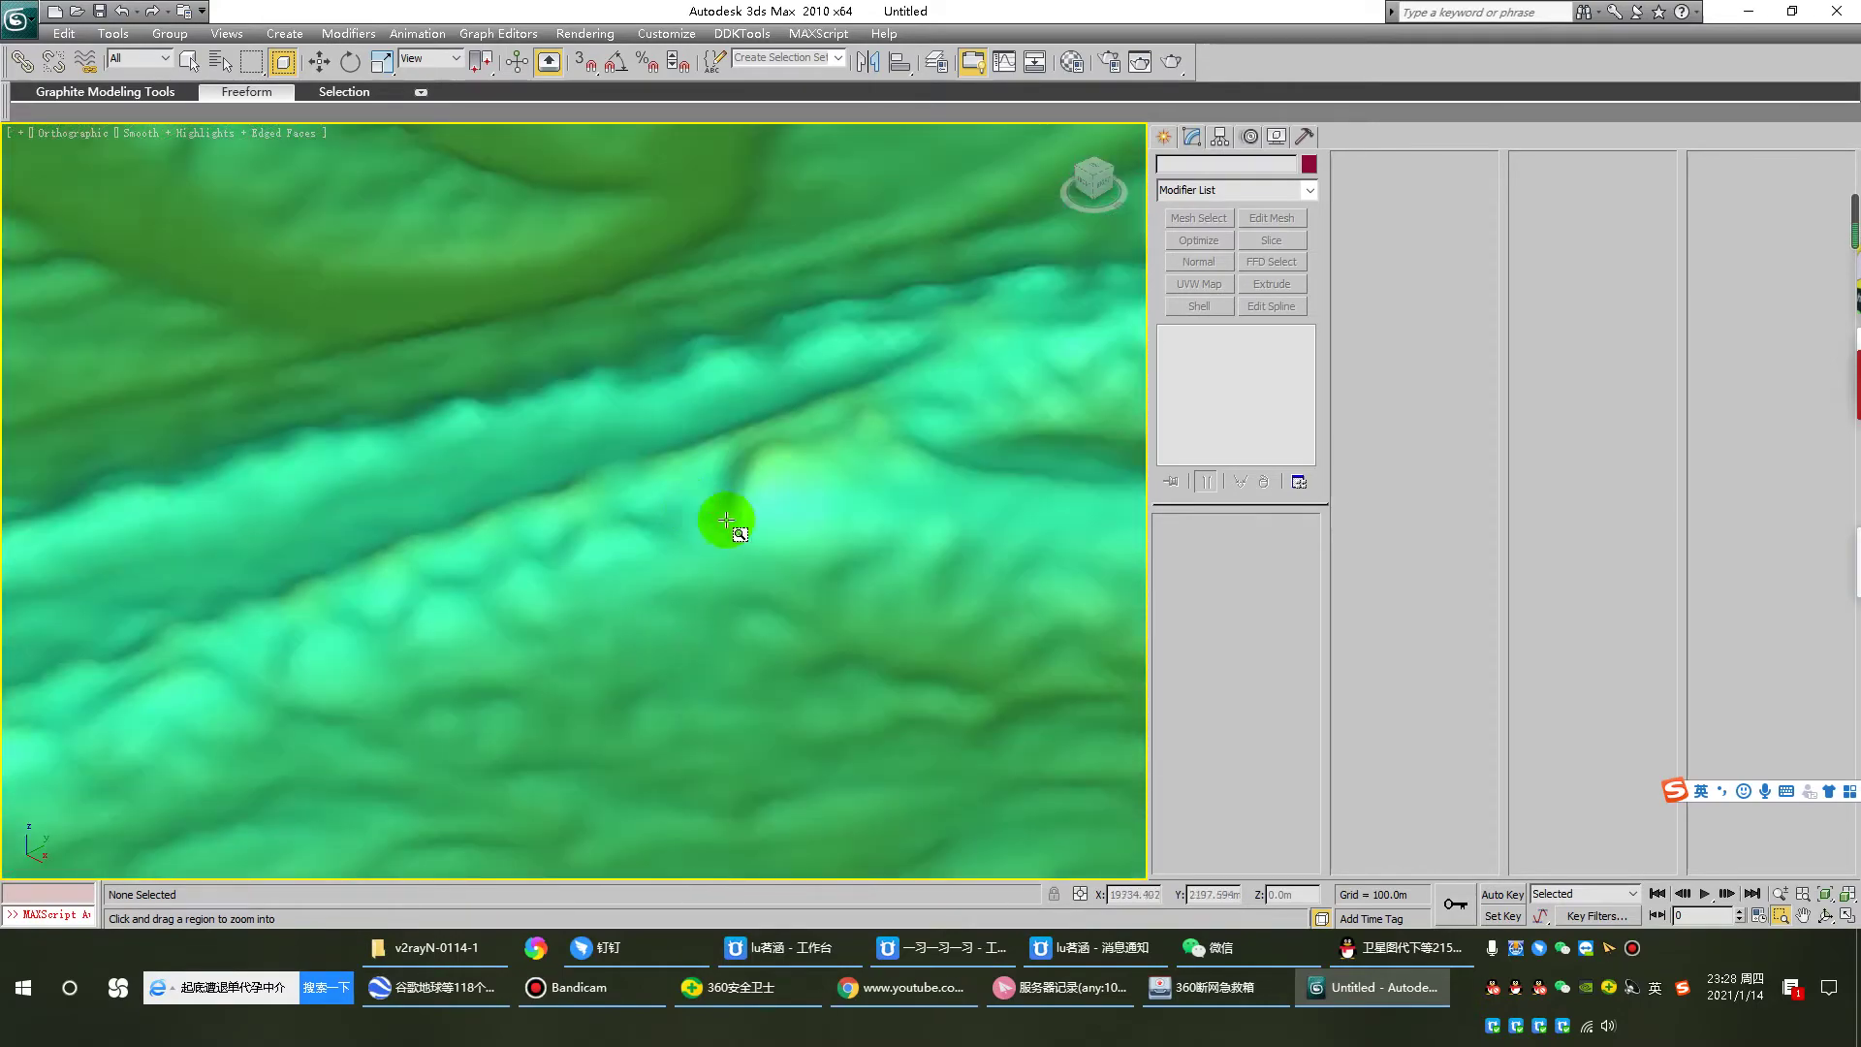
Step: Select the terrain and set its mesh grid to 1000 × 600
right_click(726, 520)
click(736, 519)
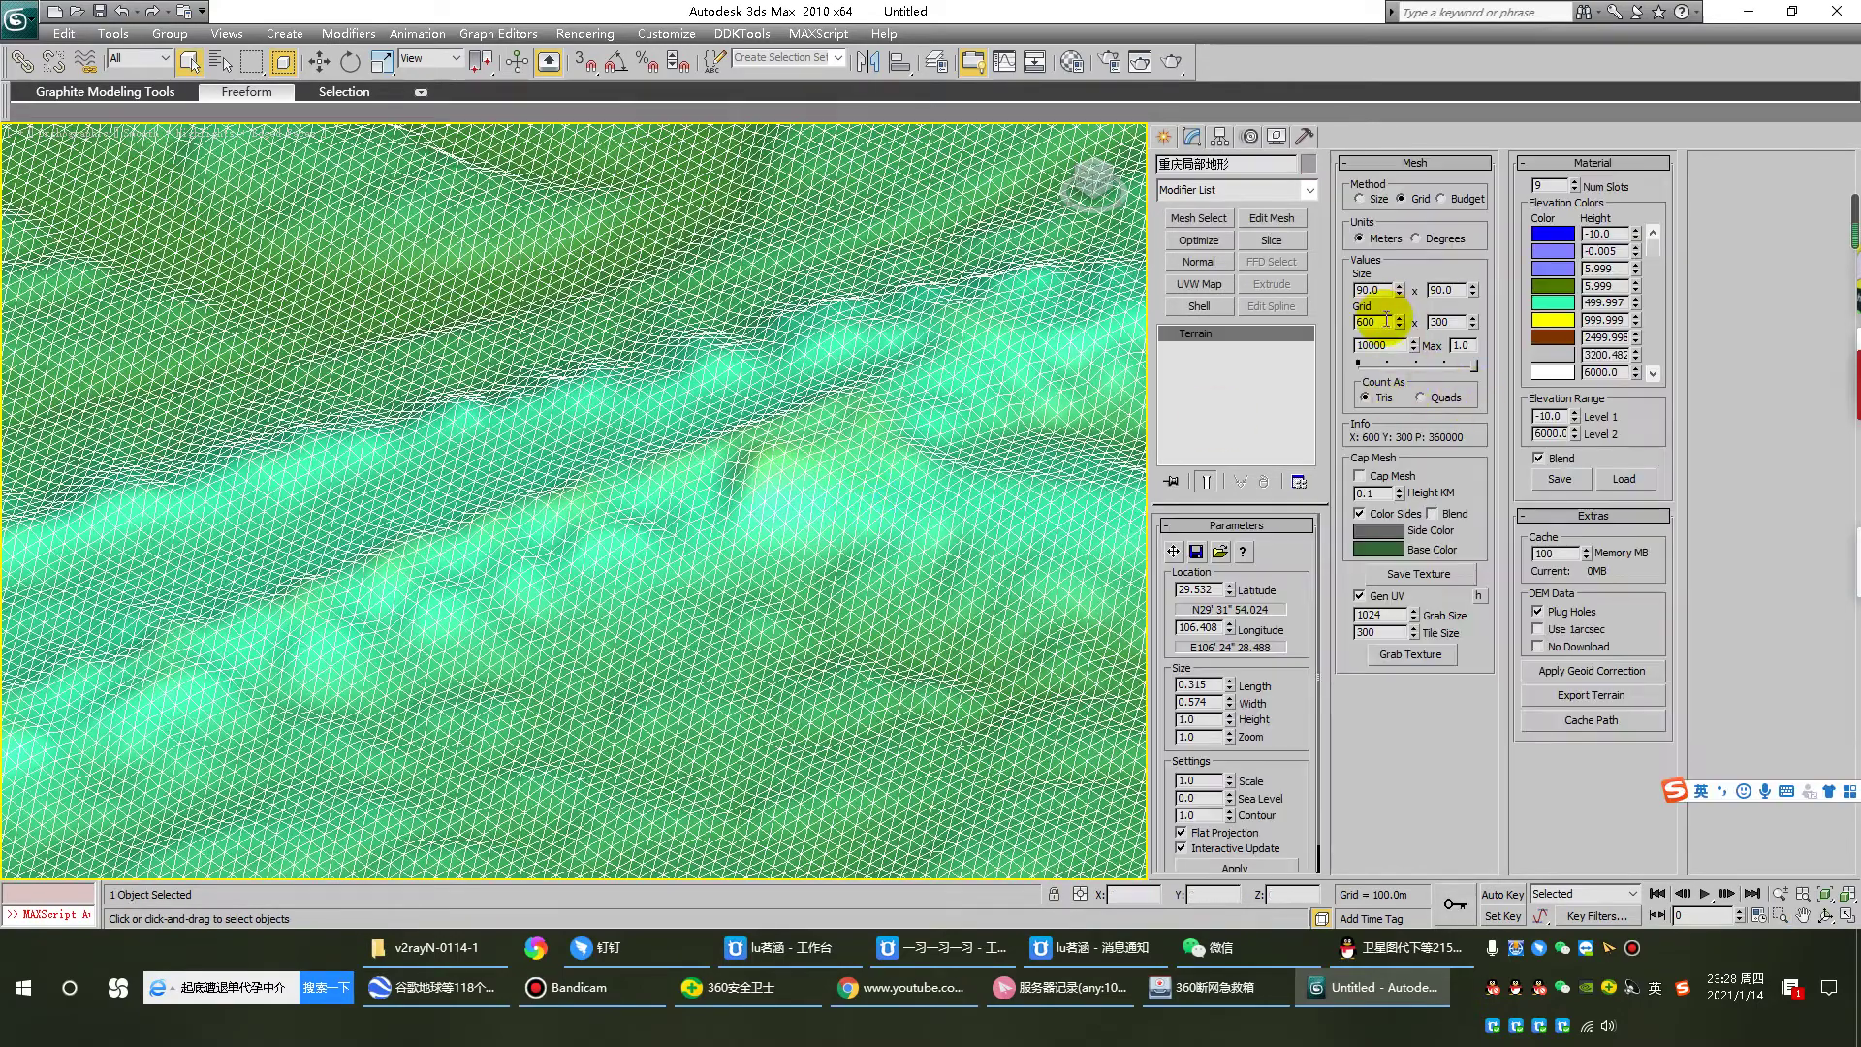
text(1000)
key(Tab)
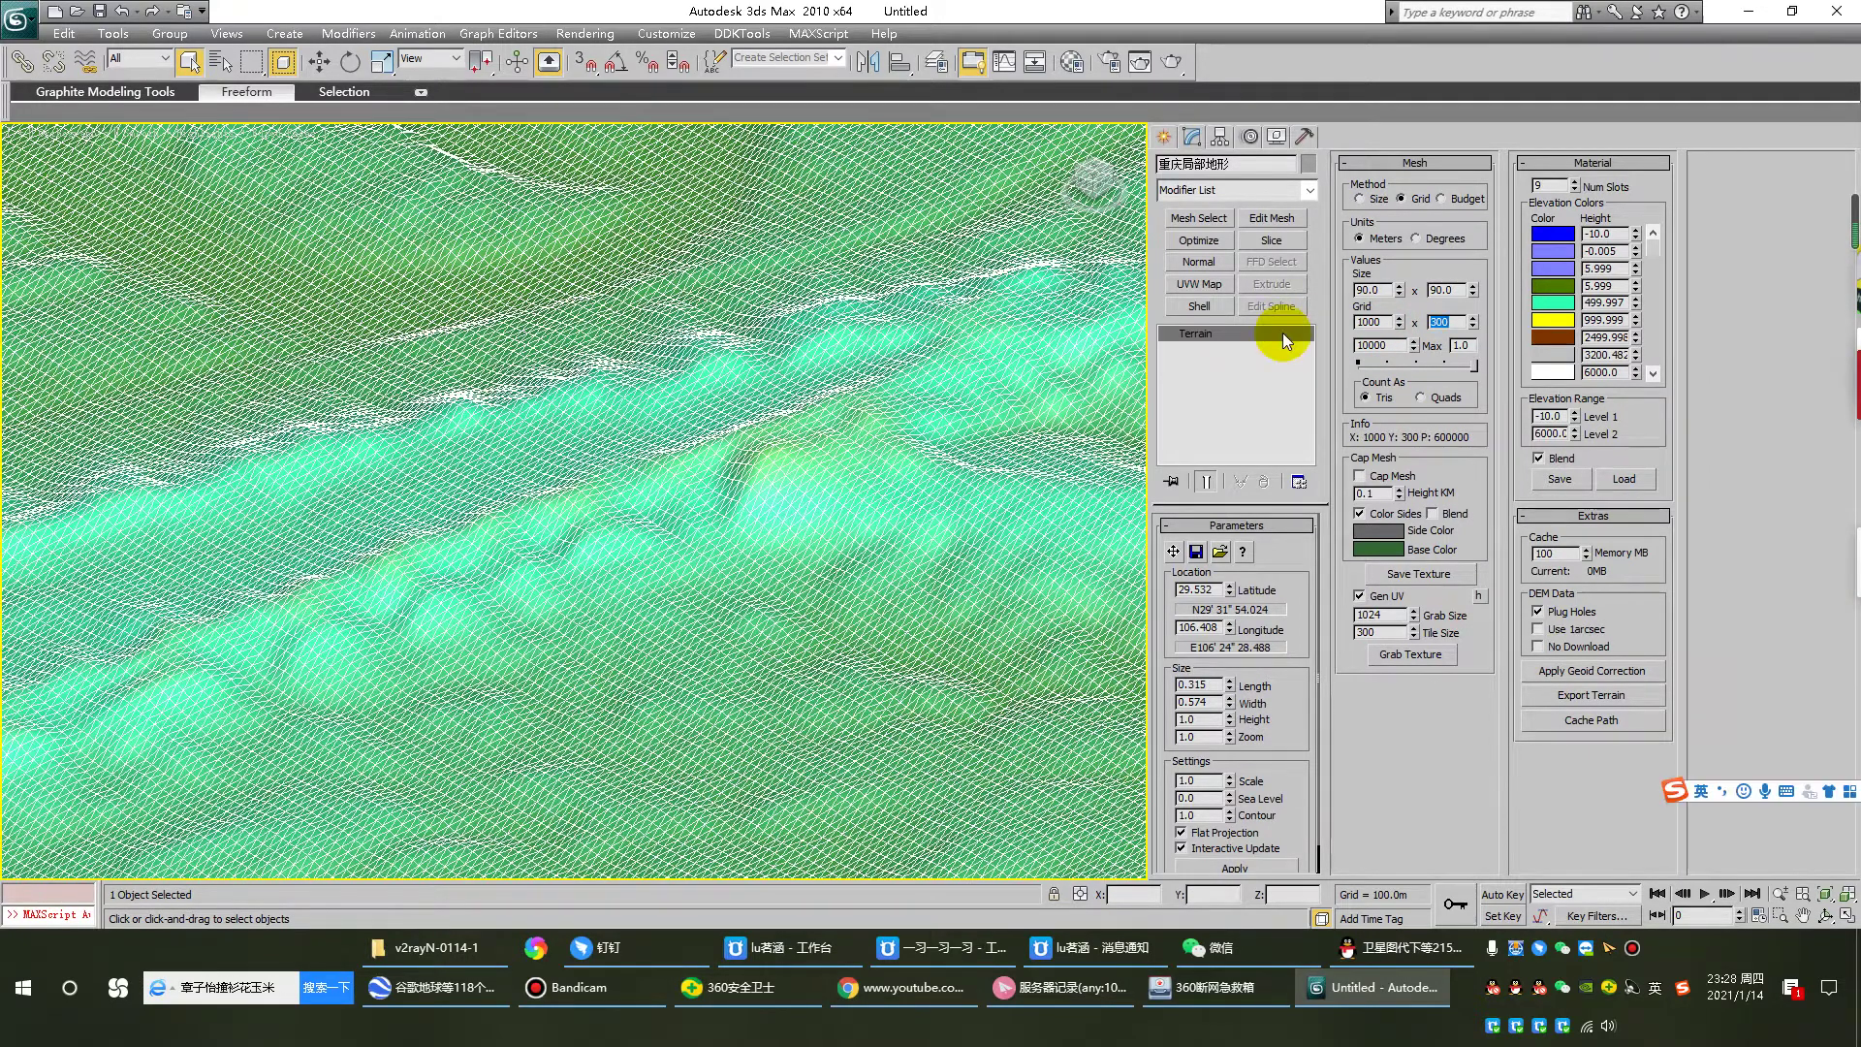
text(60)
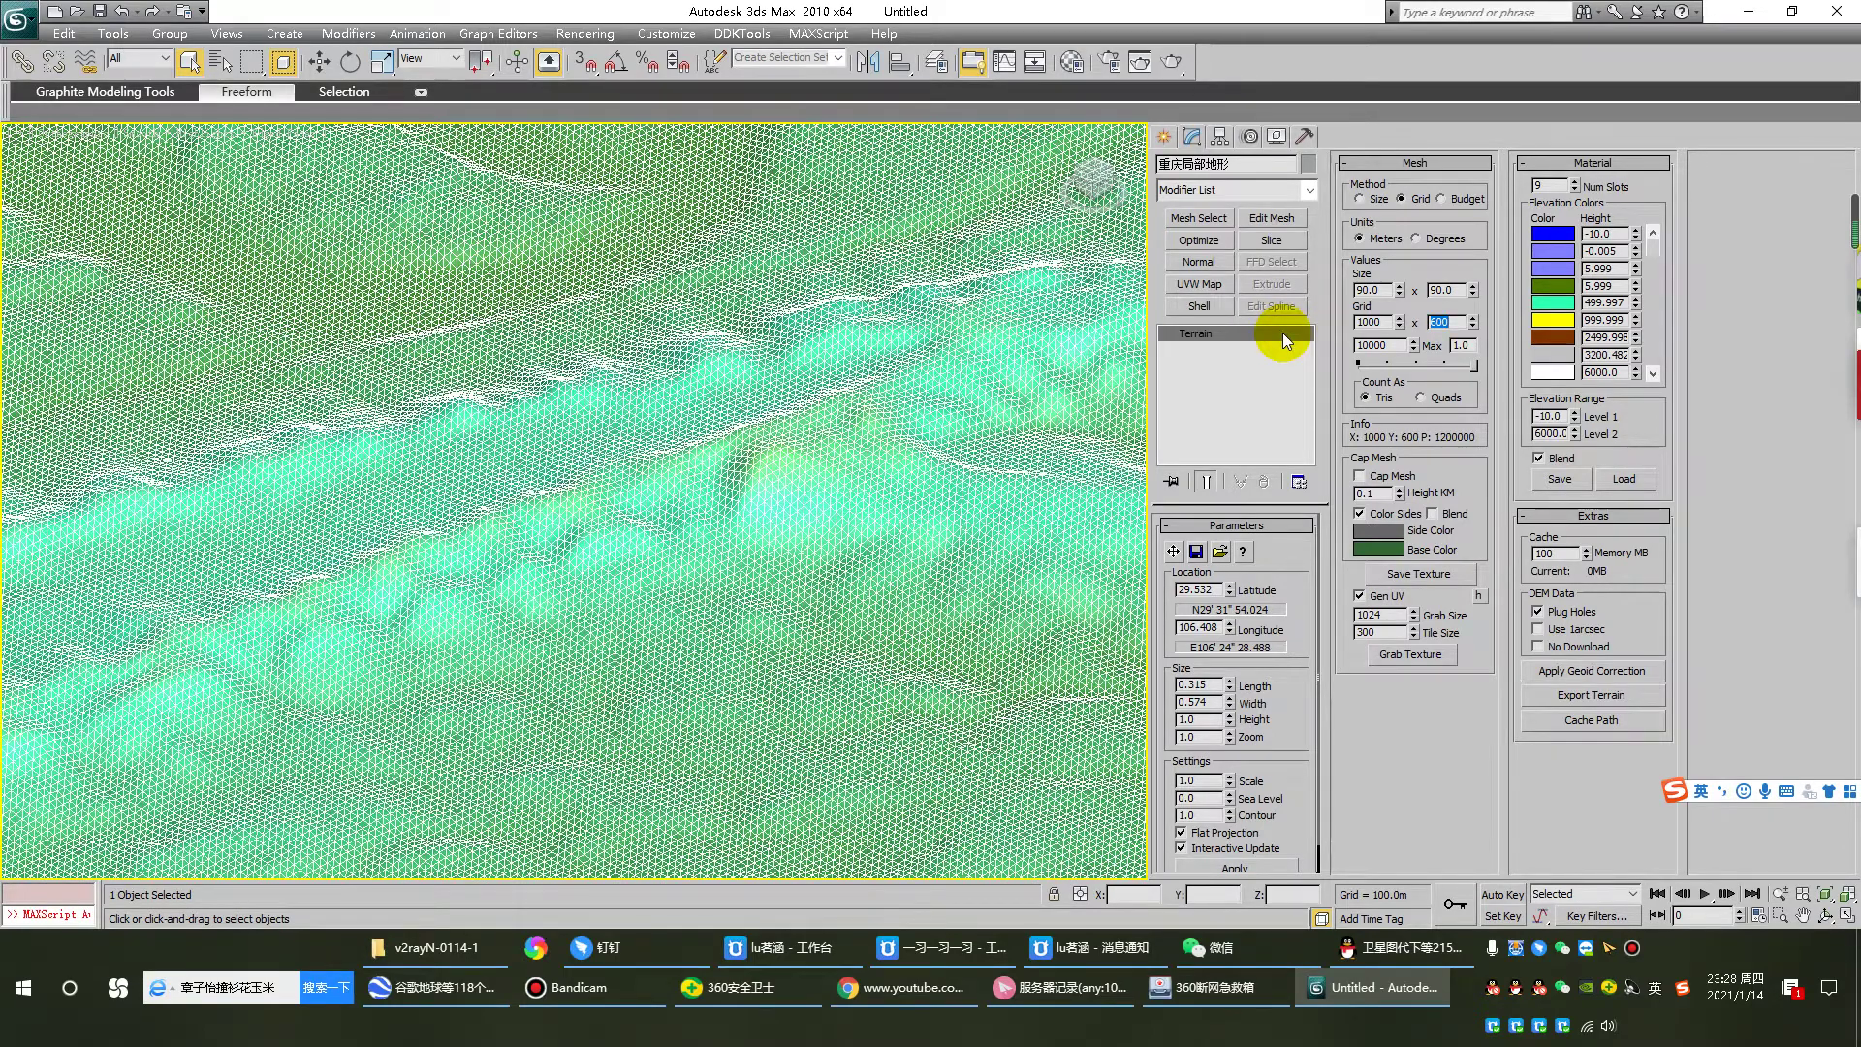
Step: Deselect the terrain and examine its rivers and ridges from several angles, with and without mesh edges
scroll(828, 474, down, 2)
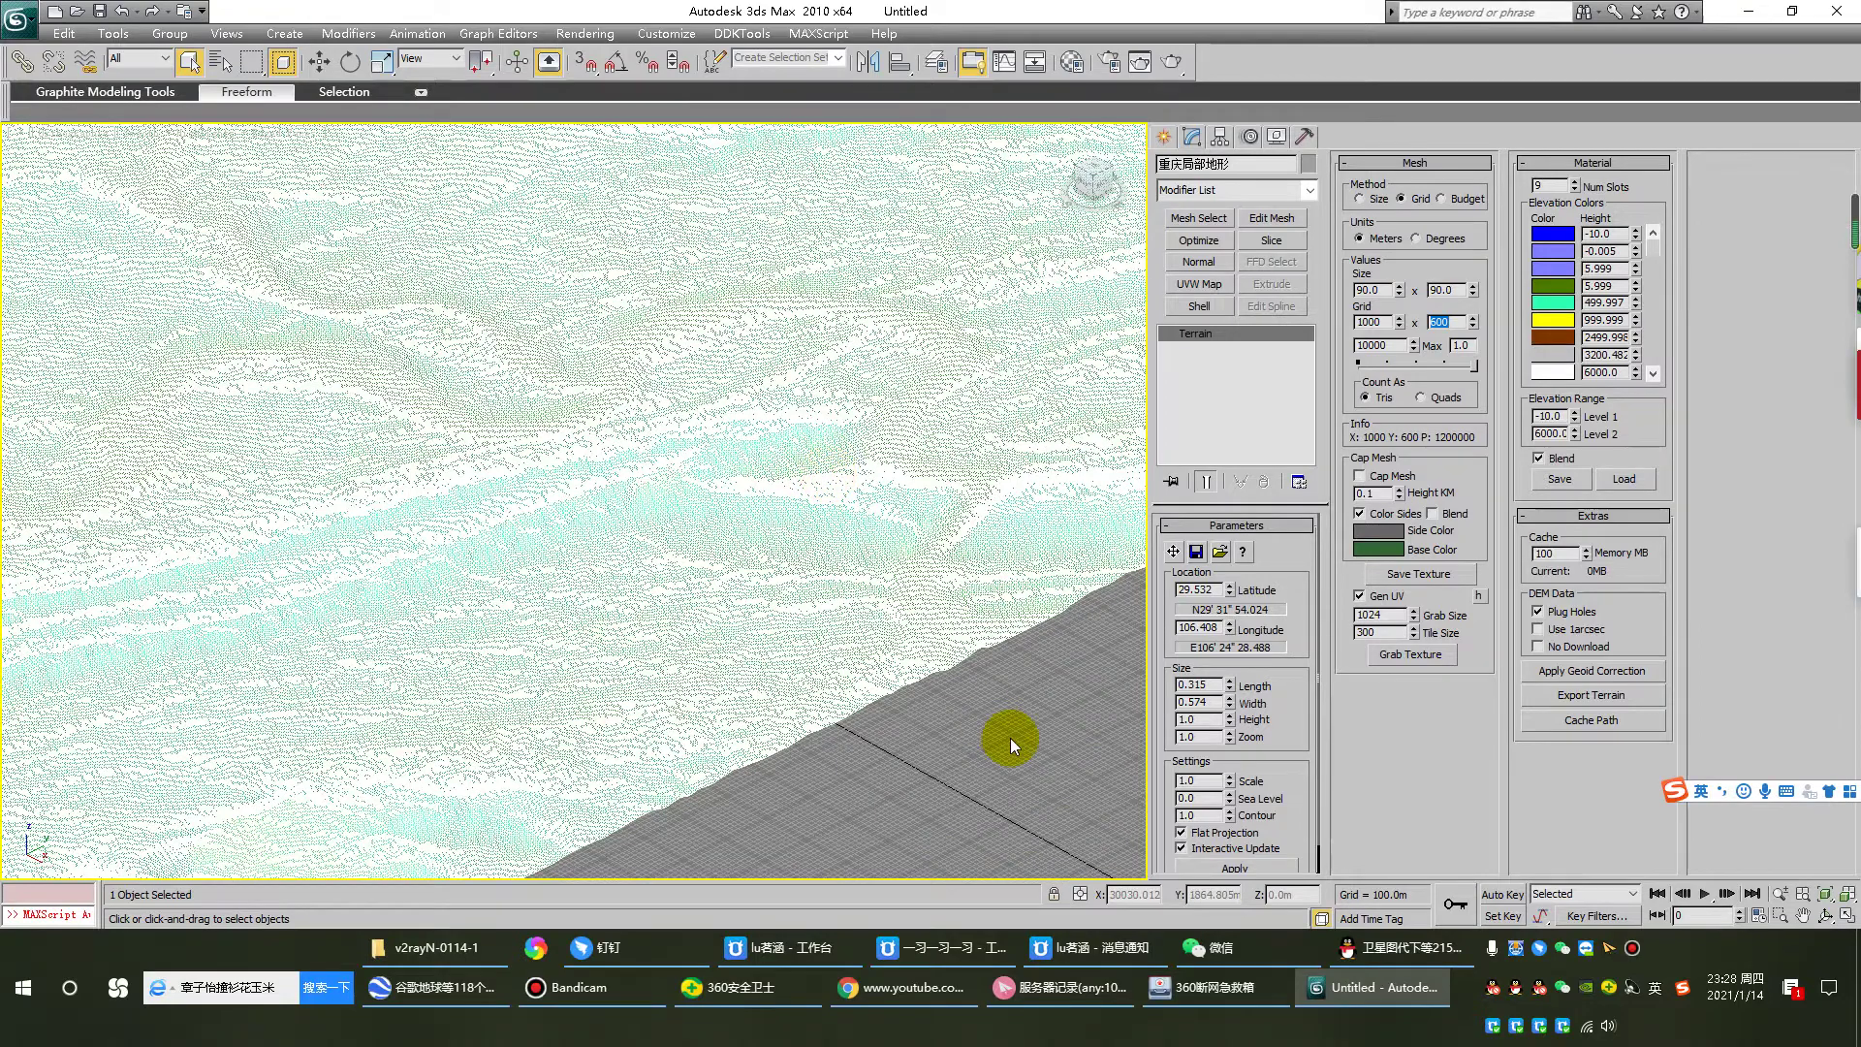
click(1005, 739)
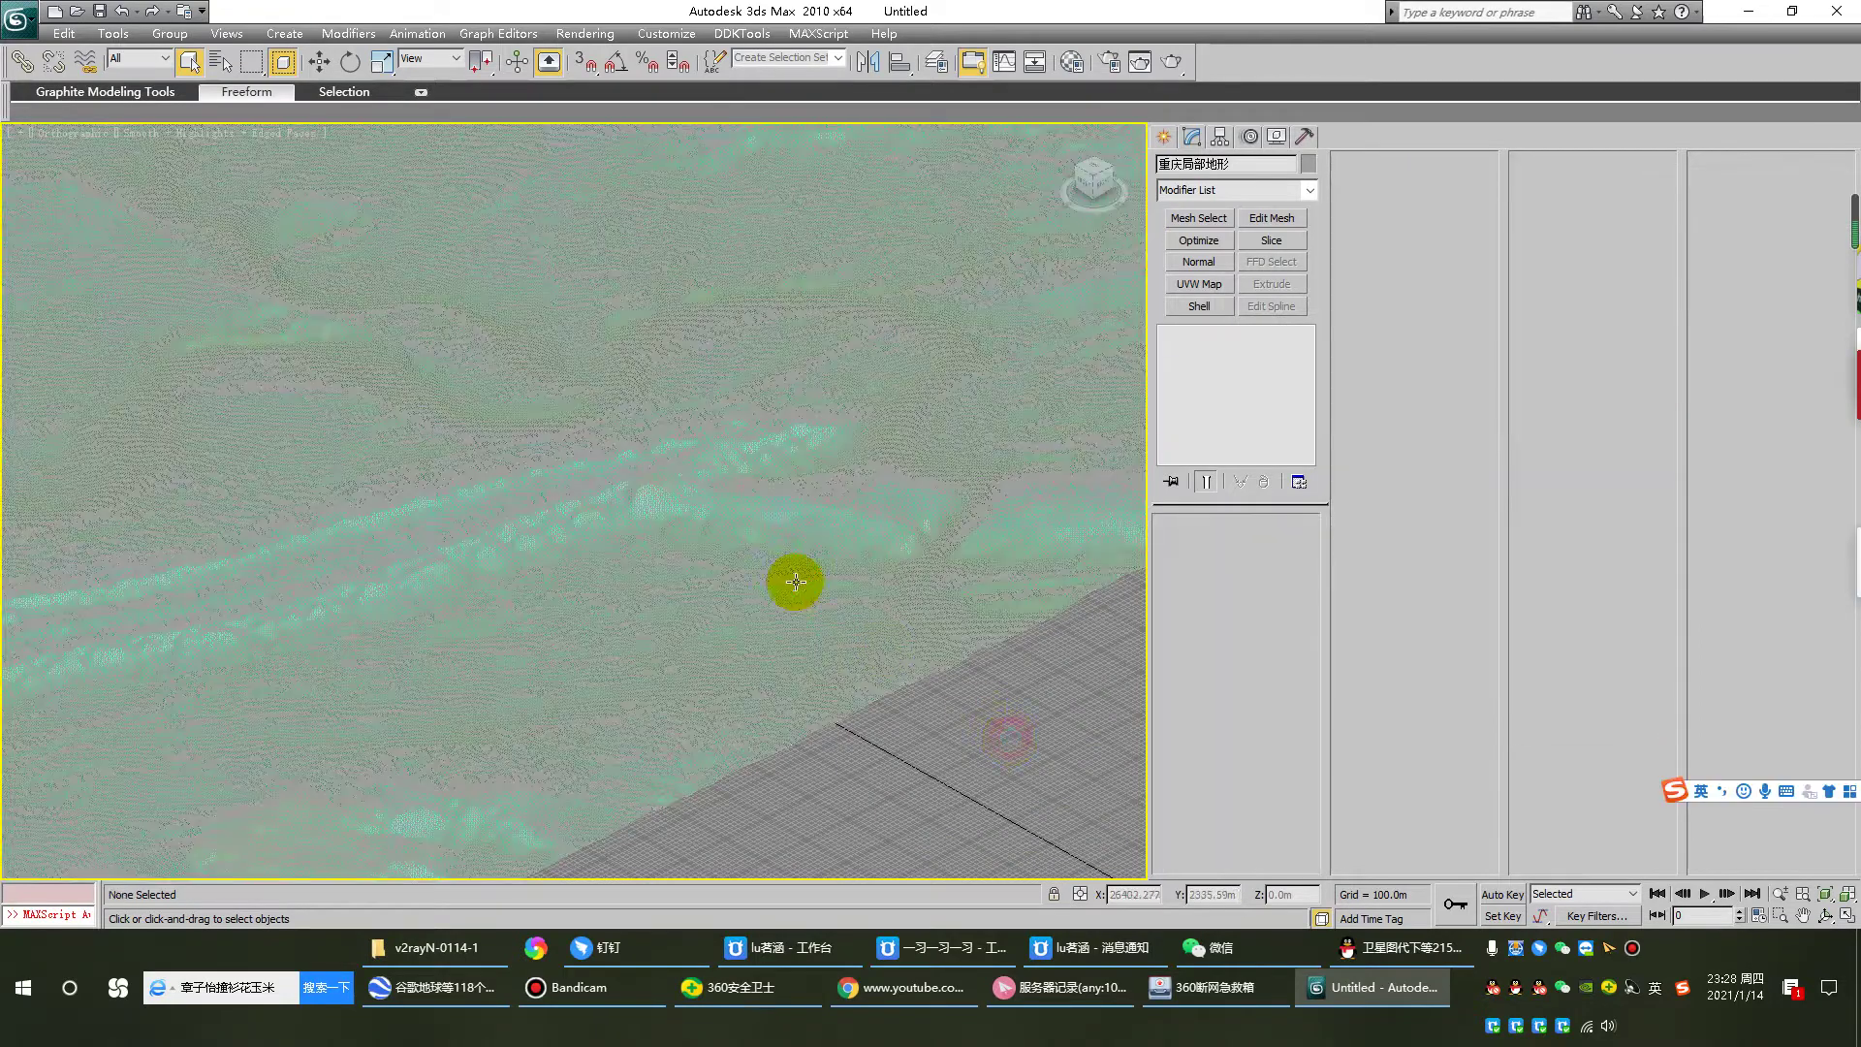
scroll(791, 581, up, 4)
scroll(791, 582, down, 4)
key(F4)
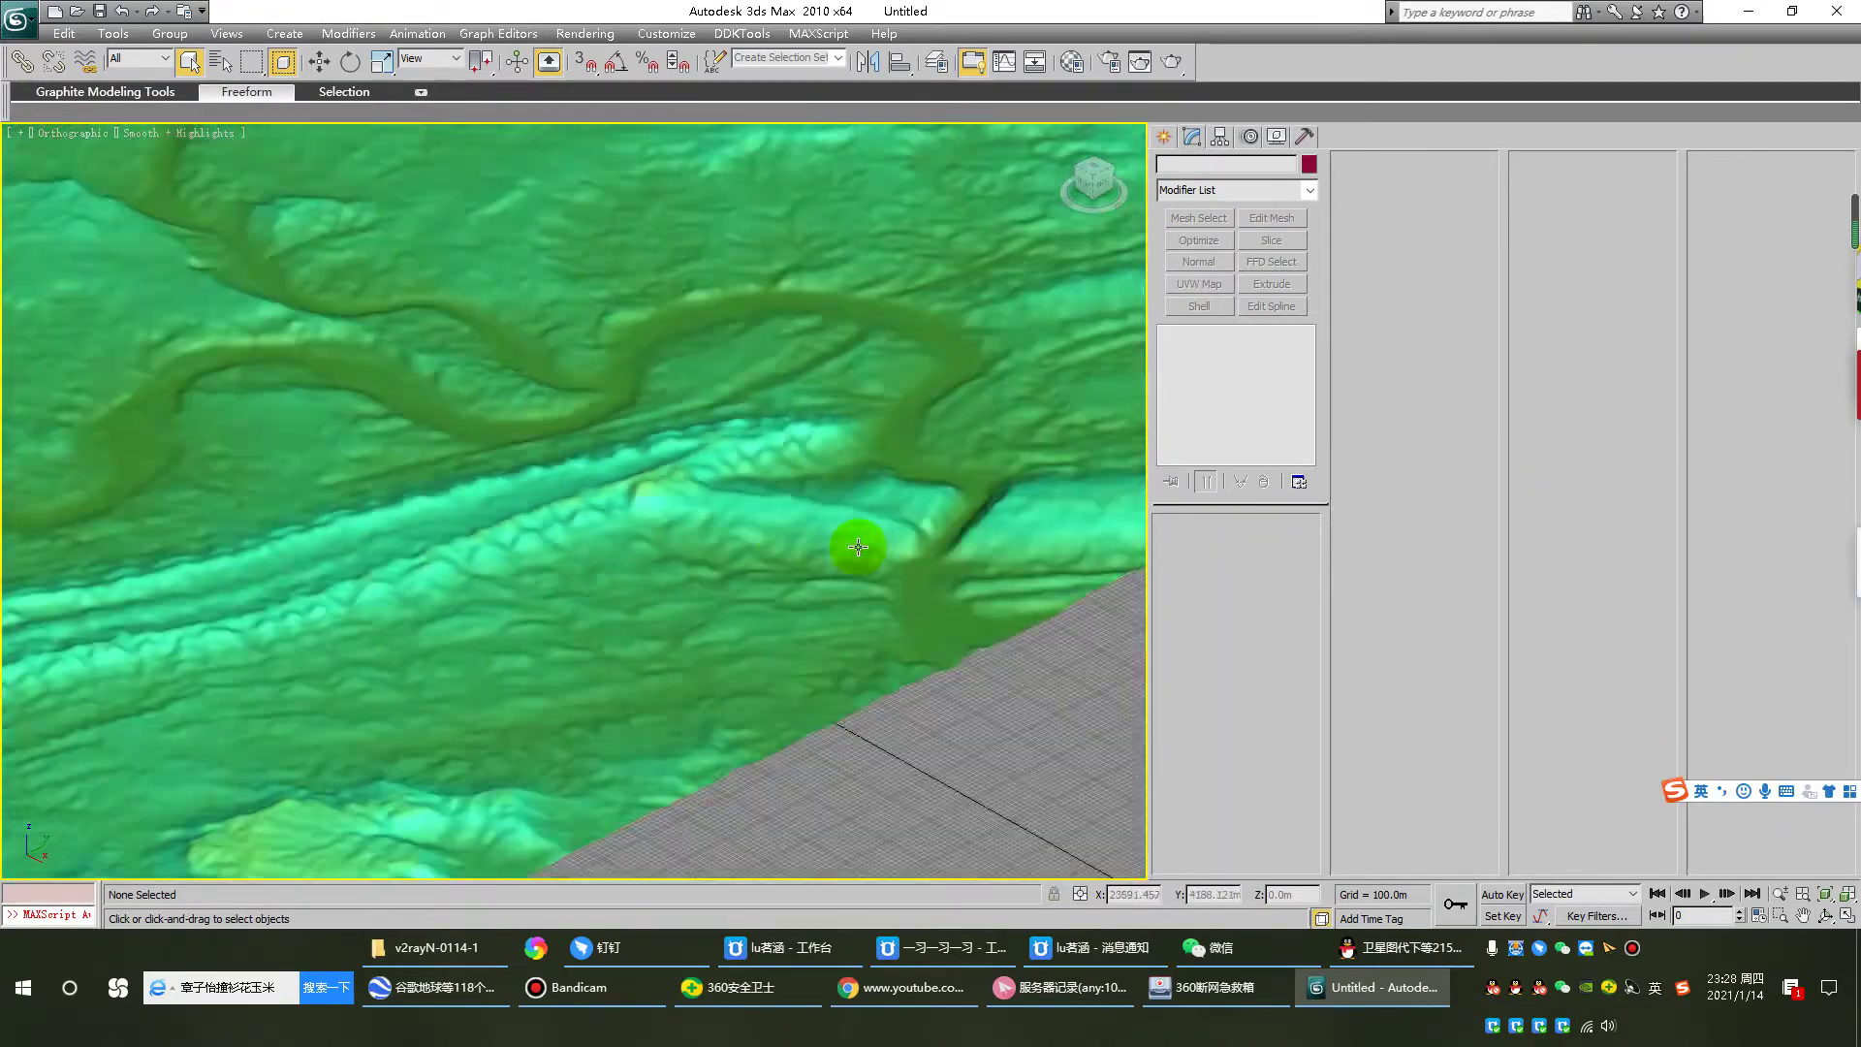
scroll(858, 547, down, 3)
key(ctrl+w)
mouse_move(623, 507)
alt+middle_down()
mouse_move(686, 527)
mouse_move(1239, 452)
alt+middle_up()
alt+middle_drag(540, 579, 500, 533)
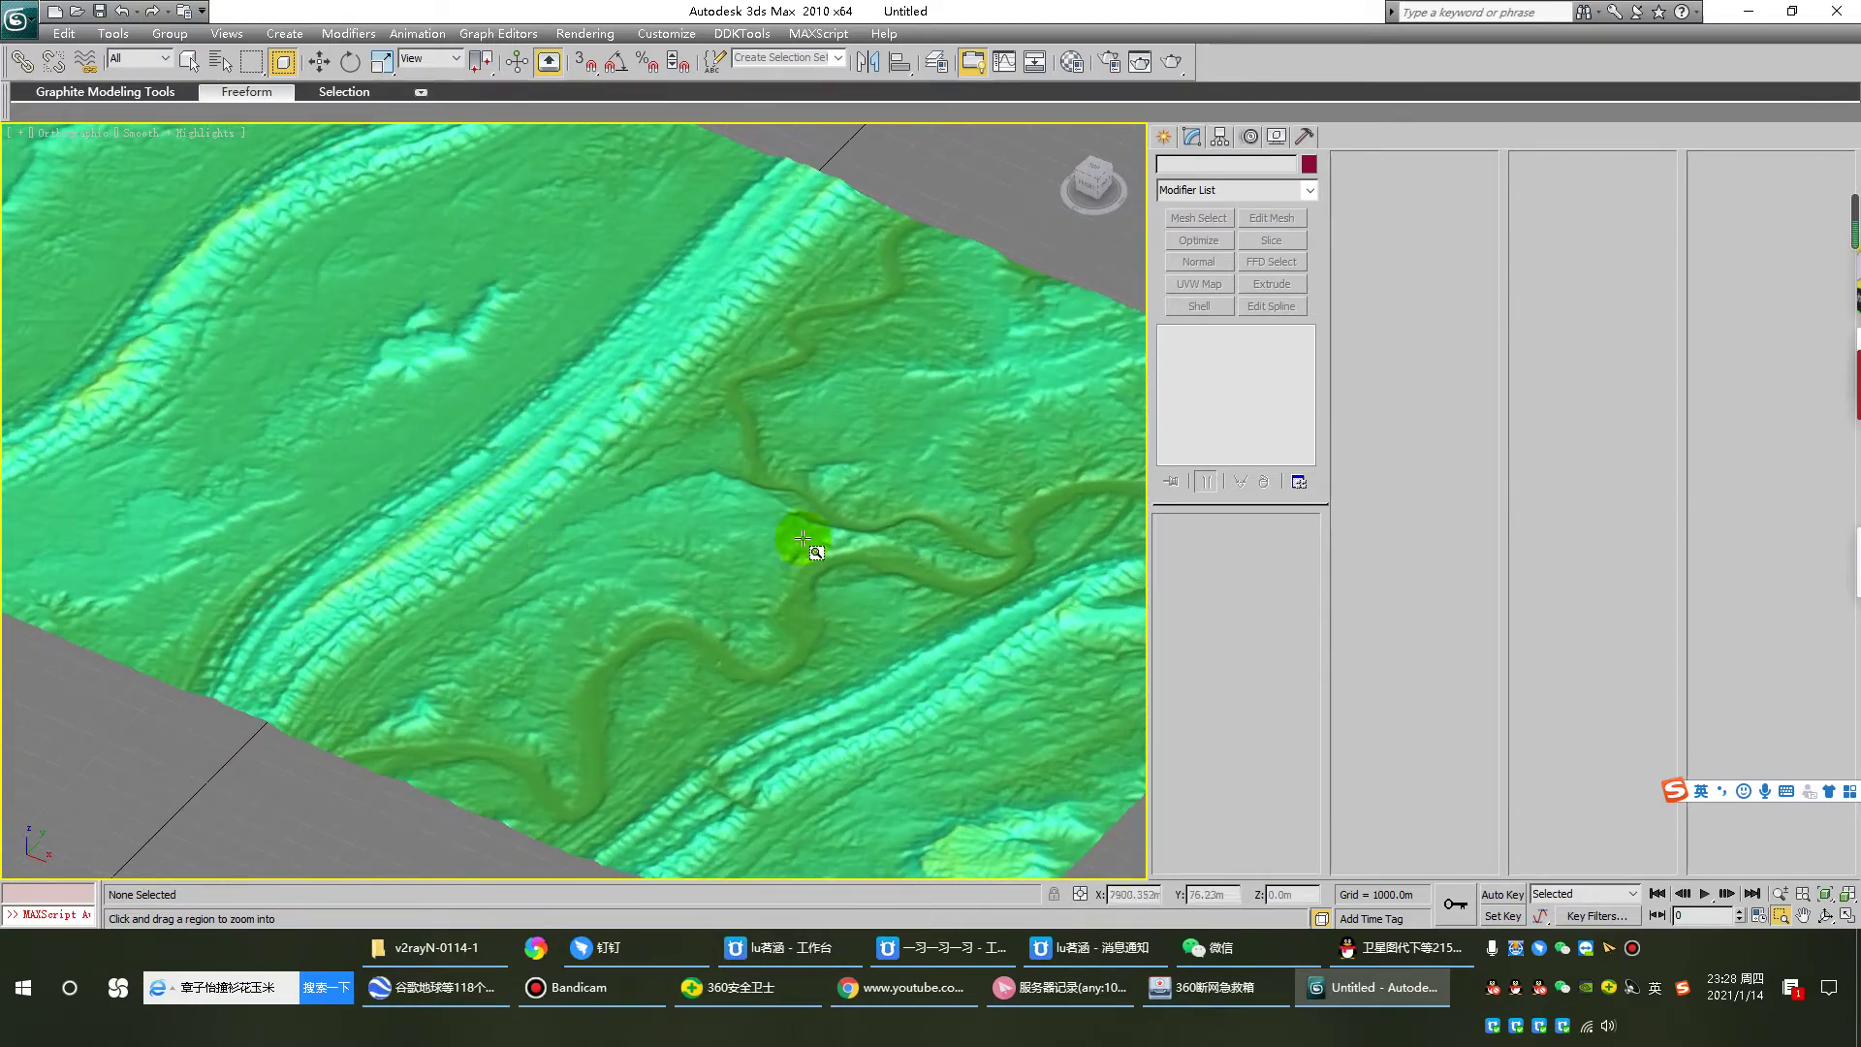
mouse_move(804, 539)
alt+middle_down()
mouse_move(682, 513)
mouse_move(691, 532)
alt+middle_up()
drag(743, 498, 1004, 647)
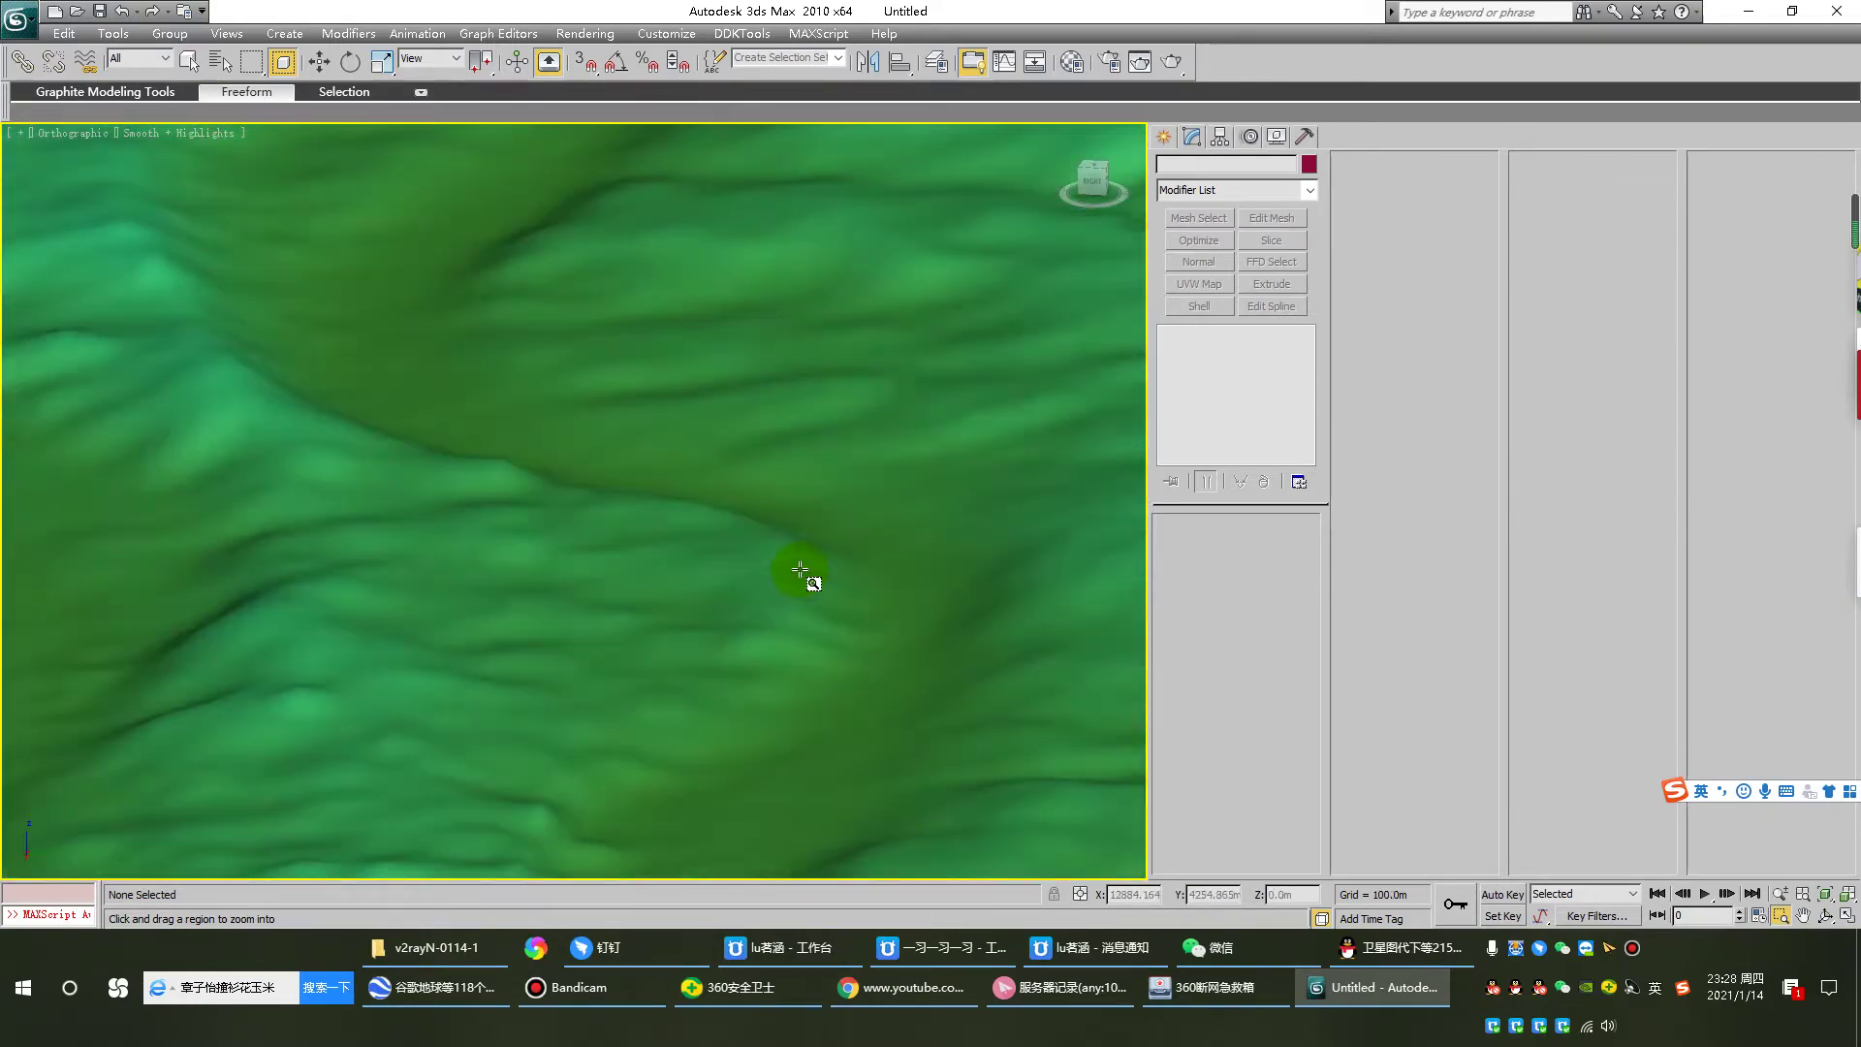
key(F4)
scroll(801, 568, down, 3)
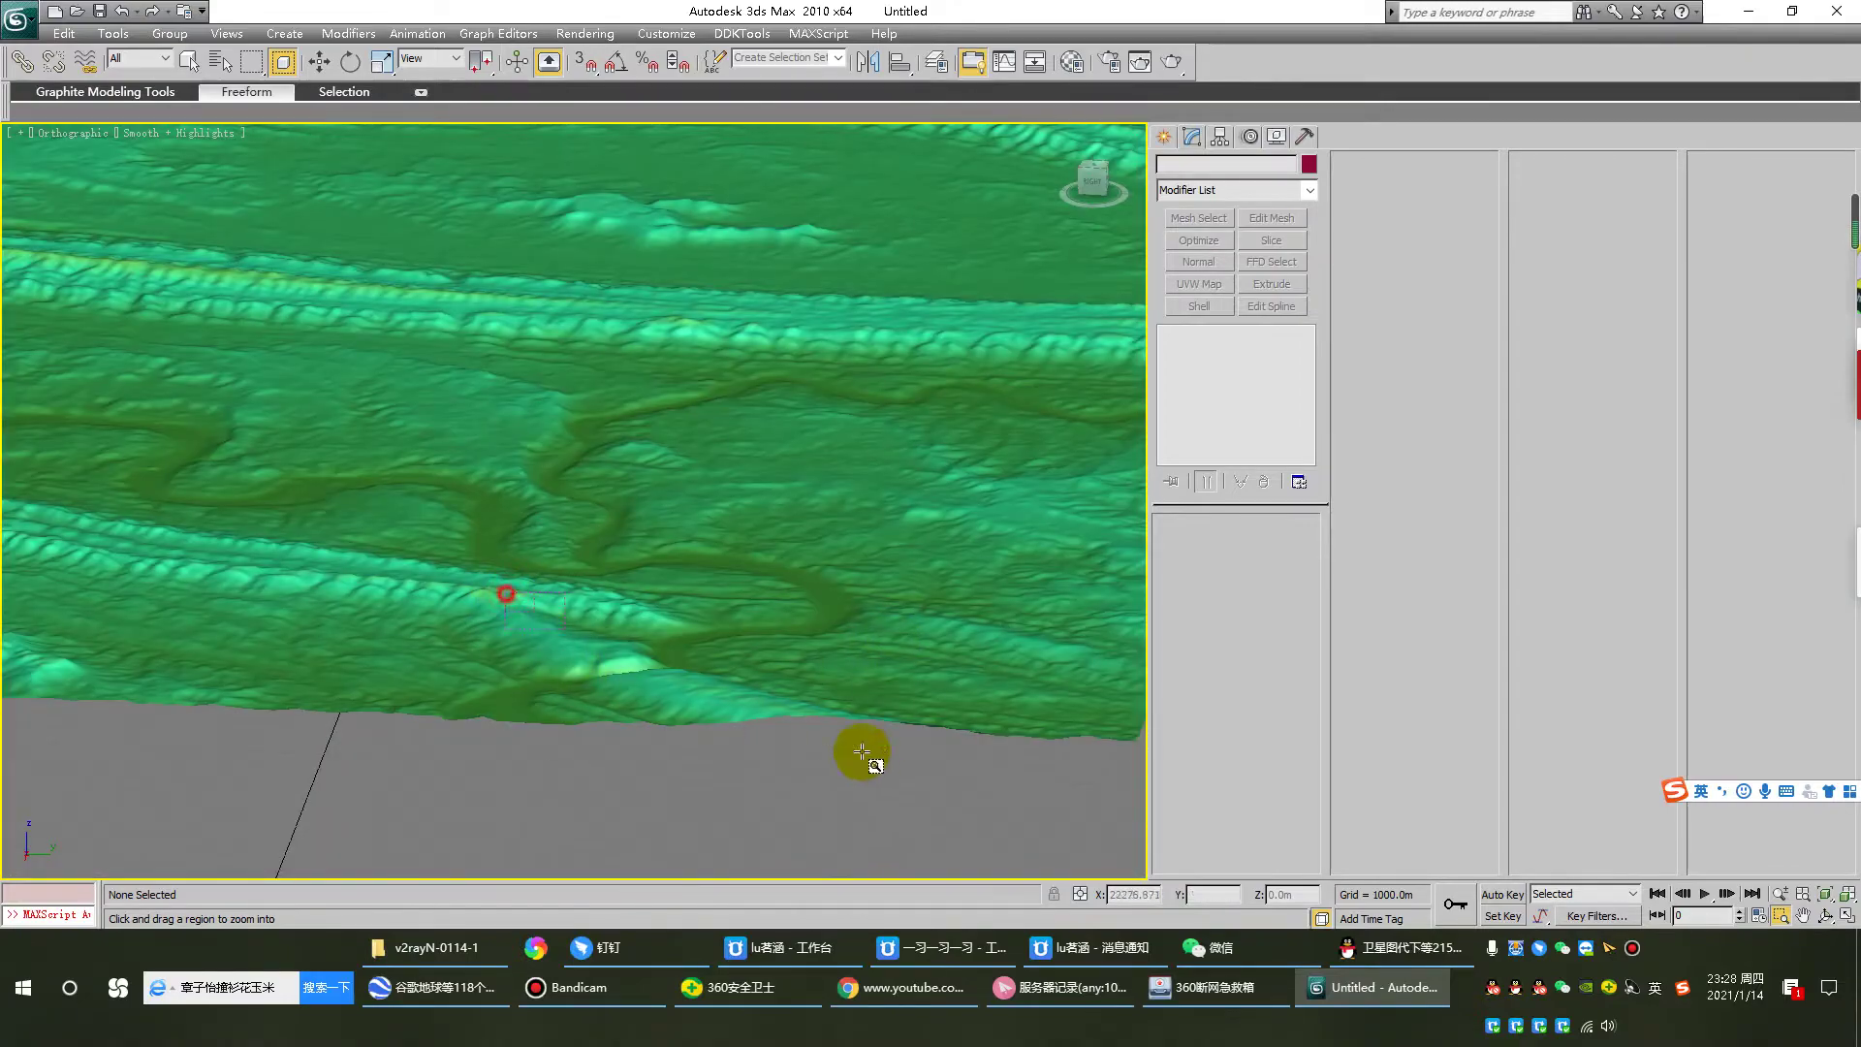
drag(505, 593, 862, 751)
Step: Select the terrain, set its mesh grid to 1200 × 800 and deselect it
right_click(839, 733)
key(F4)
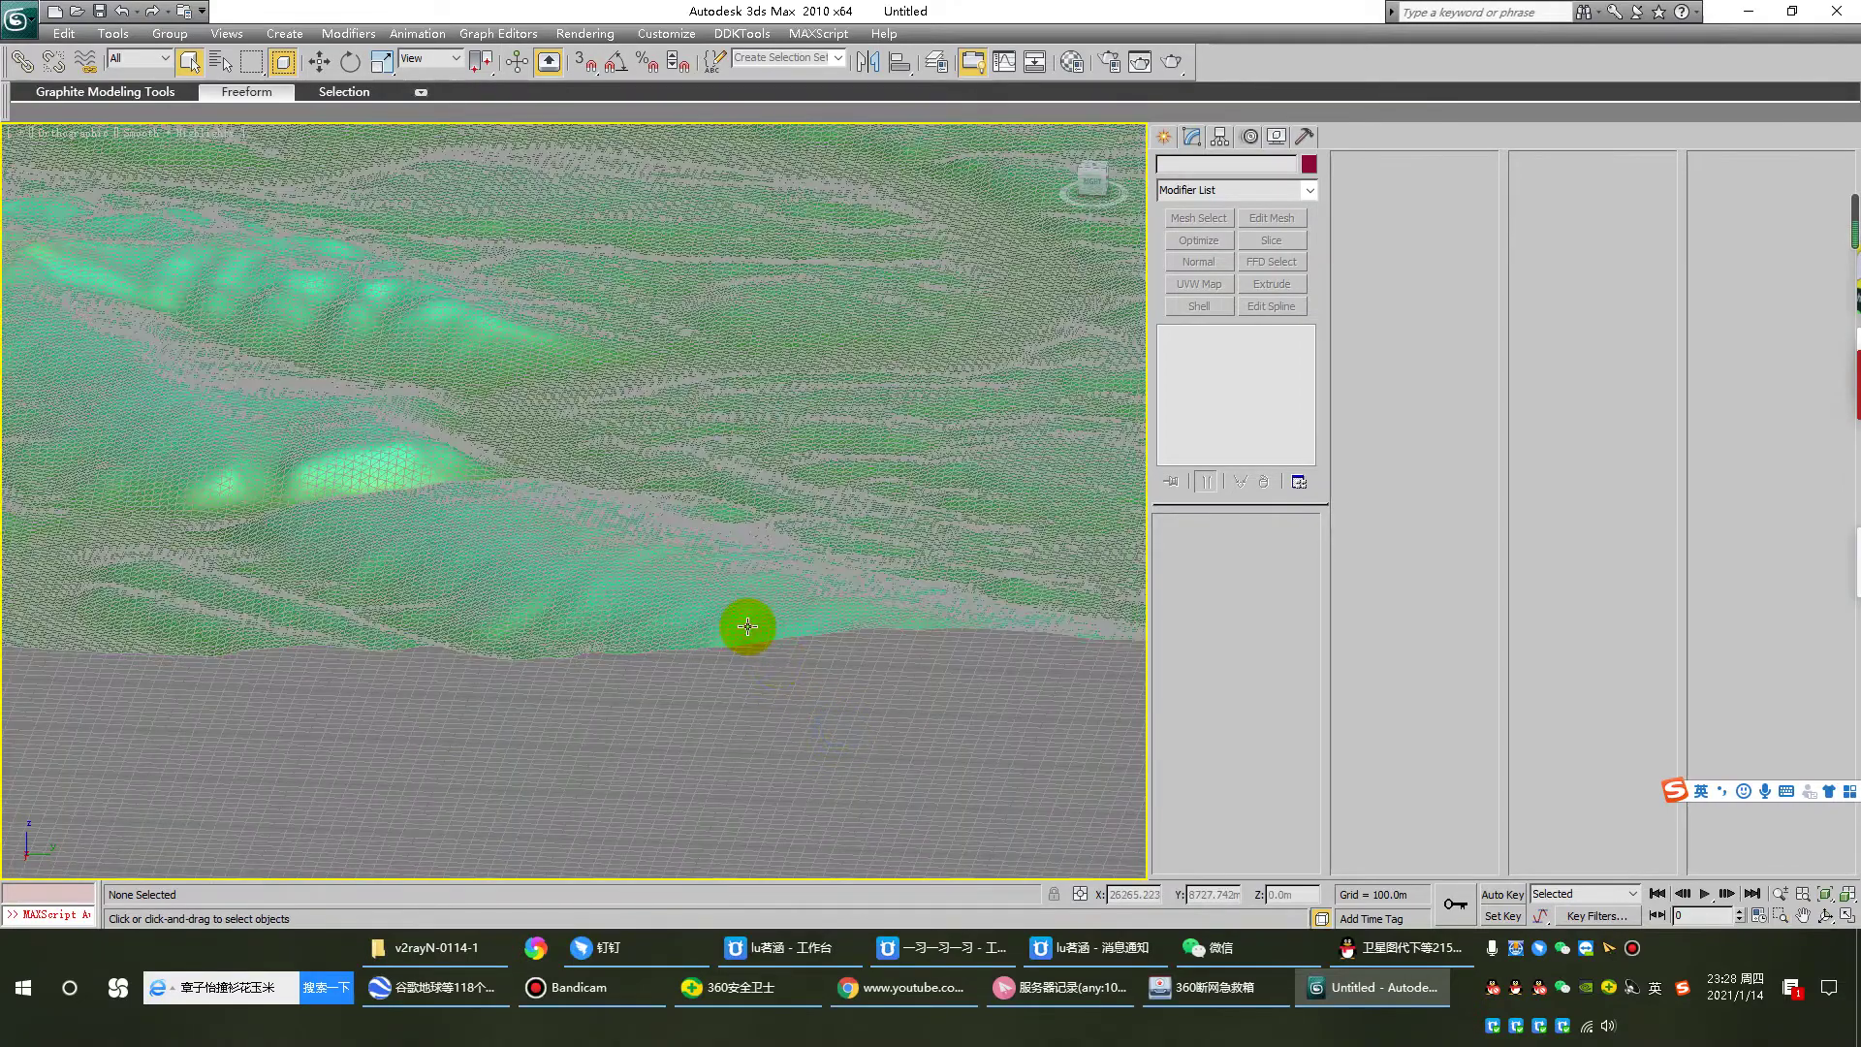
click(747, 628)
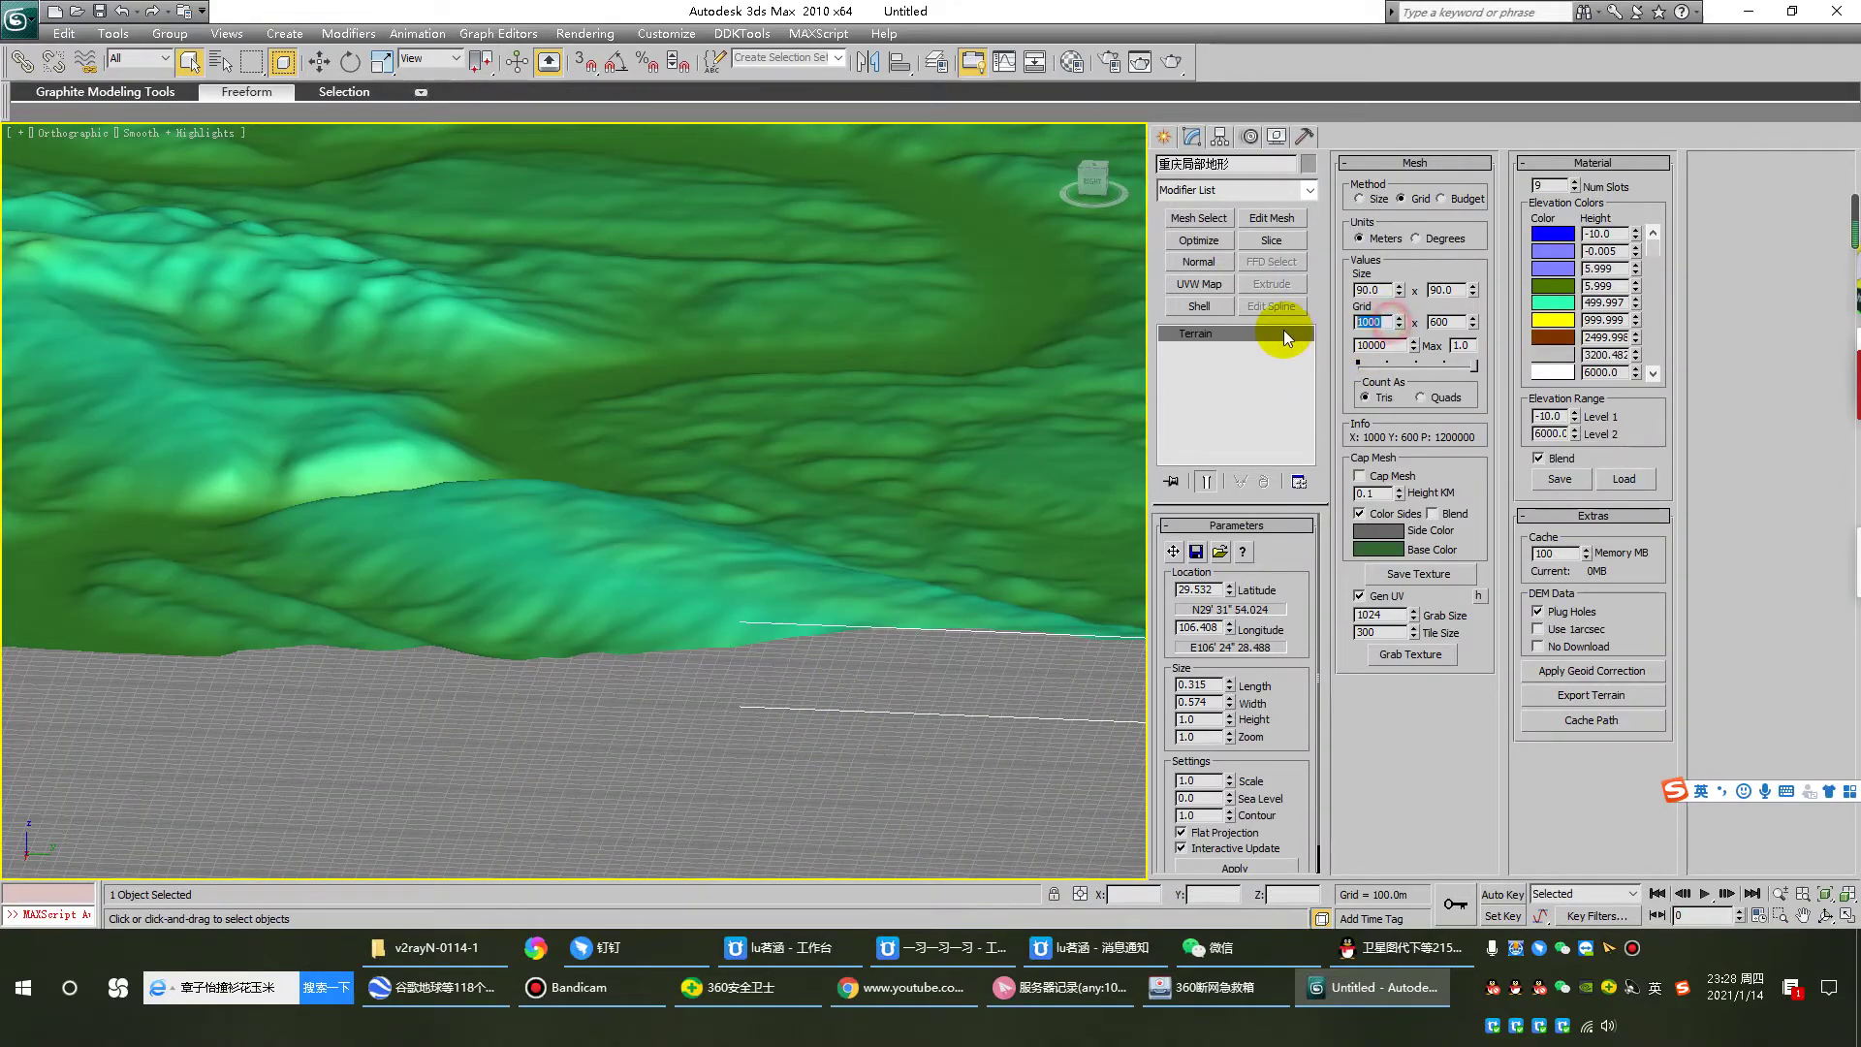
text(1200)
text(800)
key(Return)
click(1004, 665)
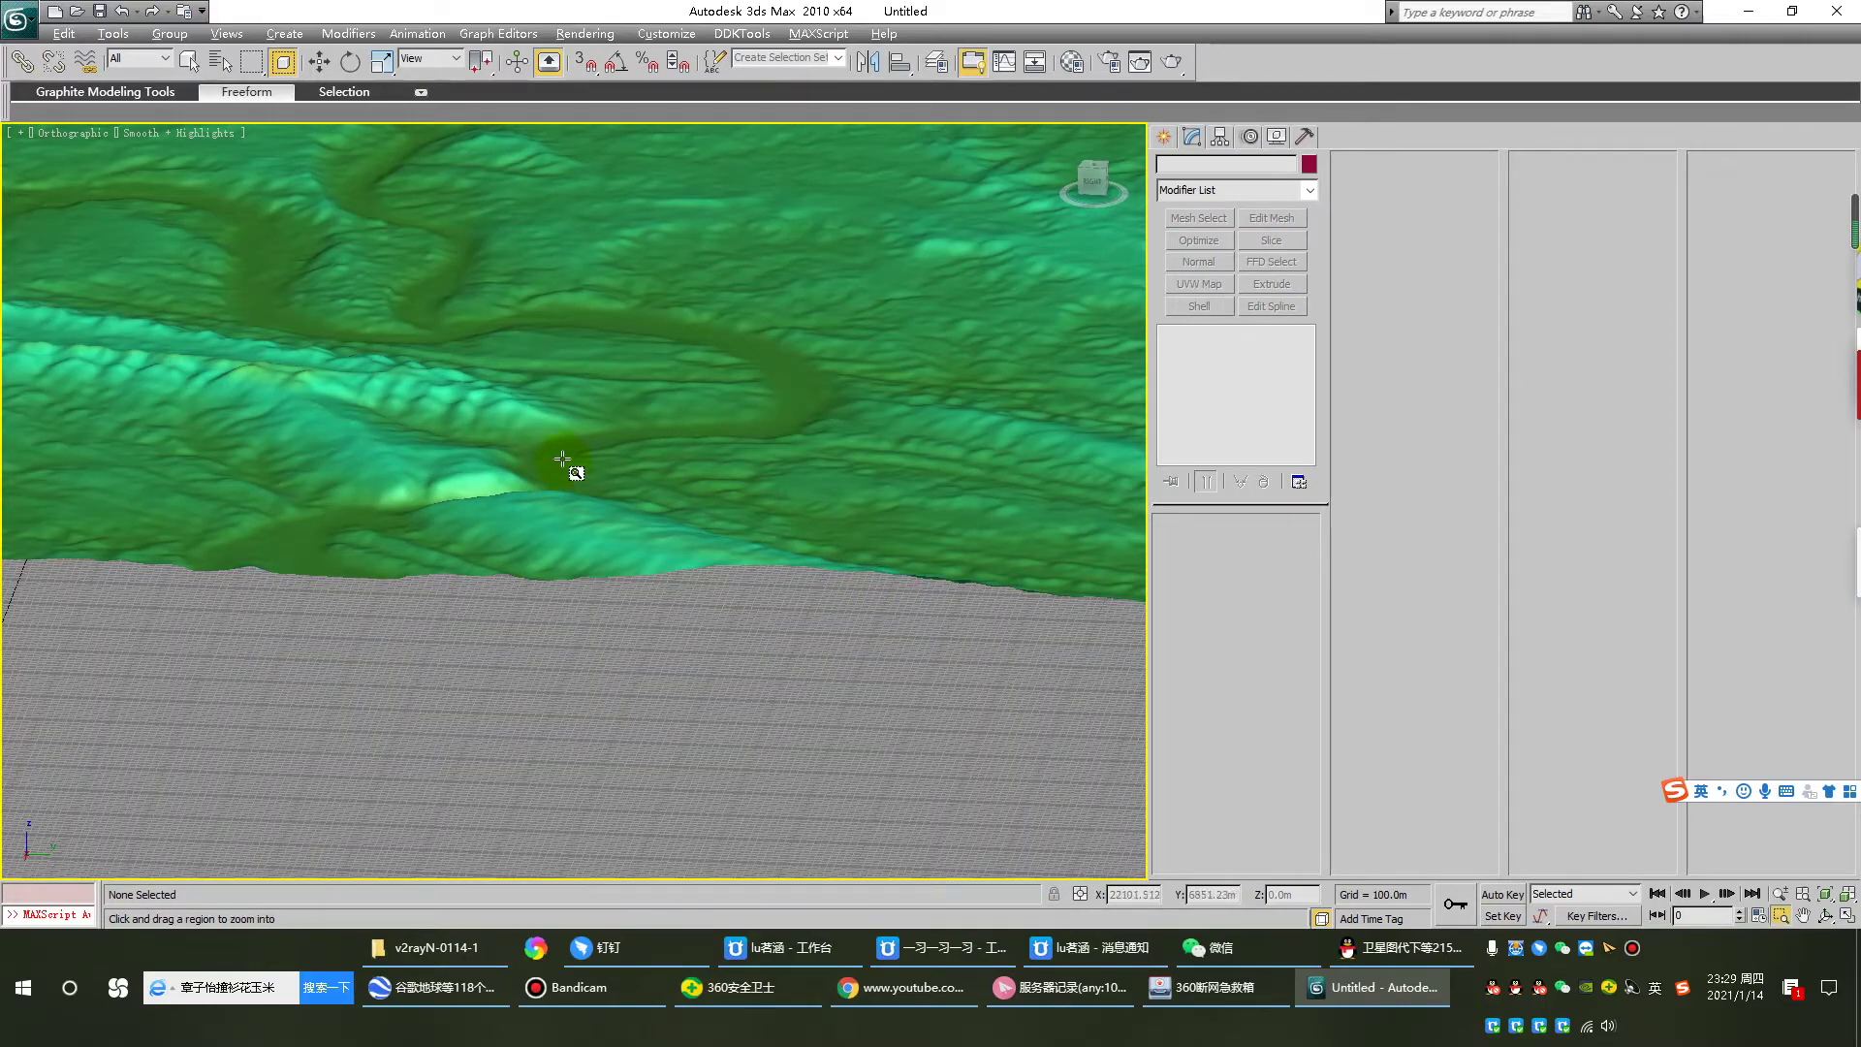
Step: Examine the denser terrain mesh in top and oblique close-ups, with and without mesh edges
drag(763, 532, 768, 535)
key(F4)
scroll(705, 492, down, 5)
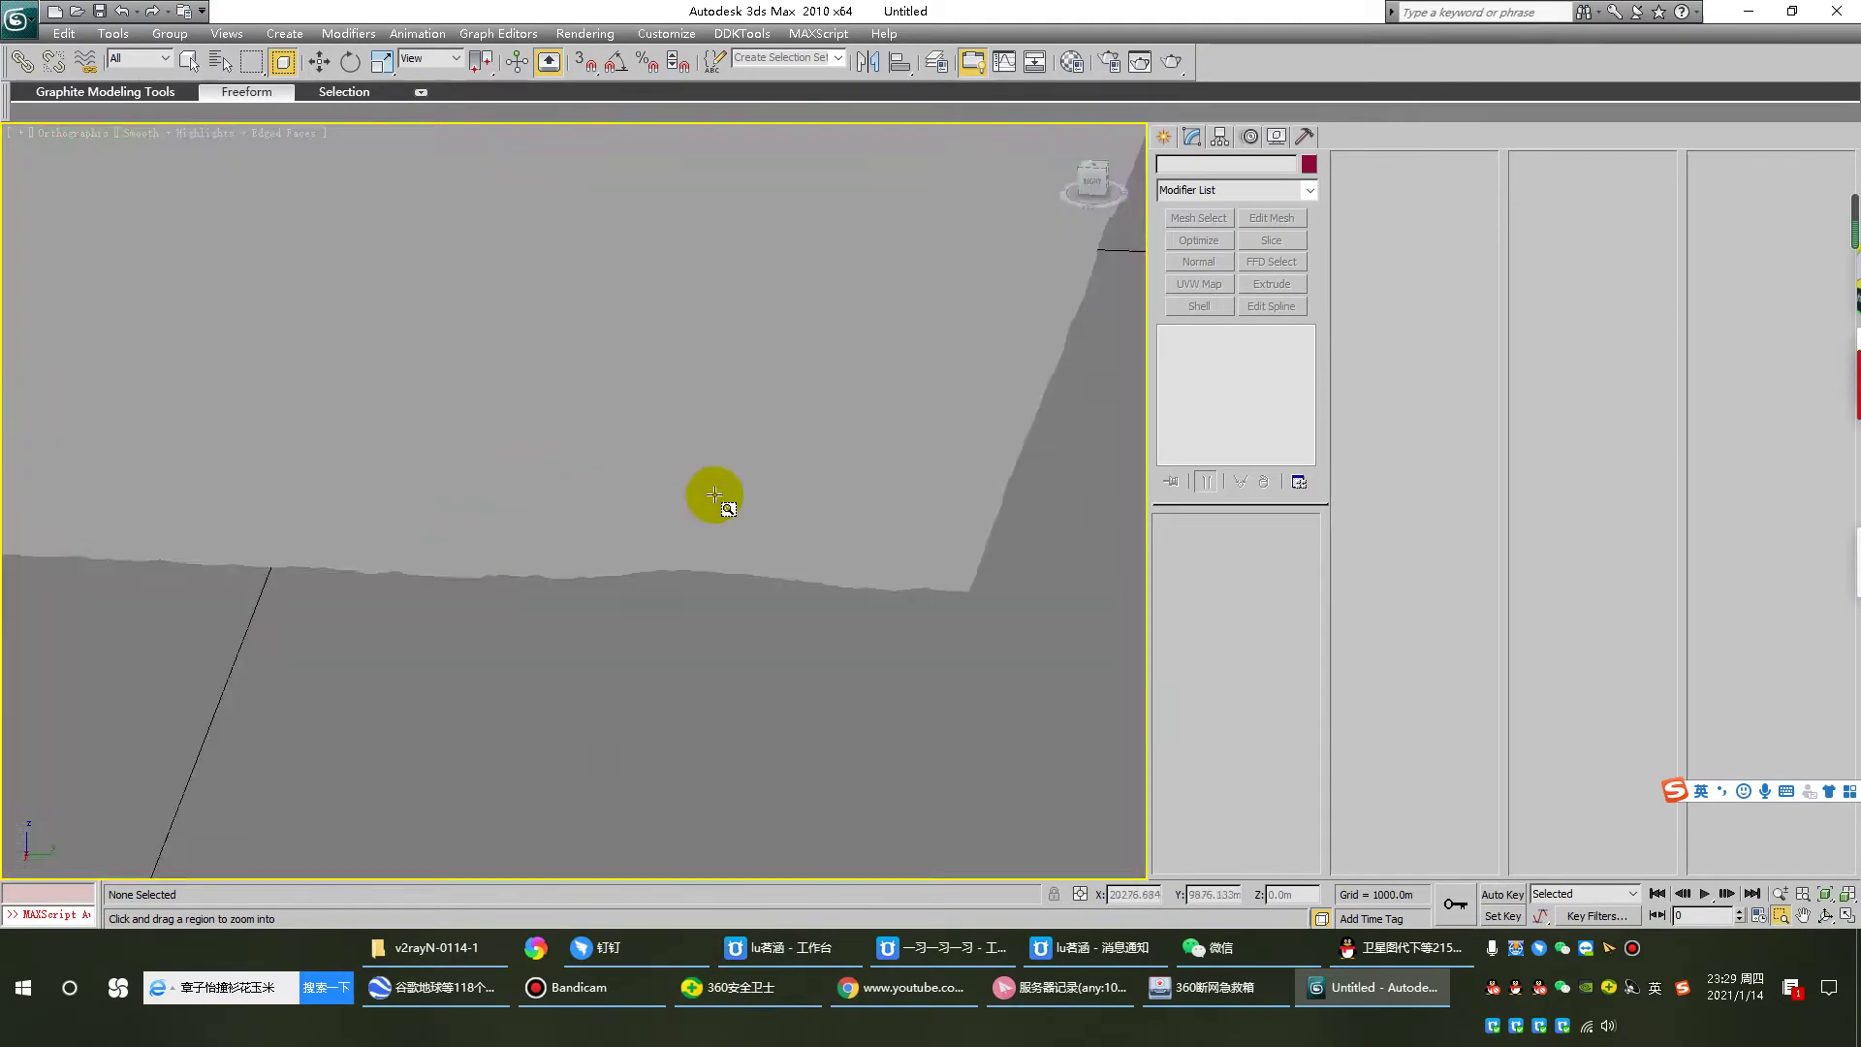
key(t)
key(z)
drag(118, 378, 400, 520)
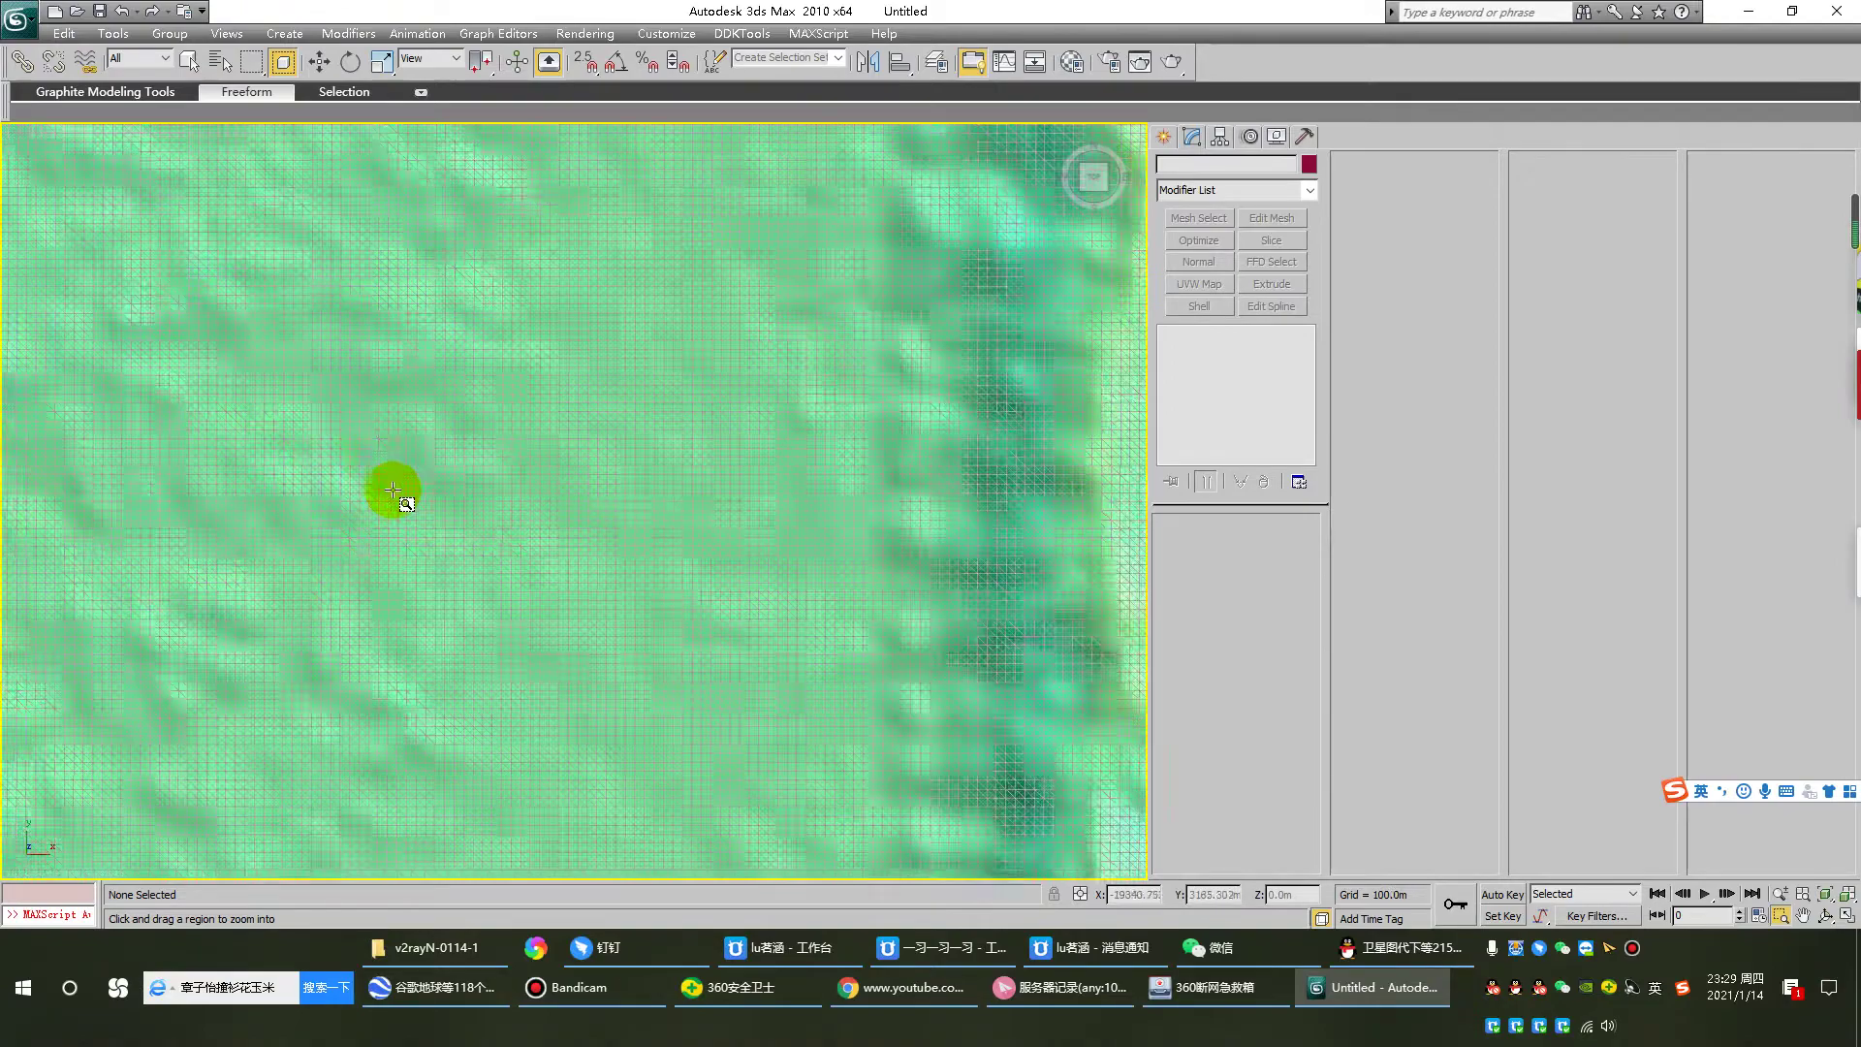
scroll(394, 490, up, 1)
scroll(503, 489, down, 6)
alt+middle_drag(614, 562, 876, 599)
drag(1007, 590, 956, 573)
scroll(772, 525, down, 4)
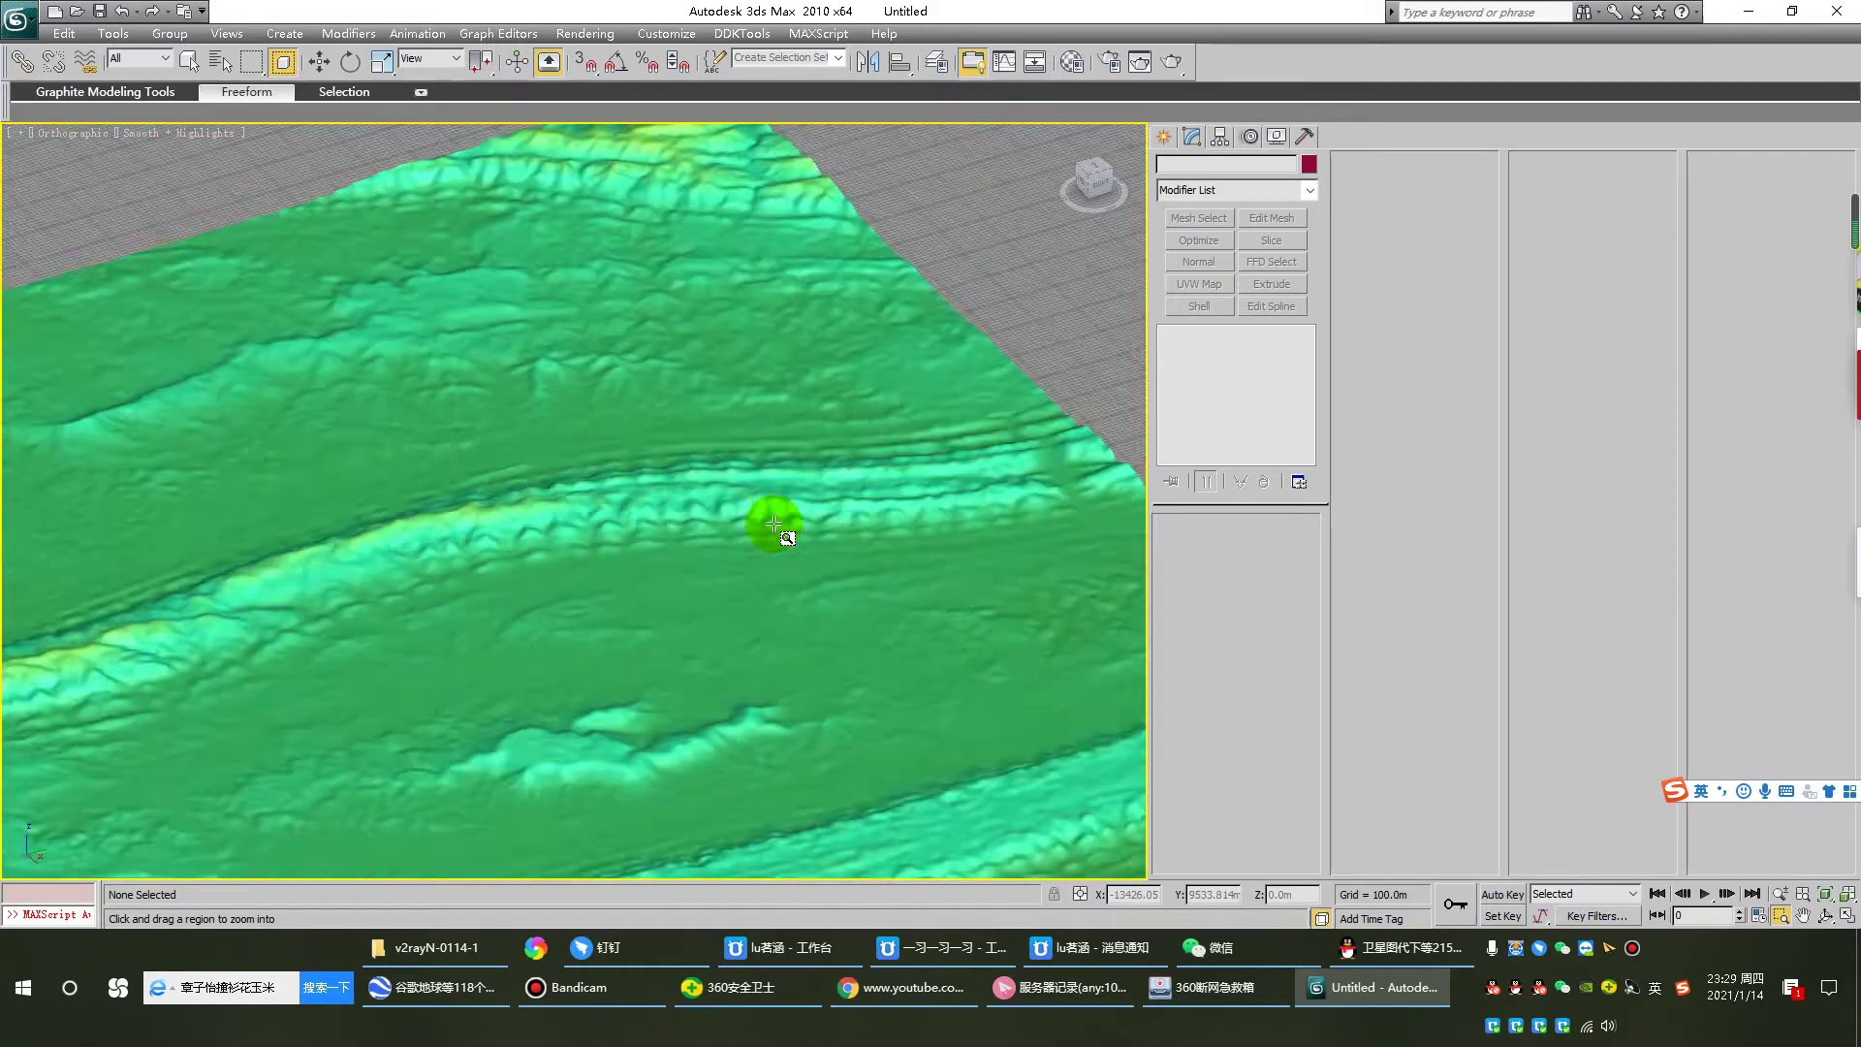
Step: Save the scene as 重庆局部地形.max in the 重庆局部地形 folder inside 工作 on drive I:, overwriting the existing file
scroll(774, 524, down, 5)
alt+middle_drag(781, 636, 789, 655)
middle_drag(881, 840, 857, 637)
key(ctrl+s)
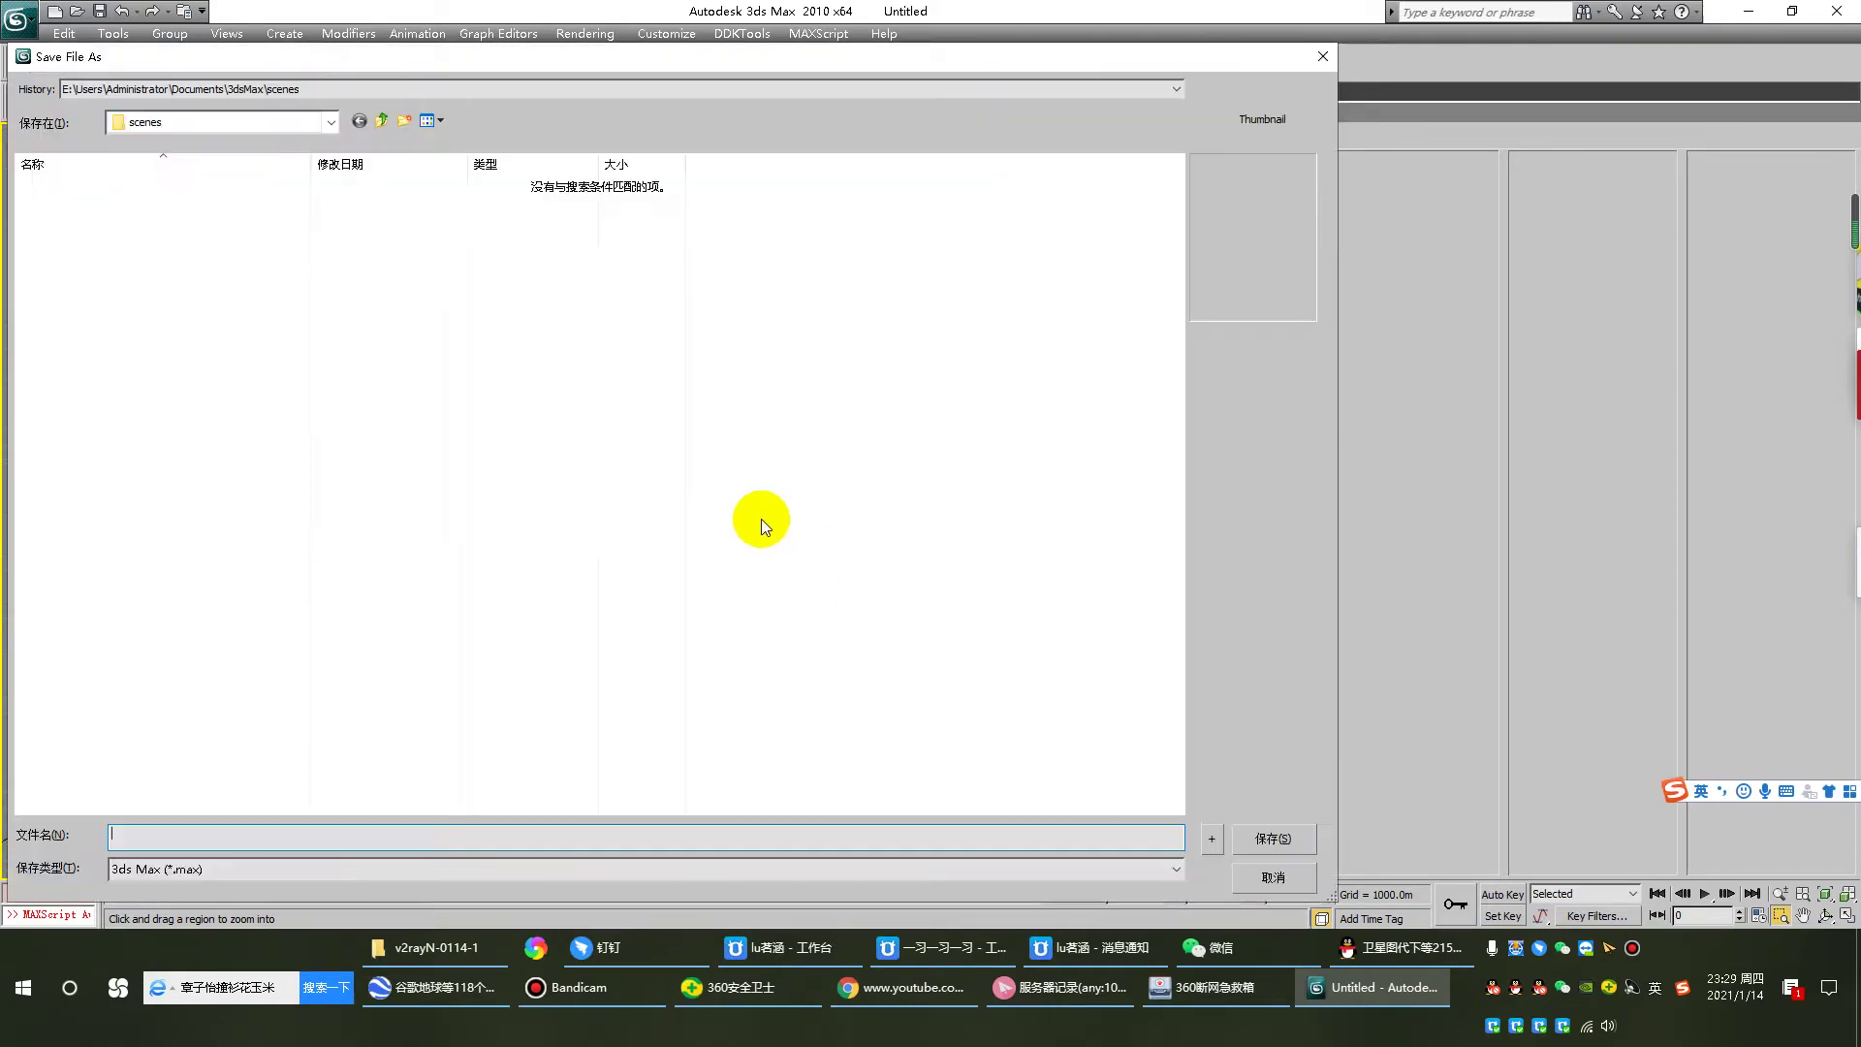
click(260, 122)
click(194, 516)
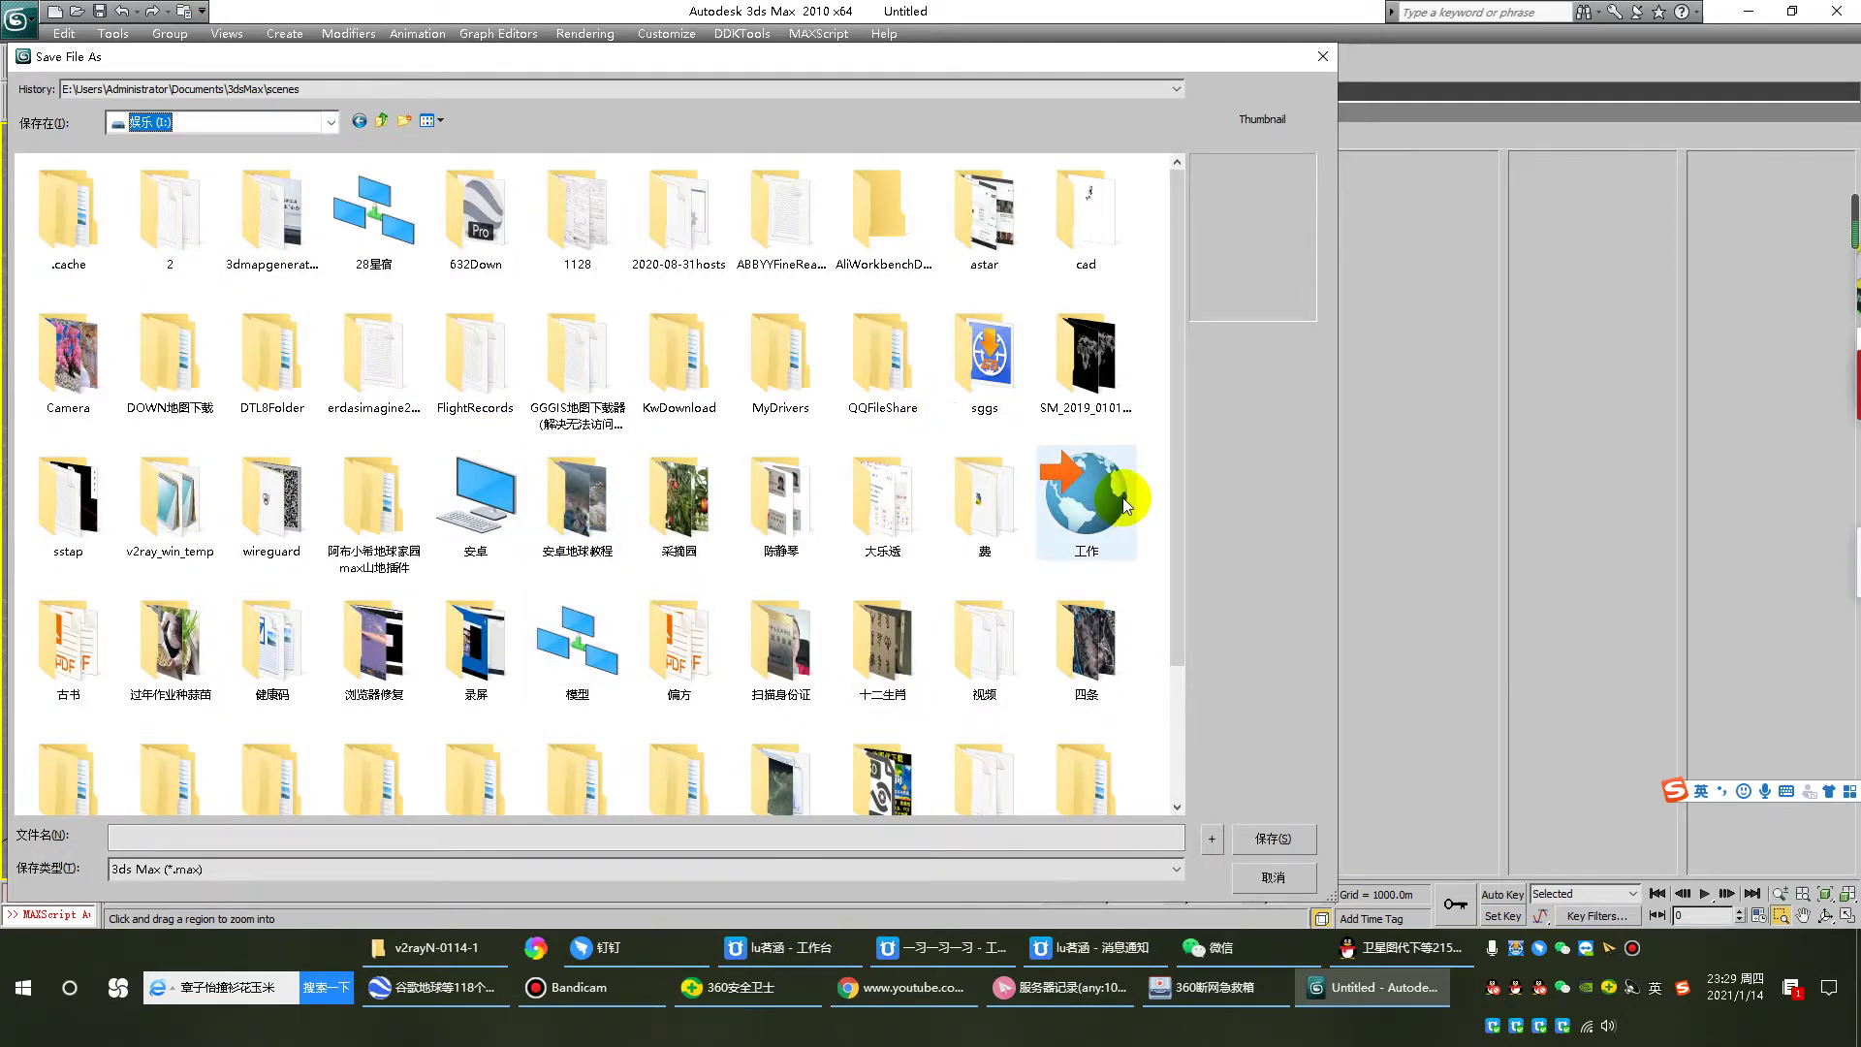
double_click(1078, 497)
scroll(873, 639, down, 10)
double_click(451, 734)
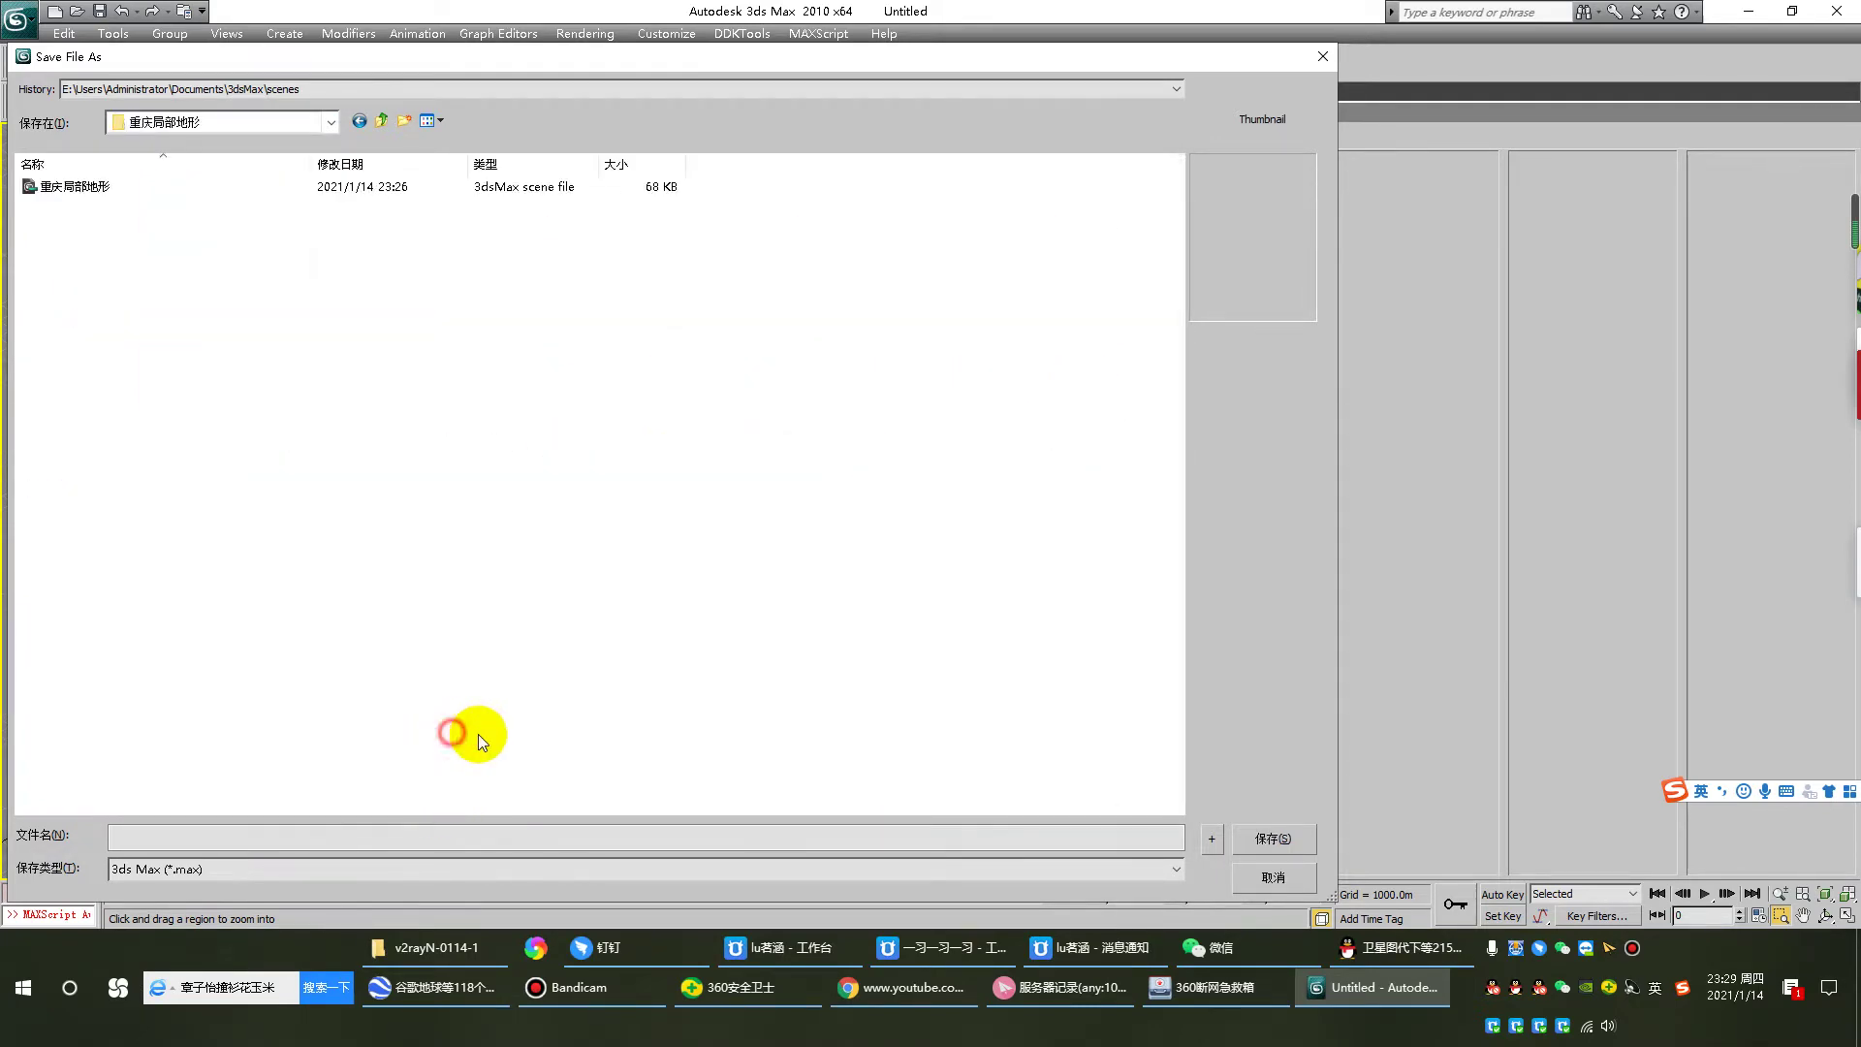
click(97, 186)
double_click(115, 189)
click(839, 547)
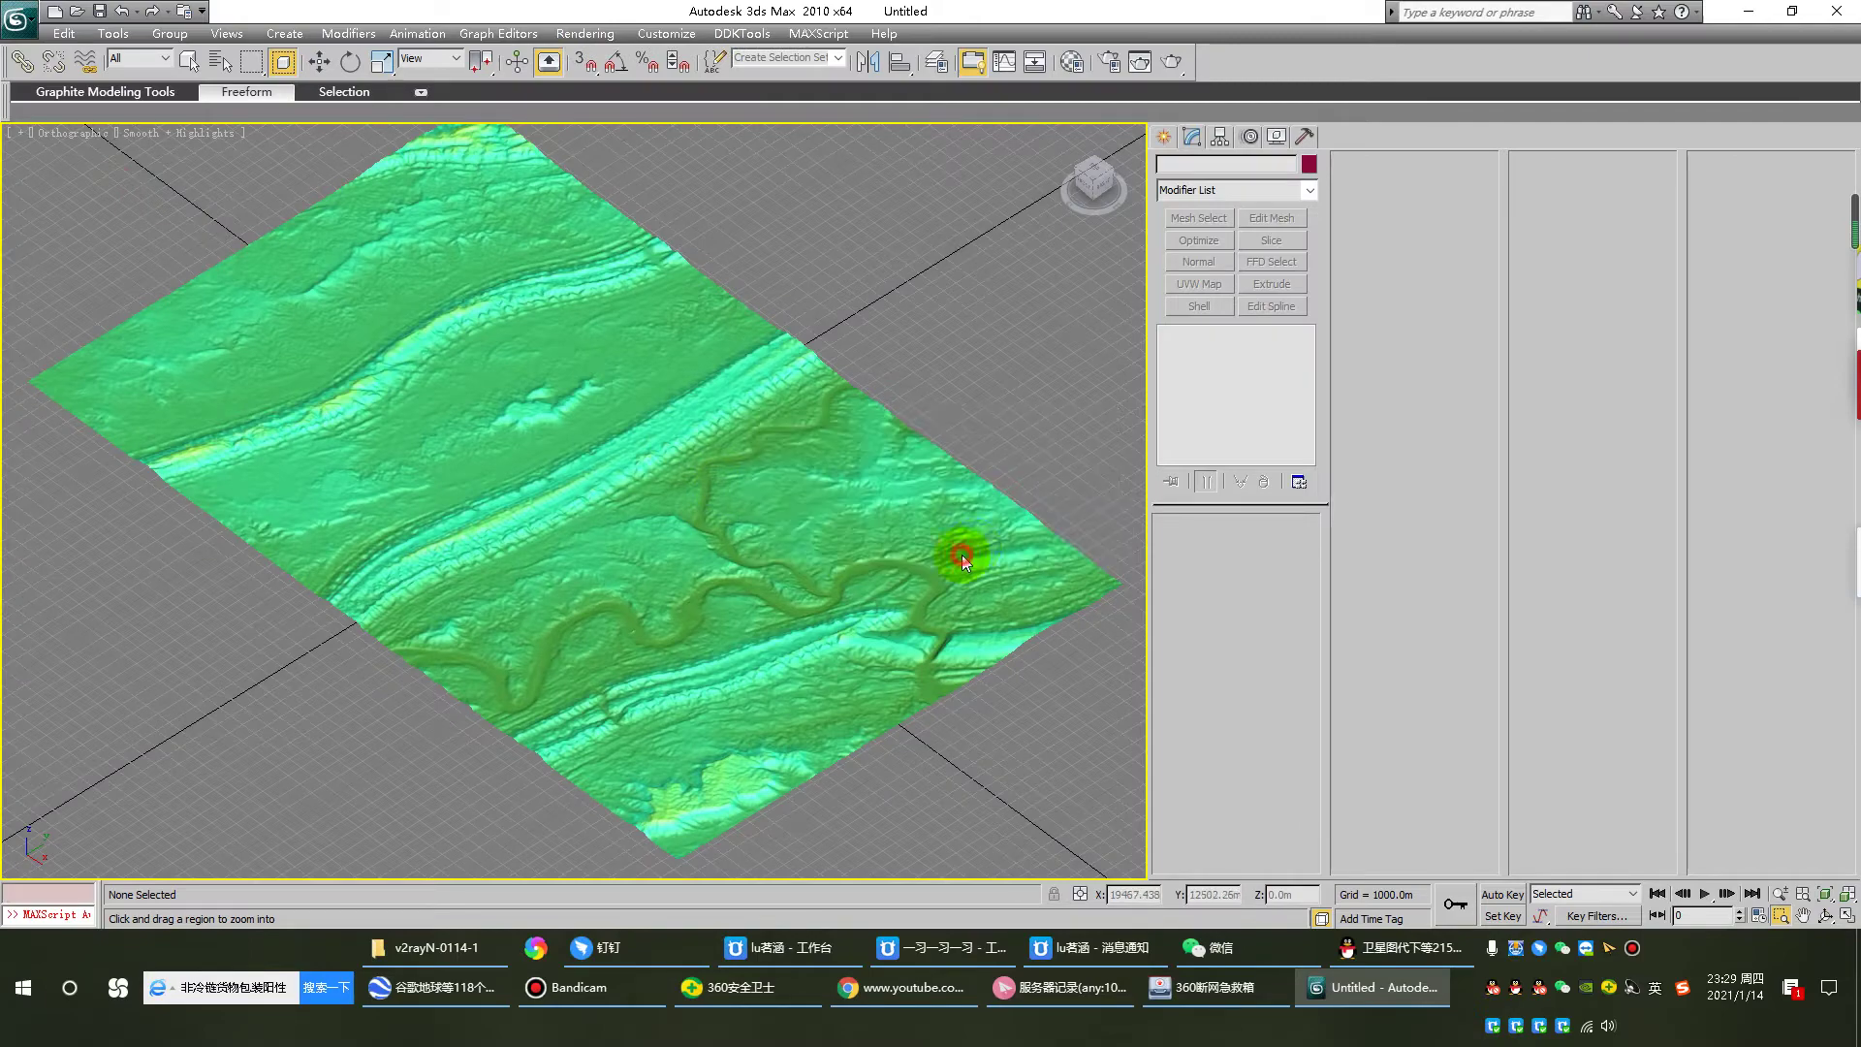
Step: Turn off Vertex Channel Display in the terrain's object properties, deselect the terrain and view its uncoloured surface
drag(558, 470, 1050, 754)
scroll(902, 623, up, 5)
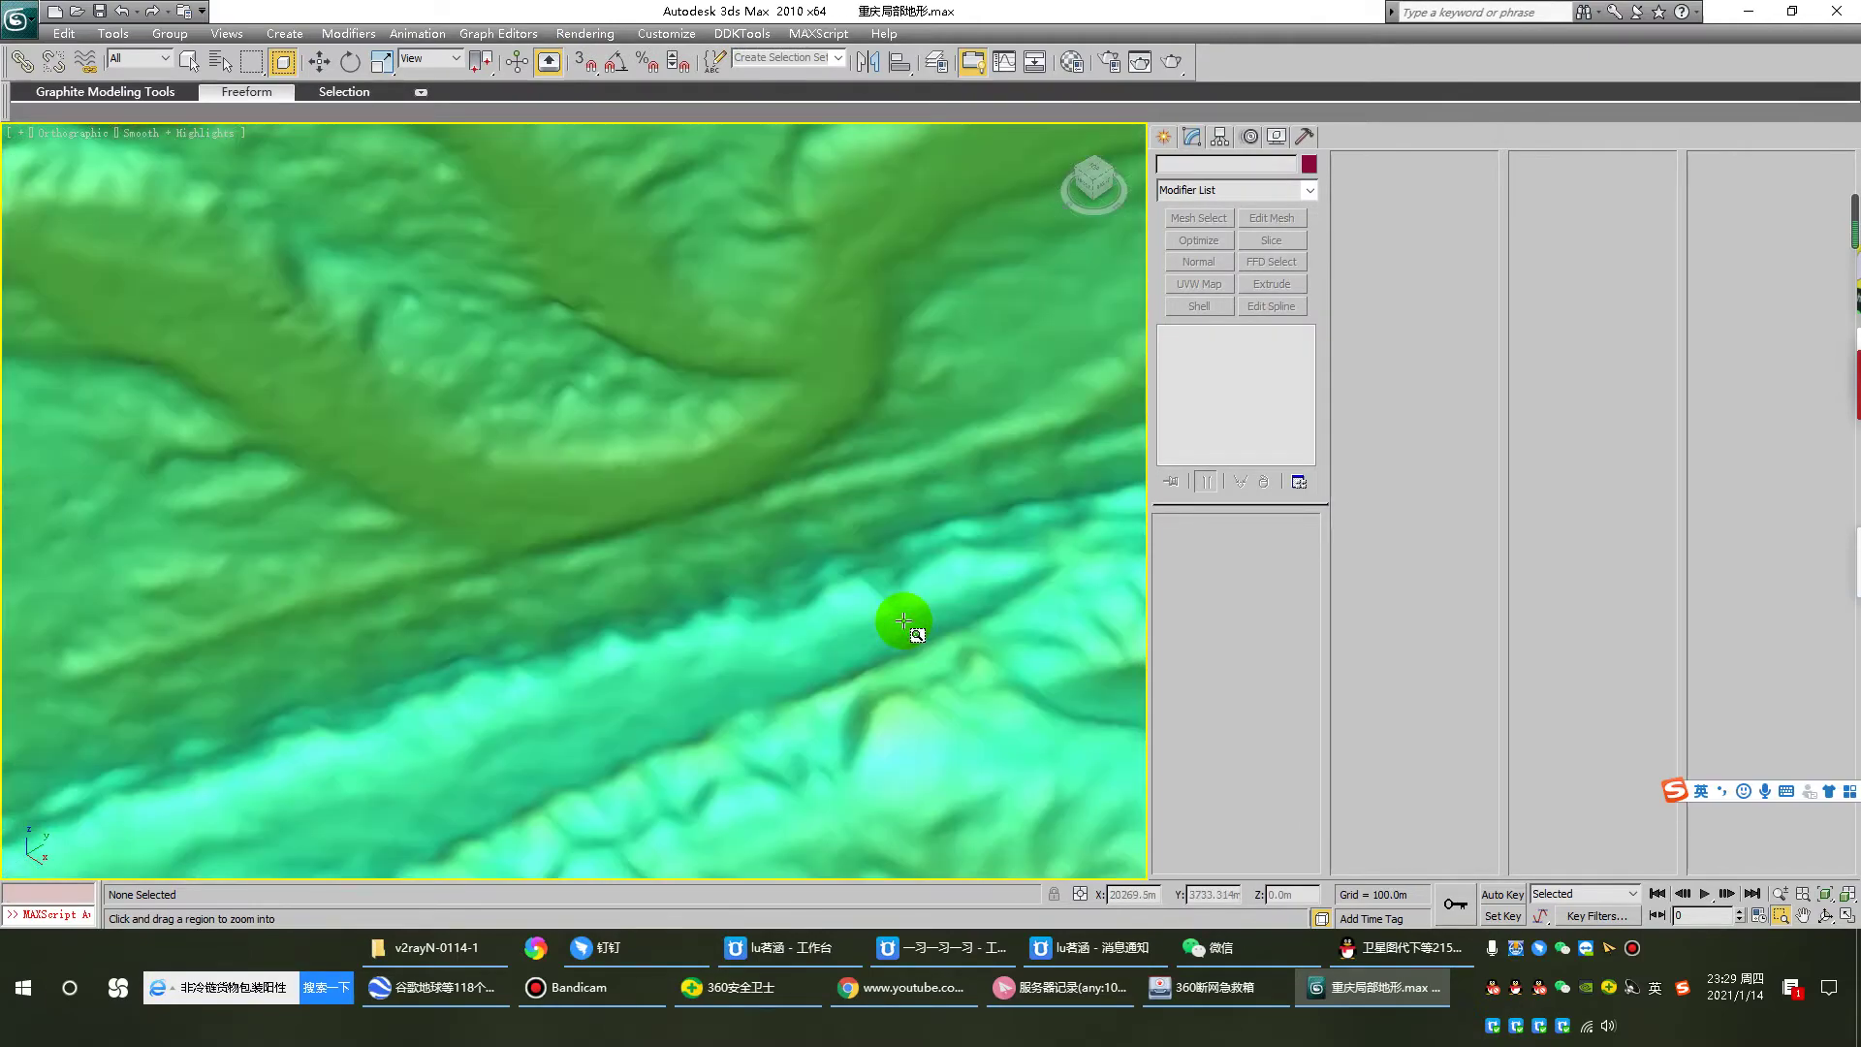
scroll(904, 620, down, 5)
right_click(827, 542)
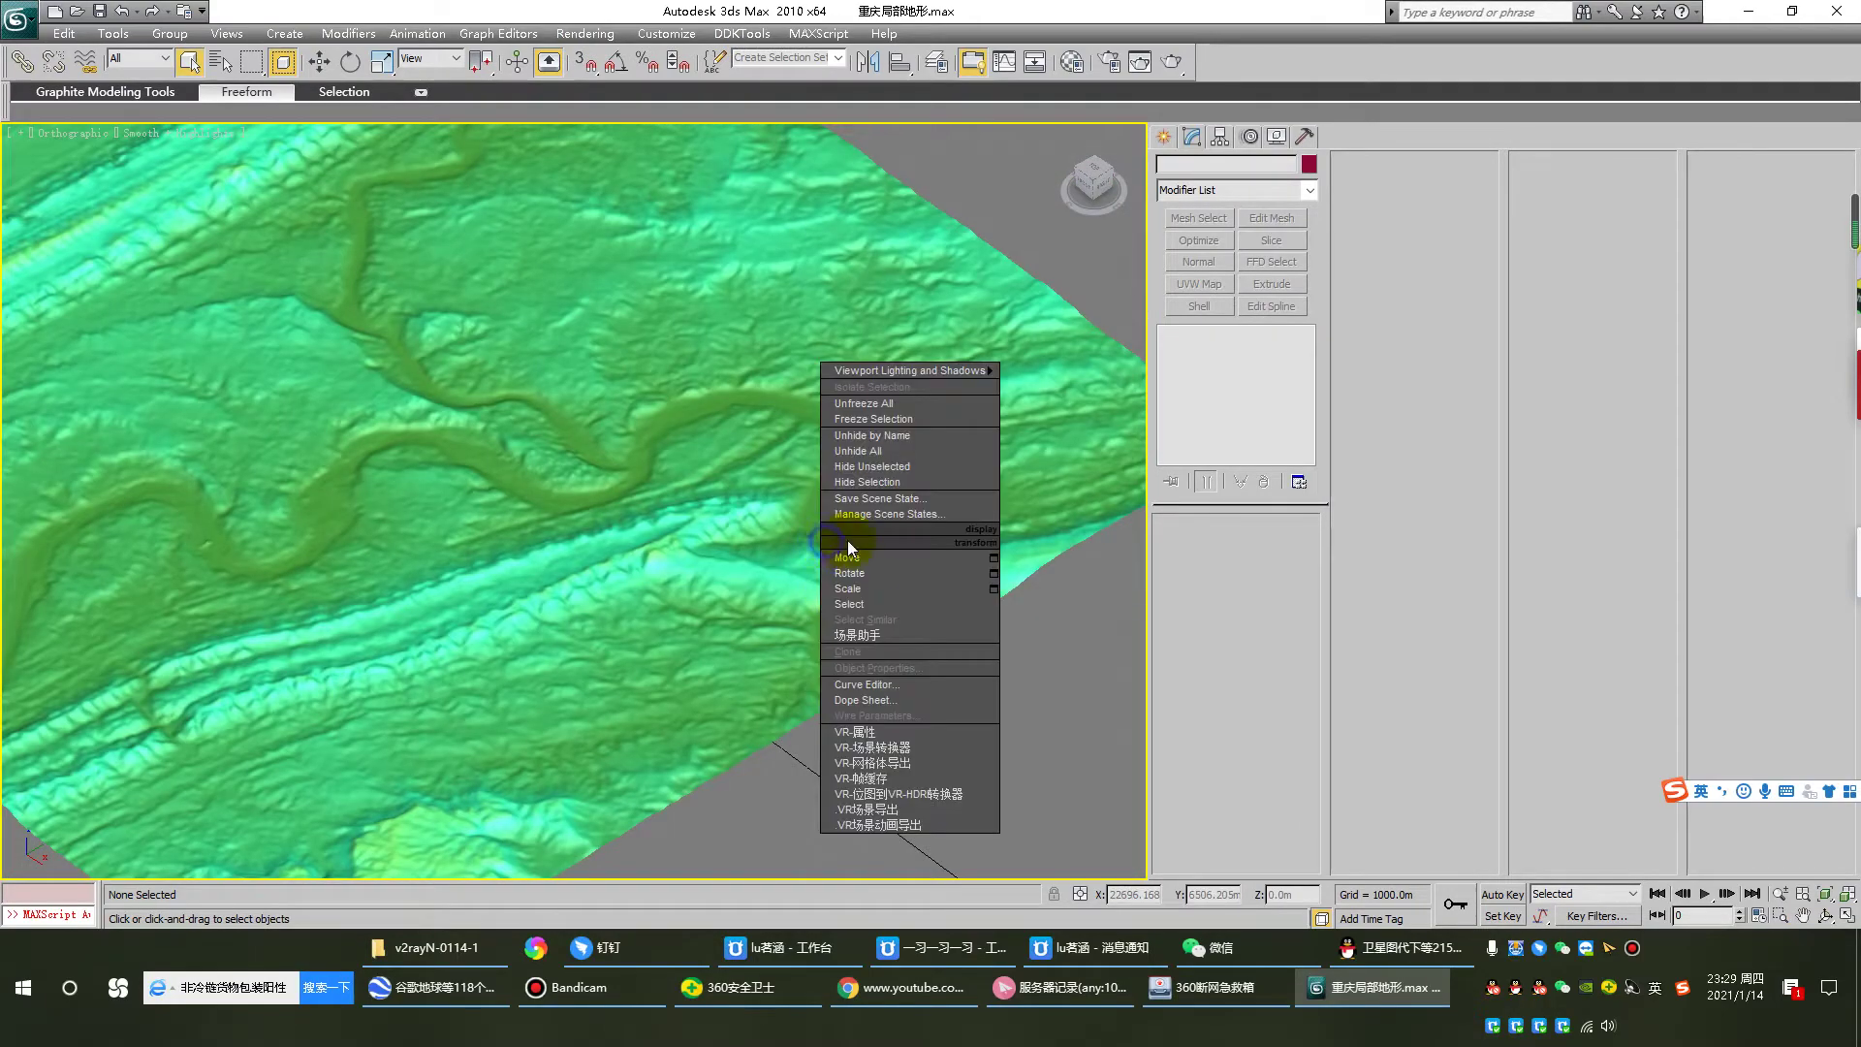
click(847, 539)
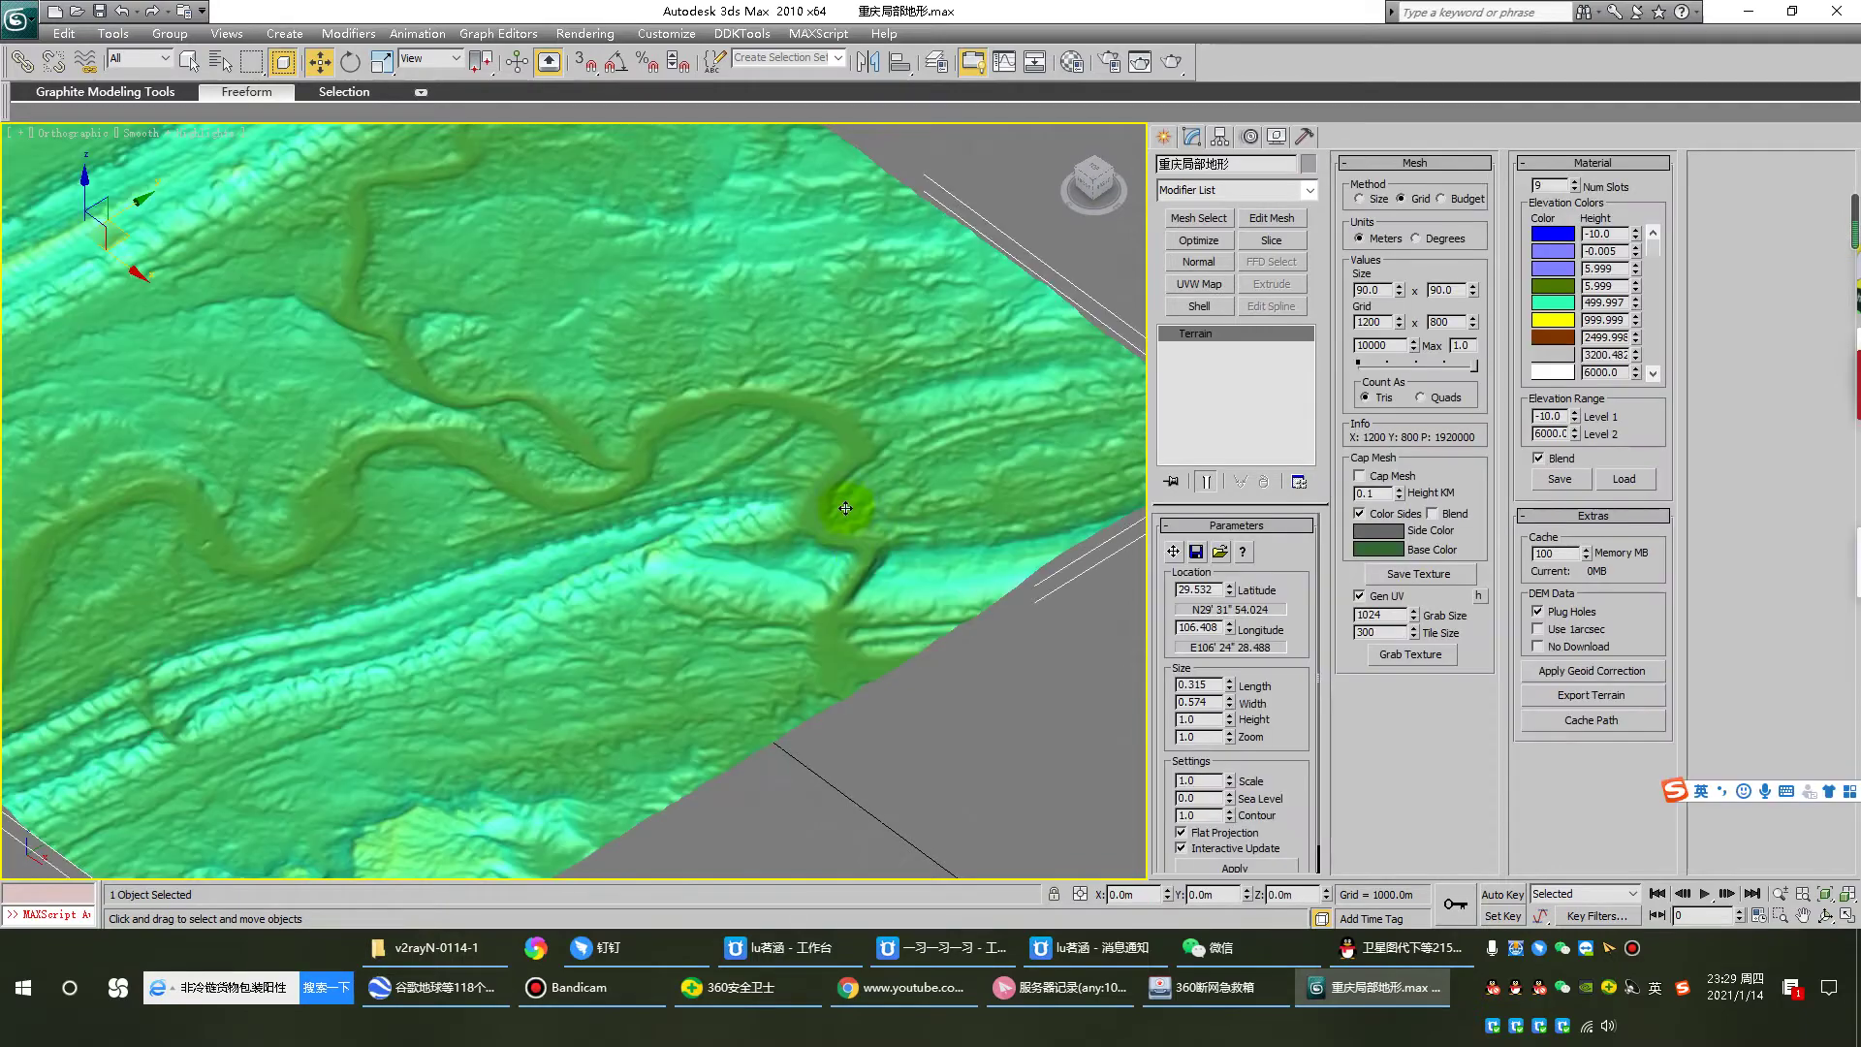
right_click(840, 508)
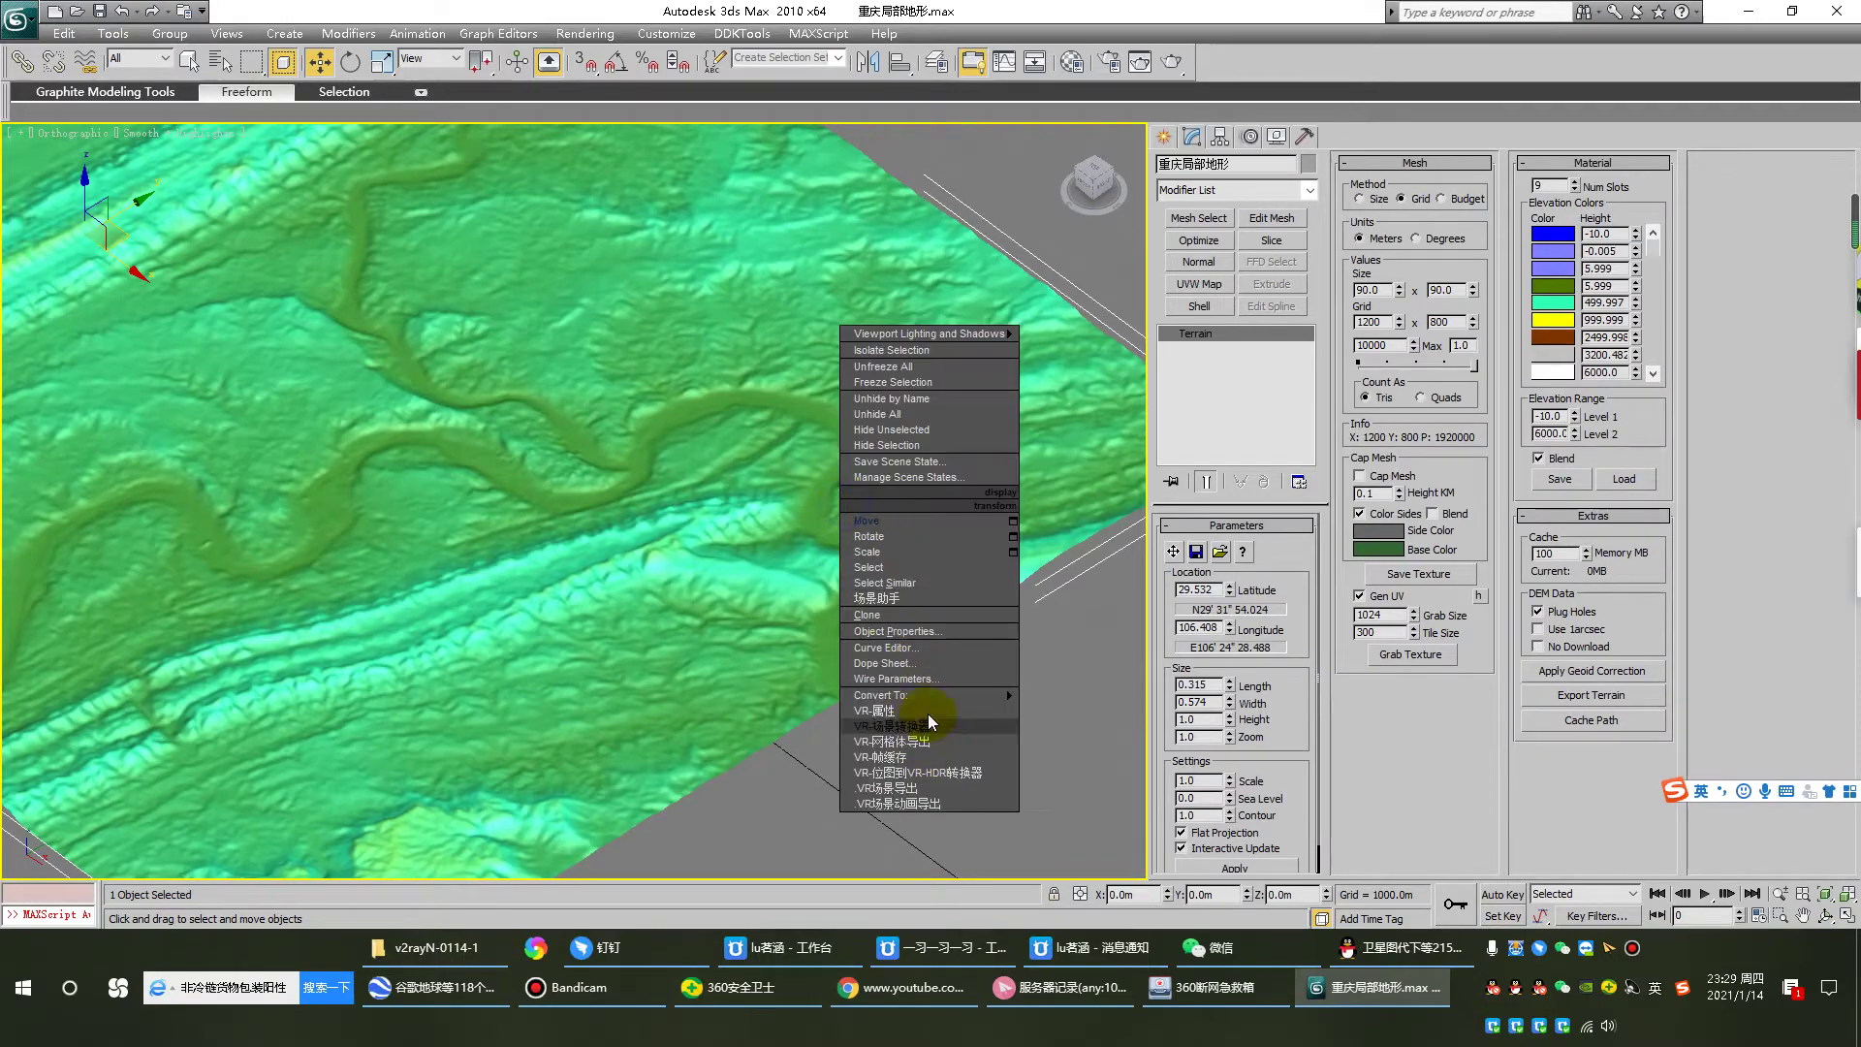
click(925, 631)
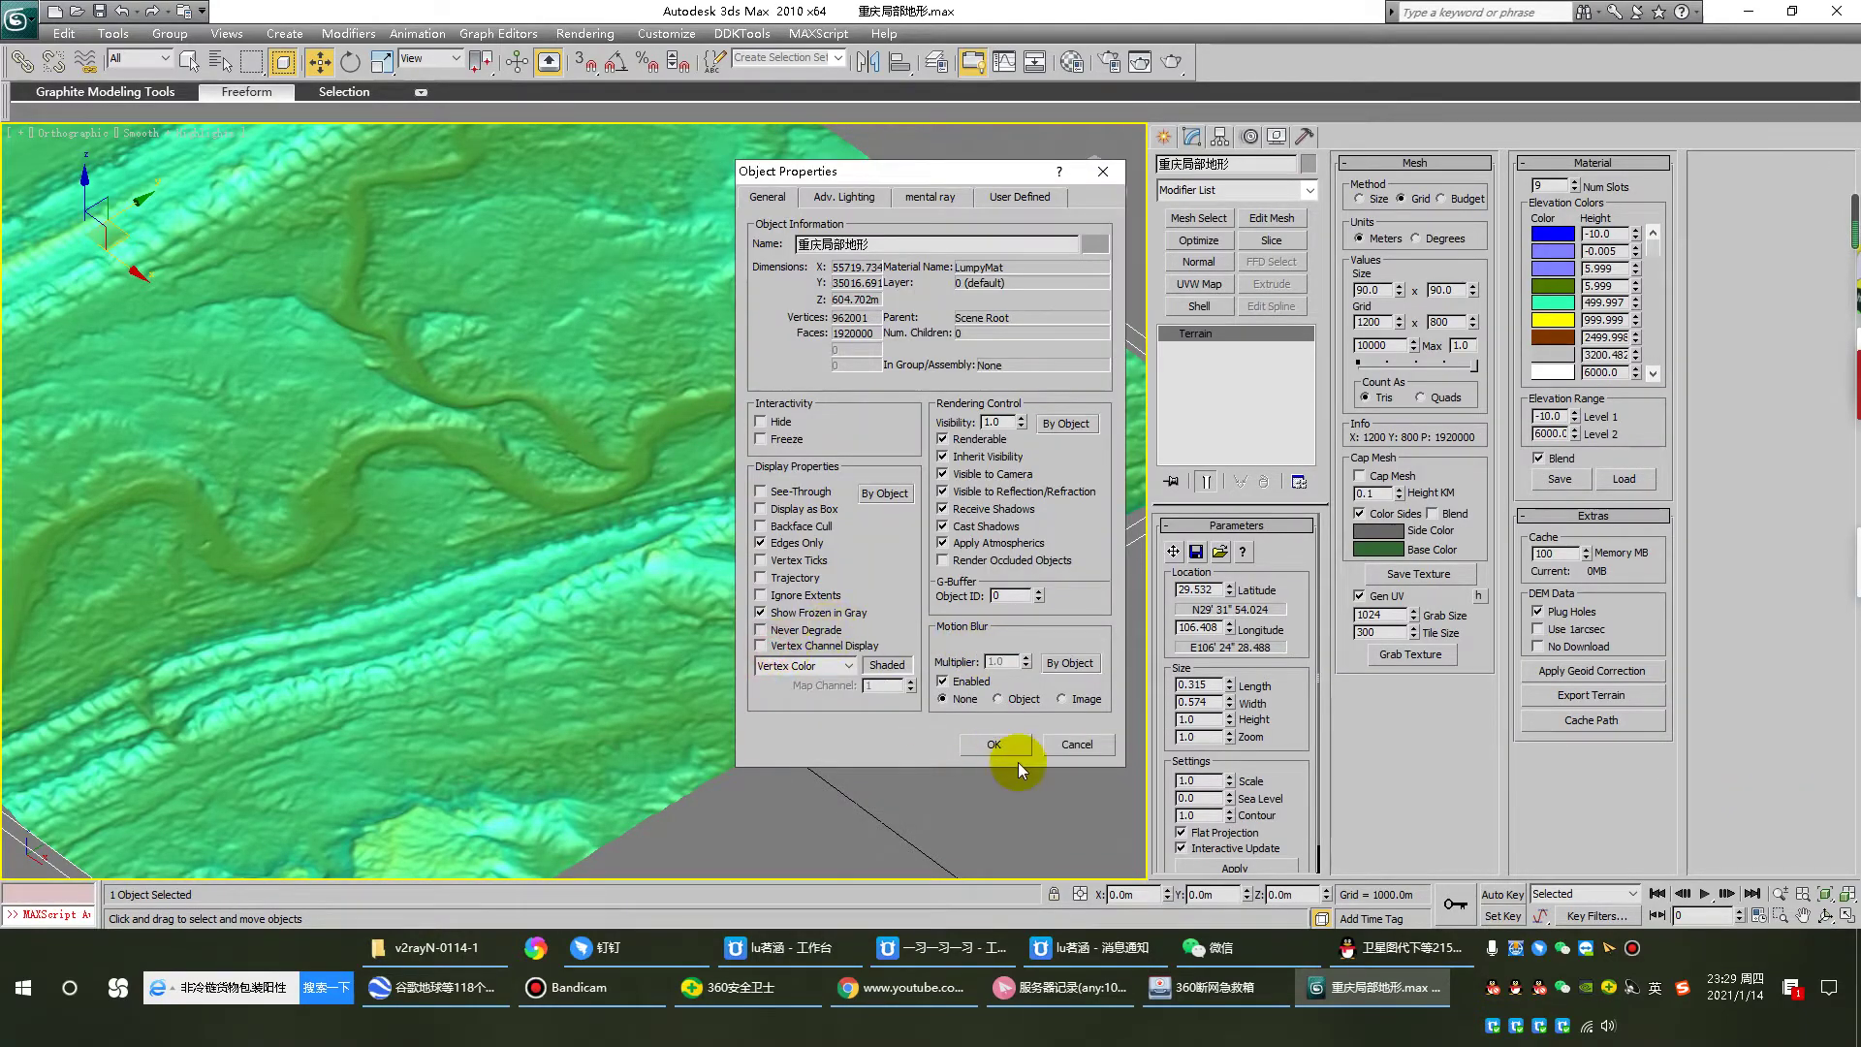
click(1014, 745)
click(983, 712)
scroll(917, 643, down, 3)
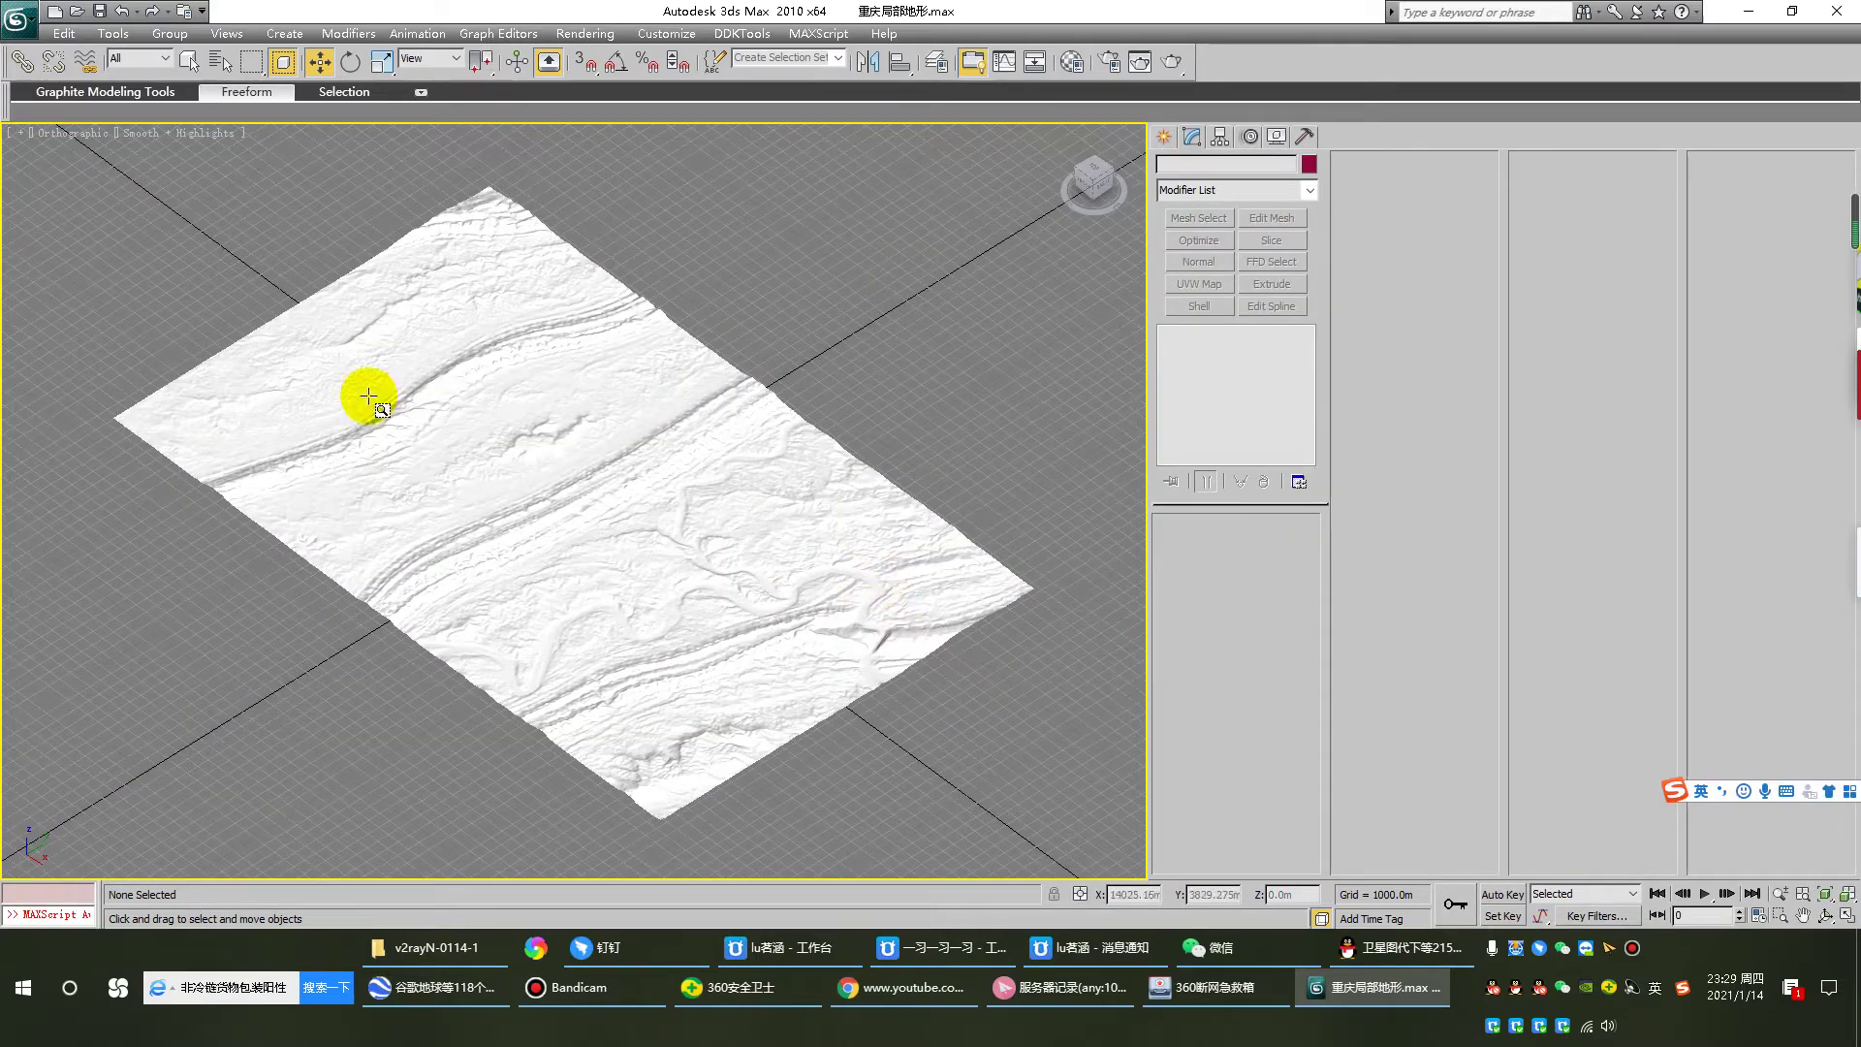
drag(329, 363, 874, 715)
alt+middle_drag(881, 710, 805, 675)
middle_drag(578, 678, 715, 579)
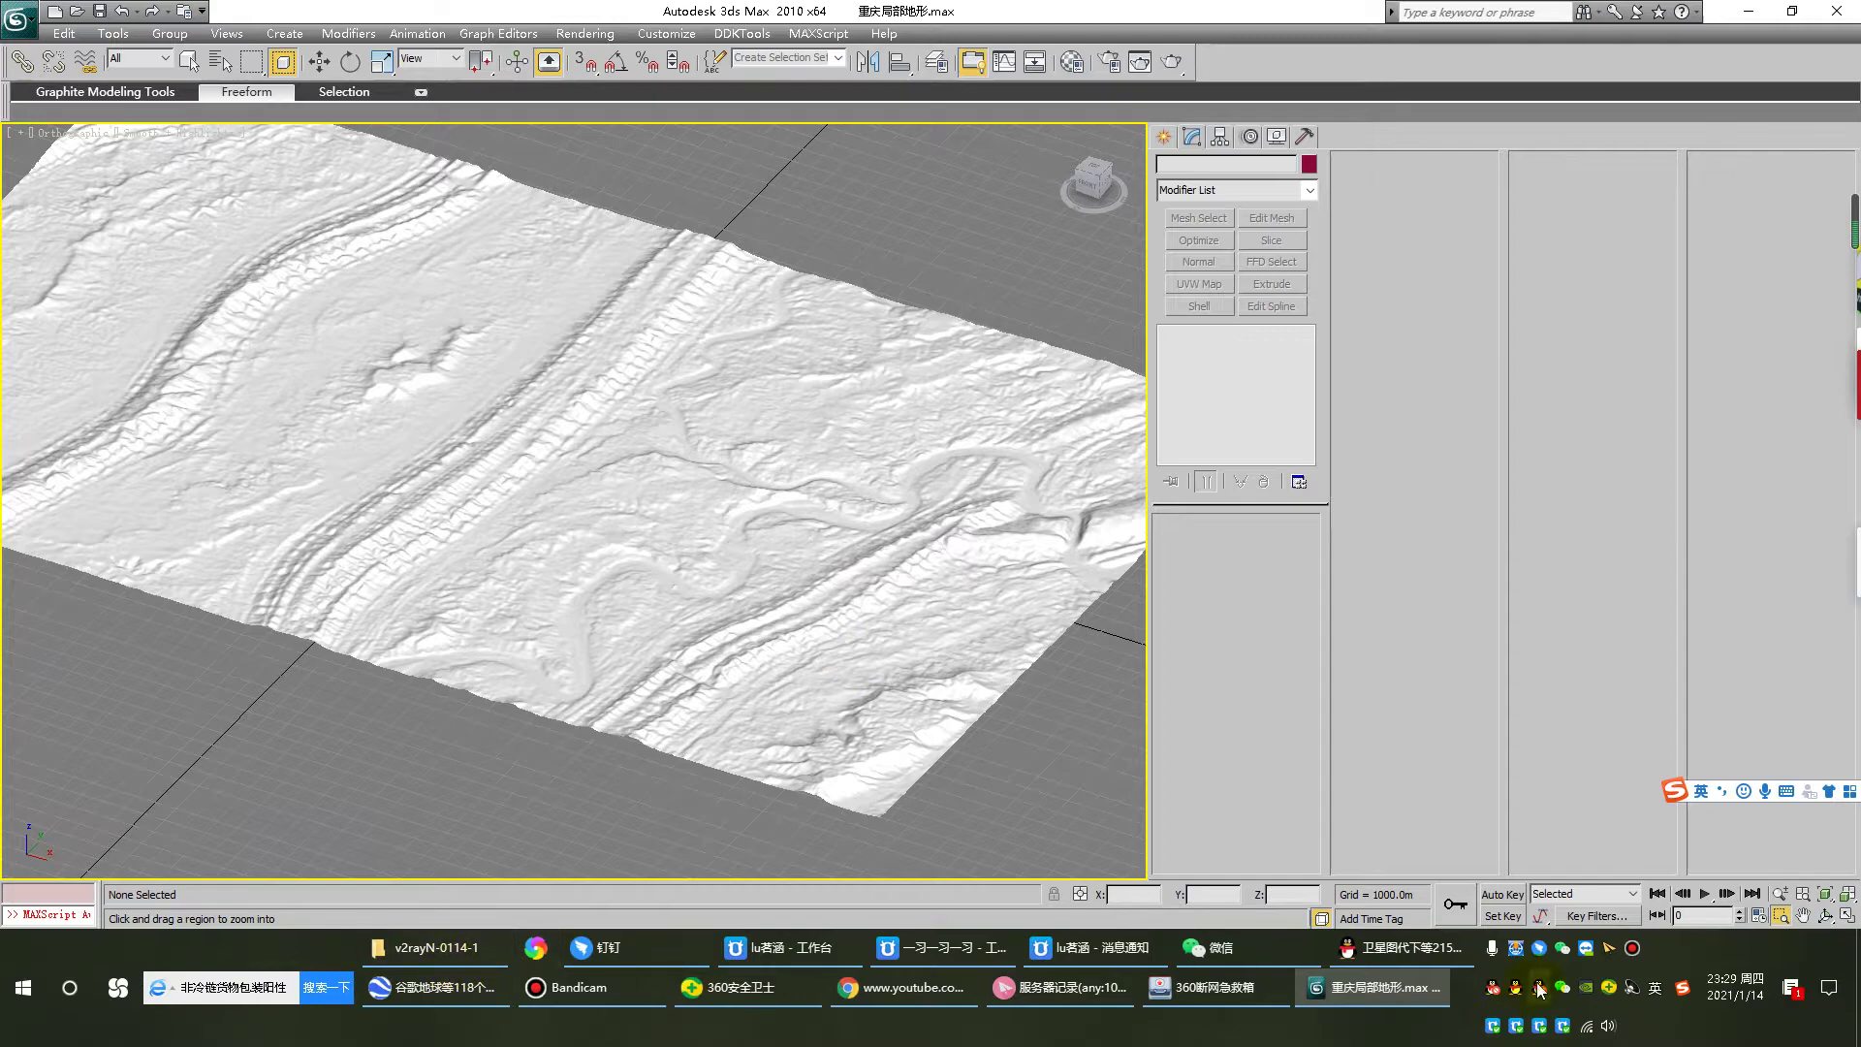
Step: Switch to the 水经注万能地图下载器 map downloader and load the 重庆局部地形 KML from SGDownload as the download area
click(1519, 947)
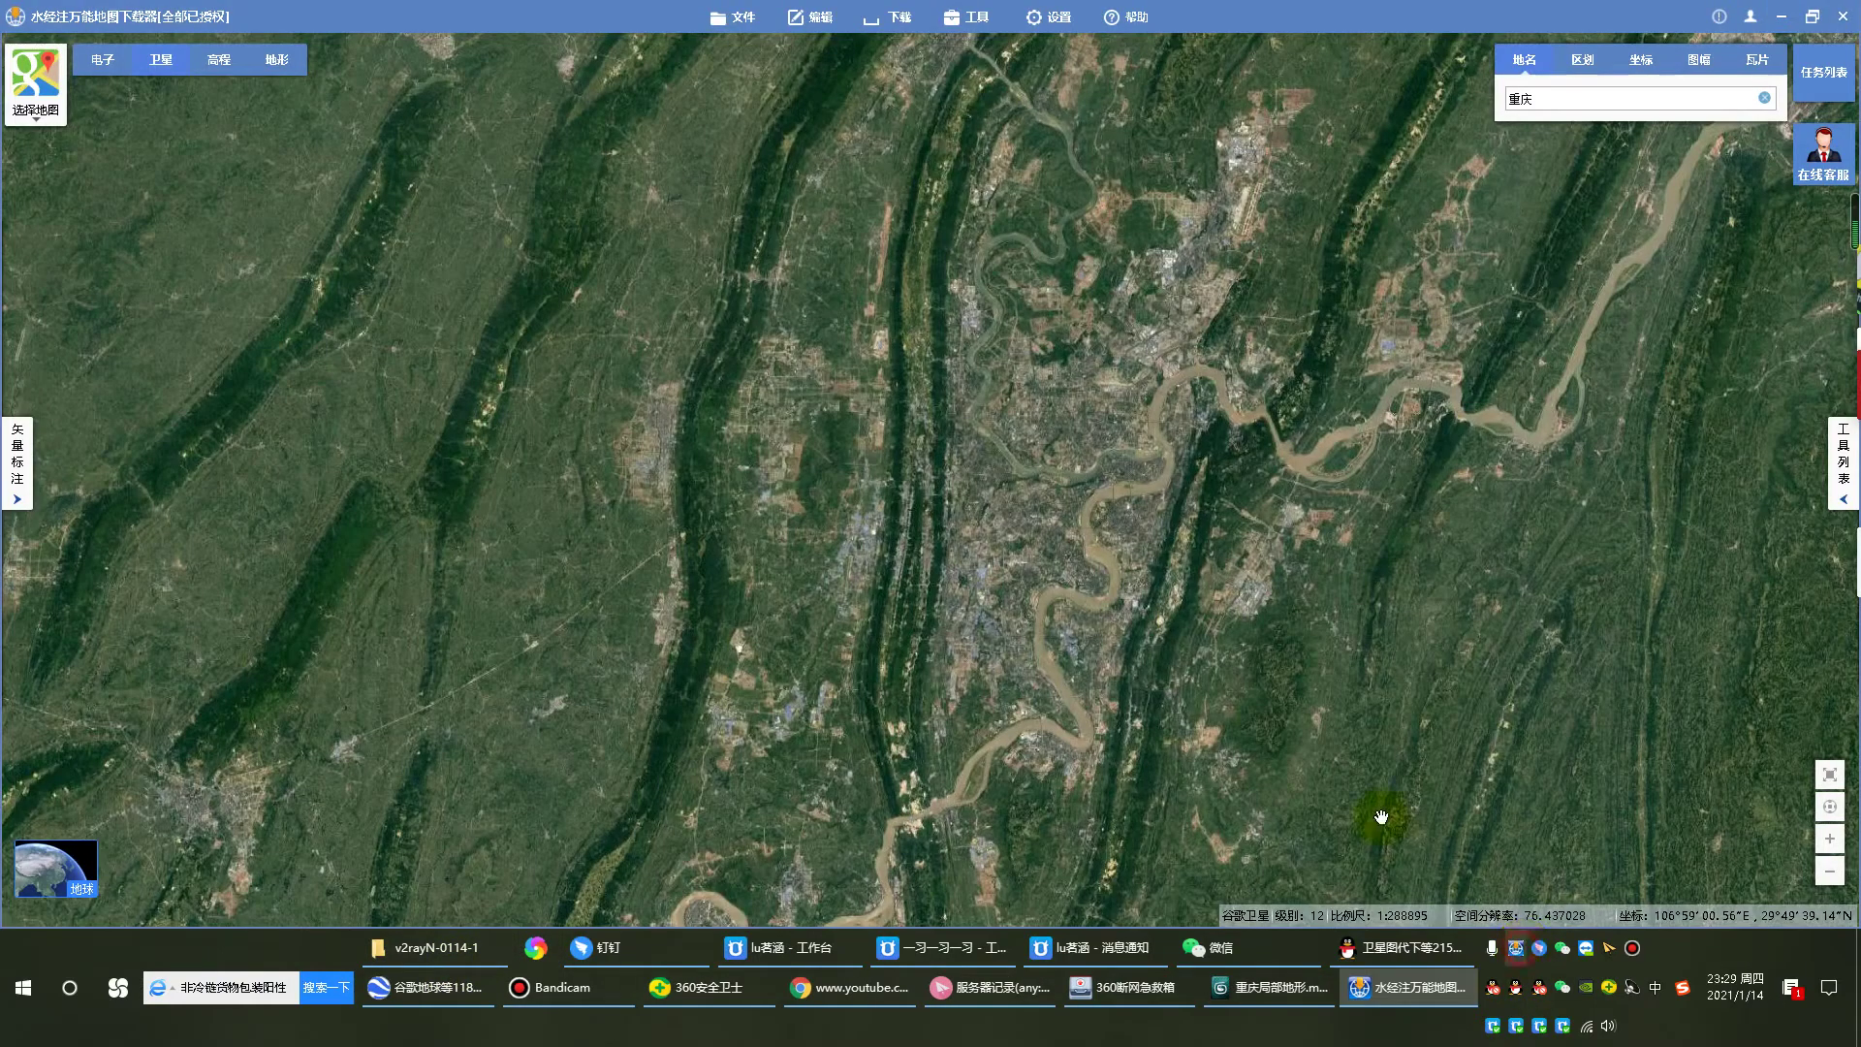
click(902, 39)
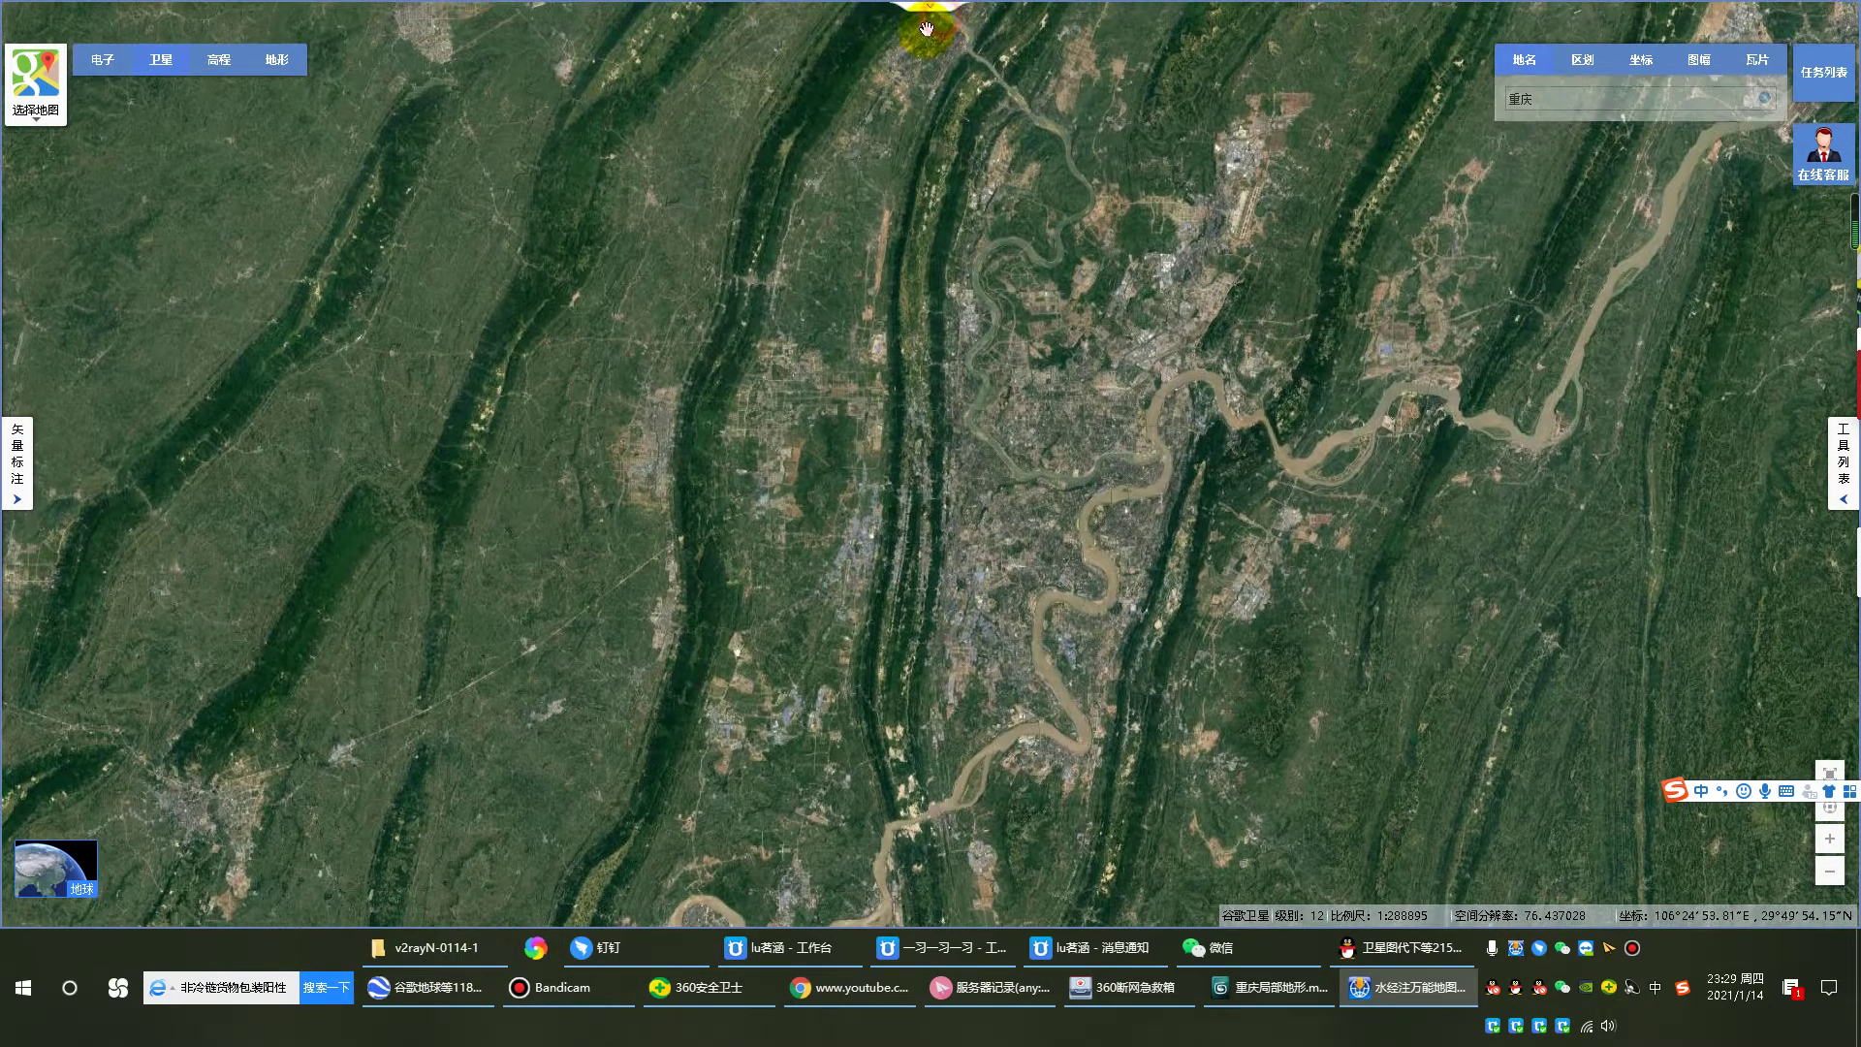
click(887, 17)
click(934, 160)
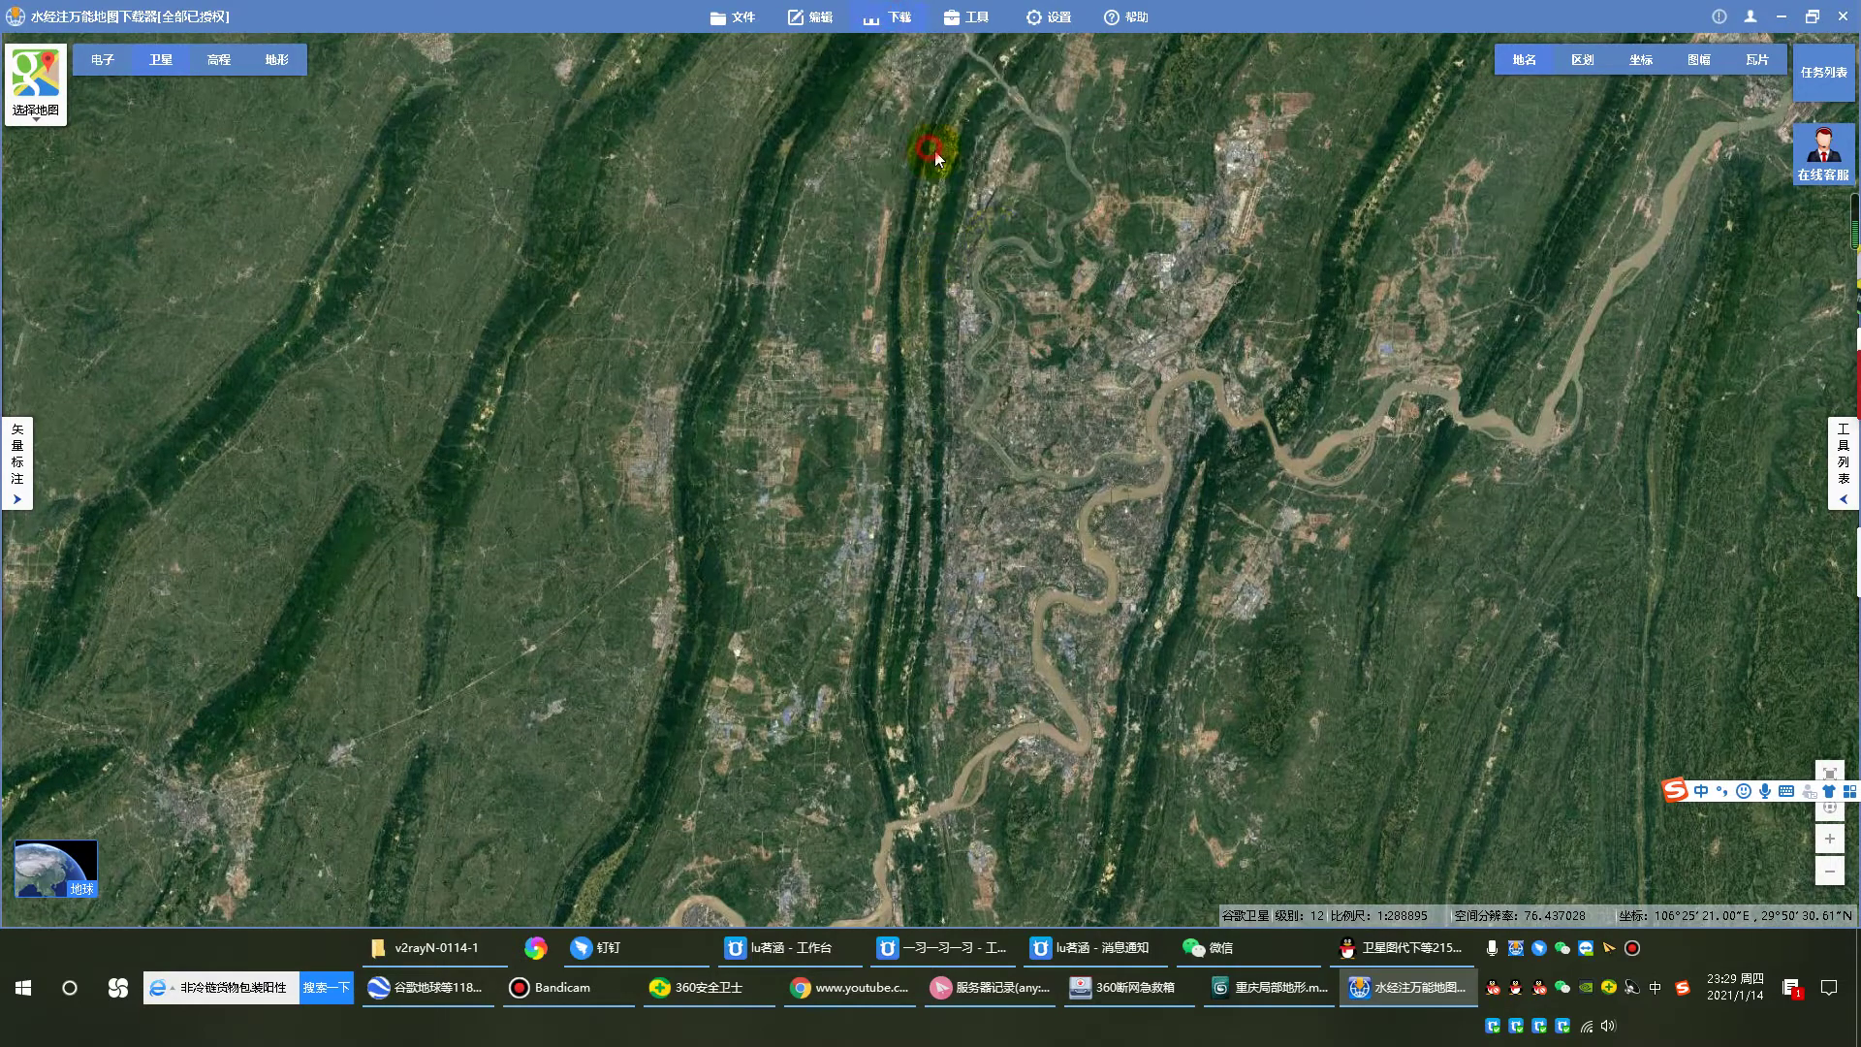
click(1086, 403)
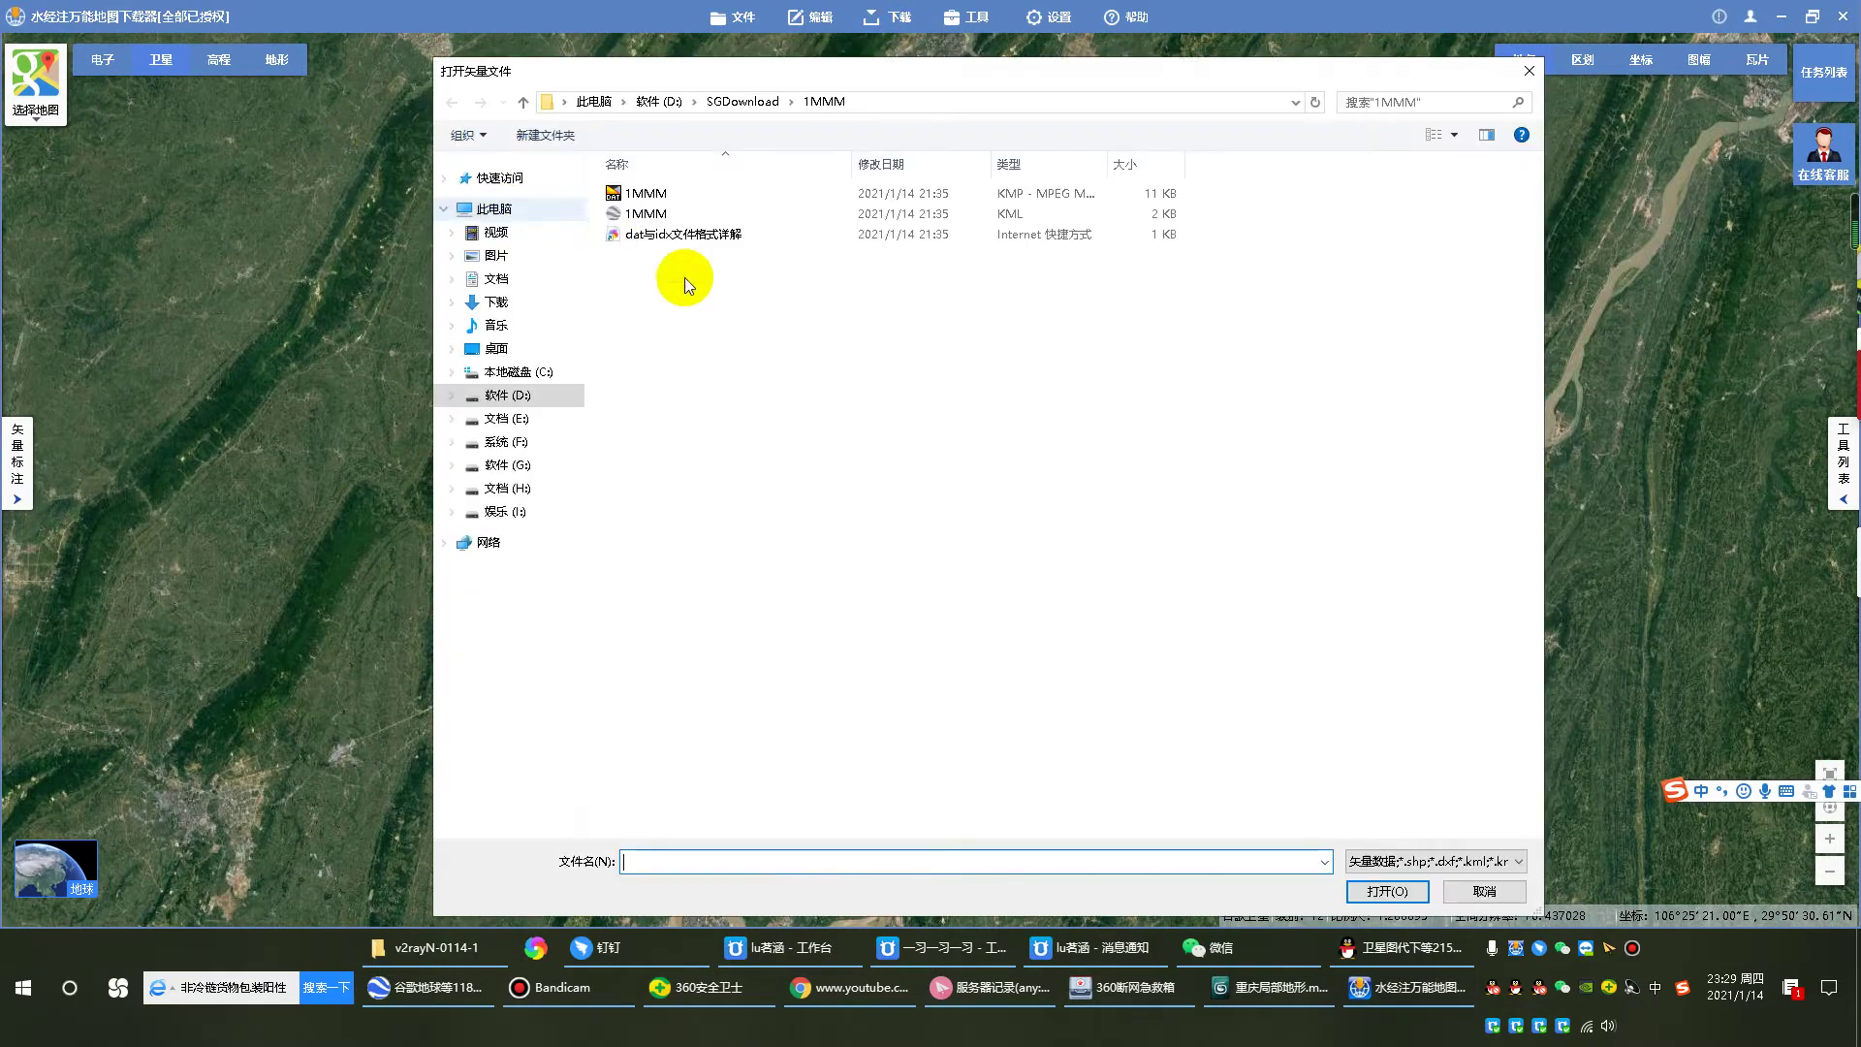
click(727, 100)
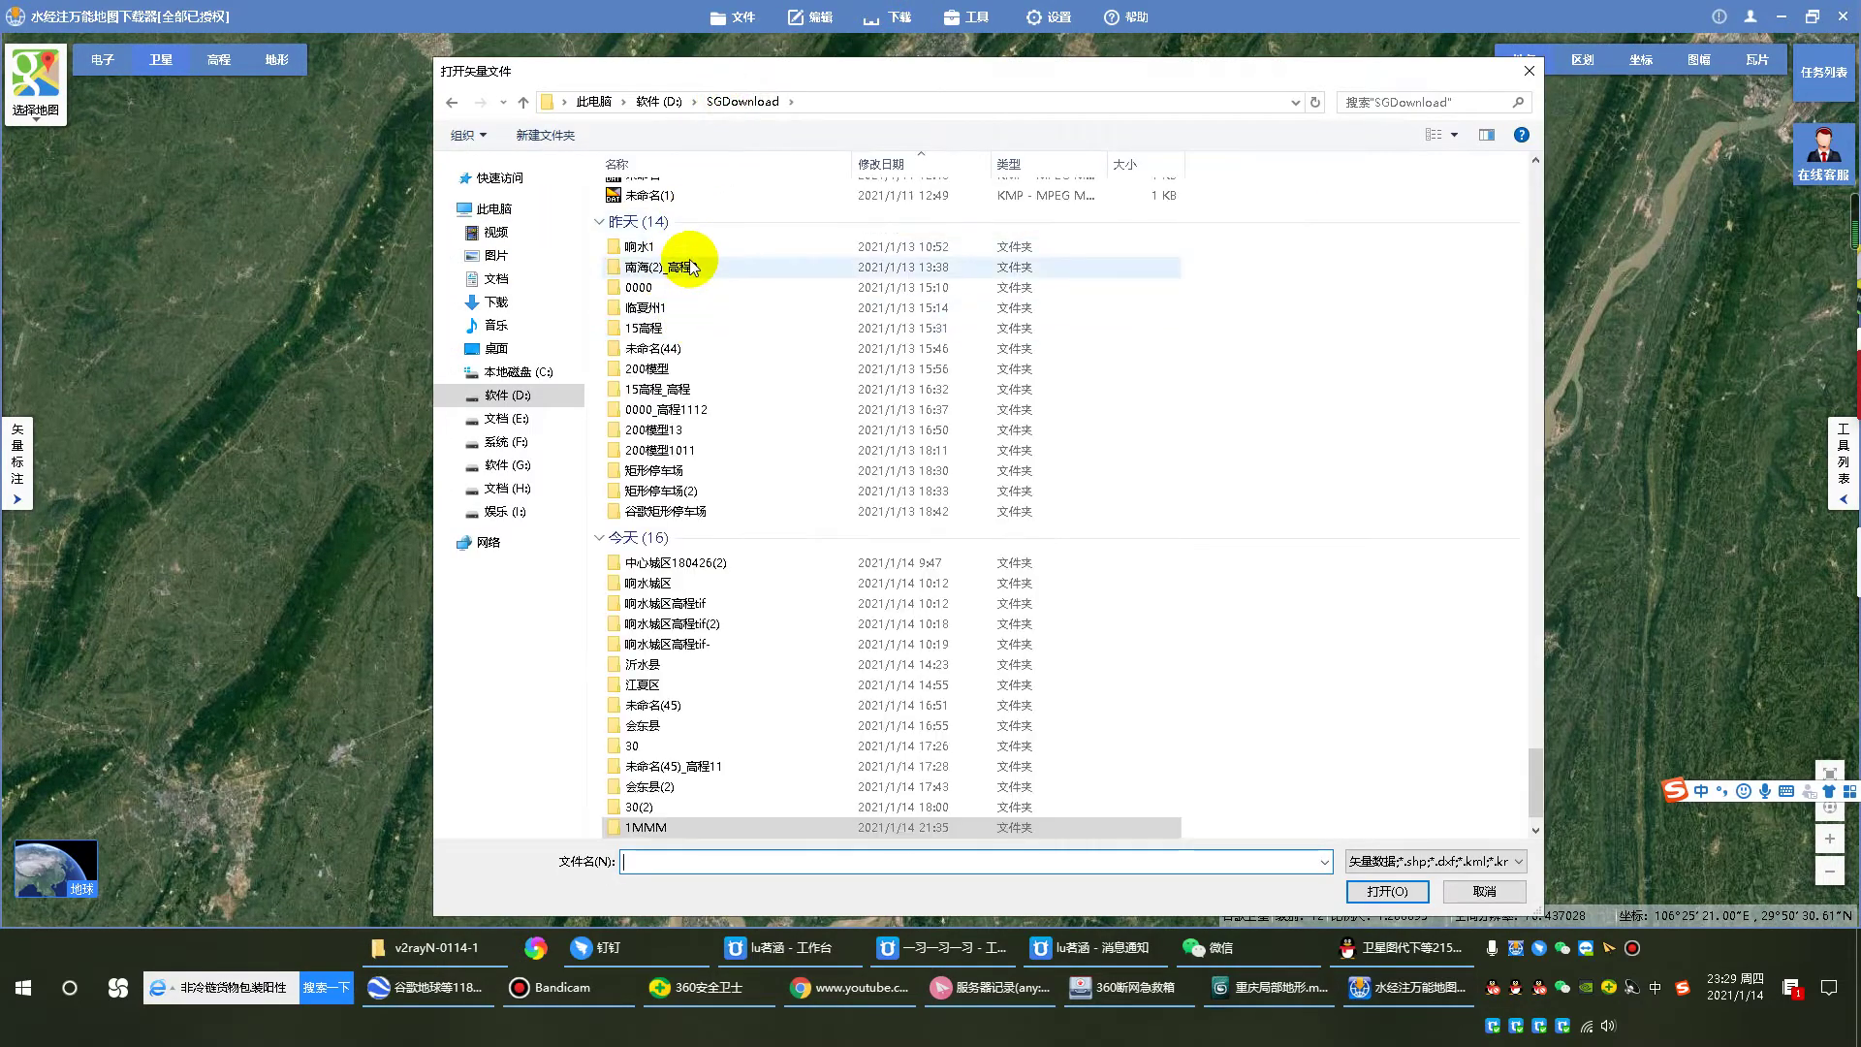
scroll(692, 281, down, 3)
double_click(732, 824)
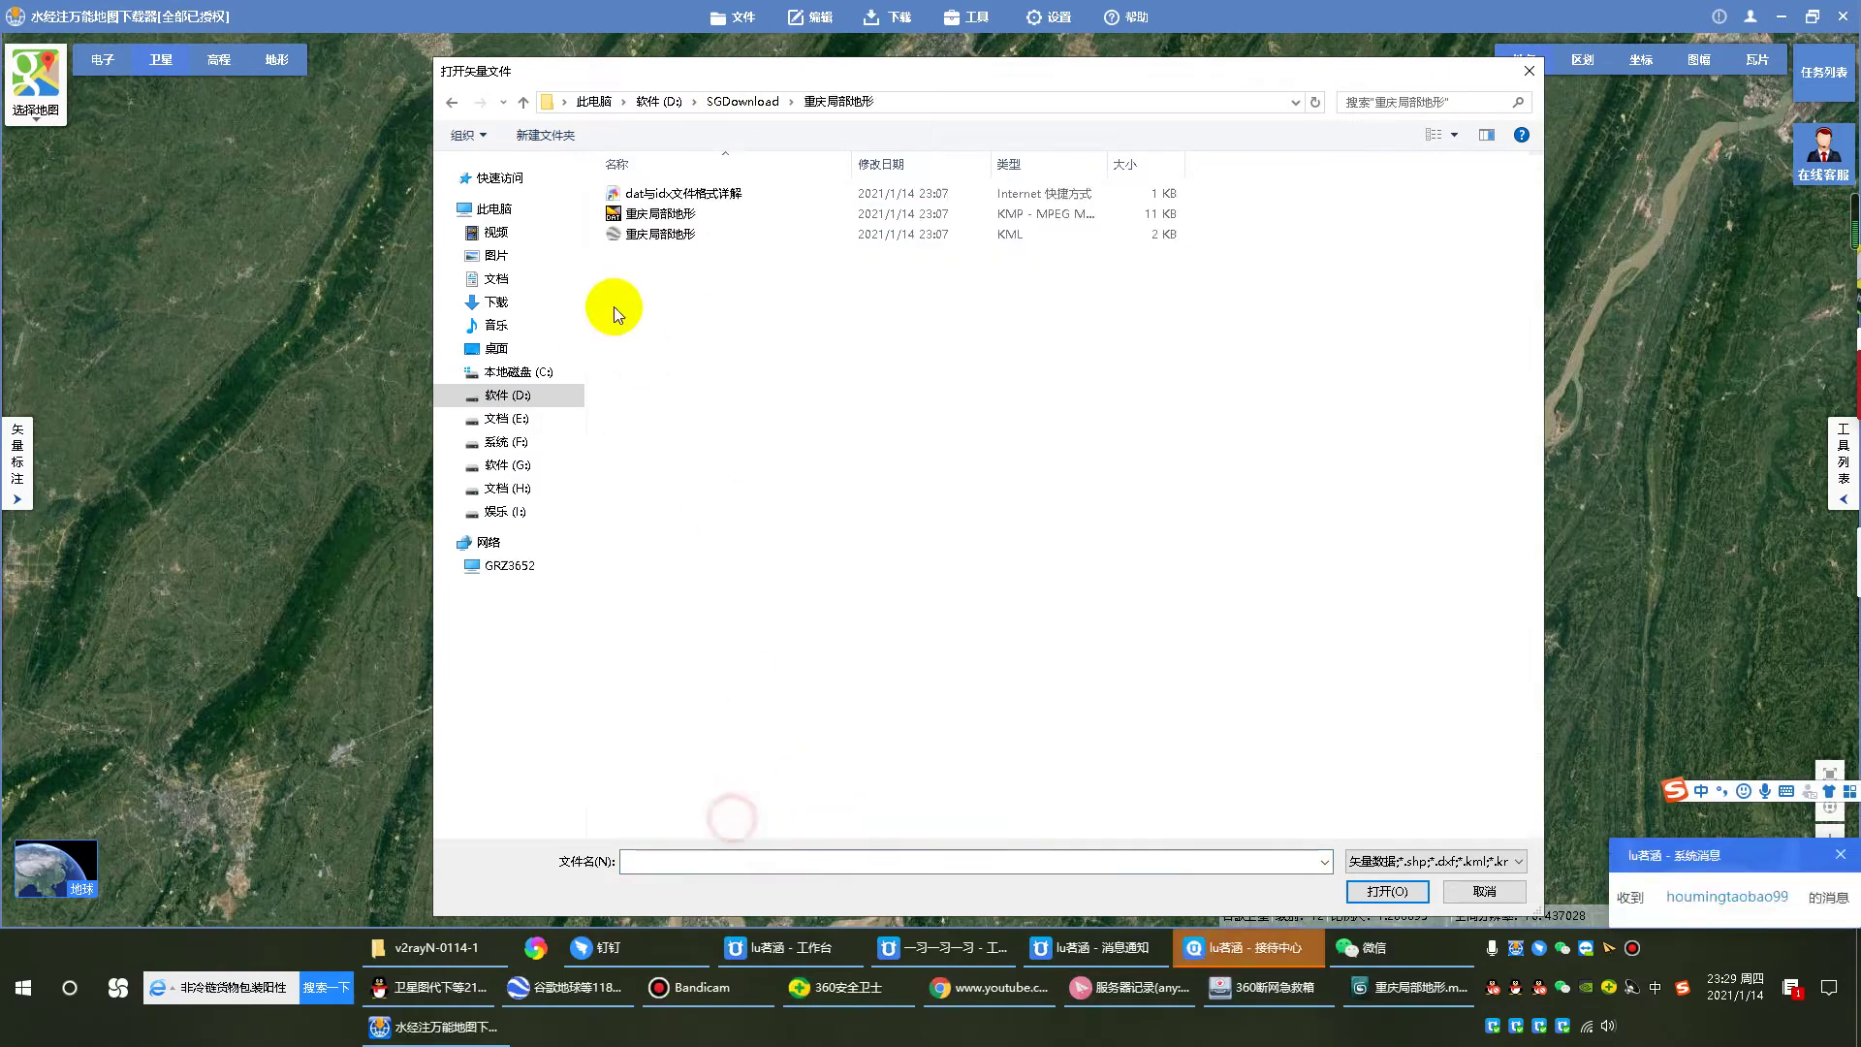
double_click(644, 232)
click(1010, 476)
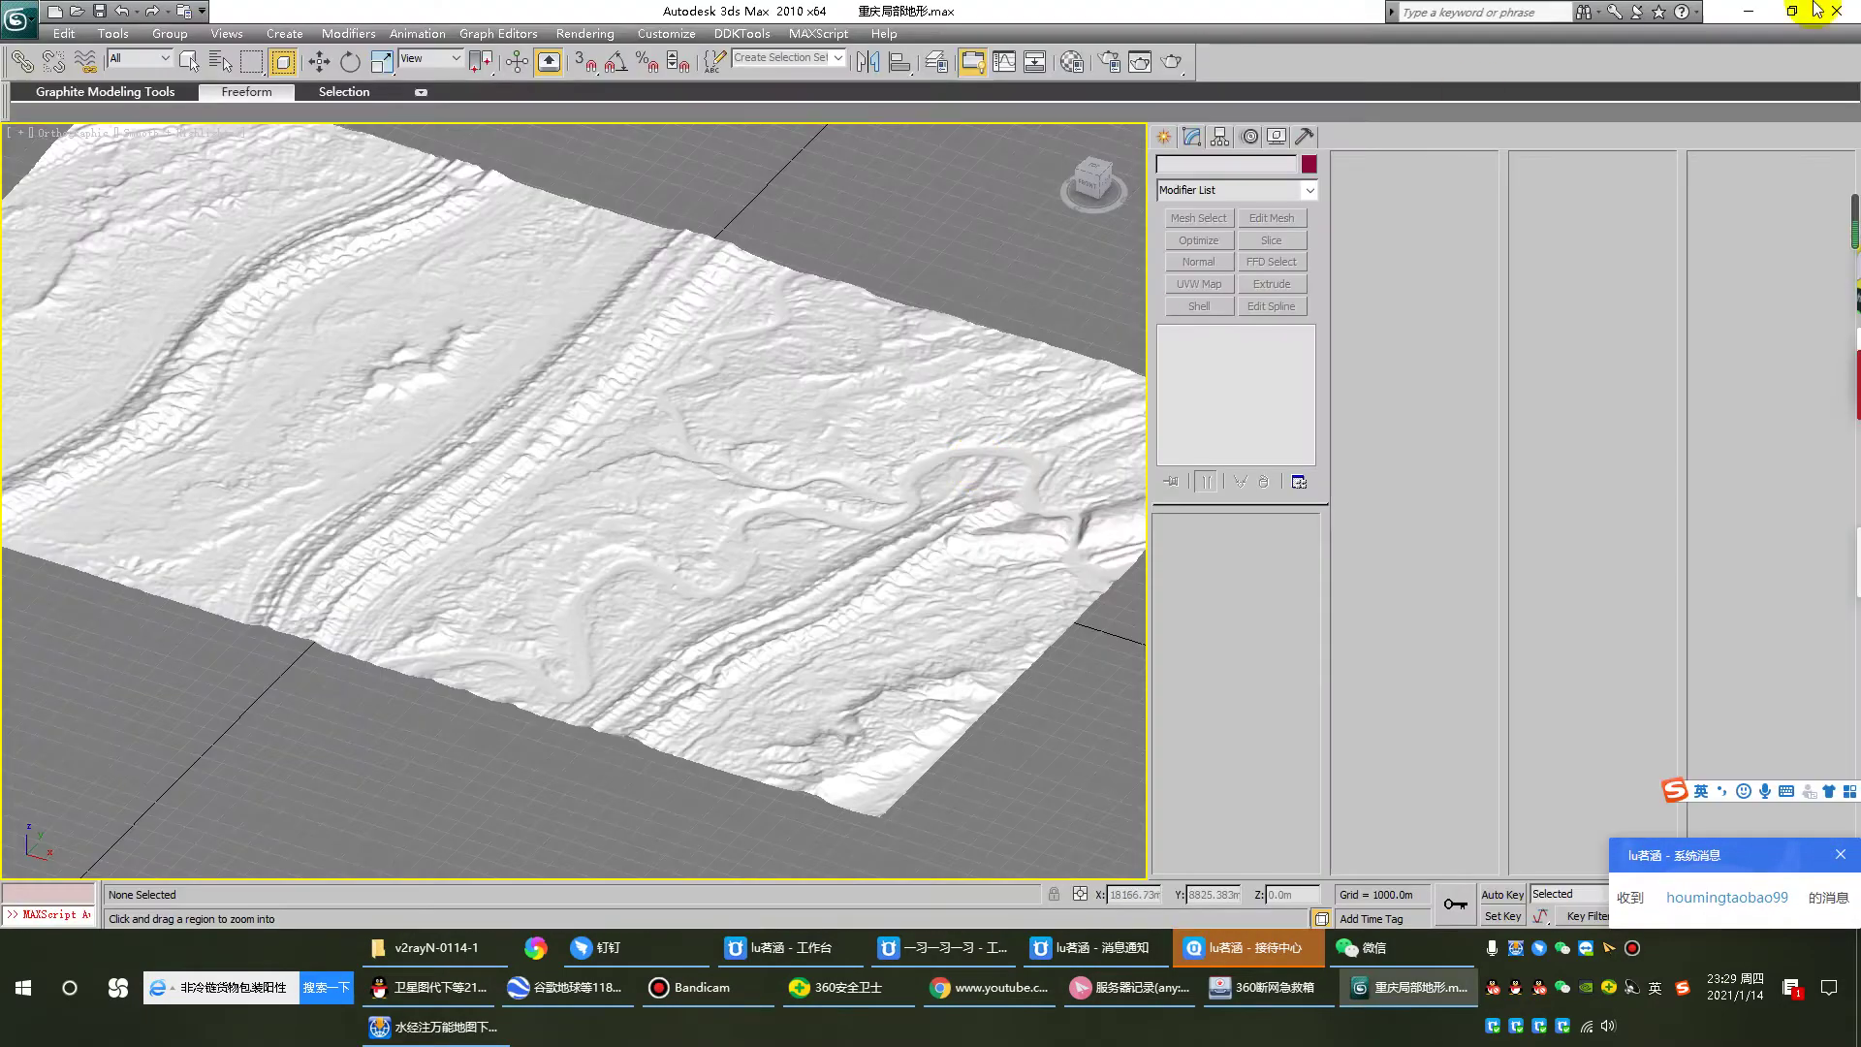
click(1749, 13)
Step: Examine the satellite imagery within and around the area's boundary at several zoom levels
drag(1090, 465, 852, 472)
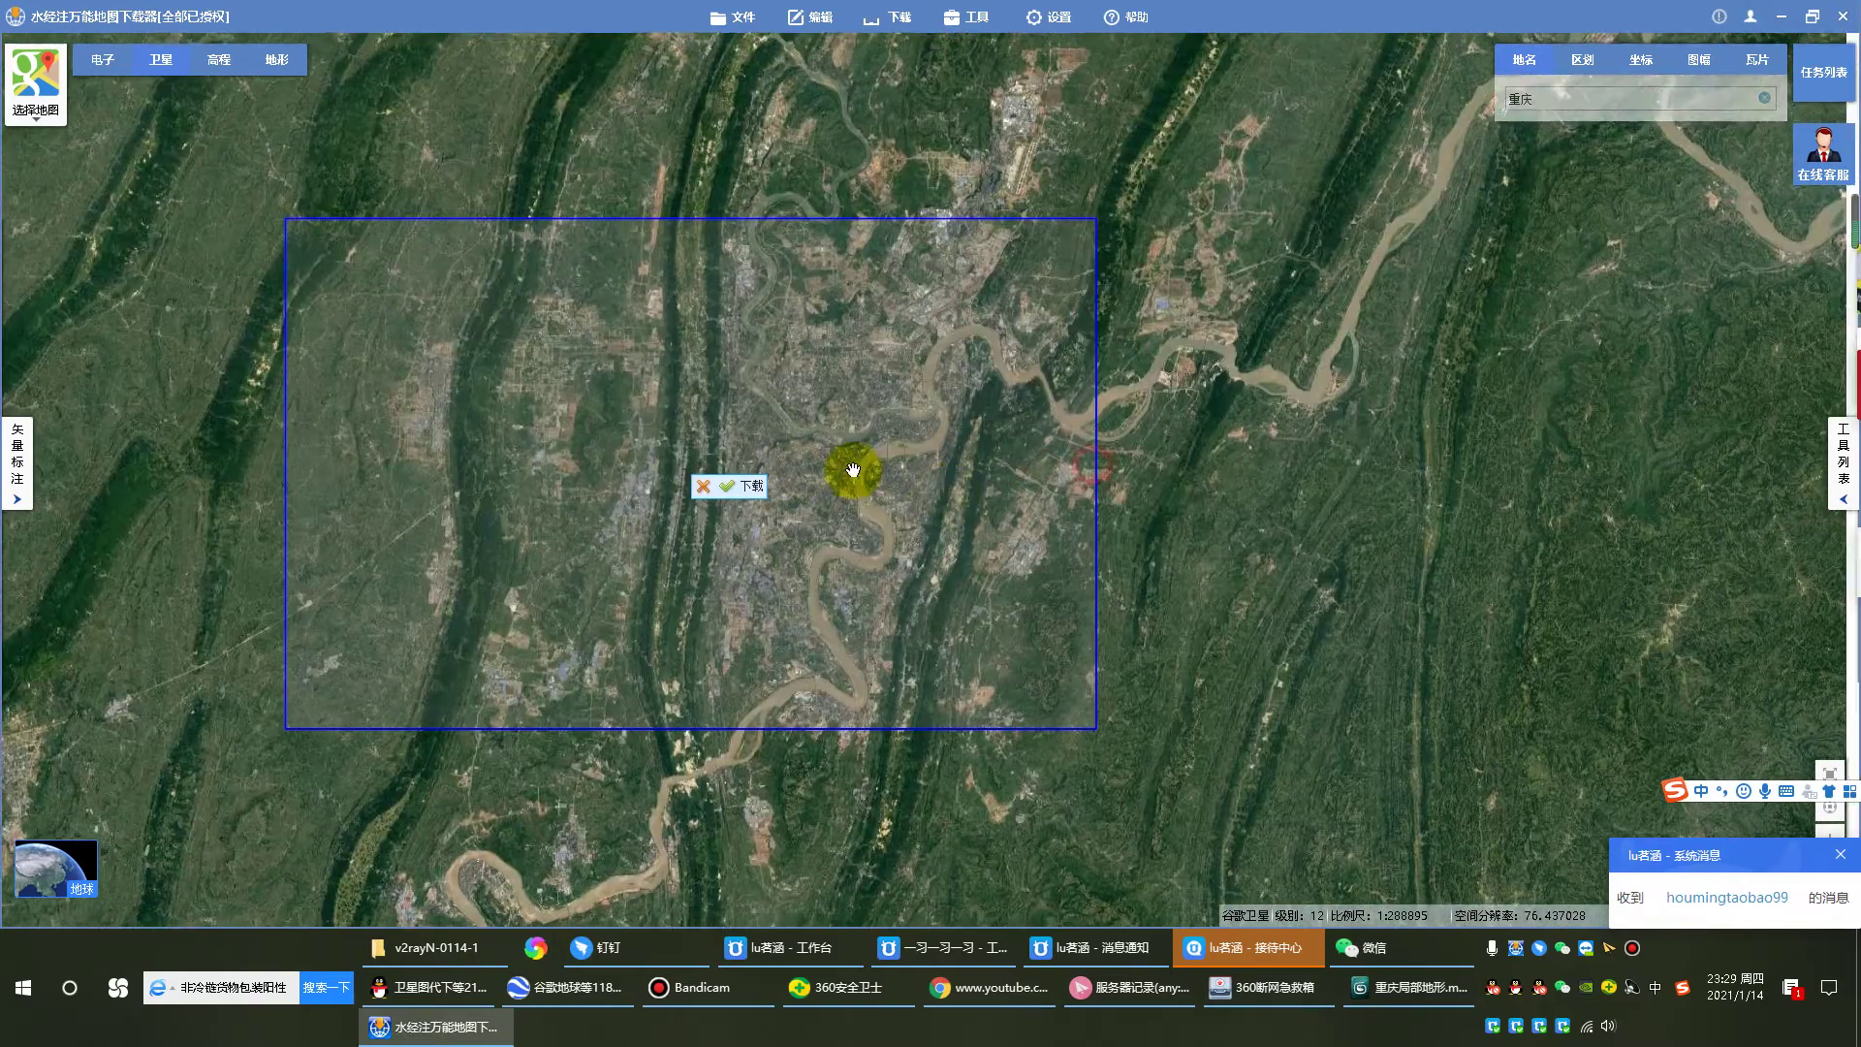
scroll(988, 504, up, 3)
scroll(1029, 491, down, 1)
scroll(1028, 492, down, 1)
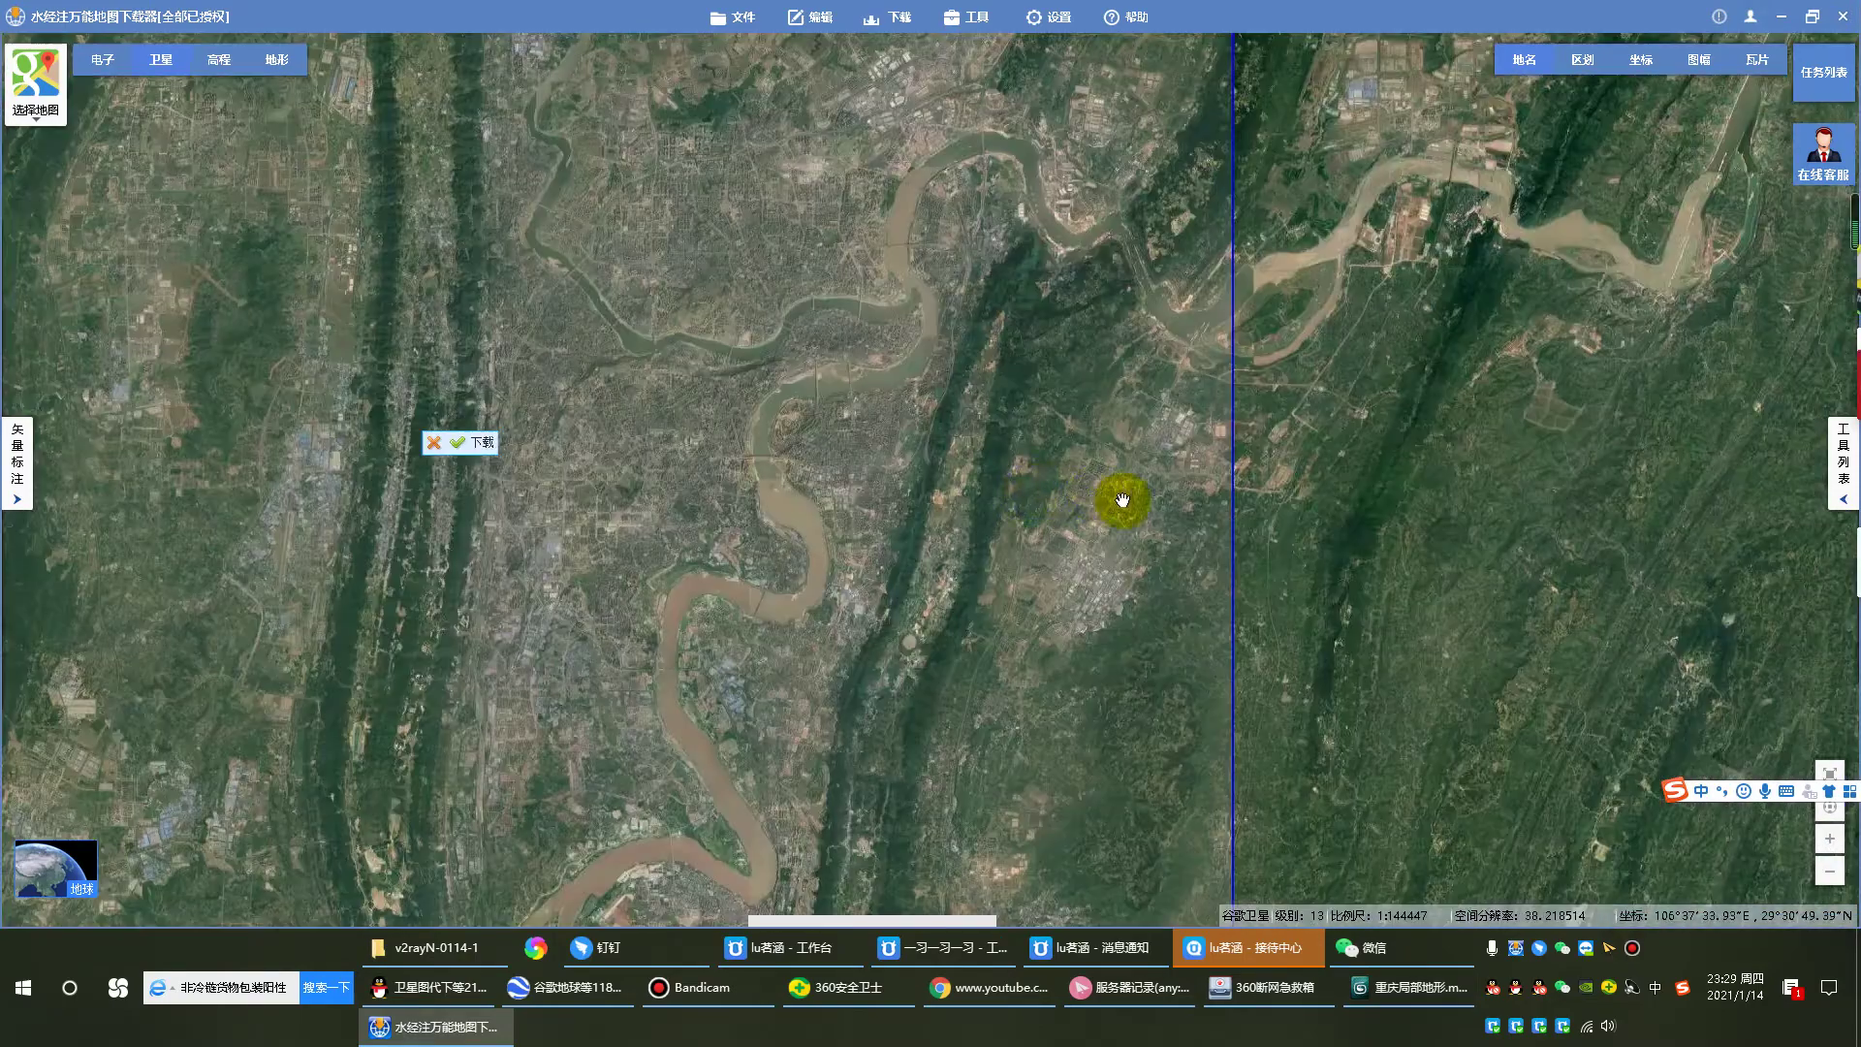
drag(1106, 499, 1480, 478)
drag(685, 489, 1106, 481)
scroll(951, 474, up, 2)
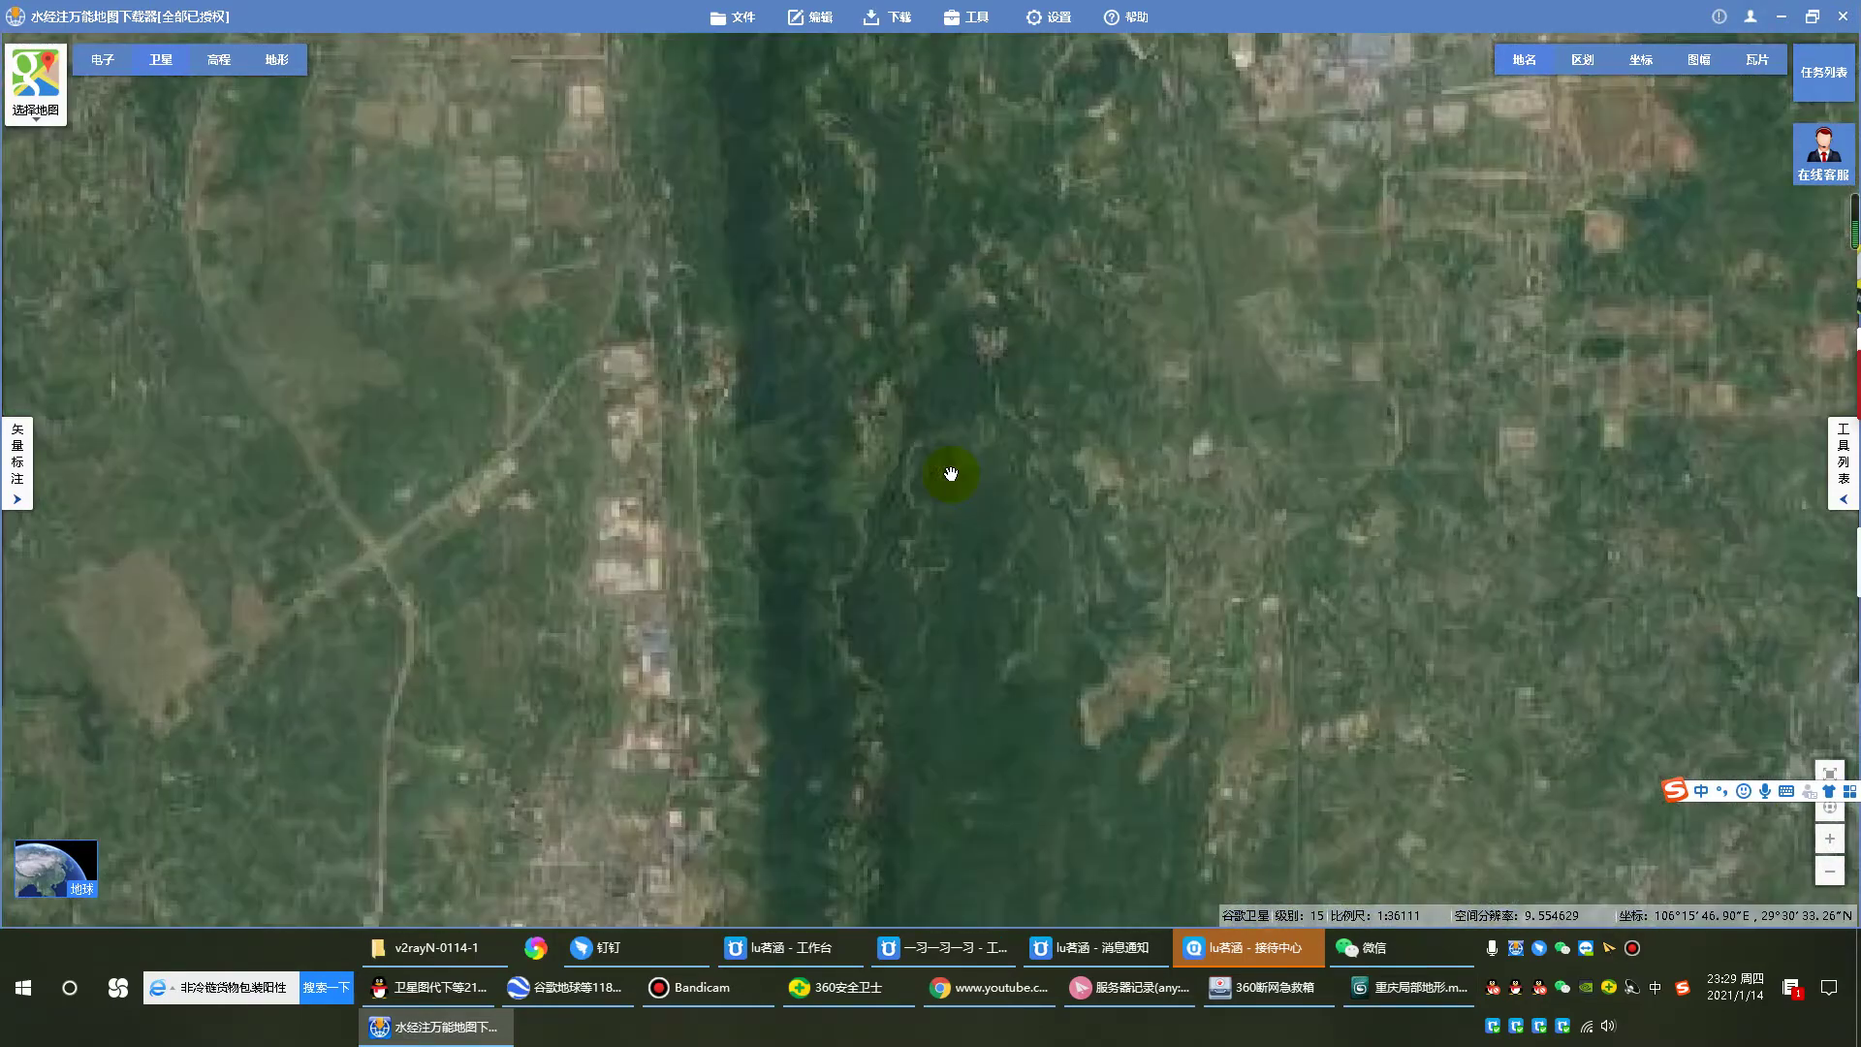
scroll(951, 474, down, 4)
drag(1250, 524, 1103, 541)
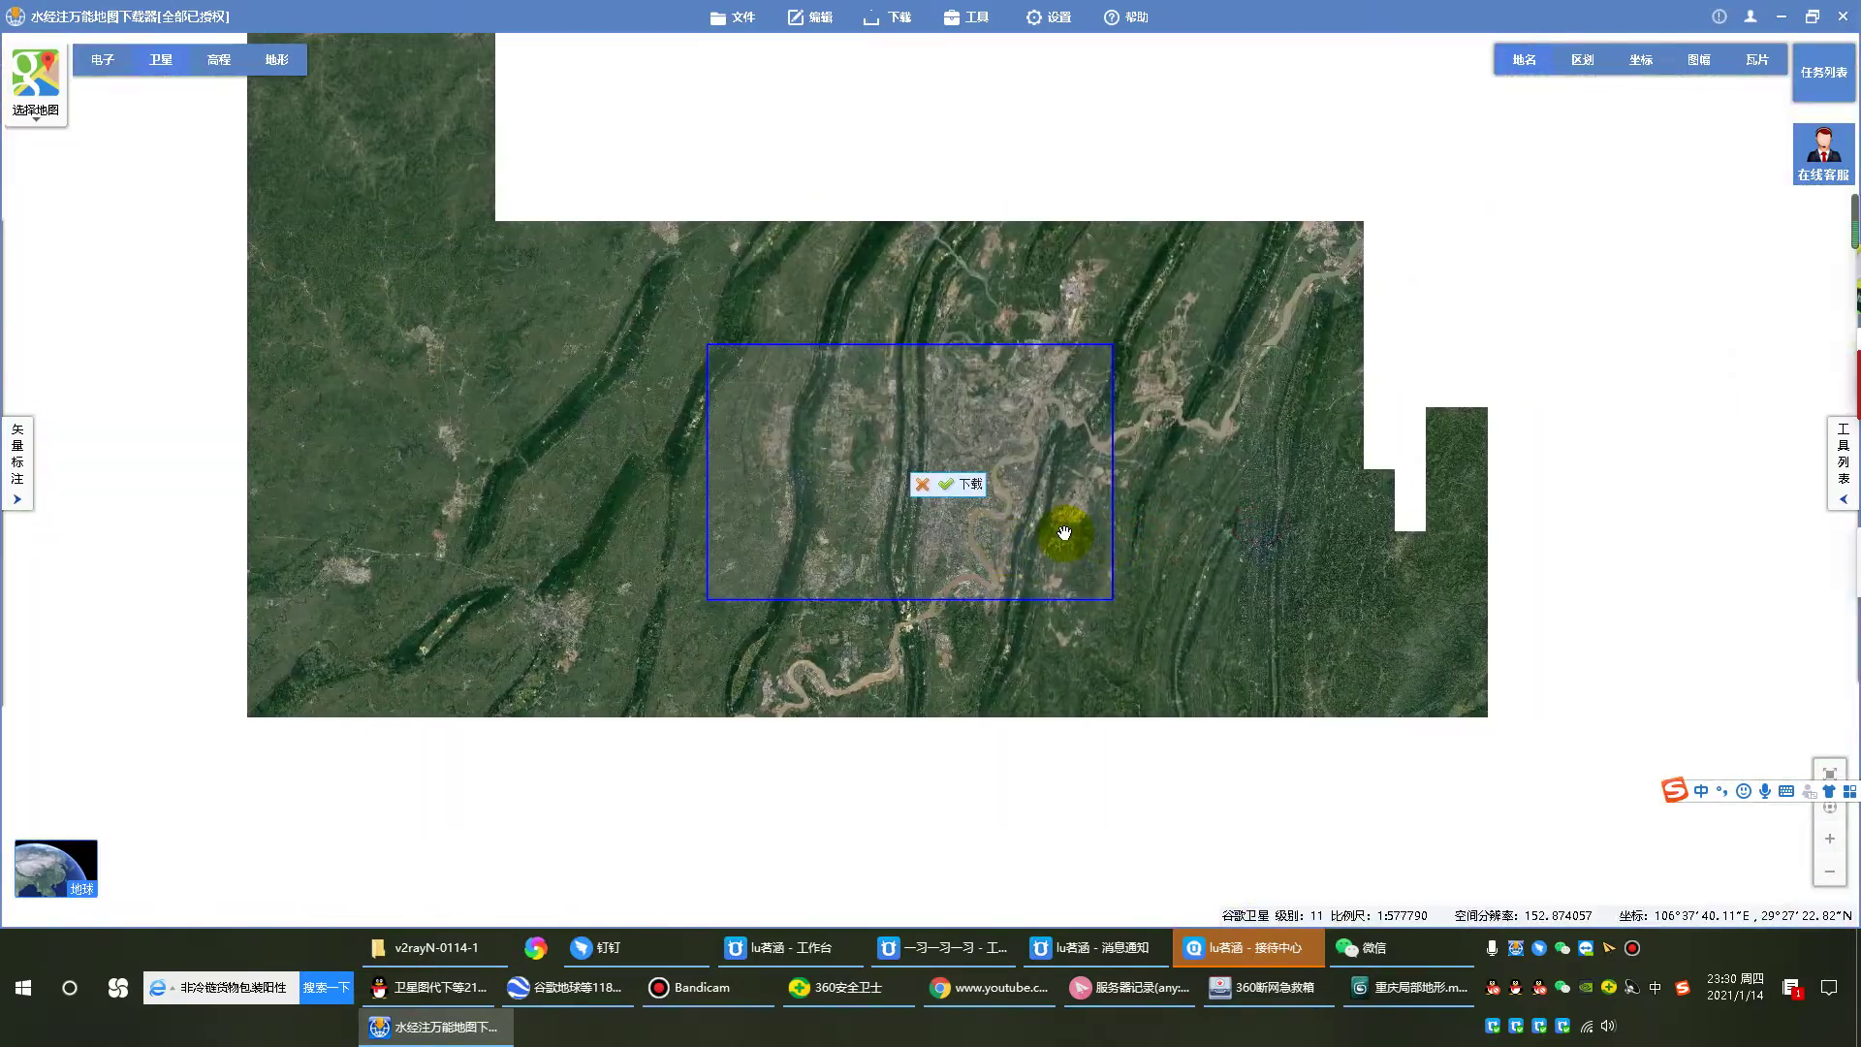
scroll(1063, 533, up, 2)
drag(942, 509, 1060, 474)
drag(922, 474, 1095, 595)
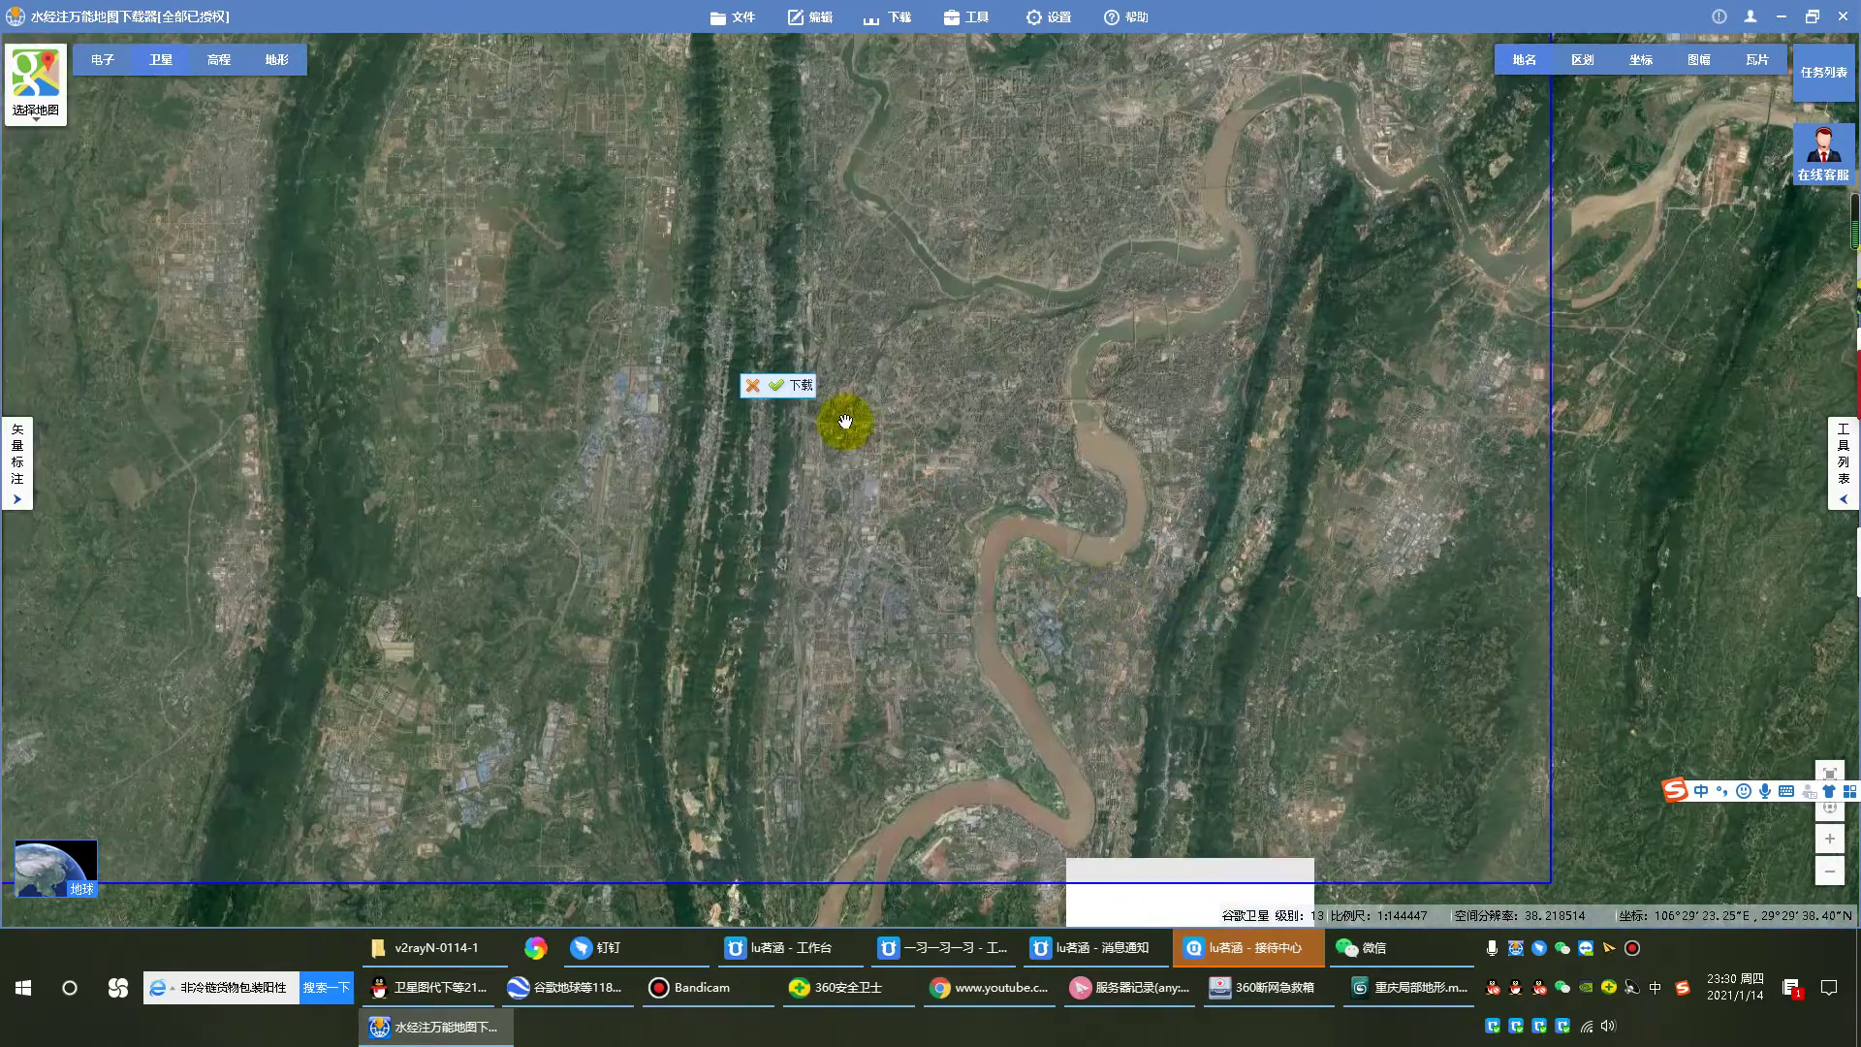
Step: Create a satellite image download task for the area at level 17, with image export after the download
click(800, 385)
scroll(1134, 540, down, 3)
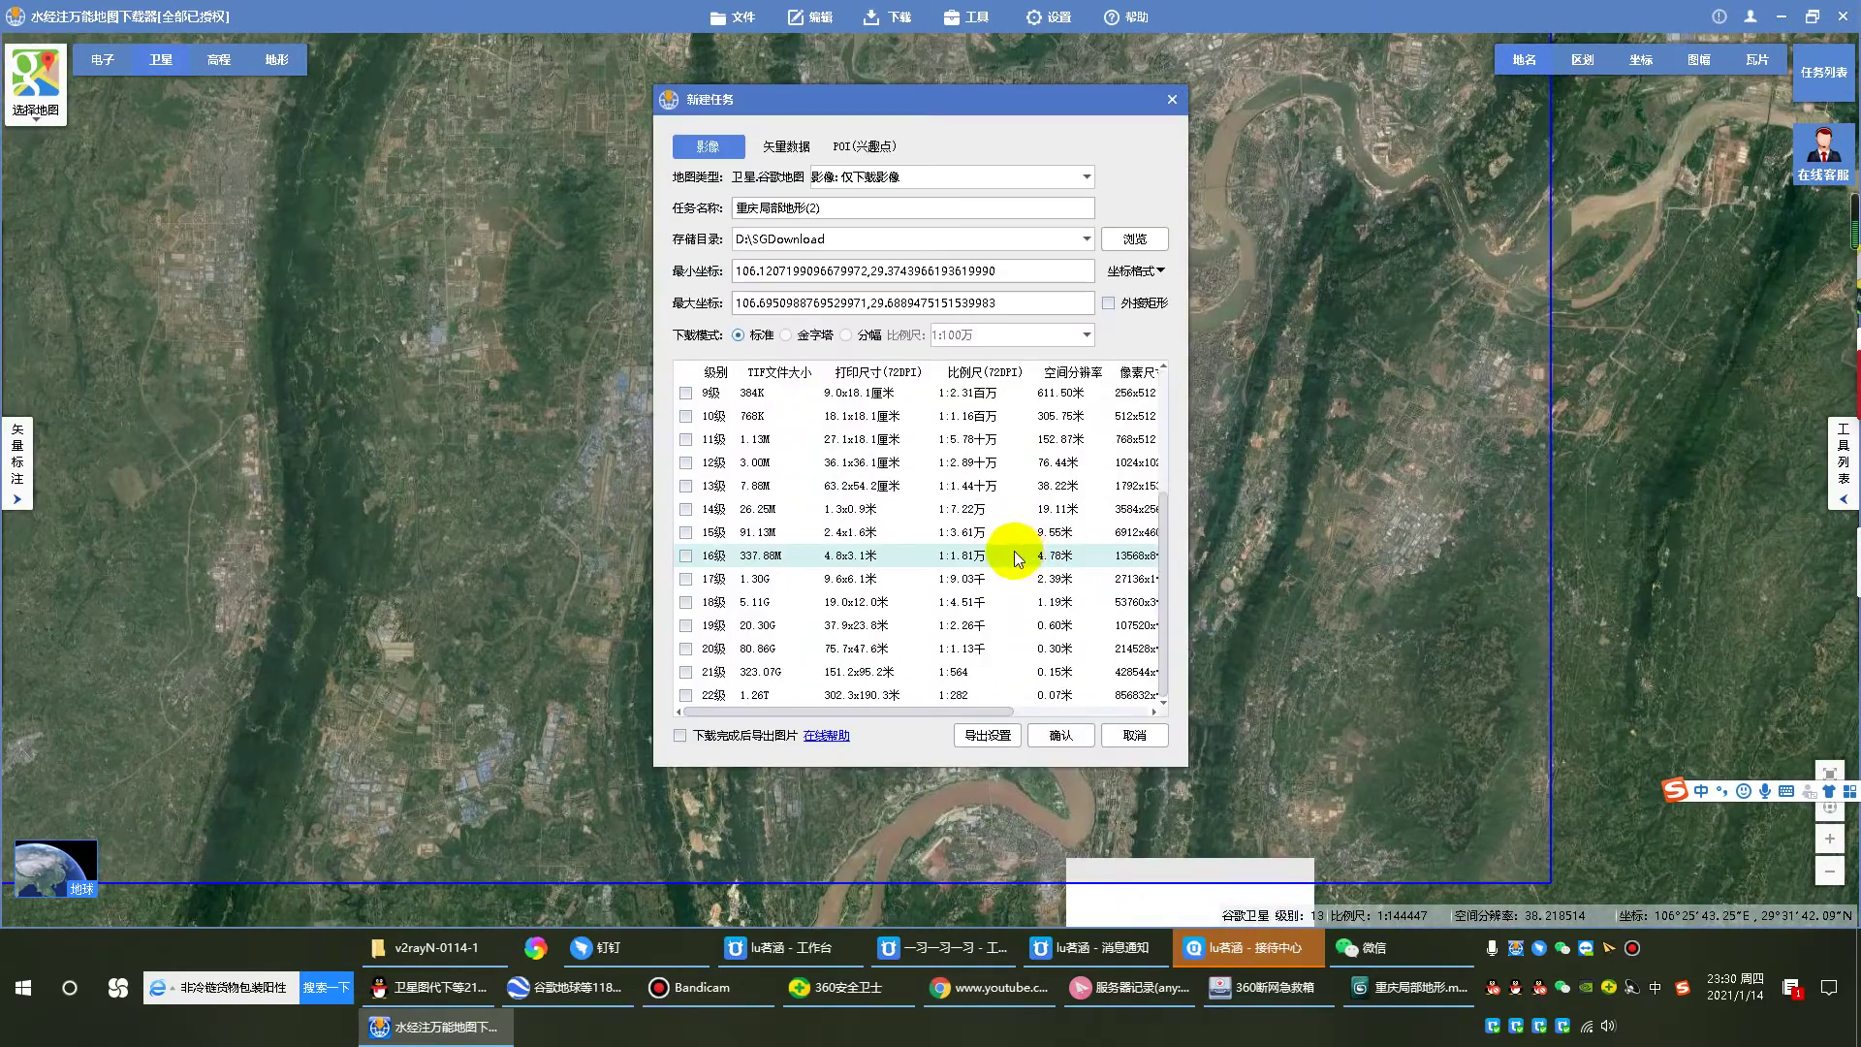
click(686, 580)
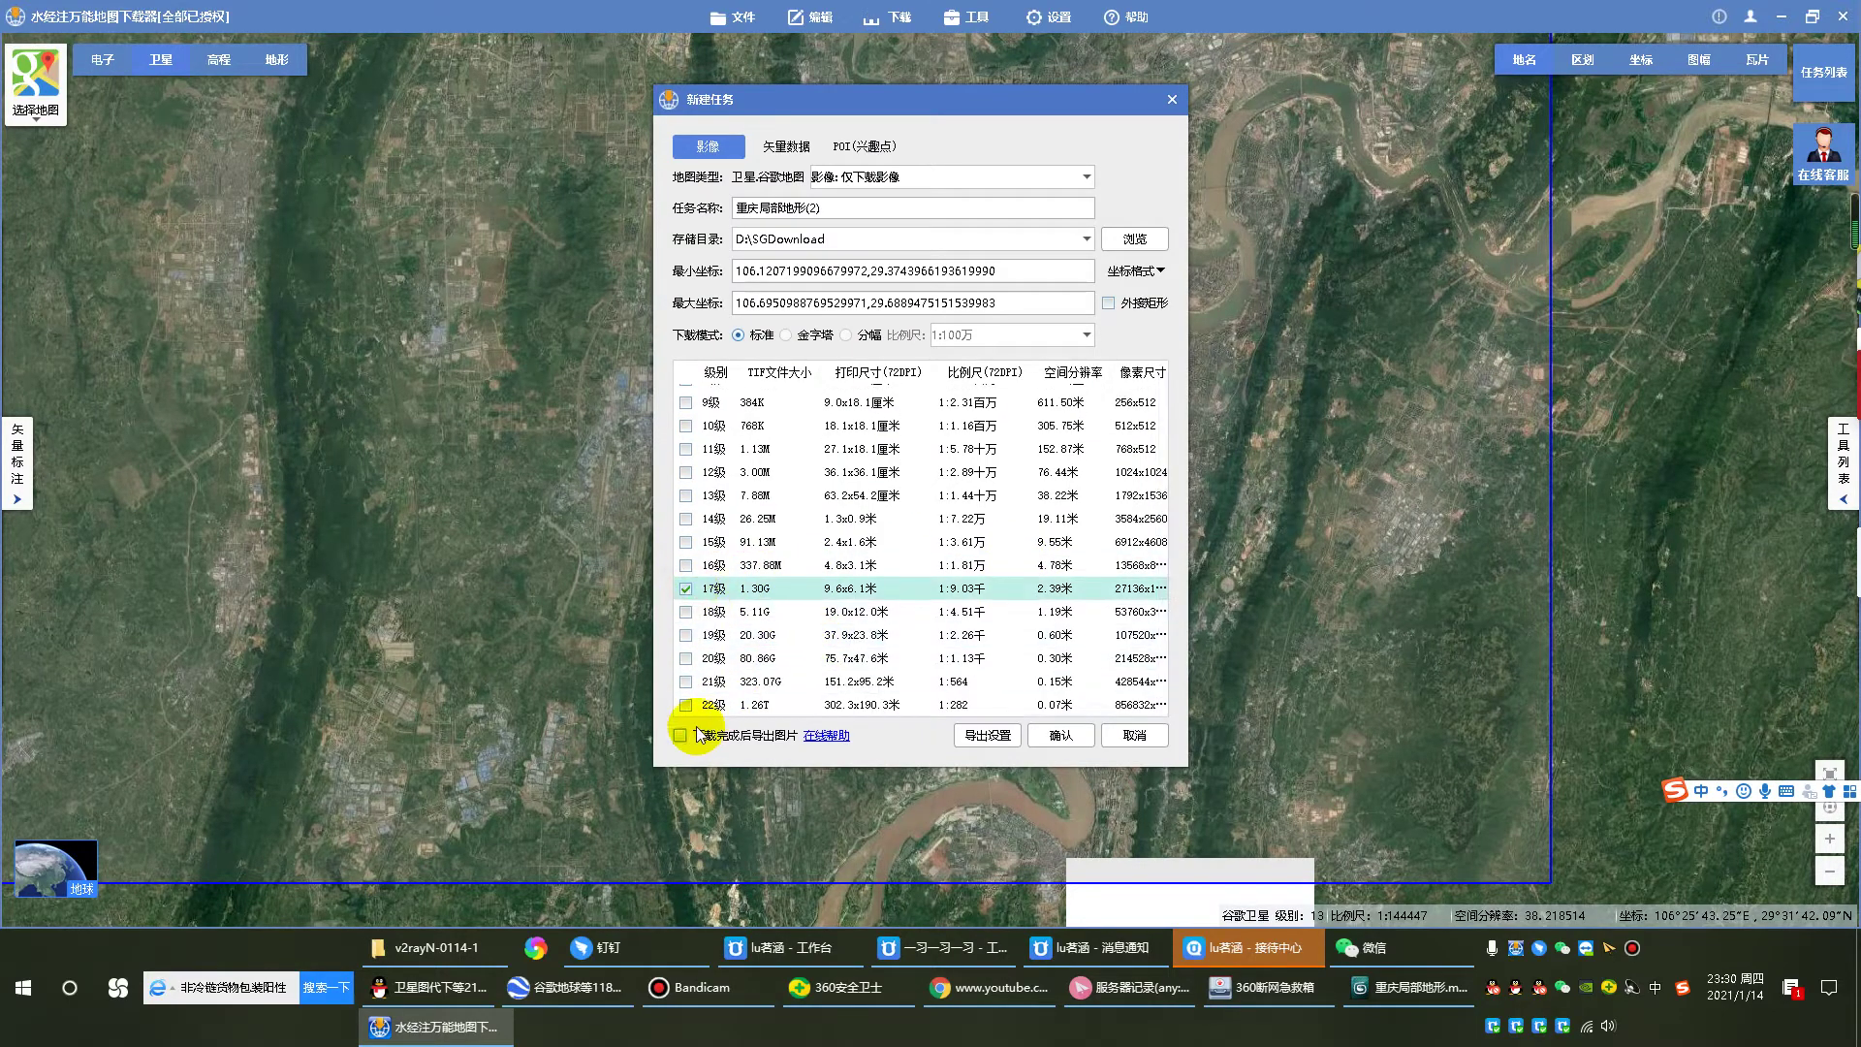
Step: Set the export format to GeoJPG (*.jpg) and the coordinate projection to WGS84 经纬度投影
click(987, 735)
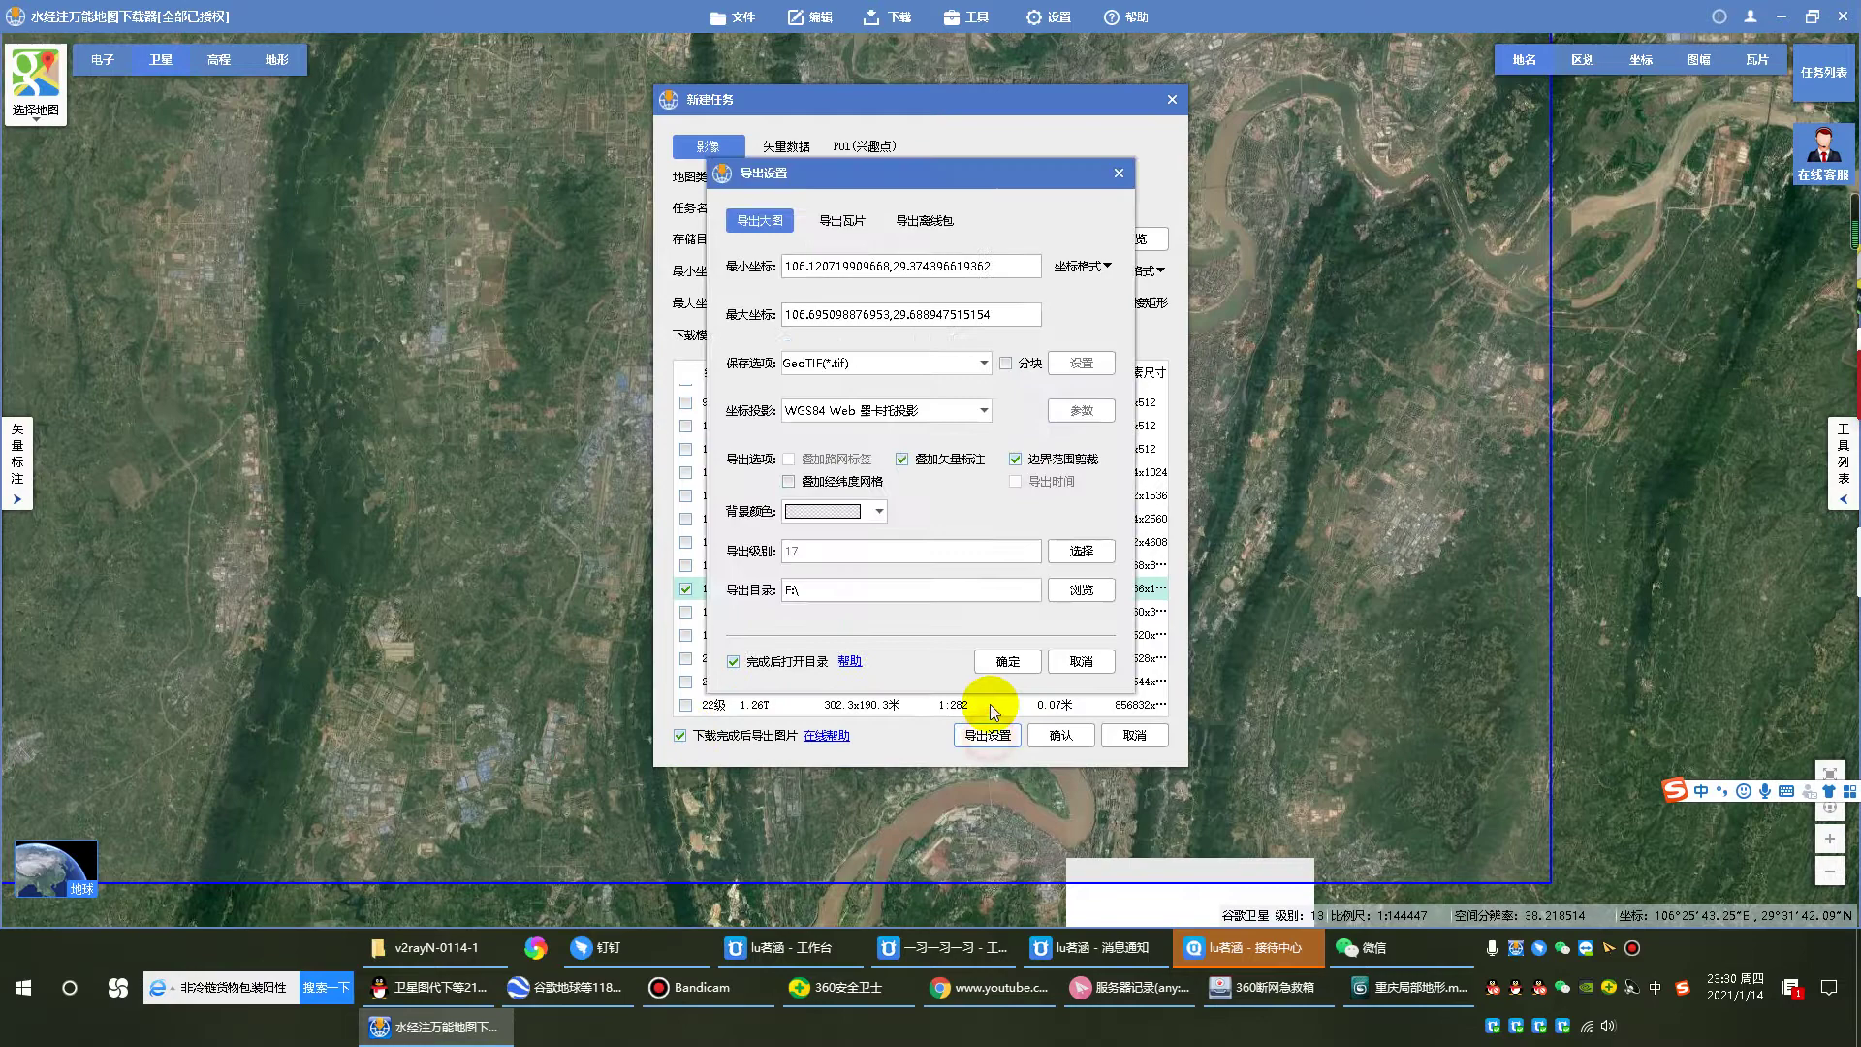
click(911, 364)
click(883, 433)
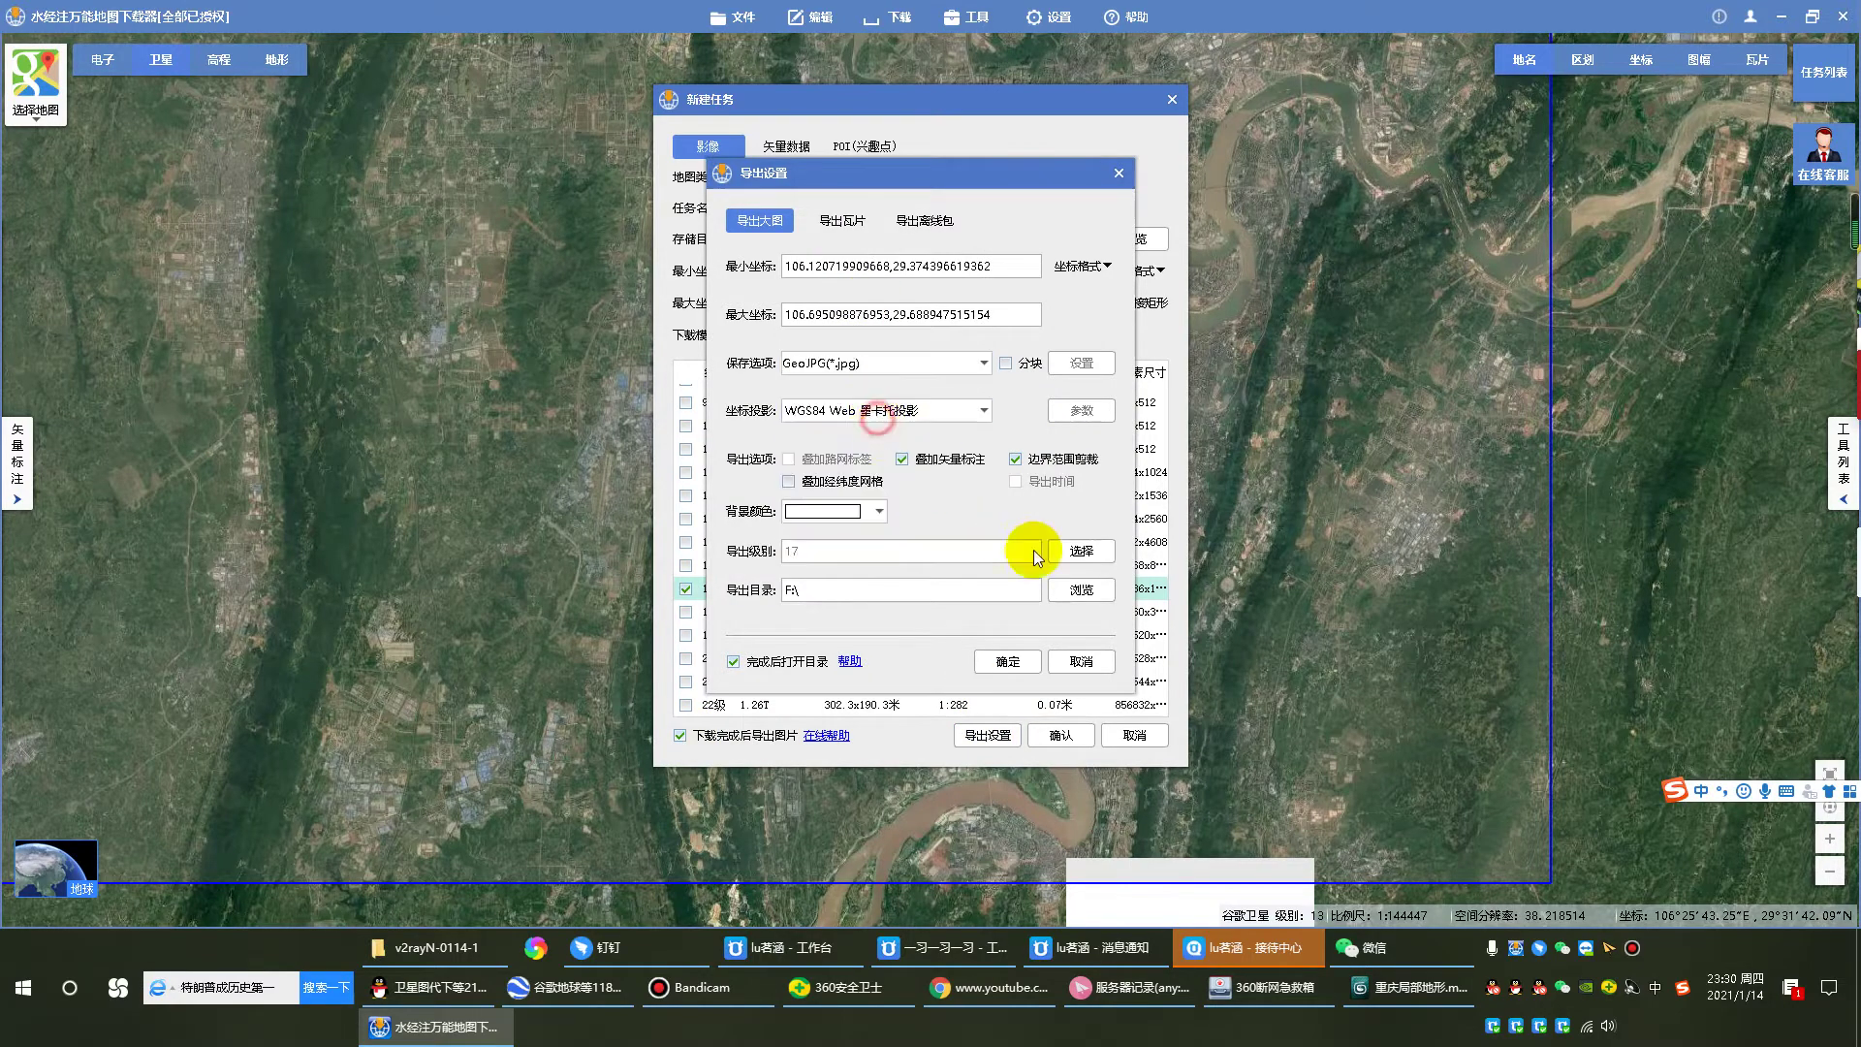
click(930, 407)
click(884, 436)
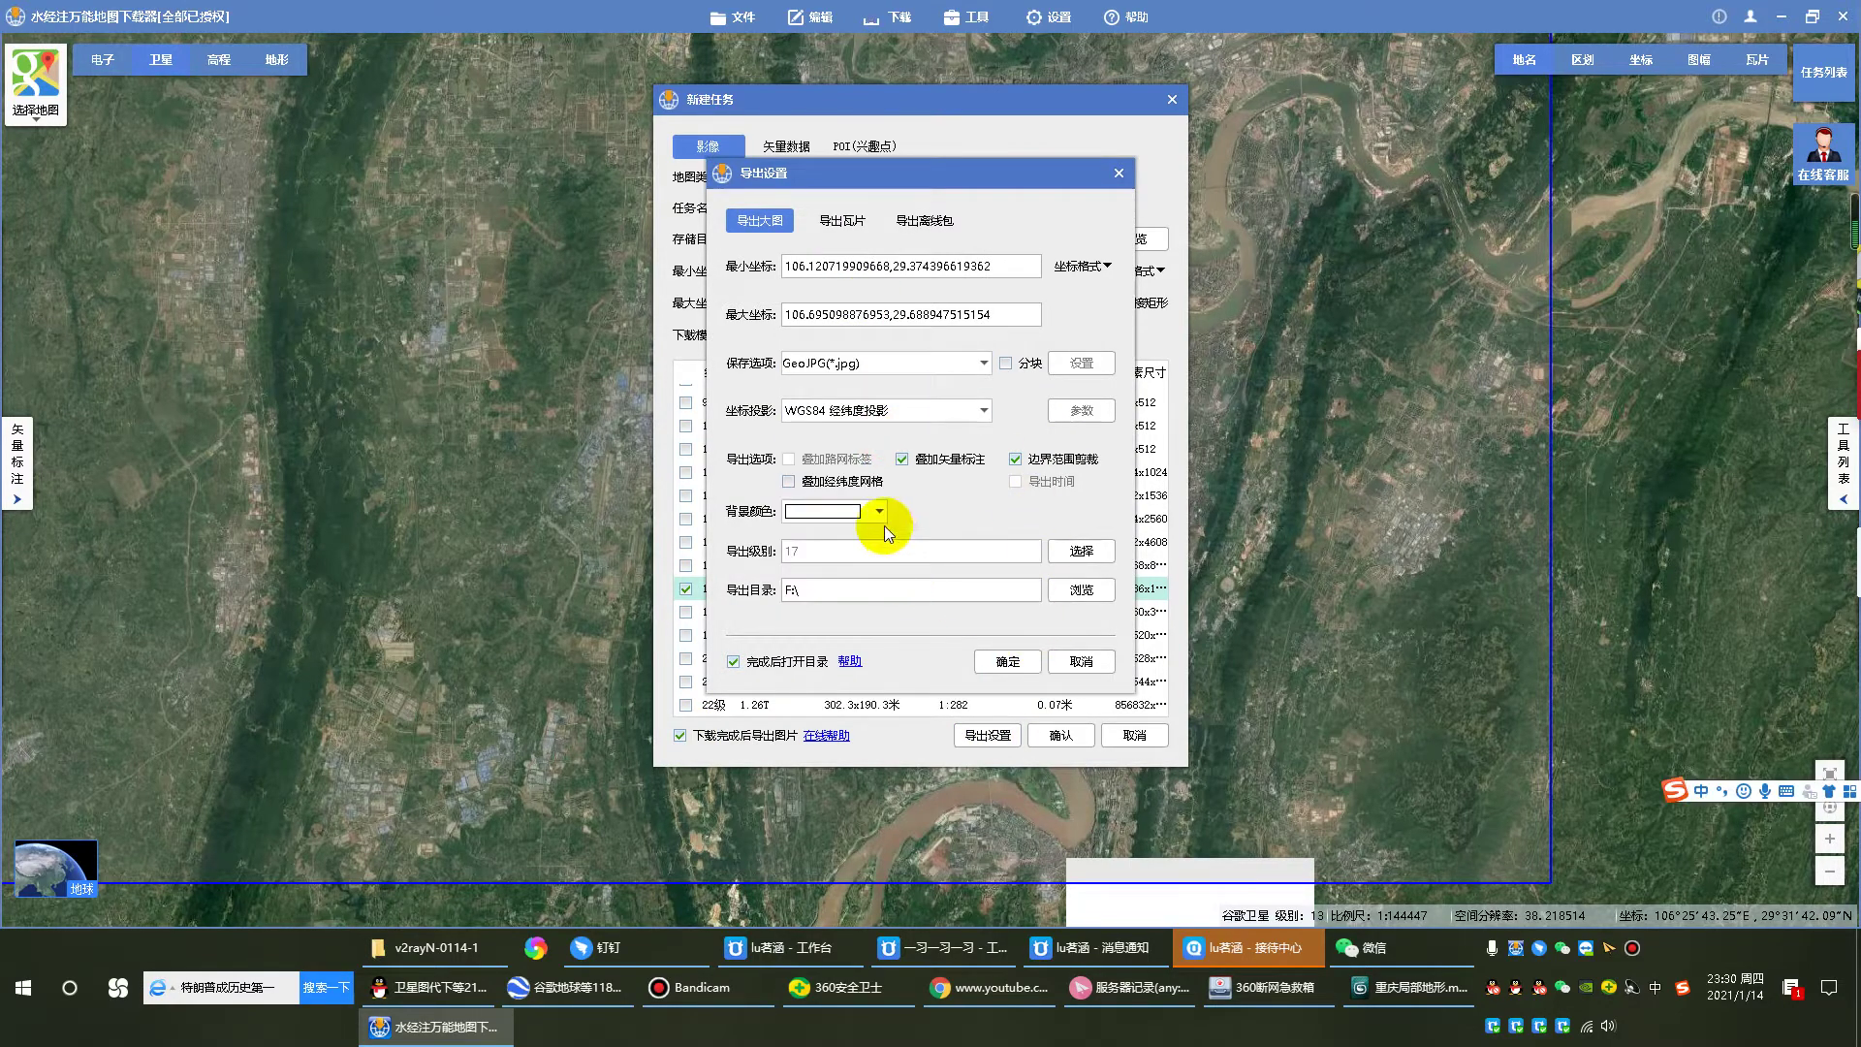
click(993, 664)
Step: Start the download task and check its tile progress in the maximized download list
click(1063, 739)
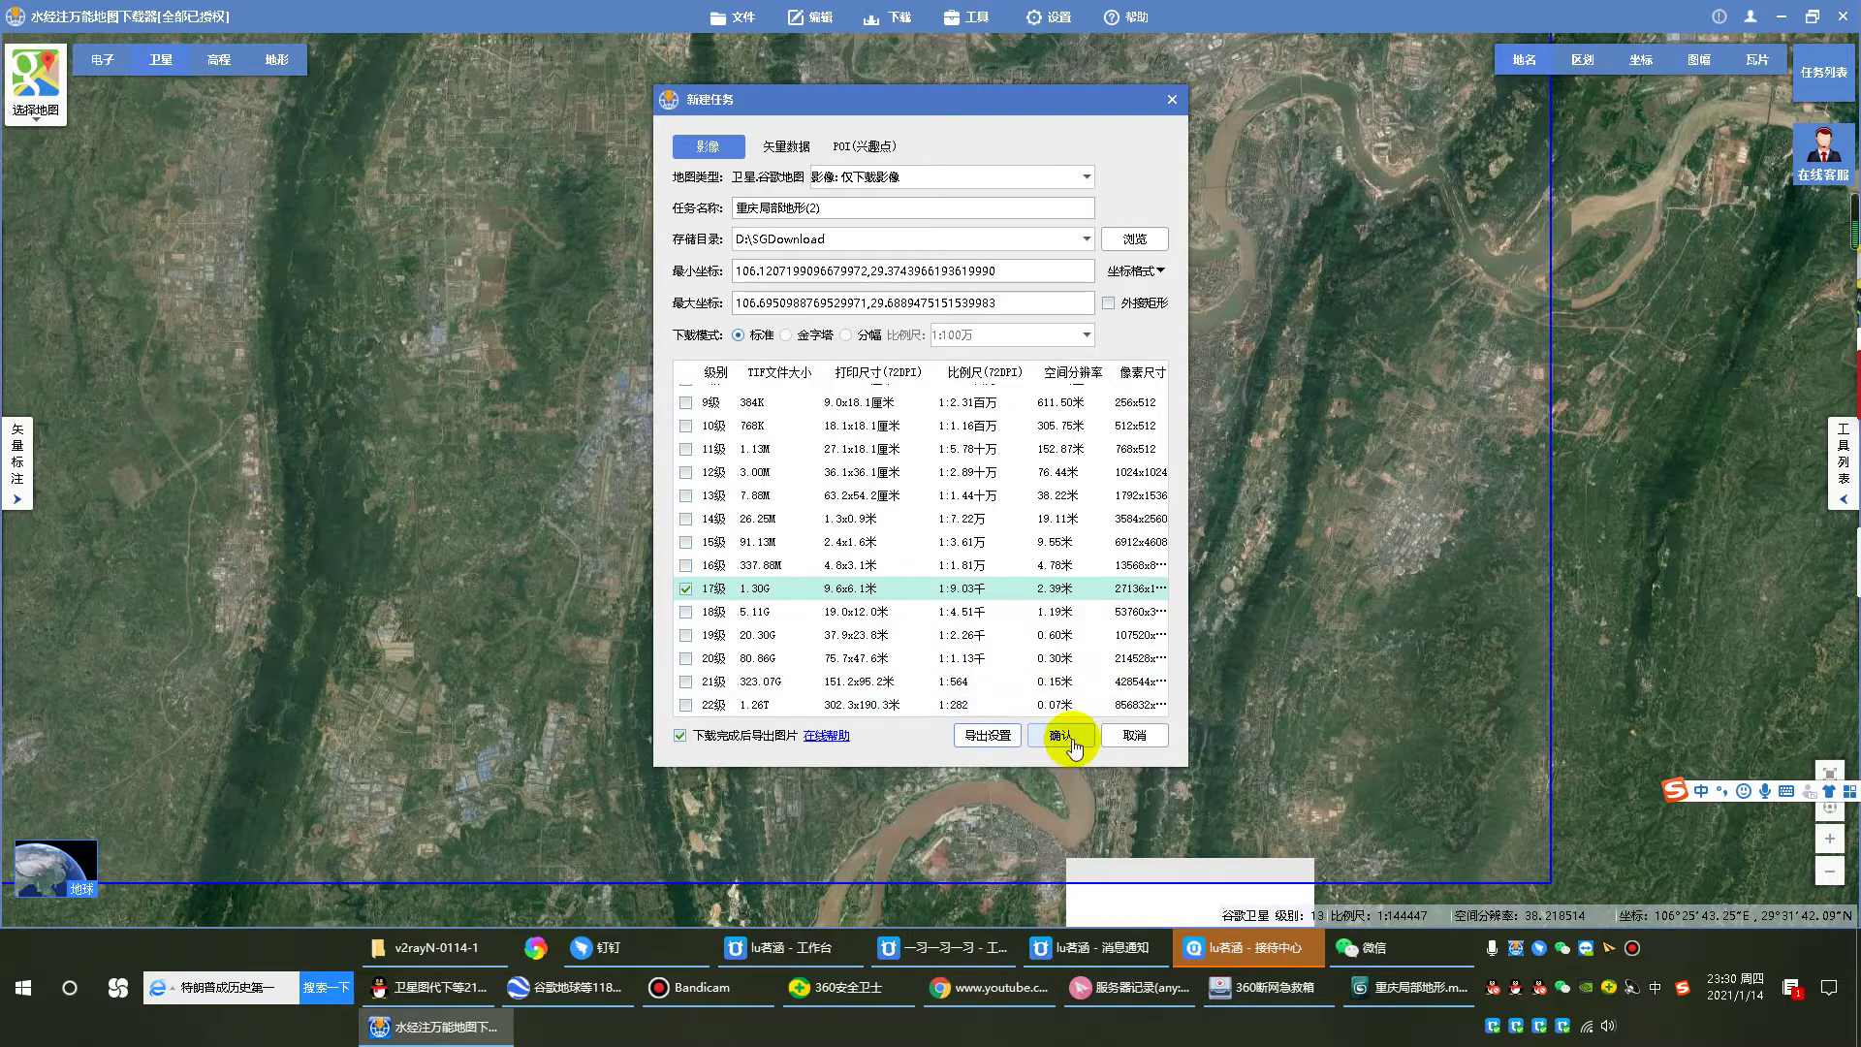
click(1064, 737)
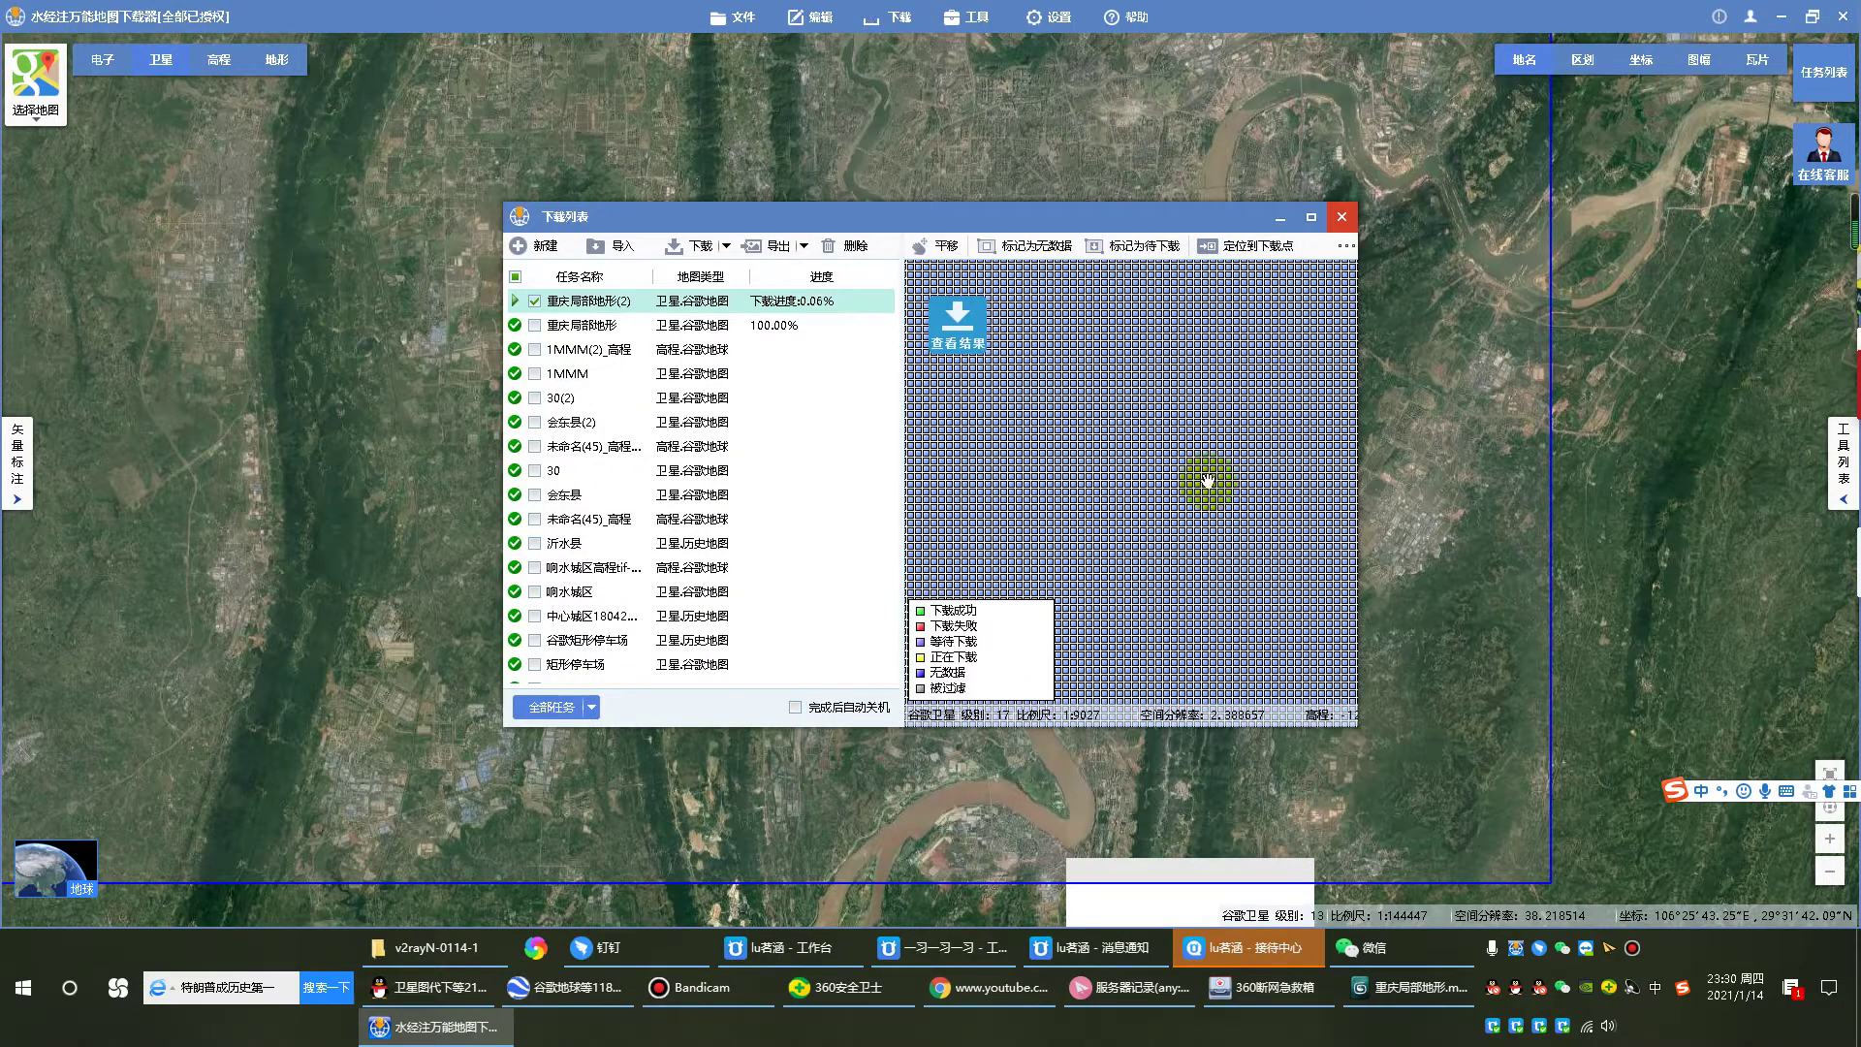
click(1311, 217)
drag(1089, 253, 1334, 470)
drag(1300, 657, 1299, 415)
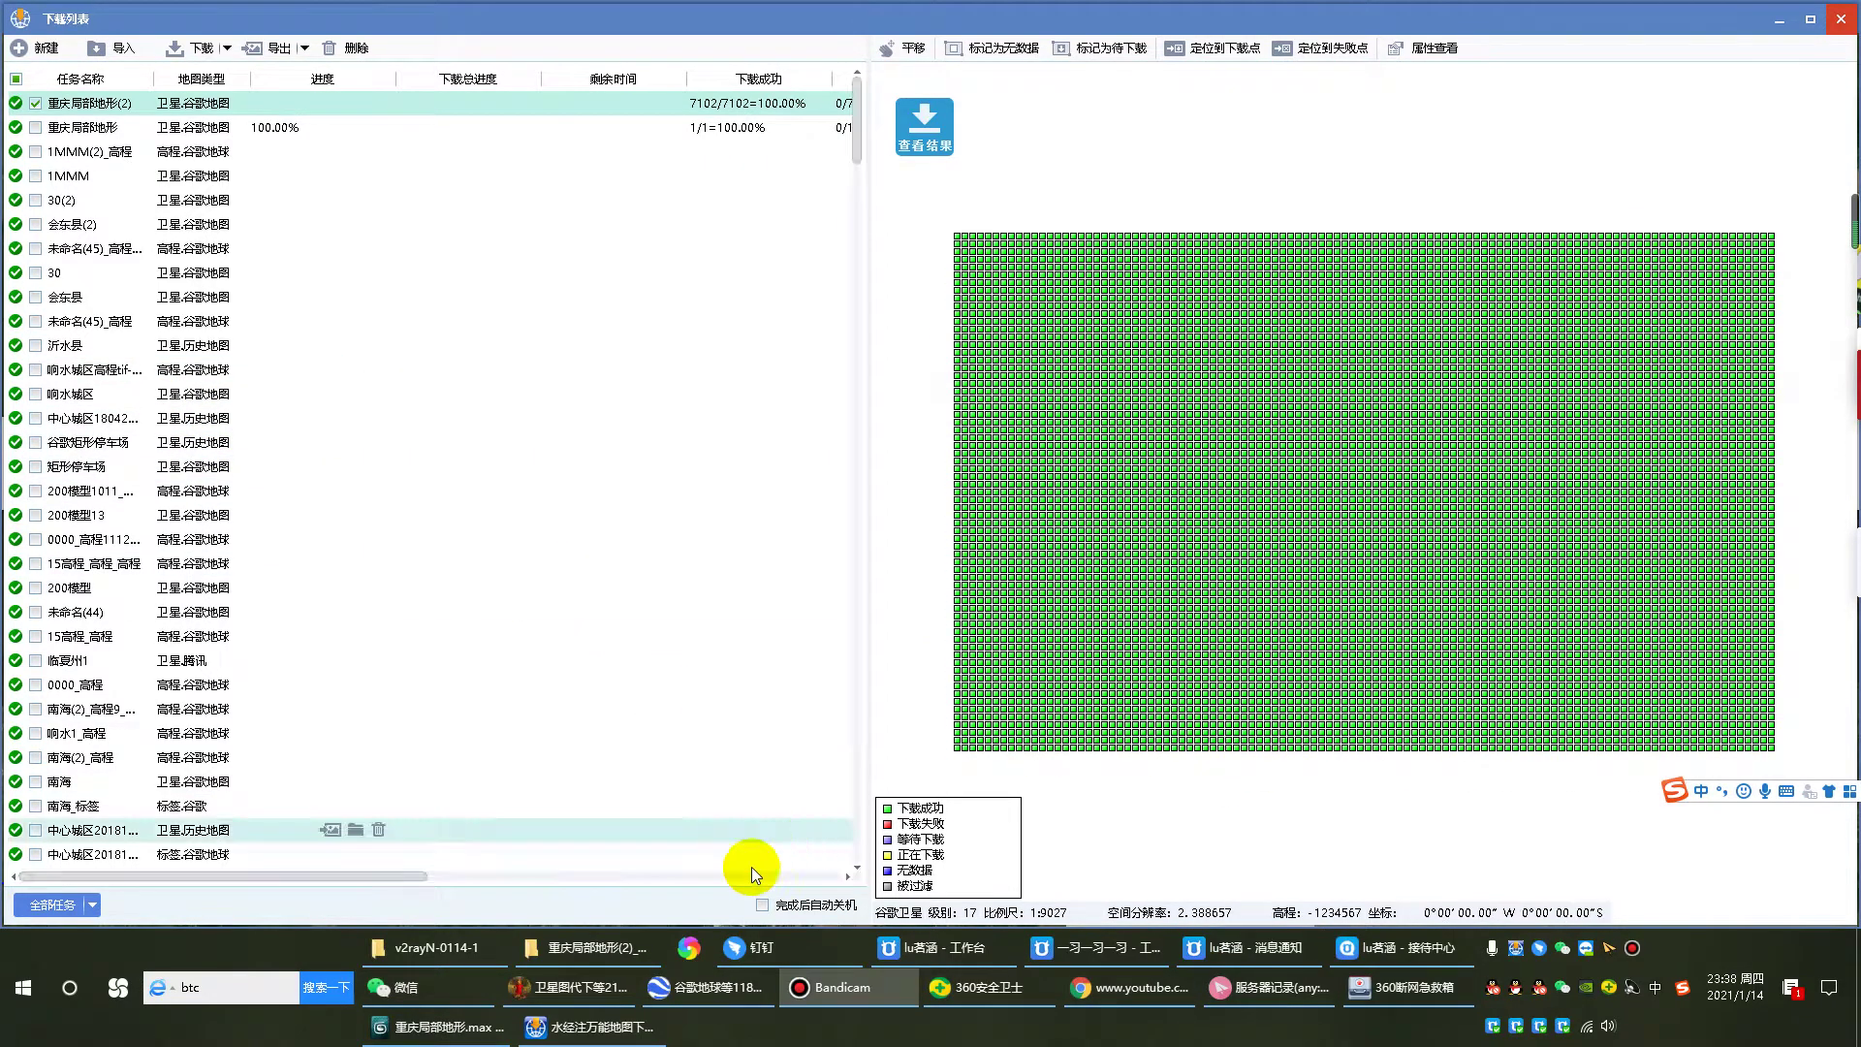
Step: Open the L17 folder of the exported large image and copy the 重庆局部地形(2) JPG image
click(607, 956)
double_click(326, 254)
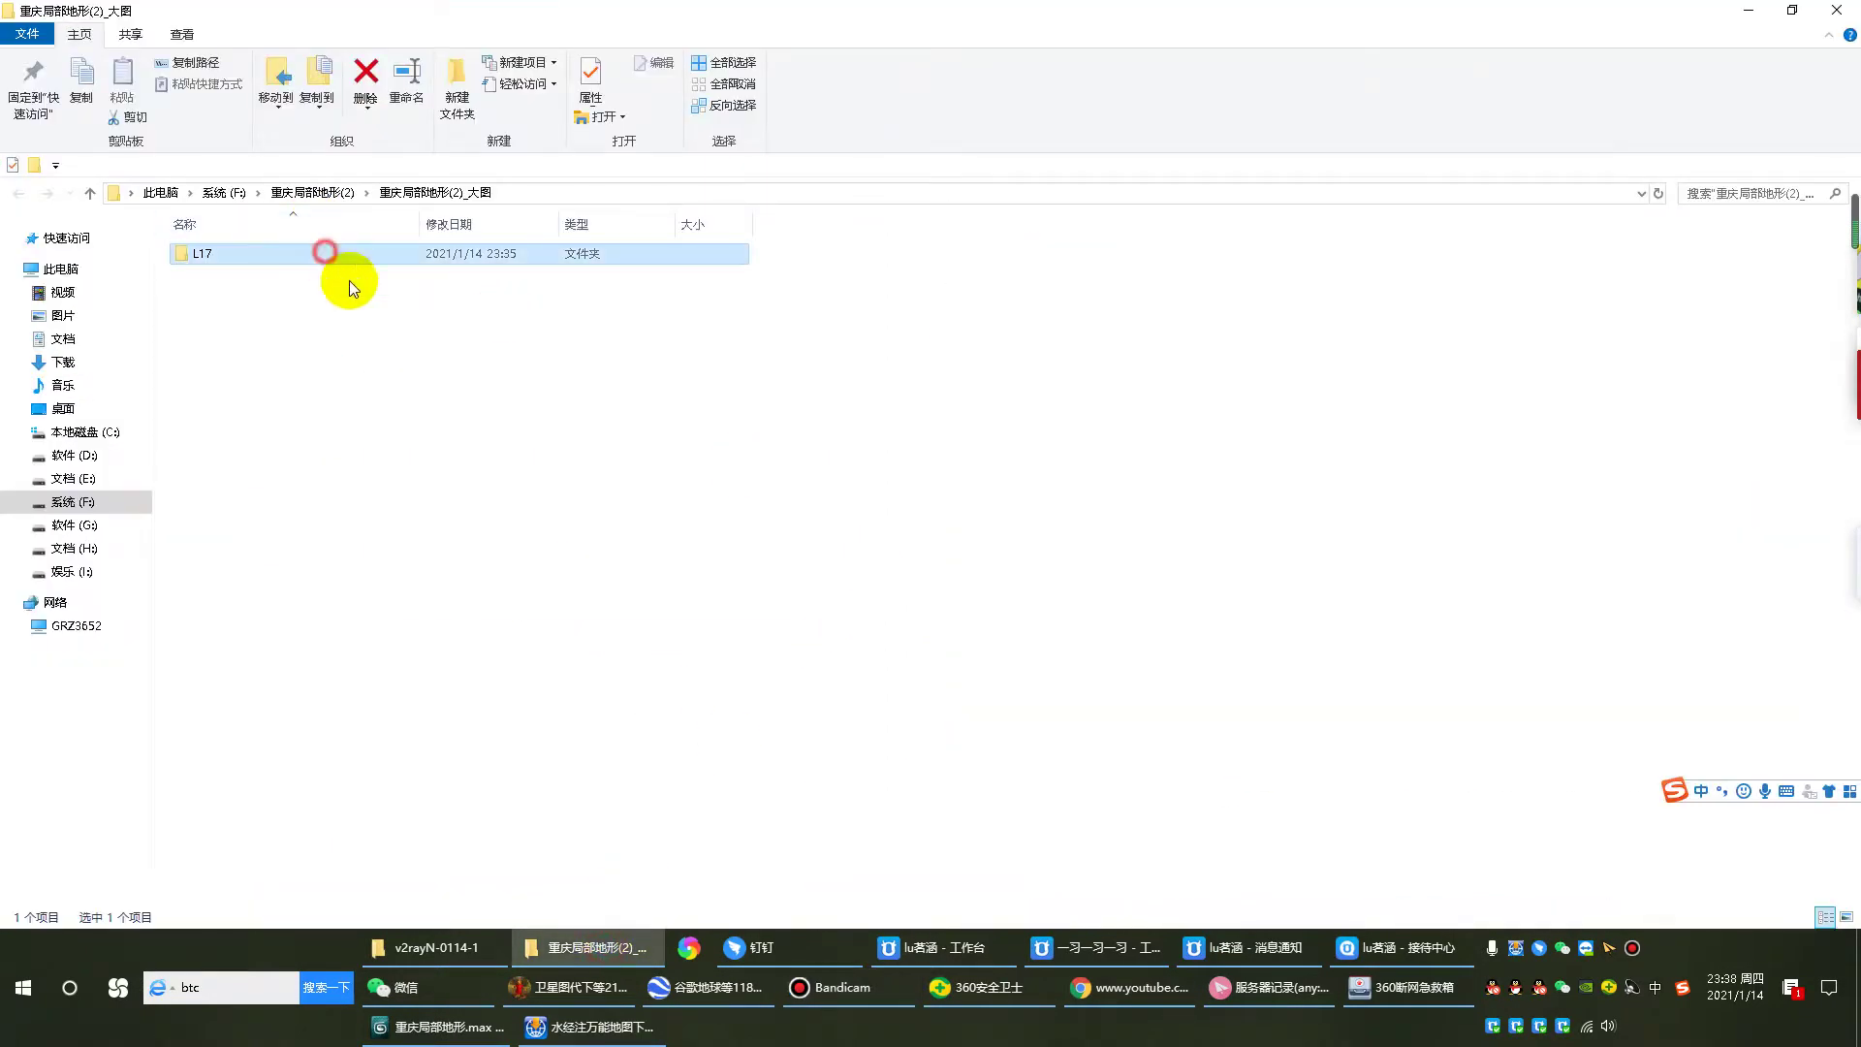
click(299, 295)
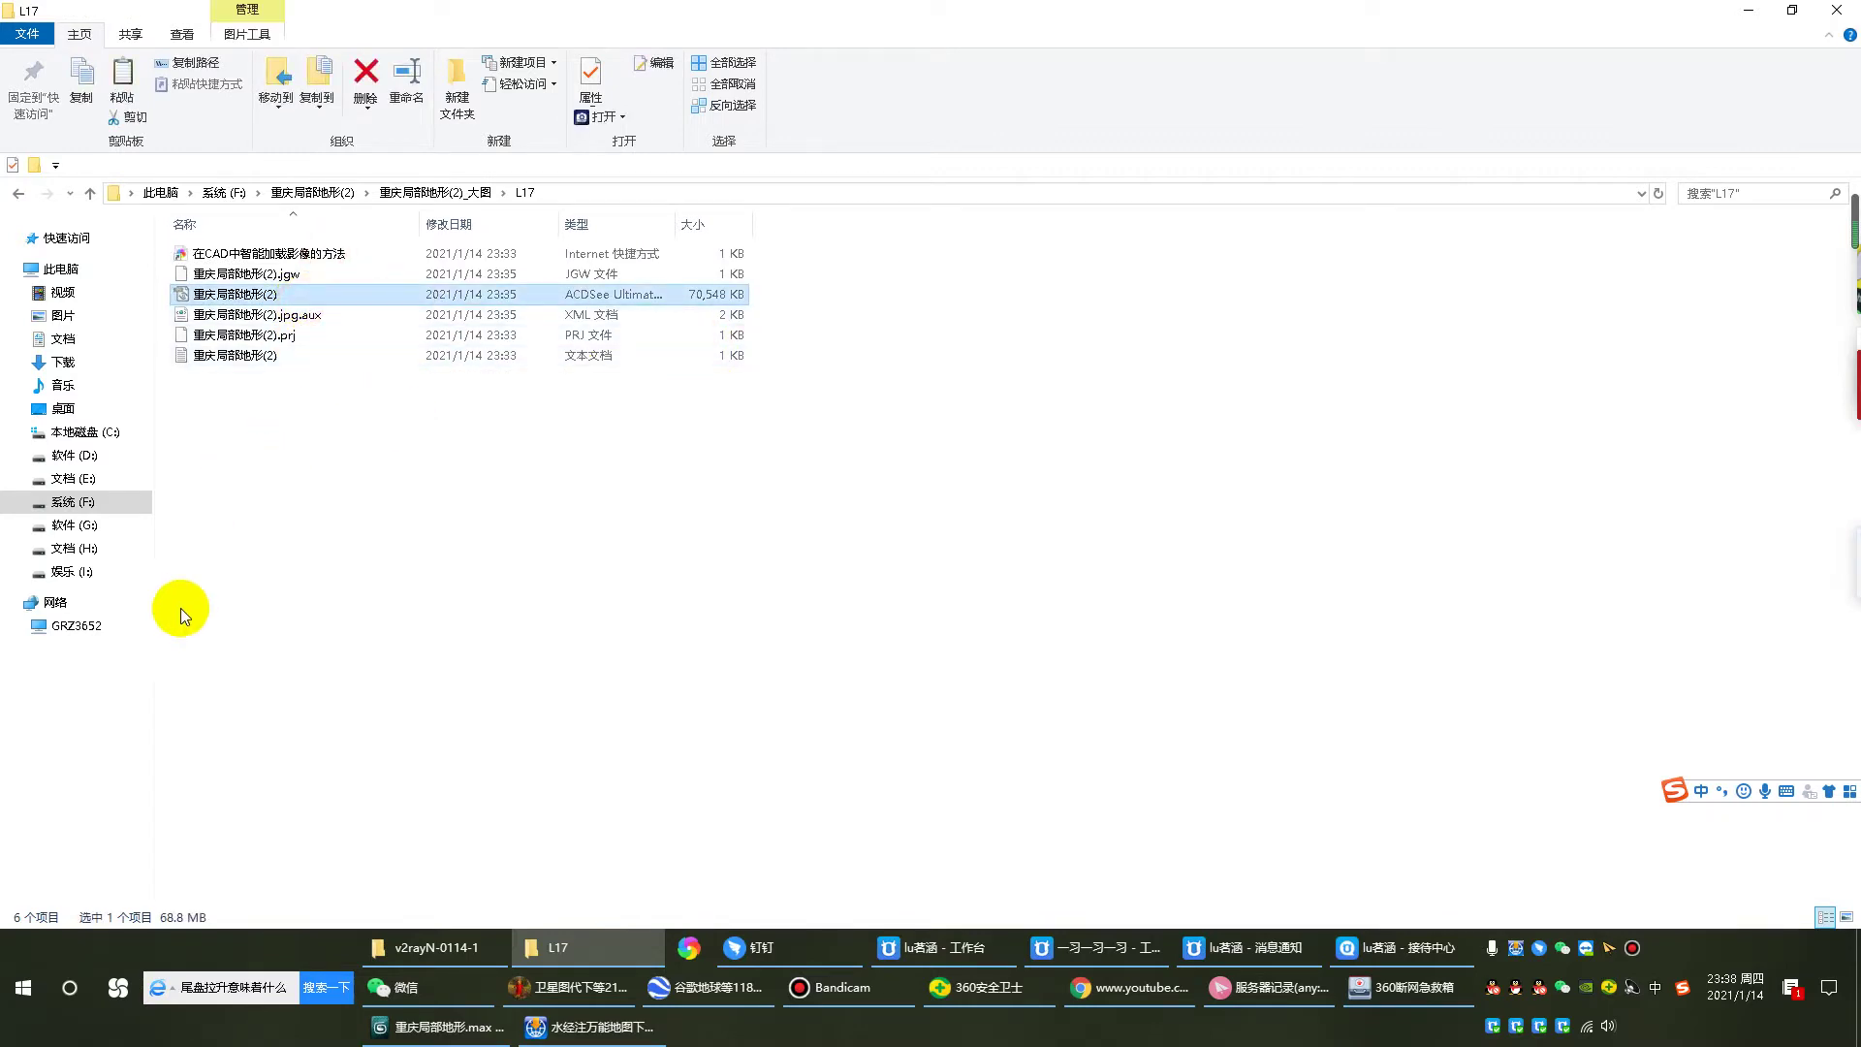
Step: Paste the copied image into the 重庆局部地形 folder under 工作 on drive I: and apply it to the terrain in 3ds Max as its texture
click(87, 574)
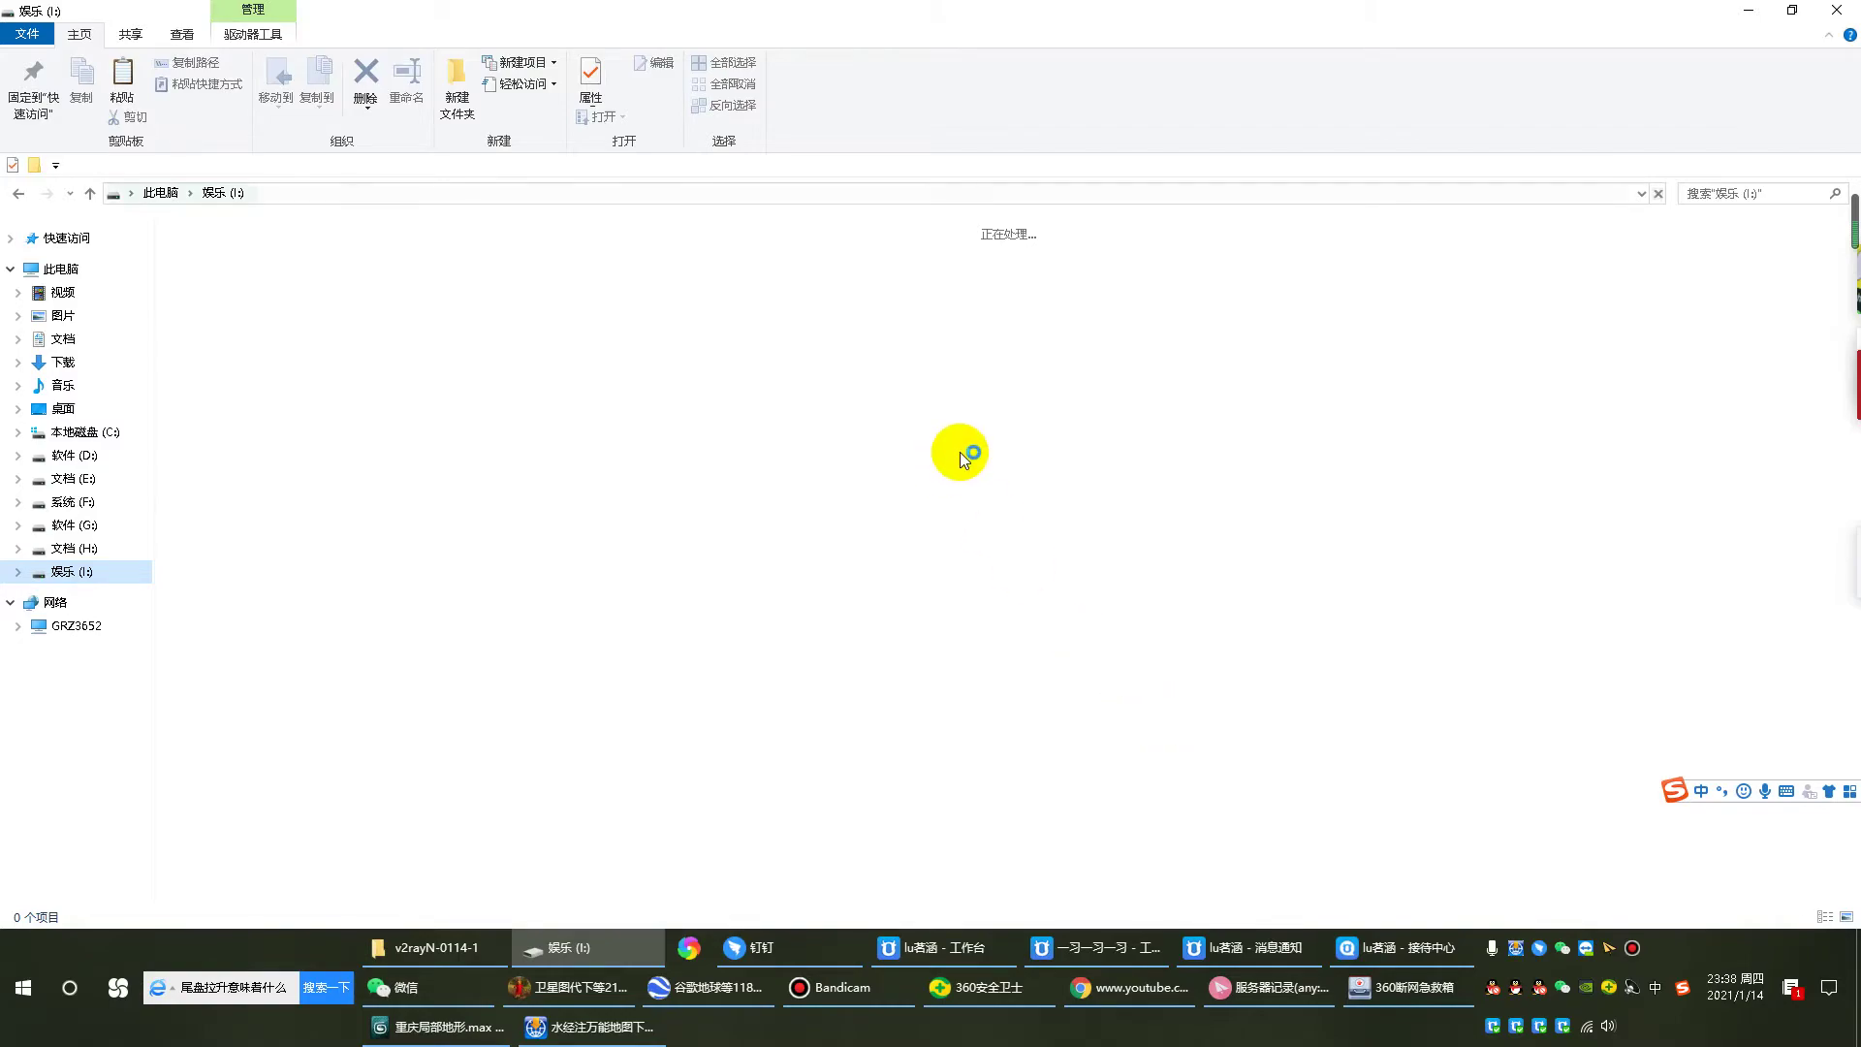
scroll(1352, 680, down, 5)
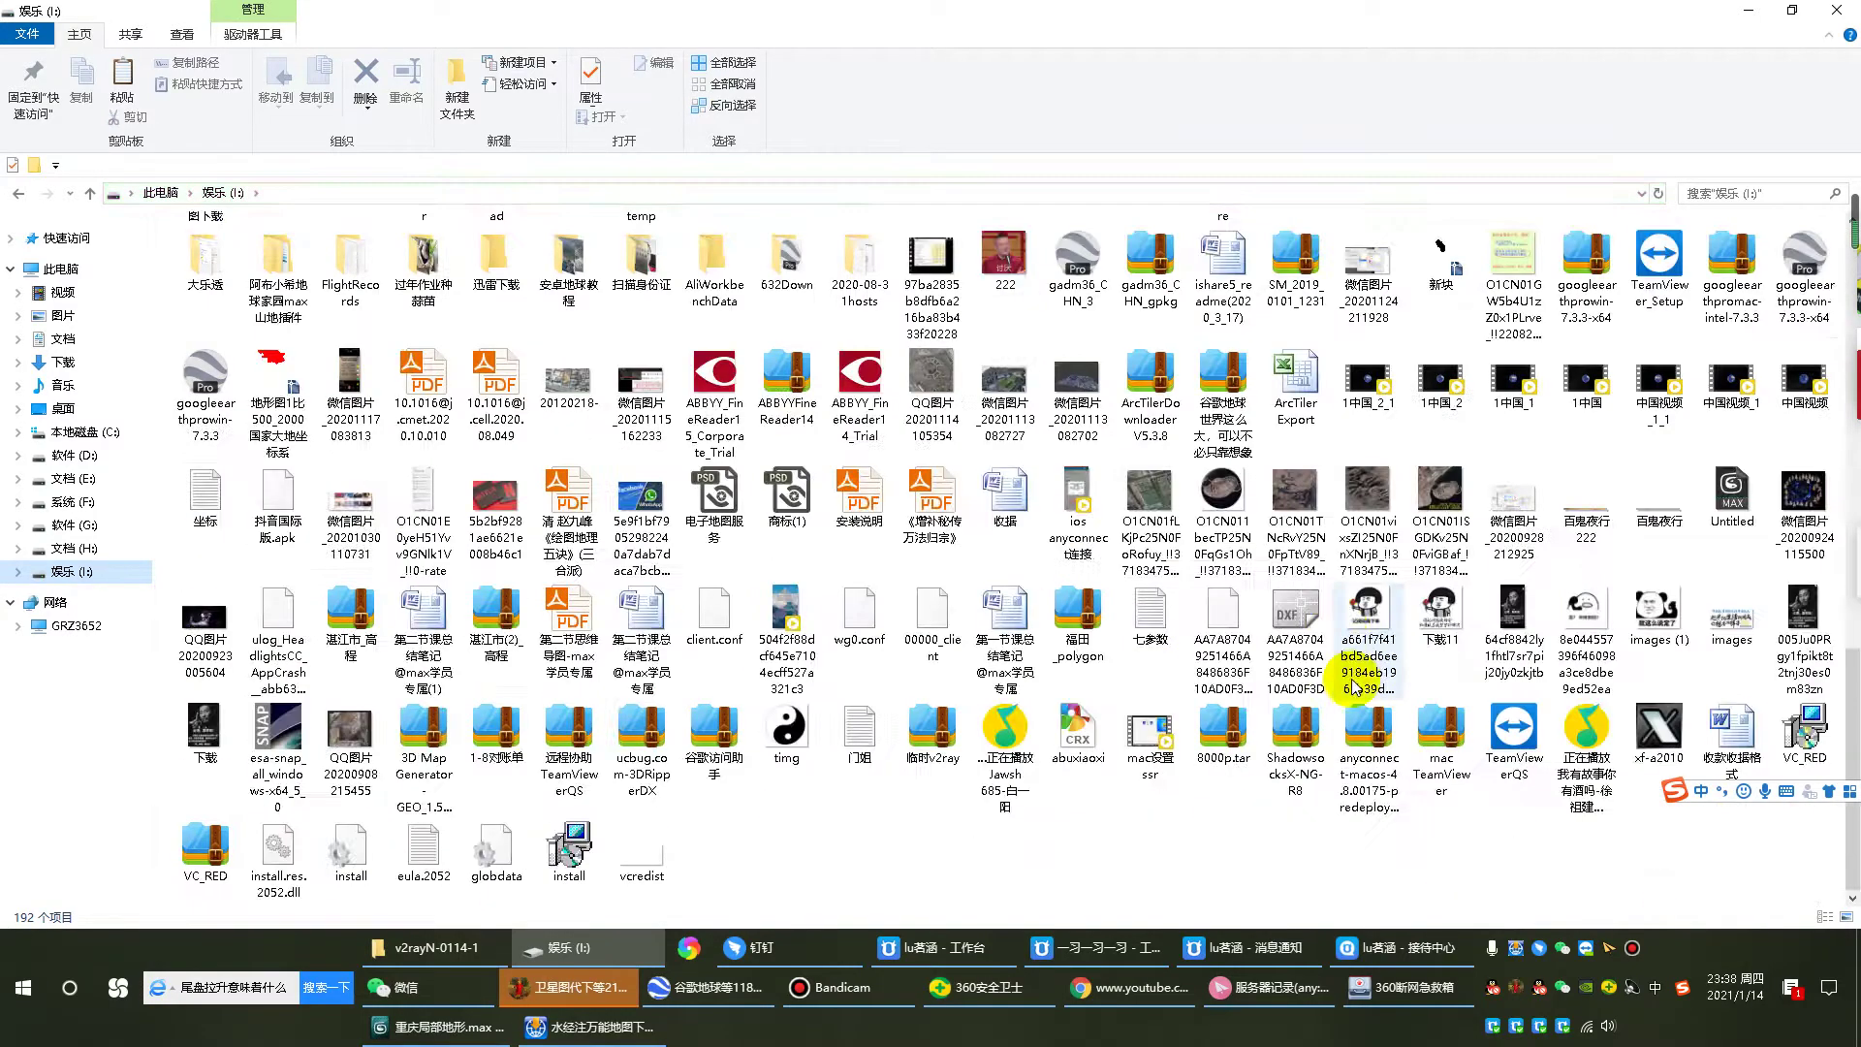
scroll(1348, 485, up, 4)
click(1653, 517)
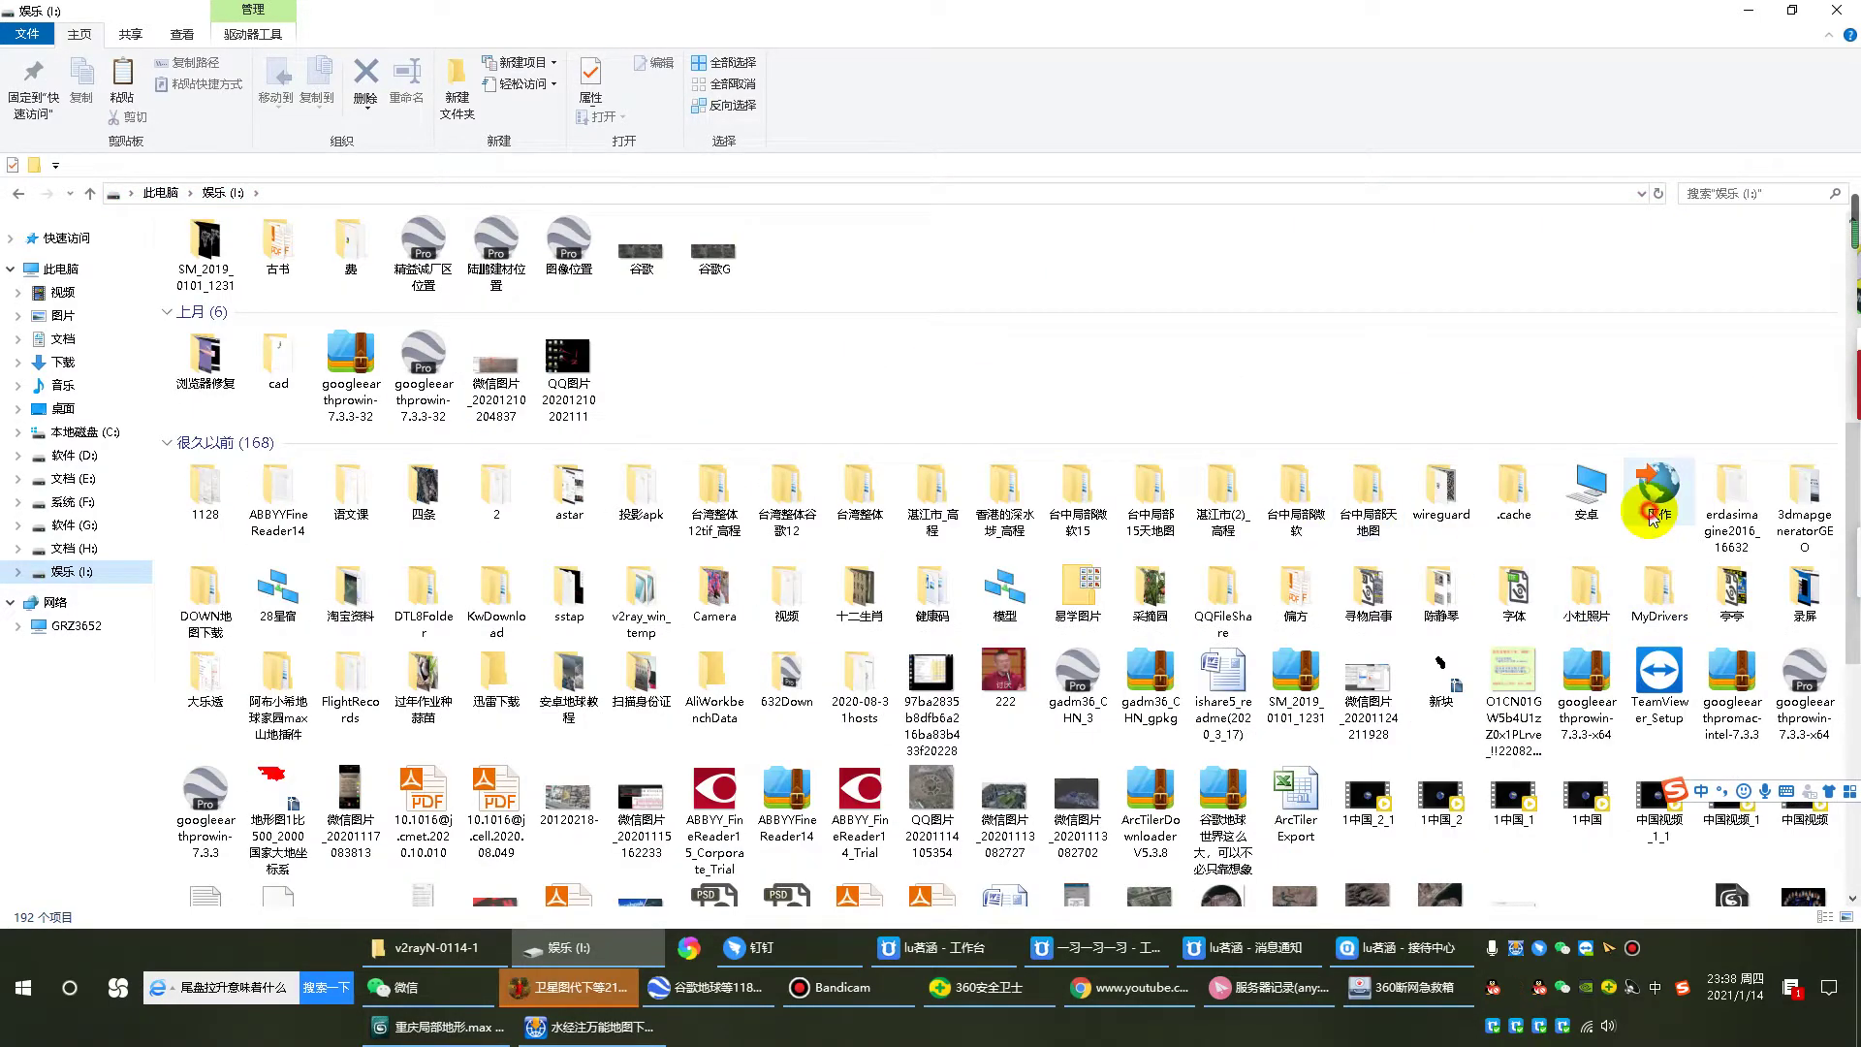
double_click(1653, 517)
scroll(999, 581, down, 10)
click(684, 839)
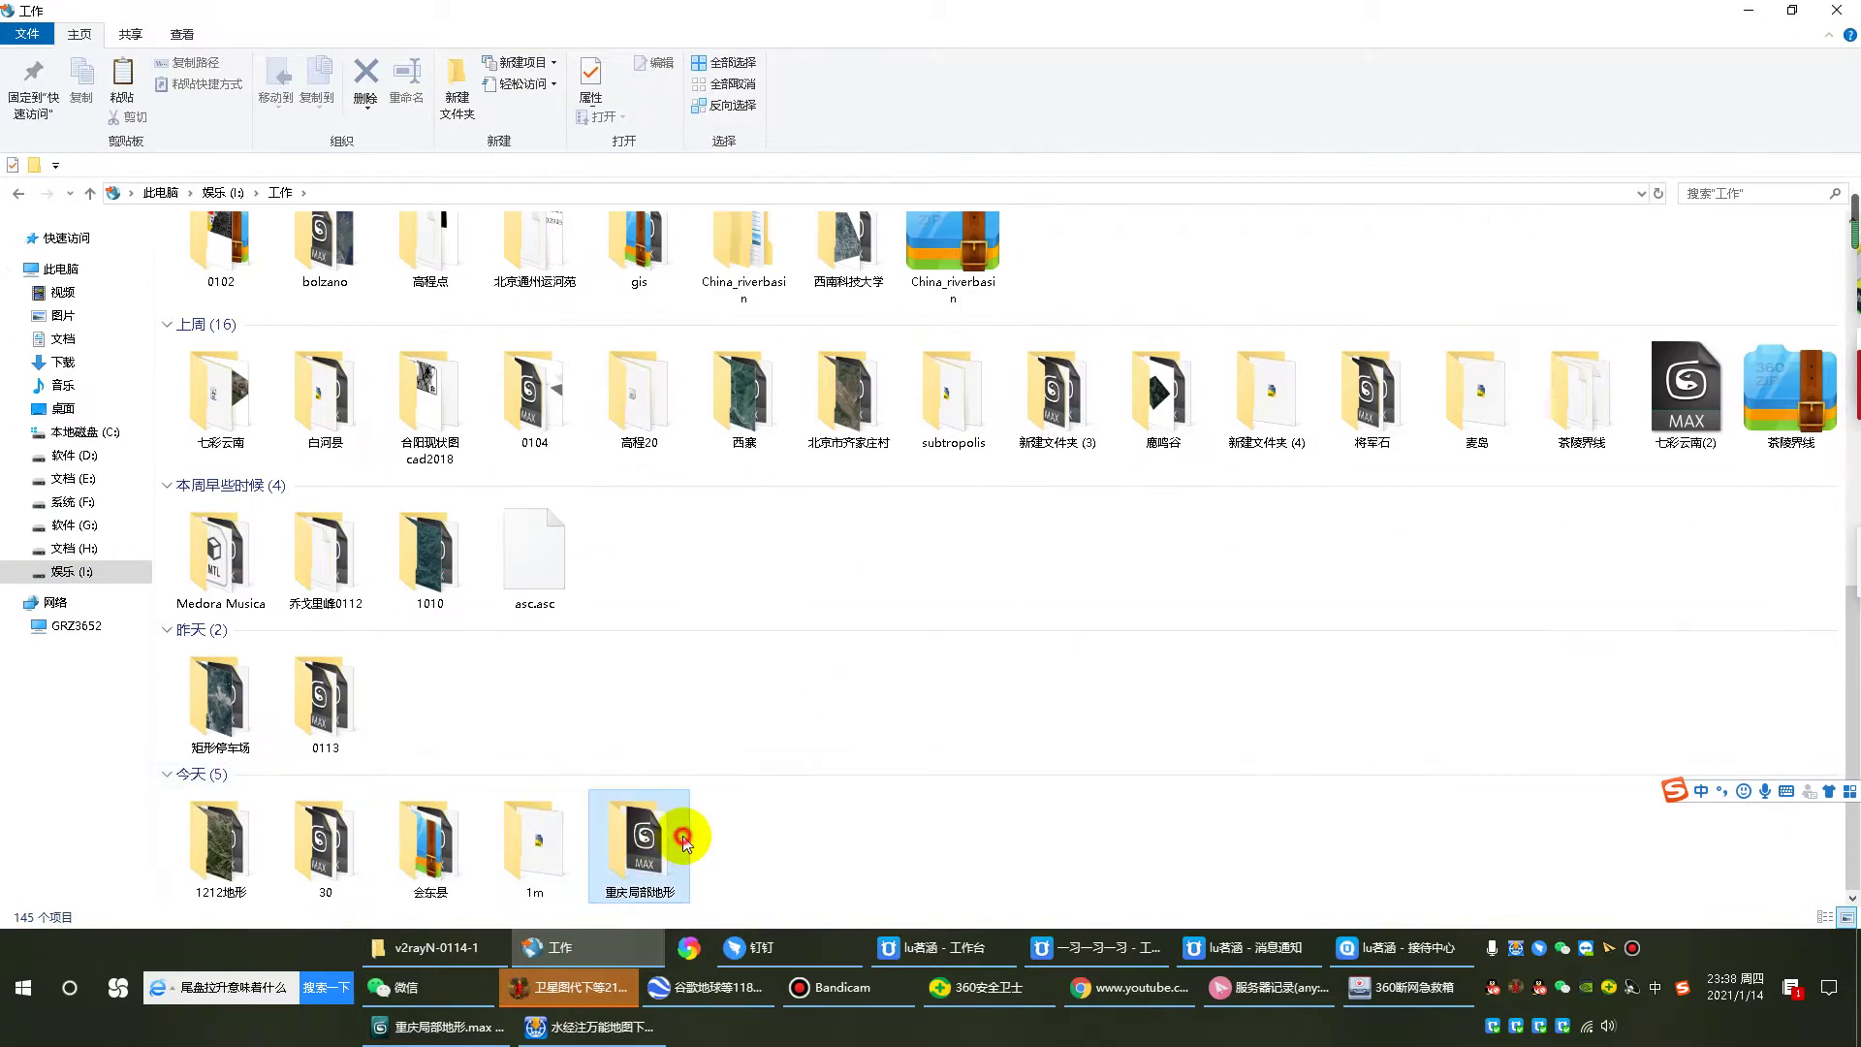
double_click(684, 840)
key(ctrl+v)
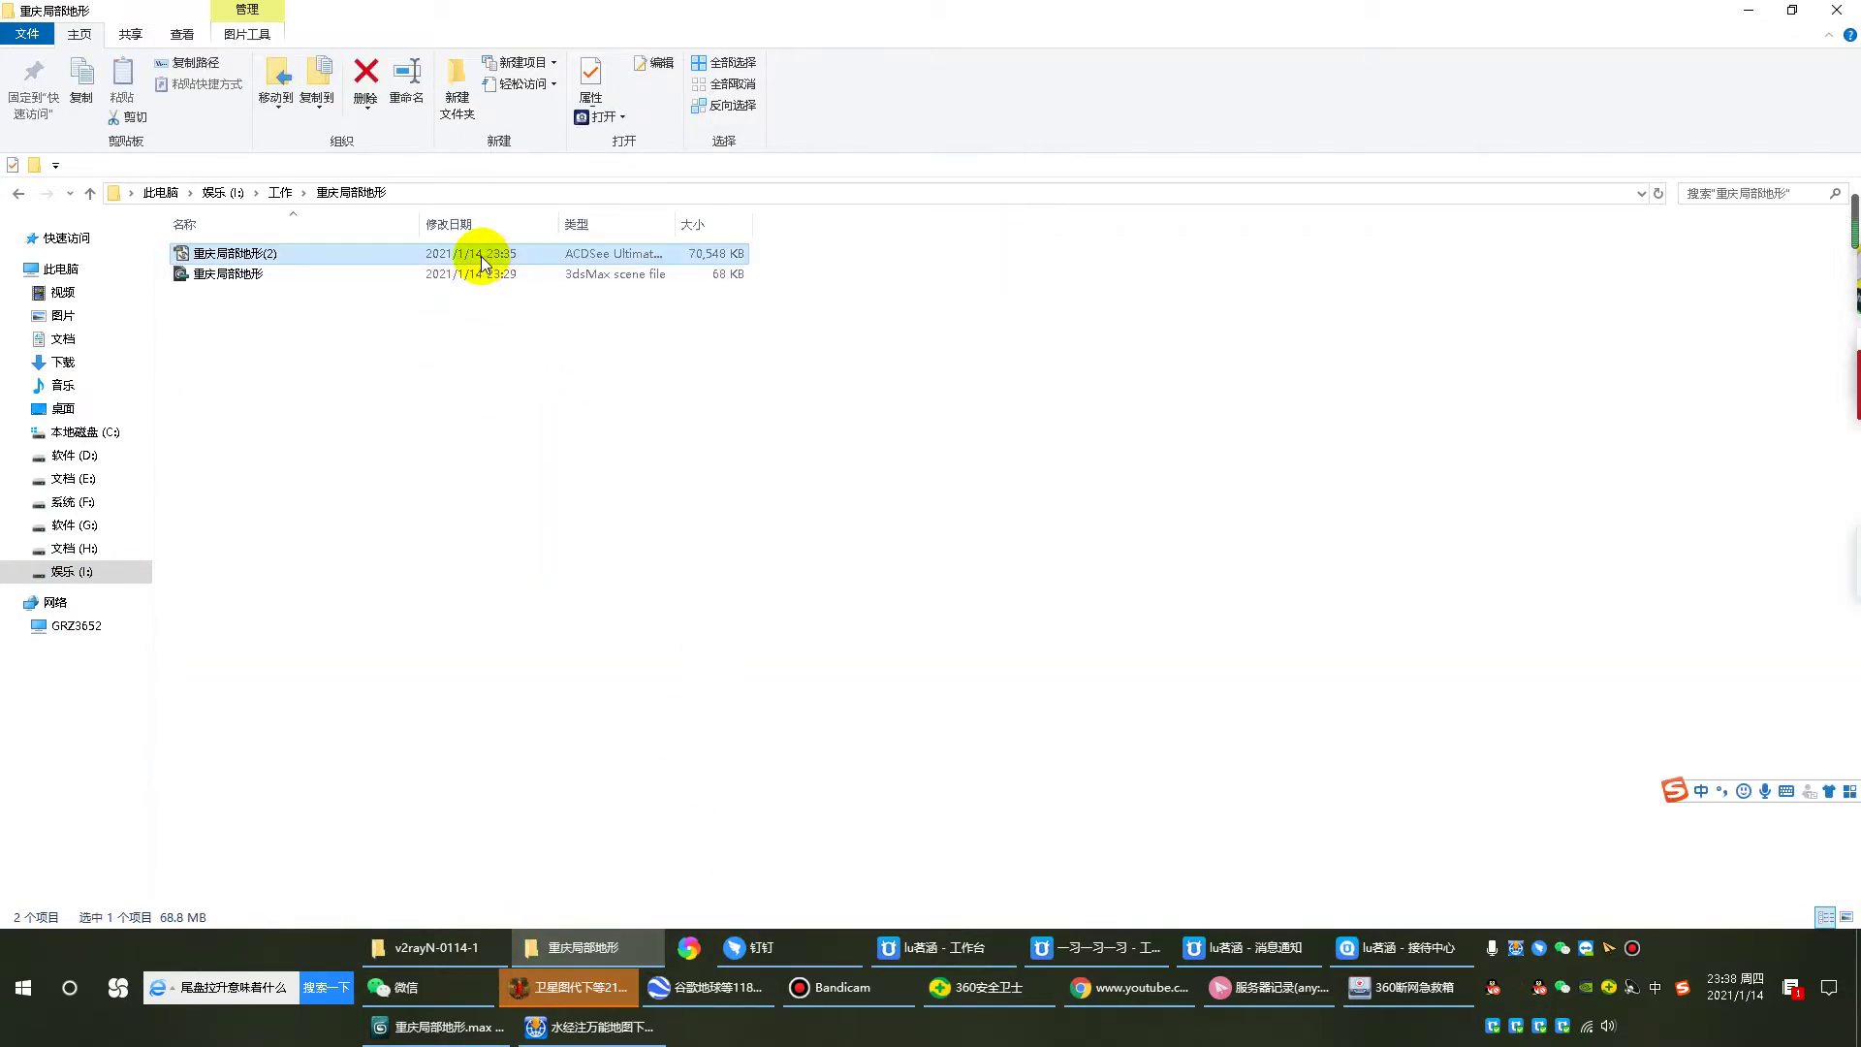
drag(483, 256, 621, 587)
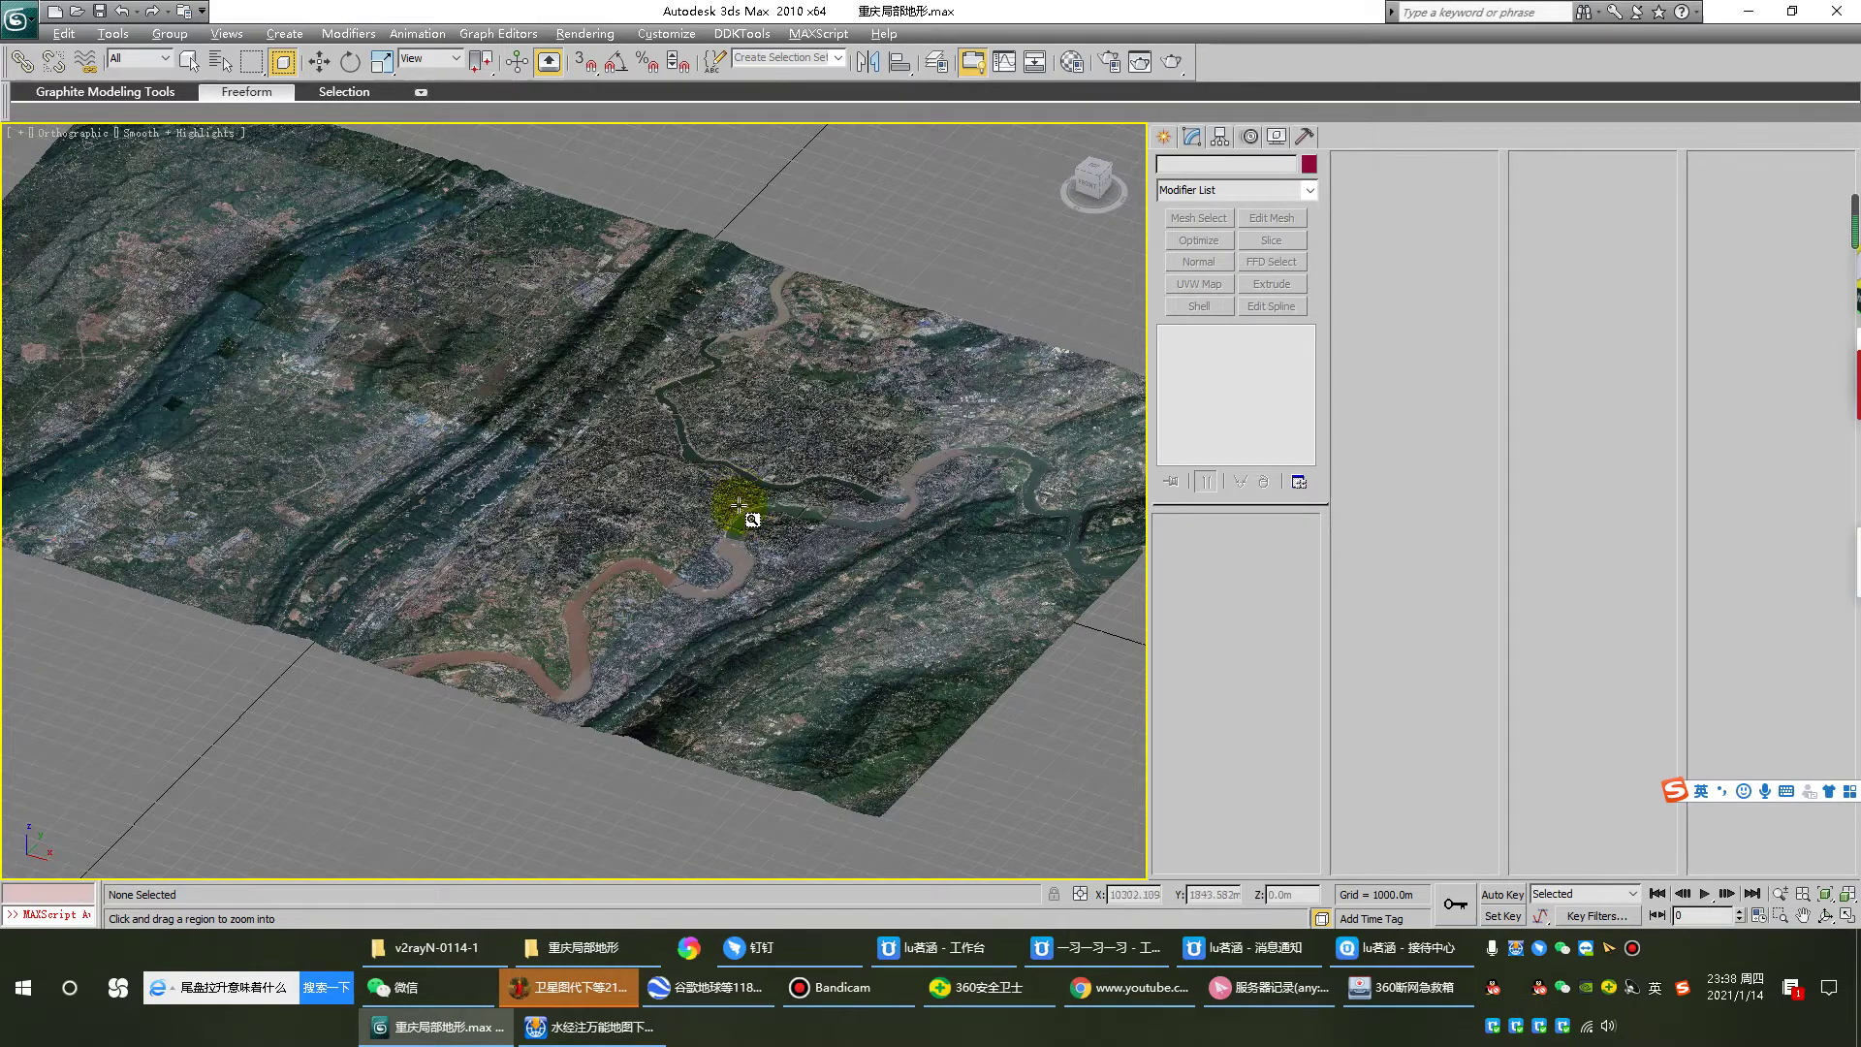
Step: Examine the satellite texture on the terrain up close, along the mountain ridges, the river bends and the built-up areas
drag(596, 458, 1007, 690)
alt+middle_drag(793, 608, 941, 569)
scroll(859, 626, up, 8)
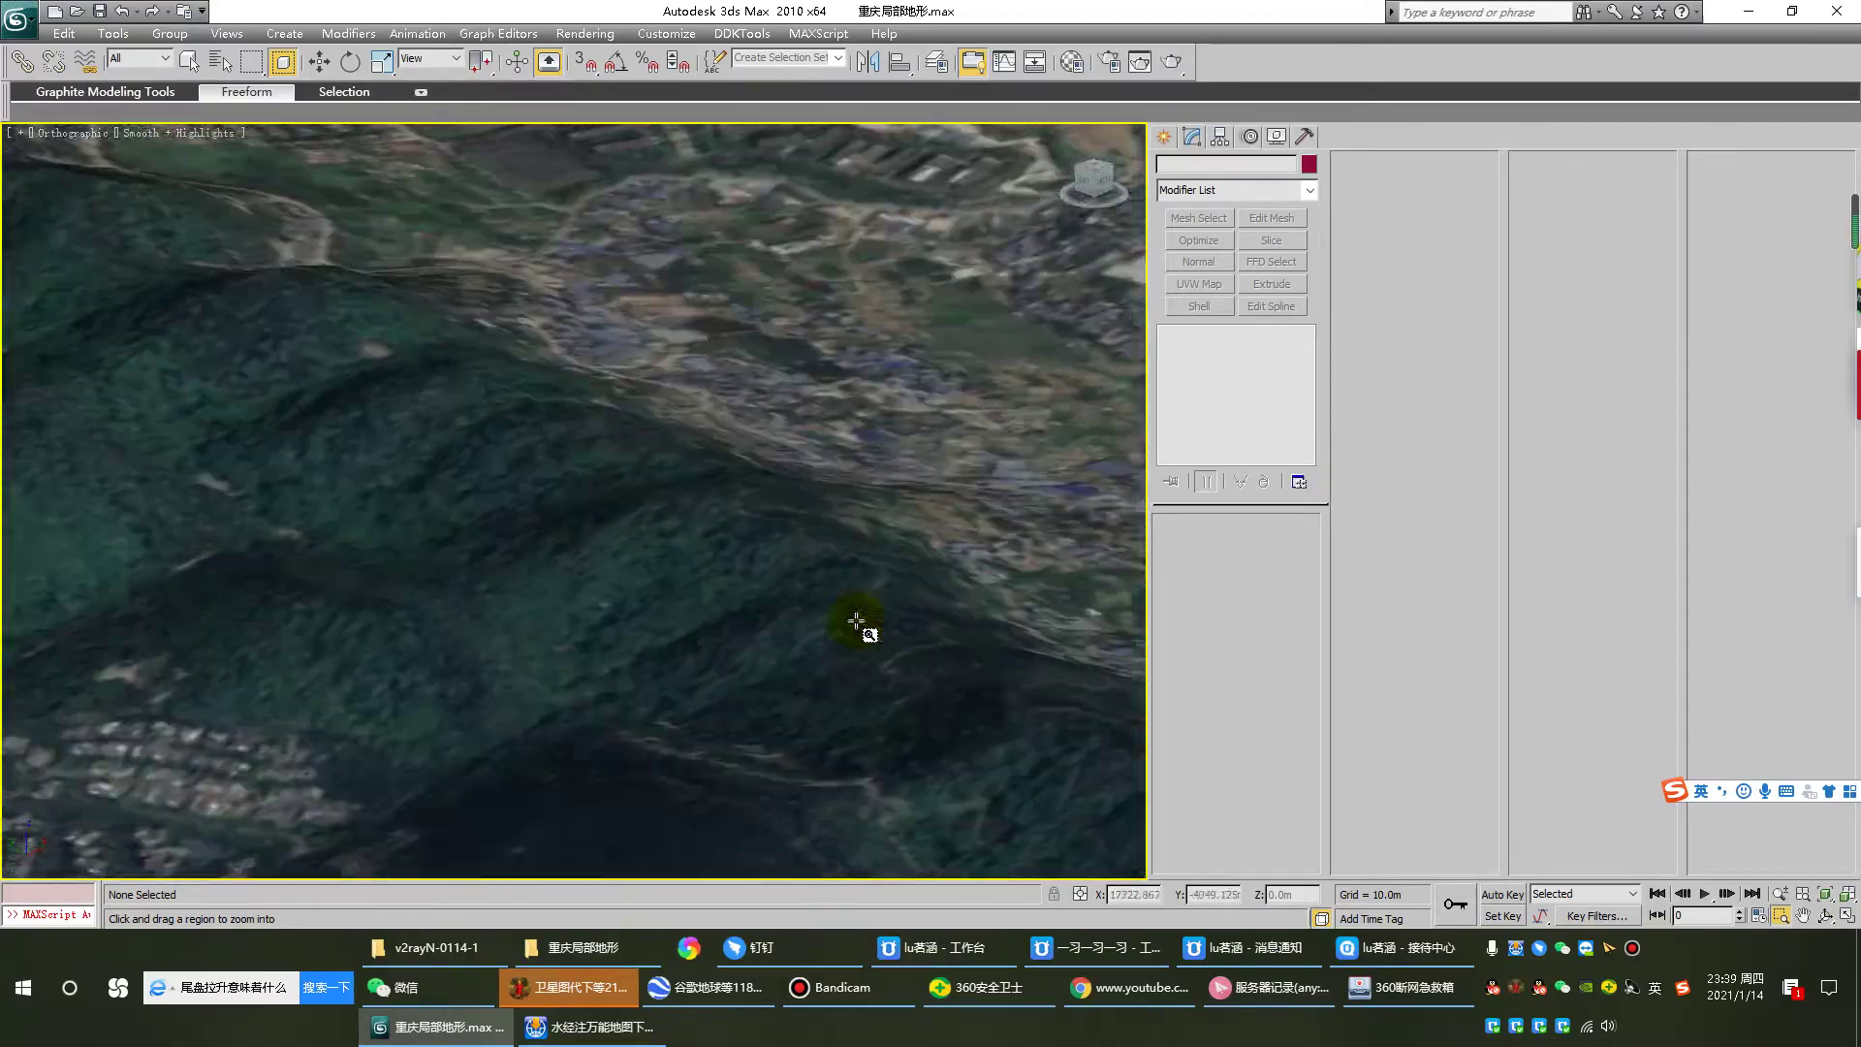
scroll(857, 620, down, 12)
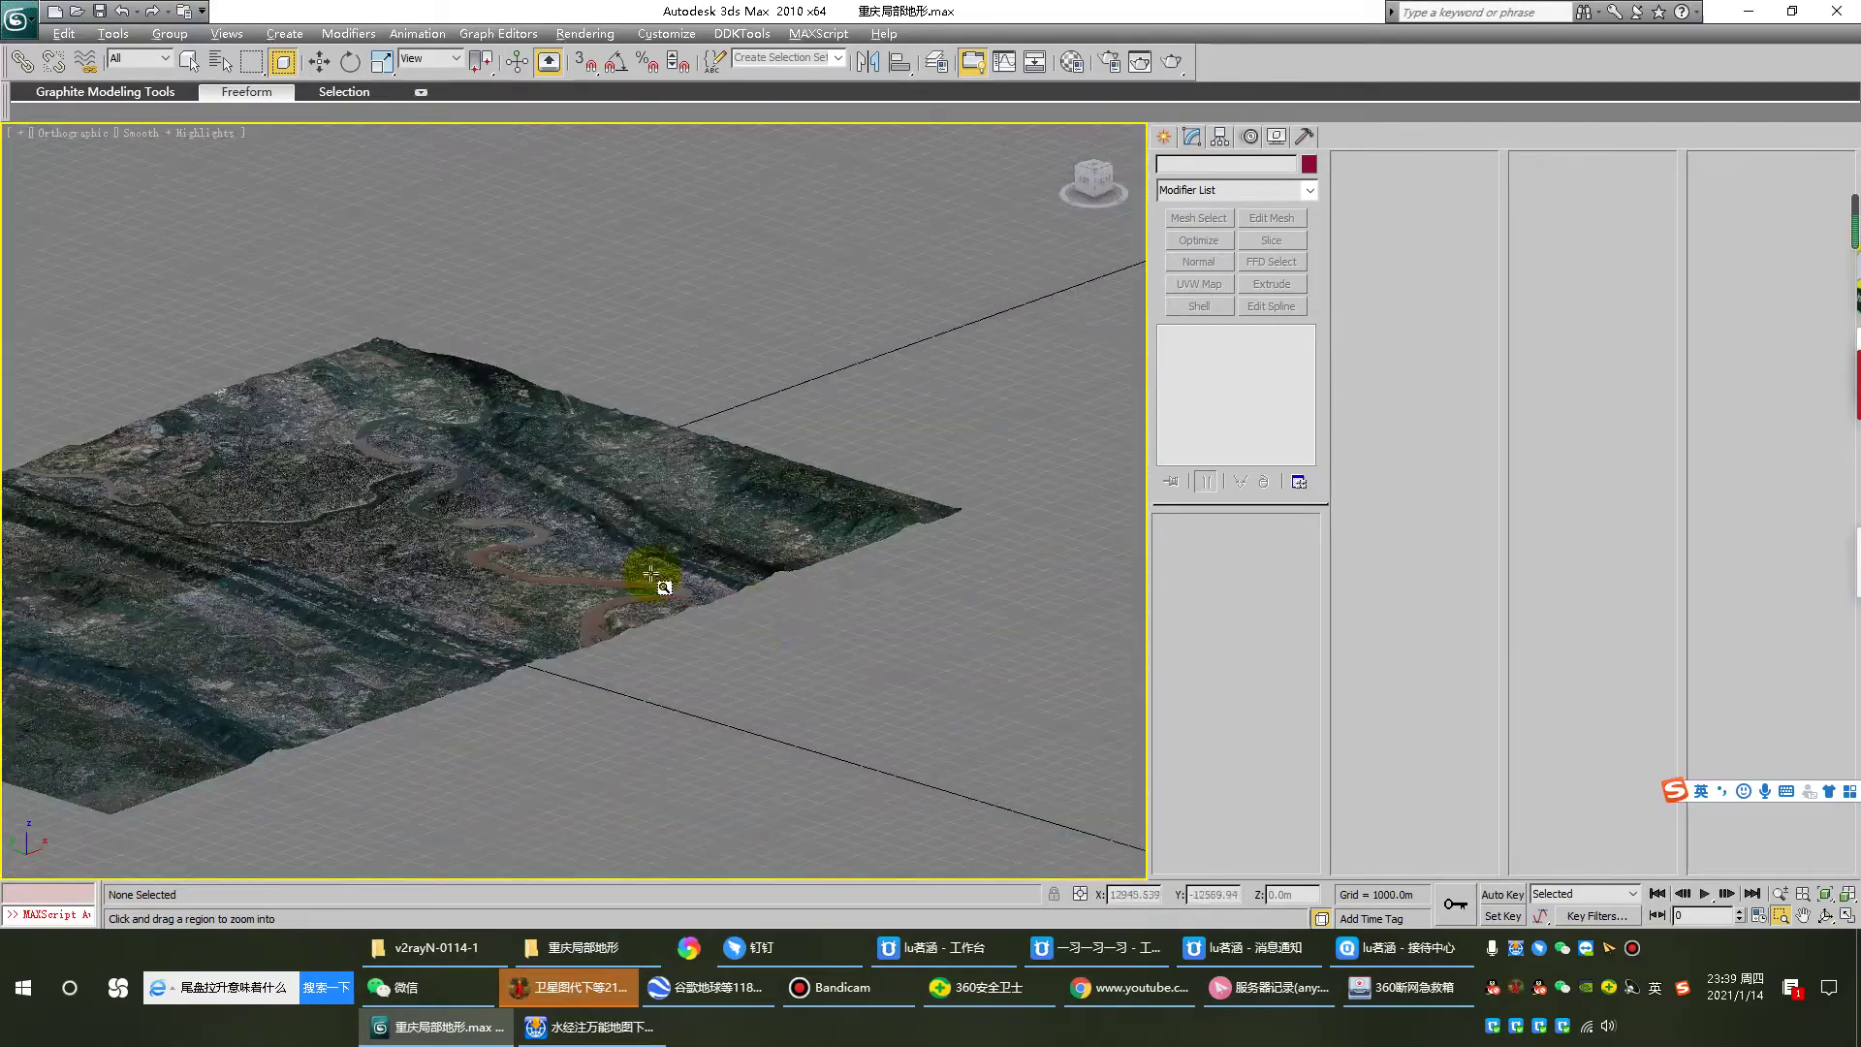
alt+middle_drag(539, 563, 532, 613)
drag(320, 356, 469, 496)
alt+middle_drag(481, 515, 550, 445)
drag(686, 628, 688, 630)
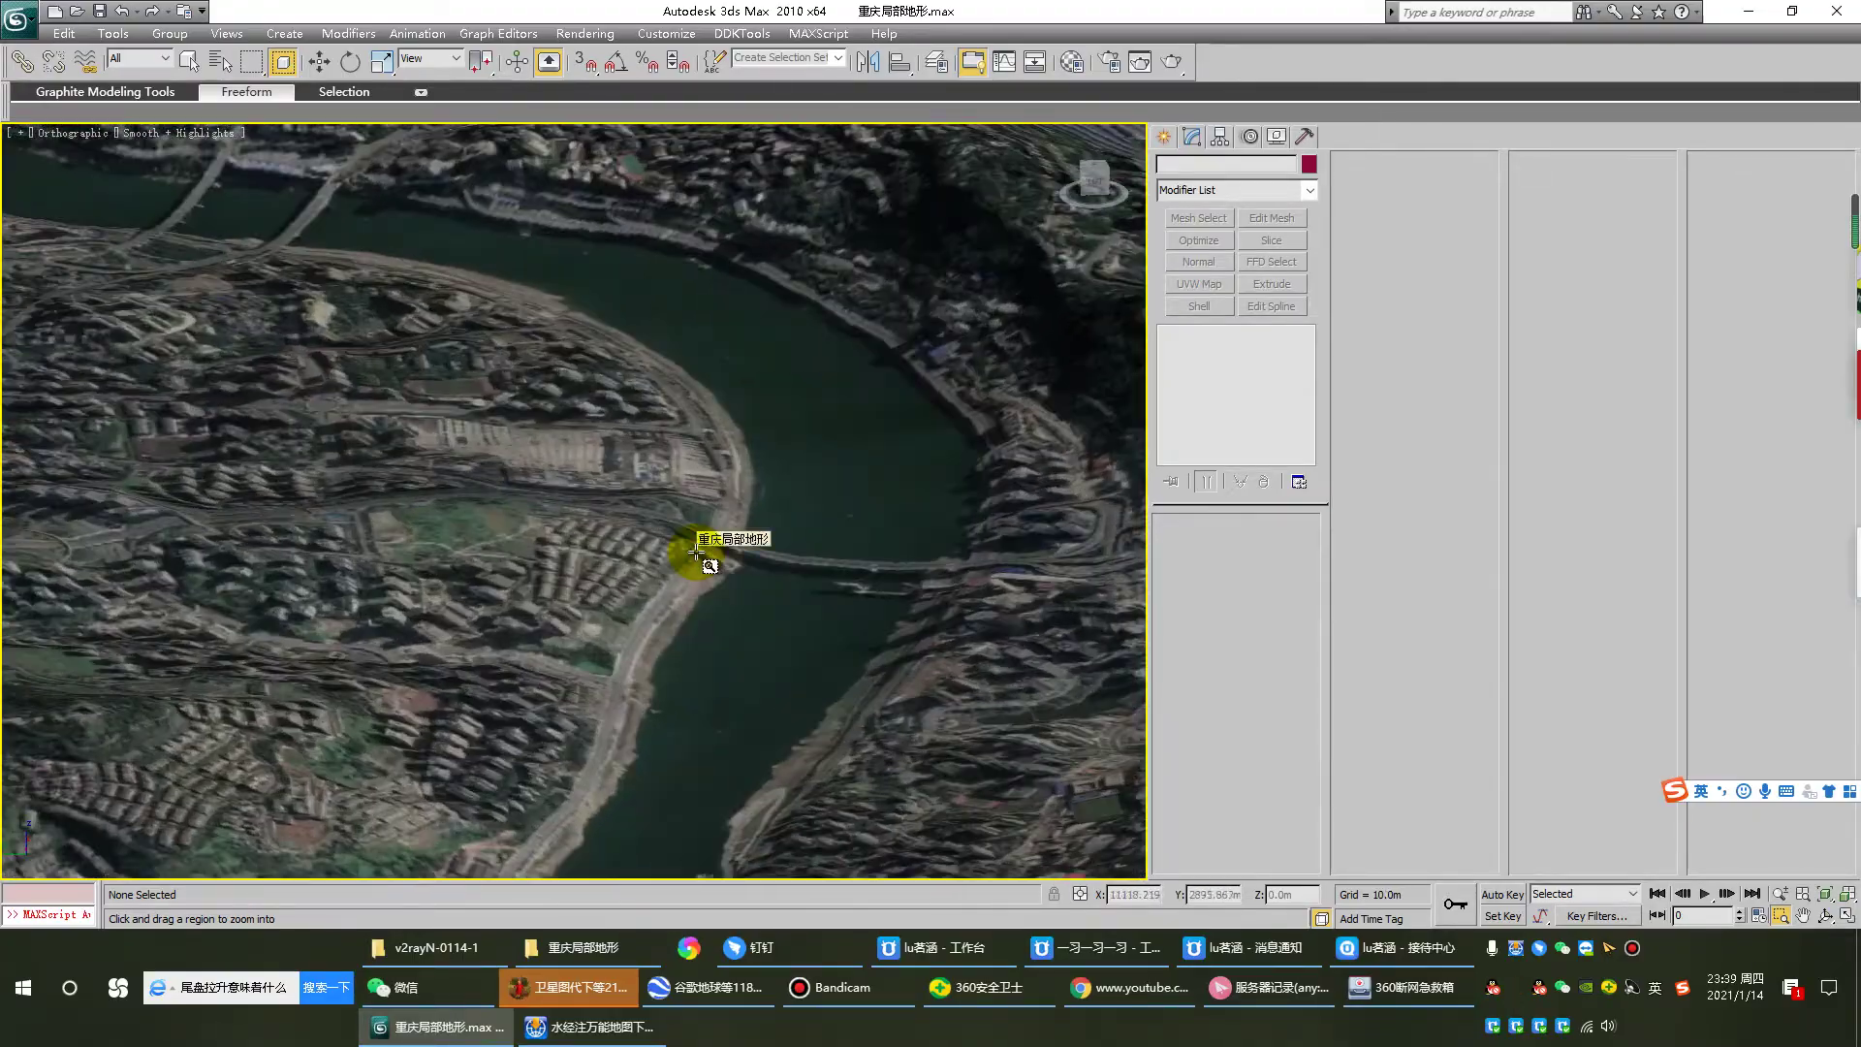
scroll(707, 547, down, 4)
scroll(682, 557, down, 6)
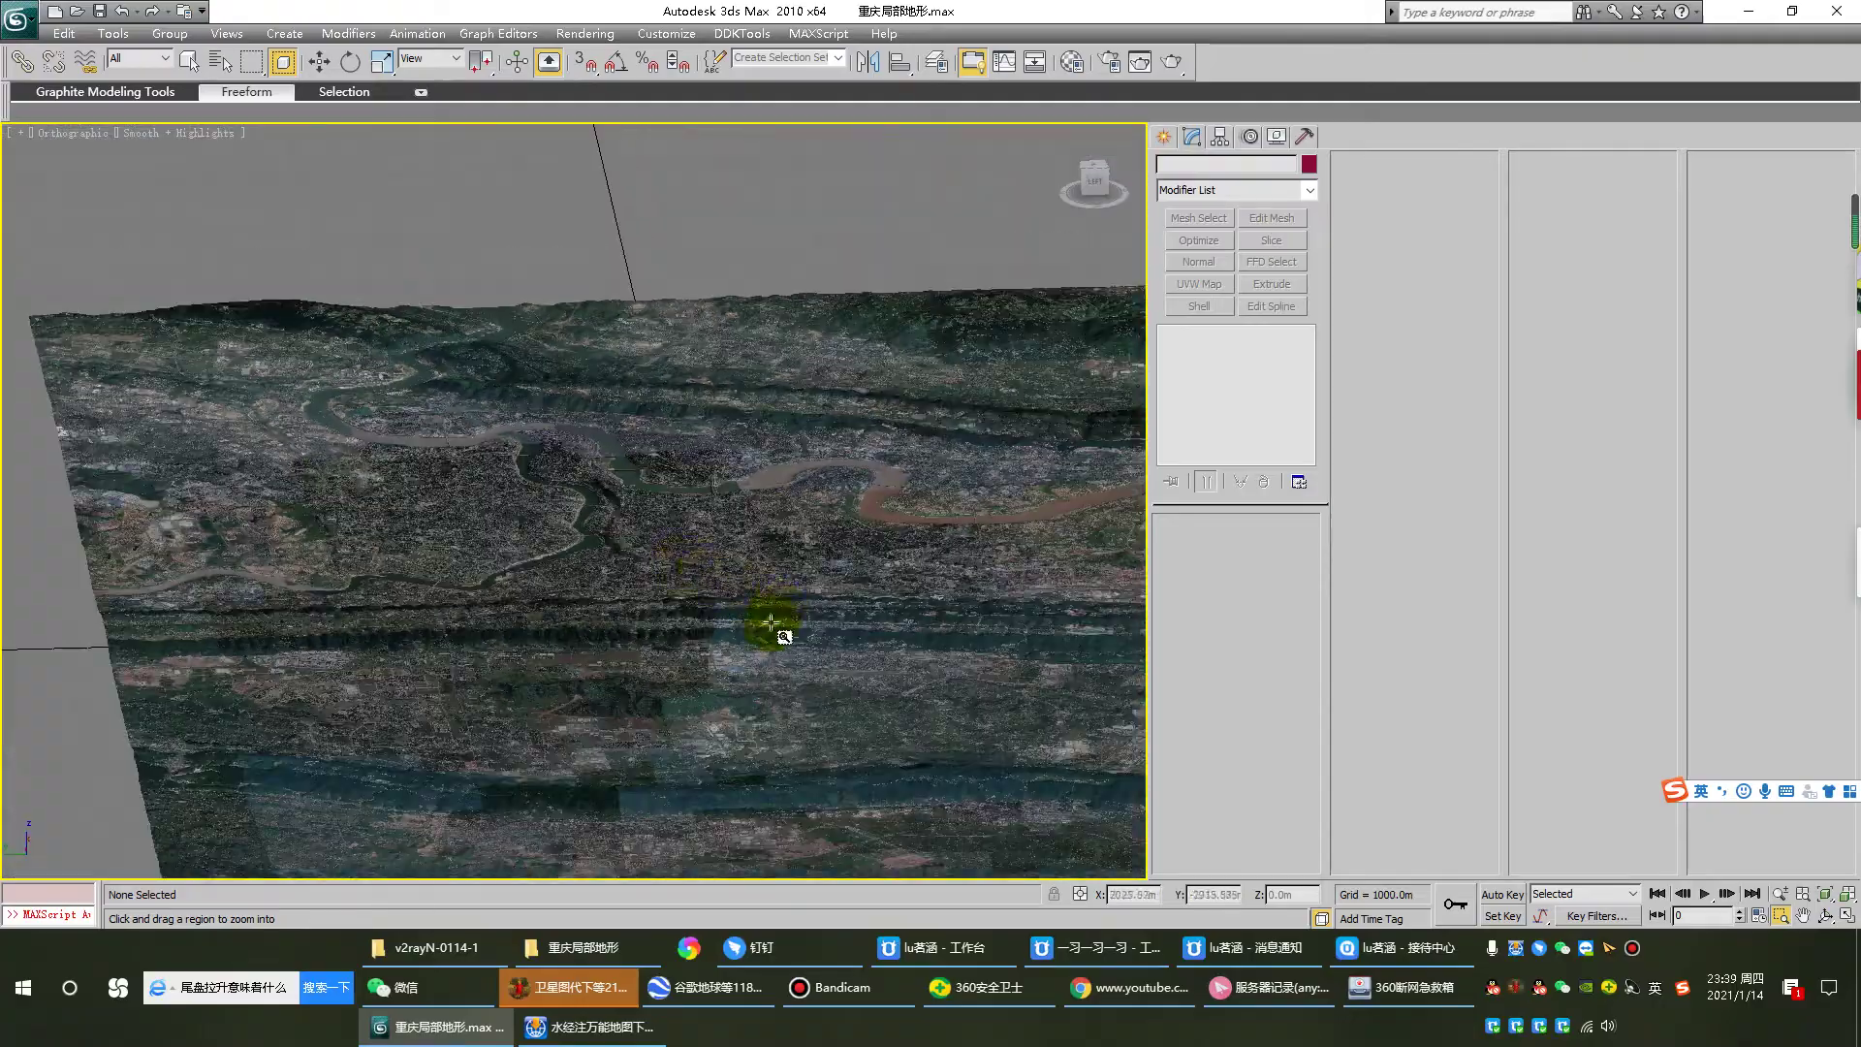
alt+middle_drag(772, 624, 436, 625)
alt+middle_drag(740, 527, 705, 280)
drag(933, 433, 1106, 494)
scroll(808, 411, up, 8)
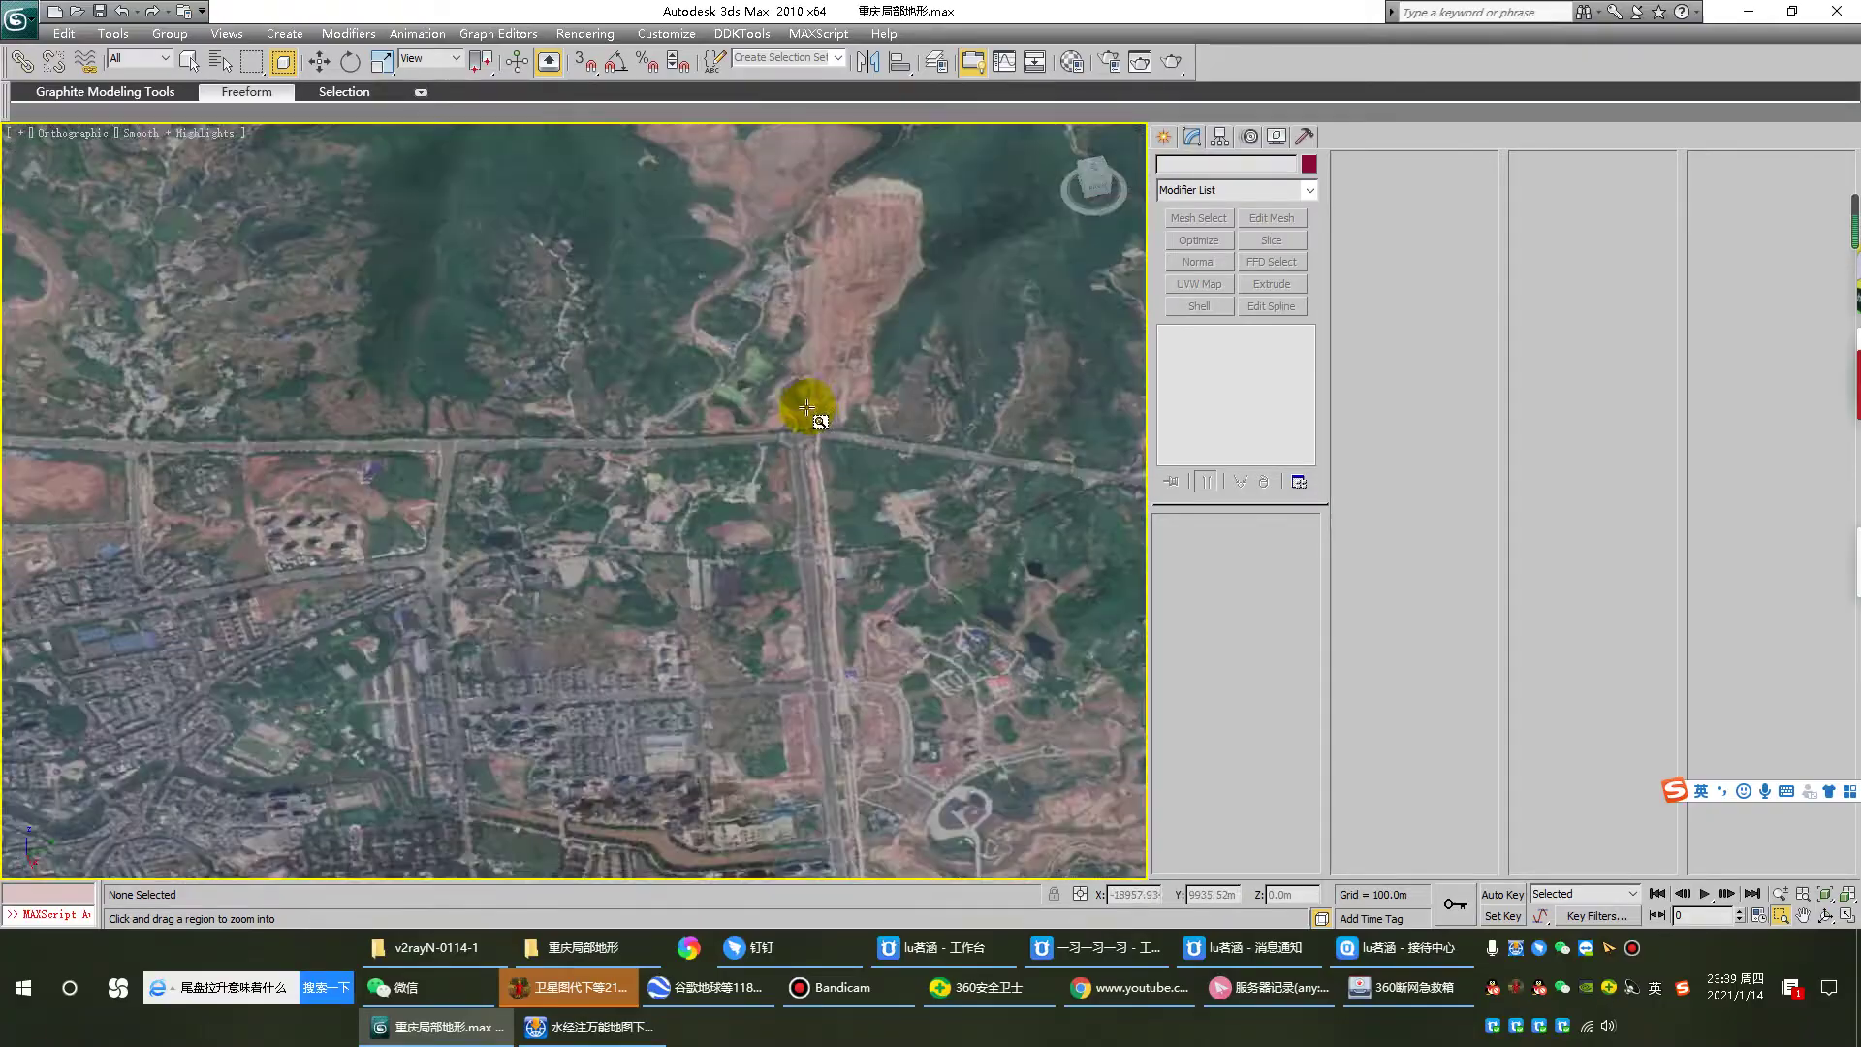
scroll(737, 450, down, 10)
Step: Show the whole terrain from above, hide the grid, and return to an angled view of the model
key(t)
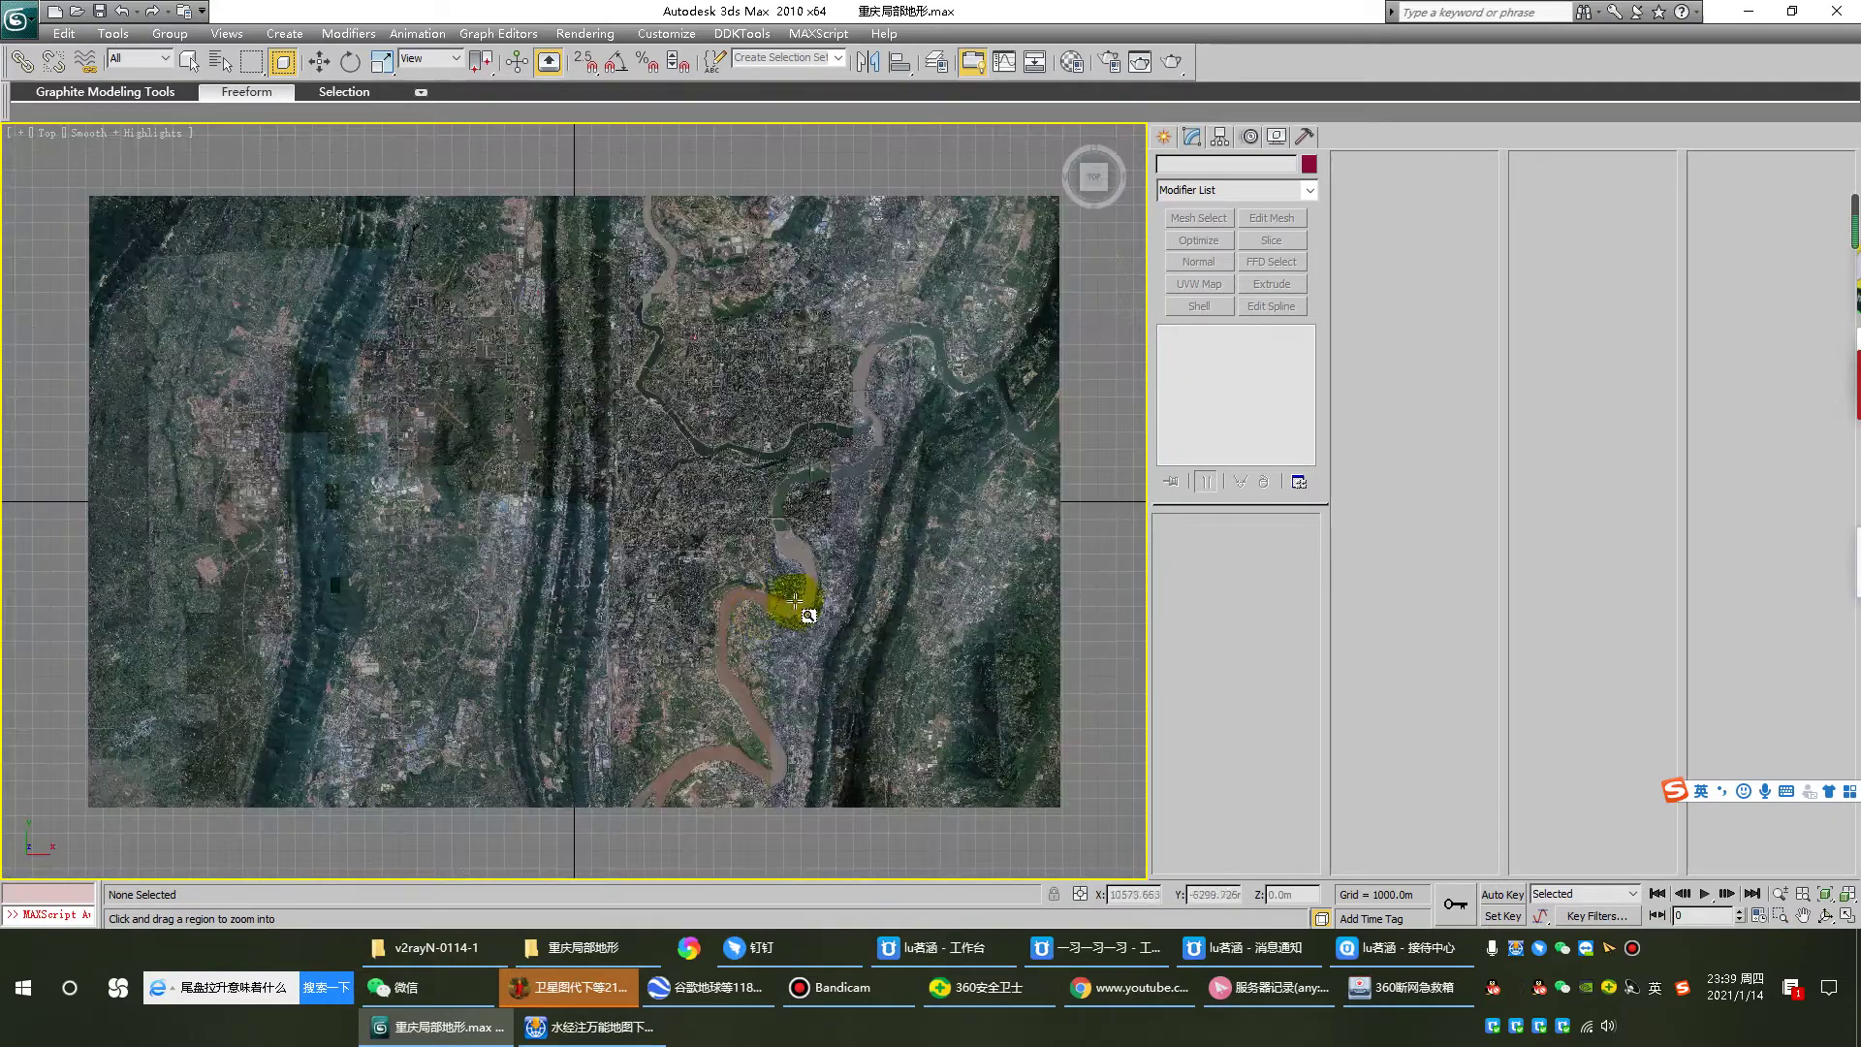
key(f)
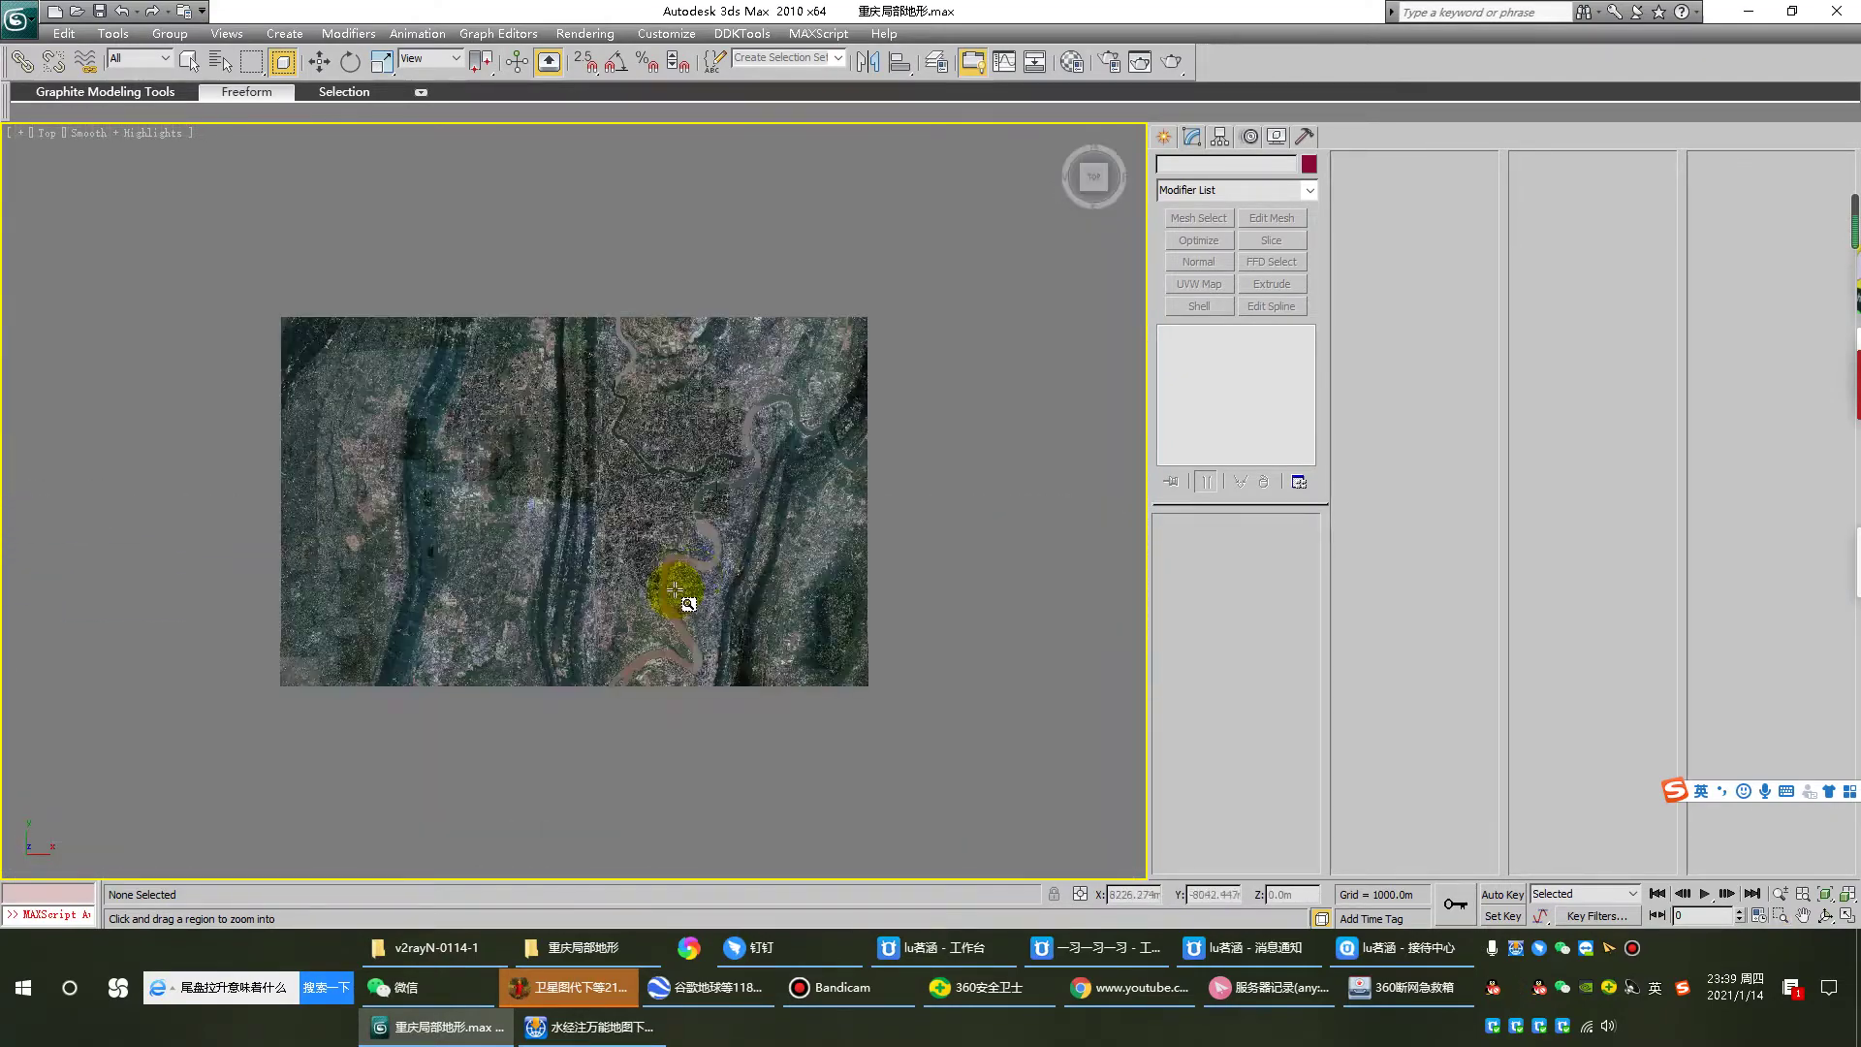
drag(675, 589, 707, 560)
alt+middle_drag(772, 541, 714, 509)
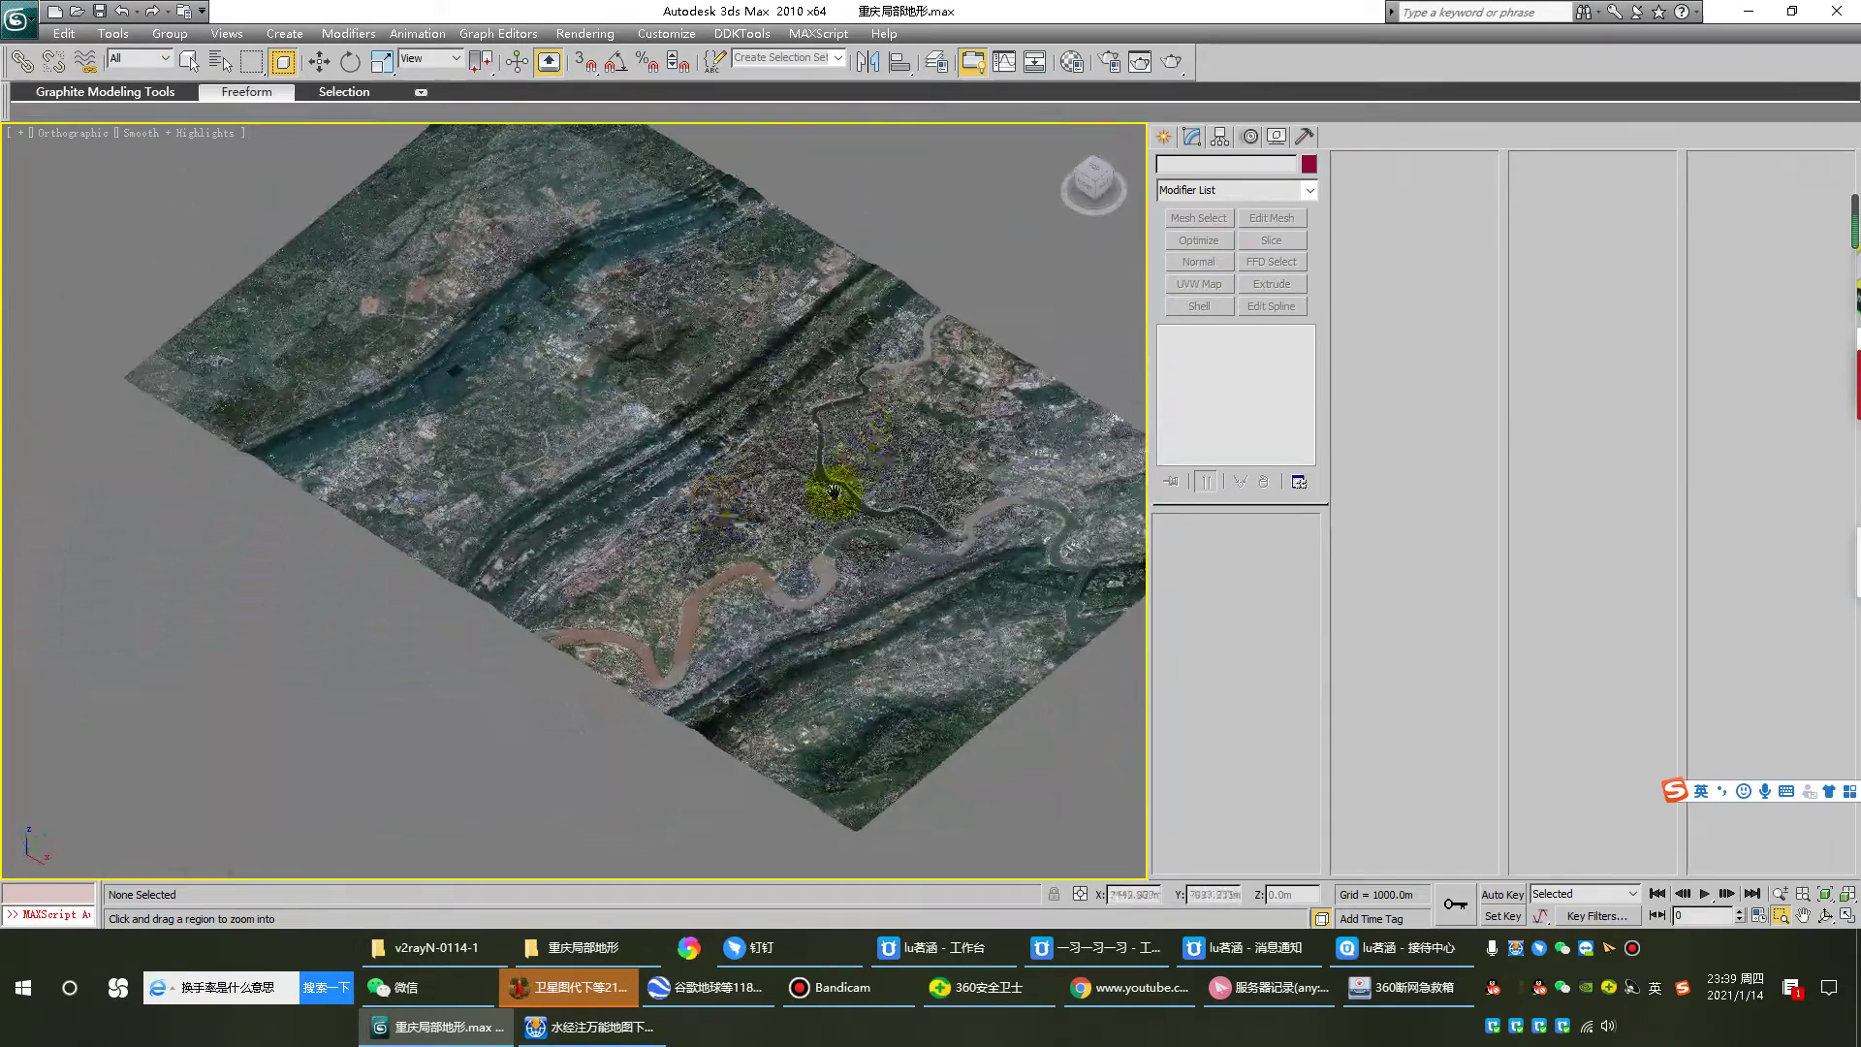
alt+middle_drag(833, 491, 908, 488)
click(977, 428)
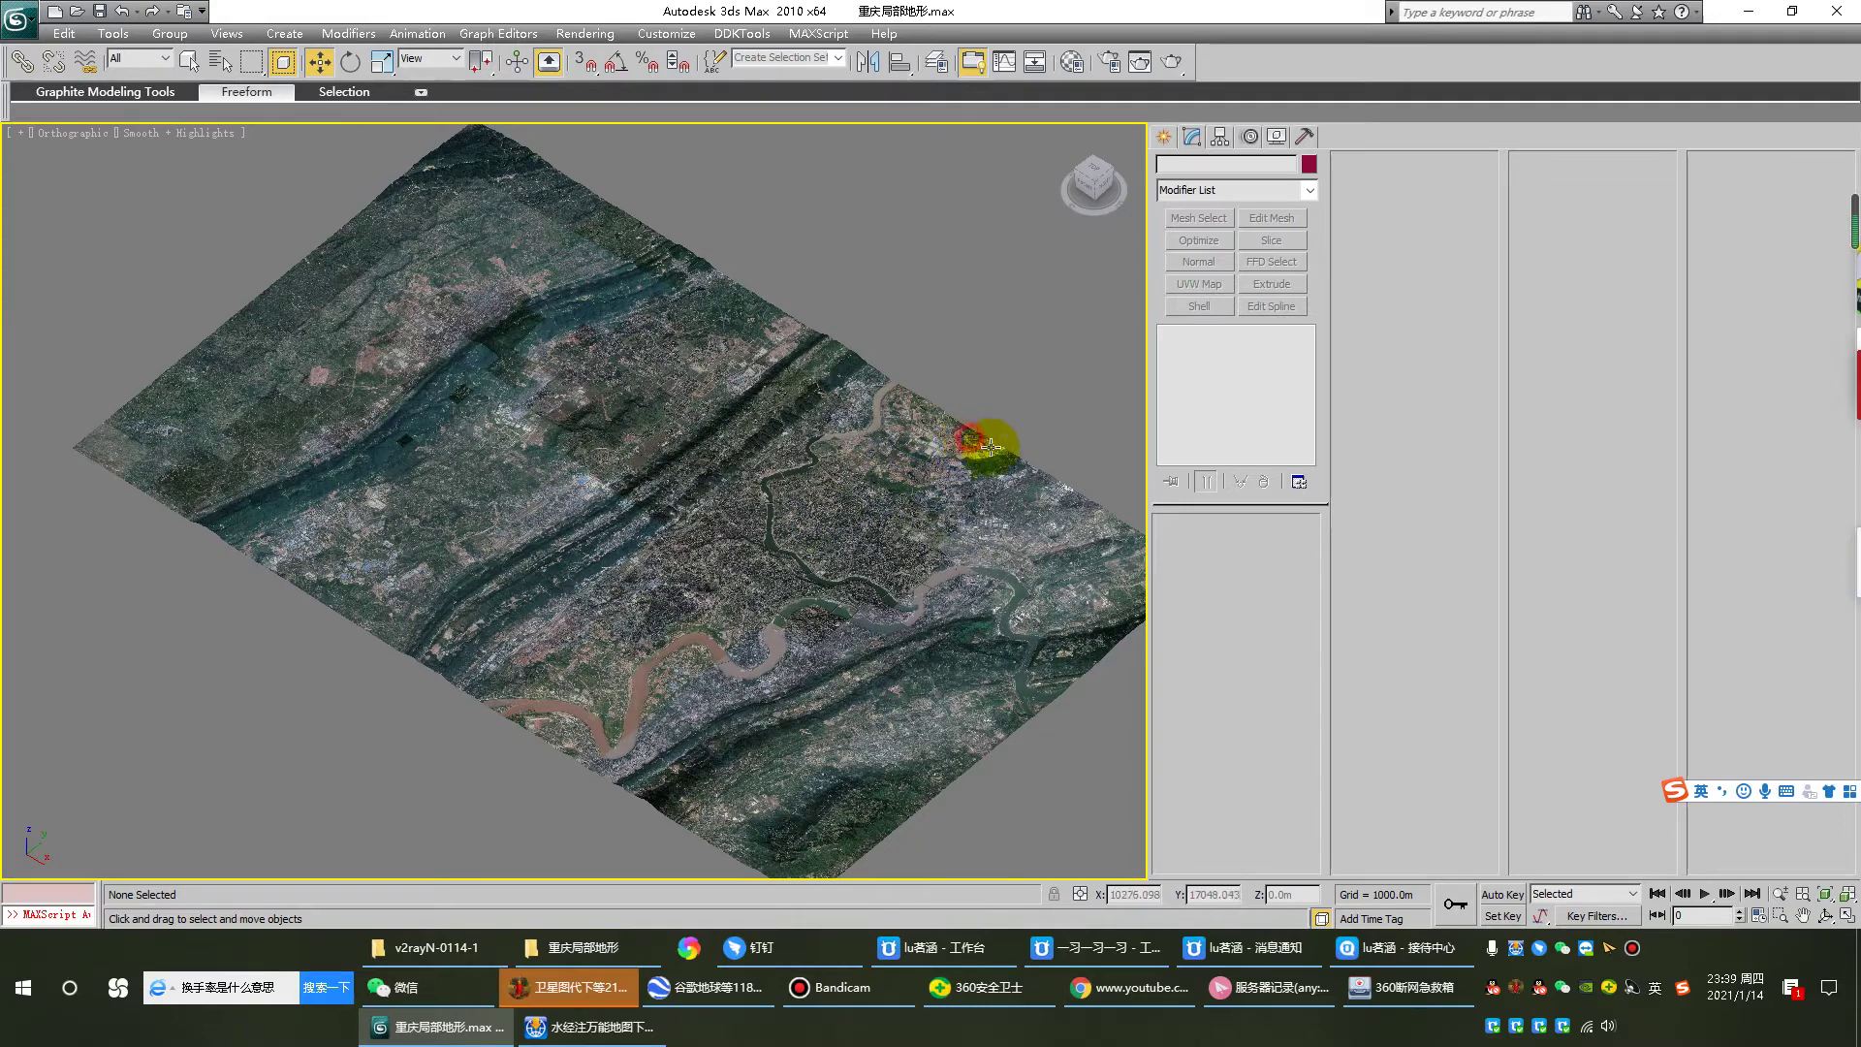
click(114, 33)
mouse_move(160, 39)
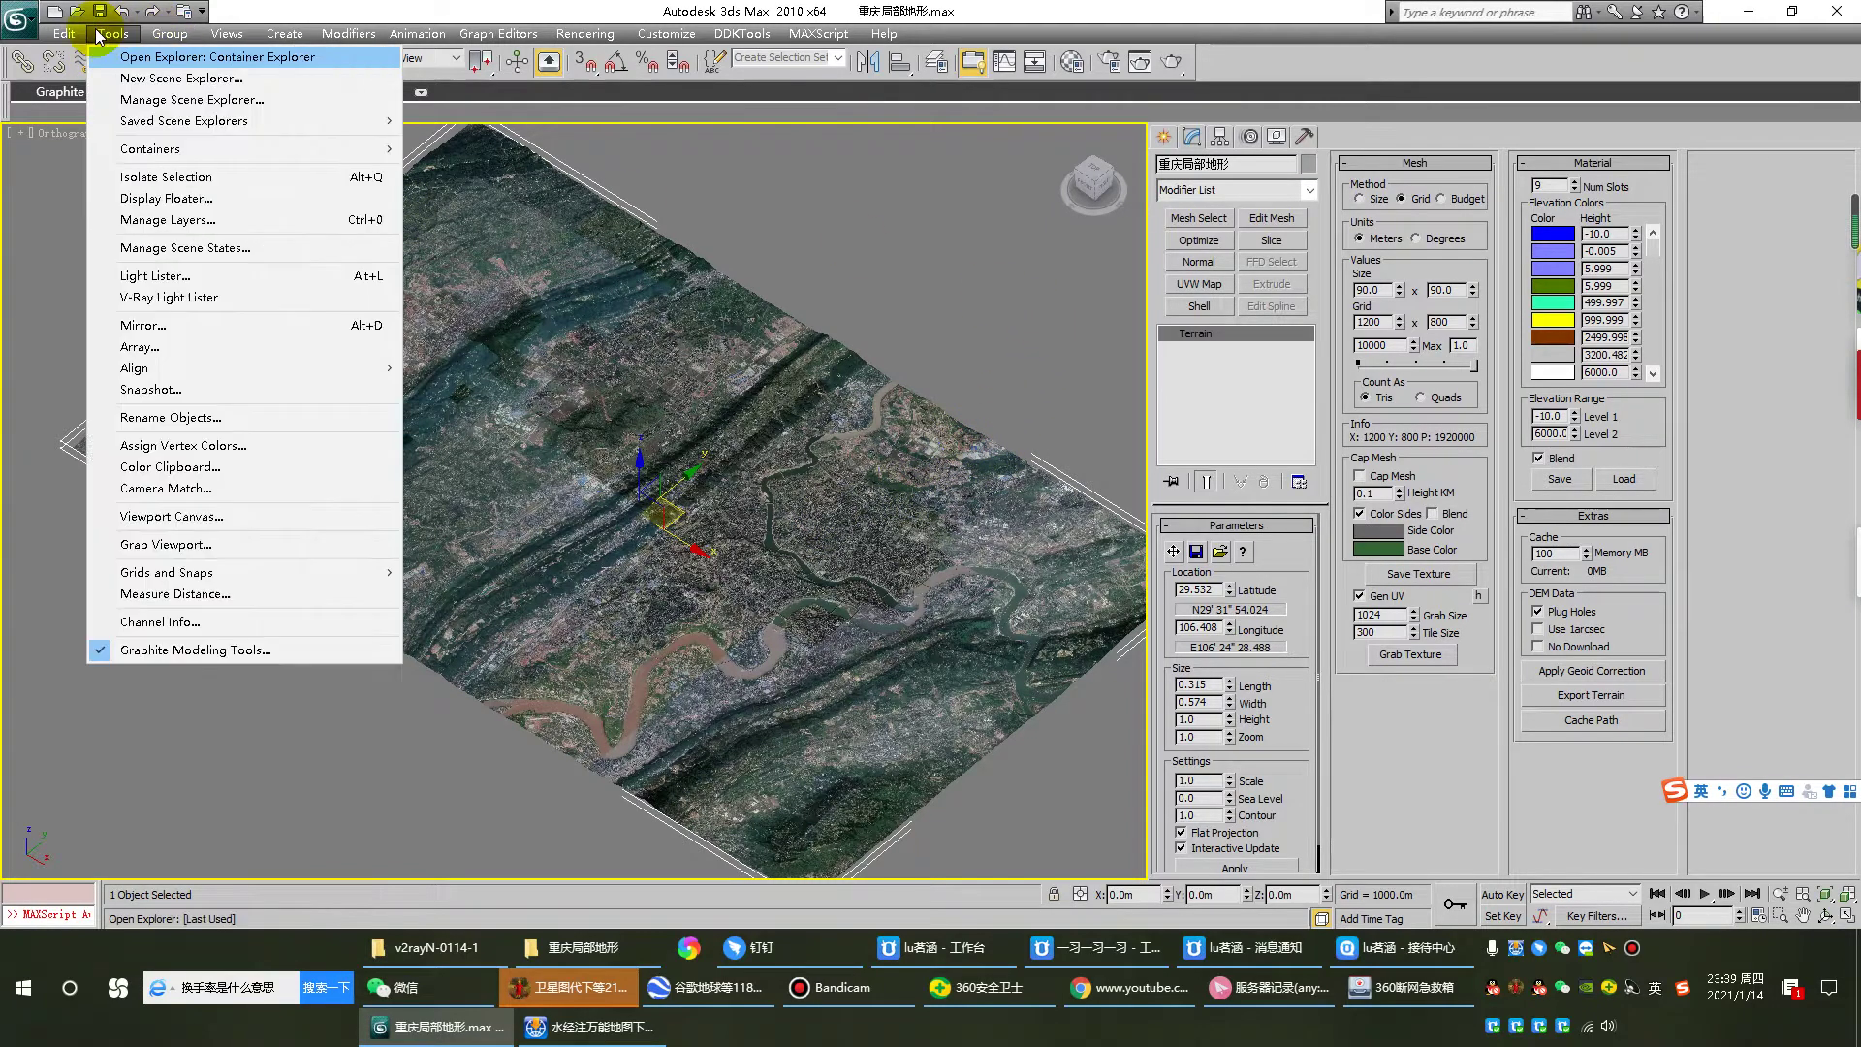
click(789, 266)
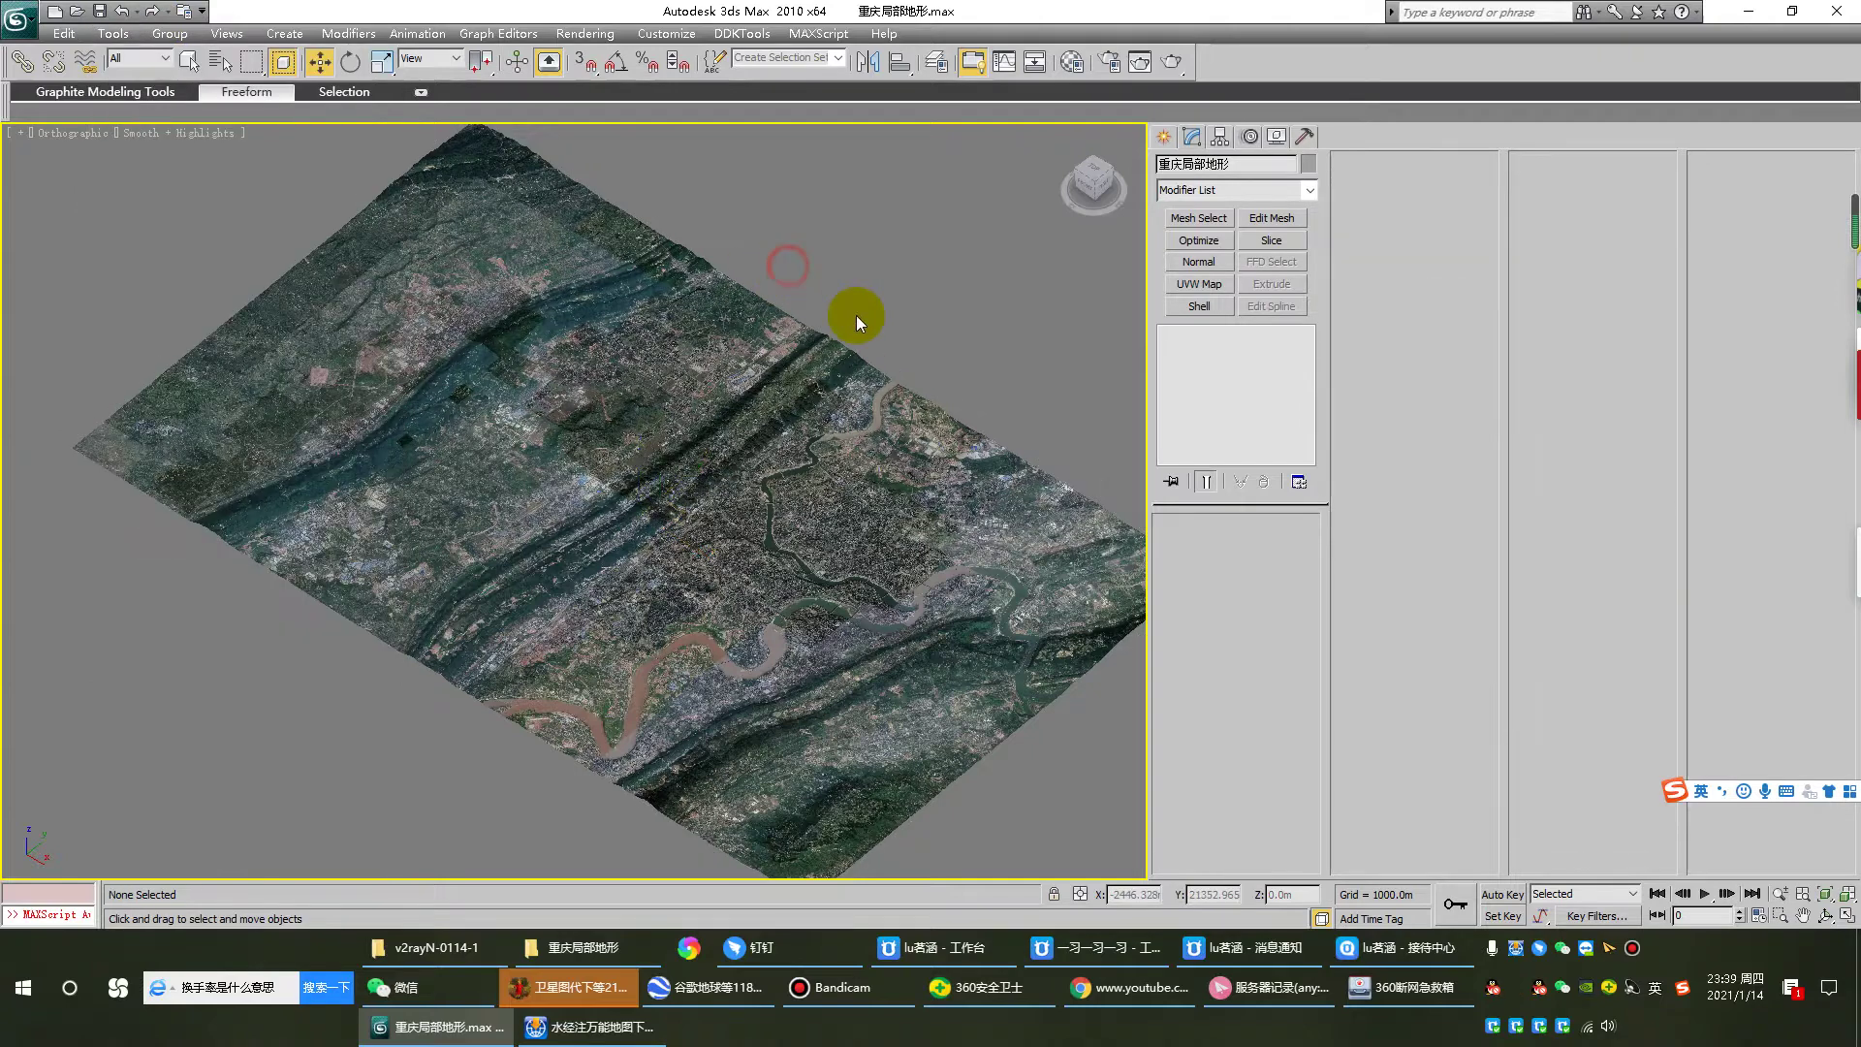
click(114, 33)
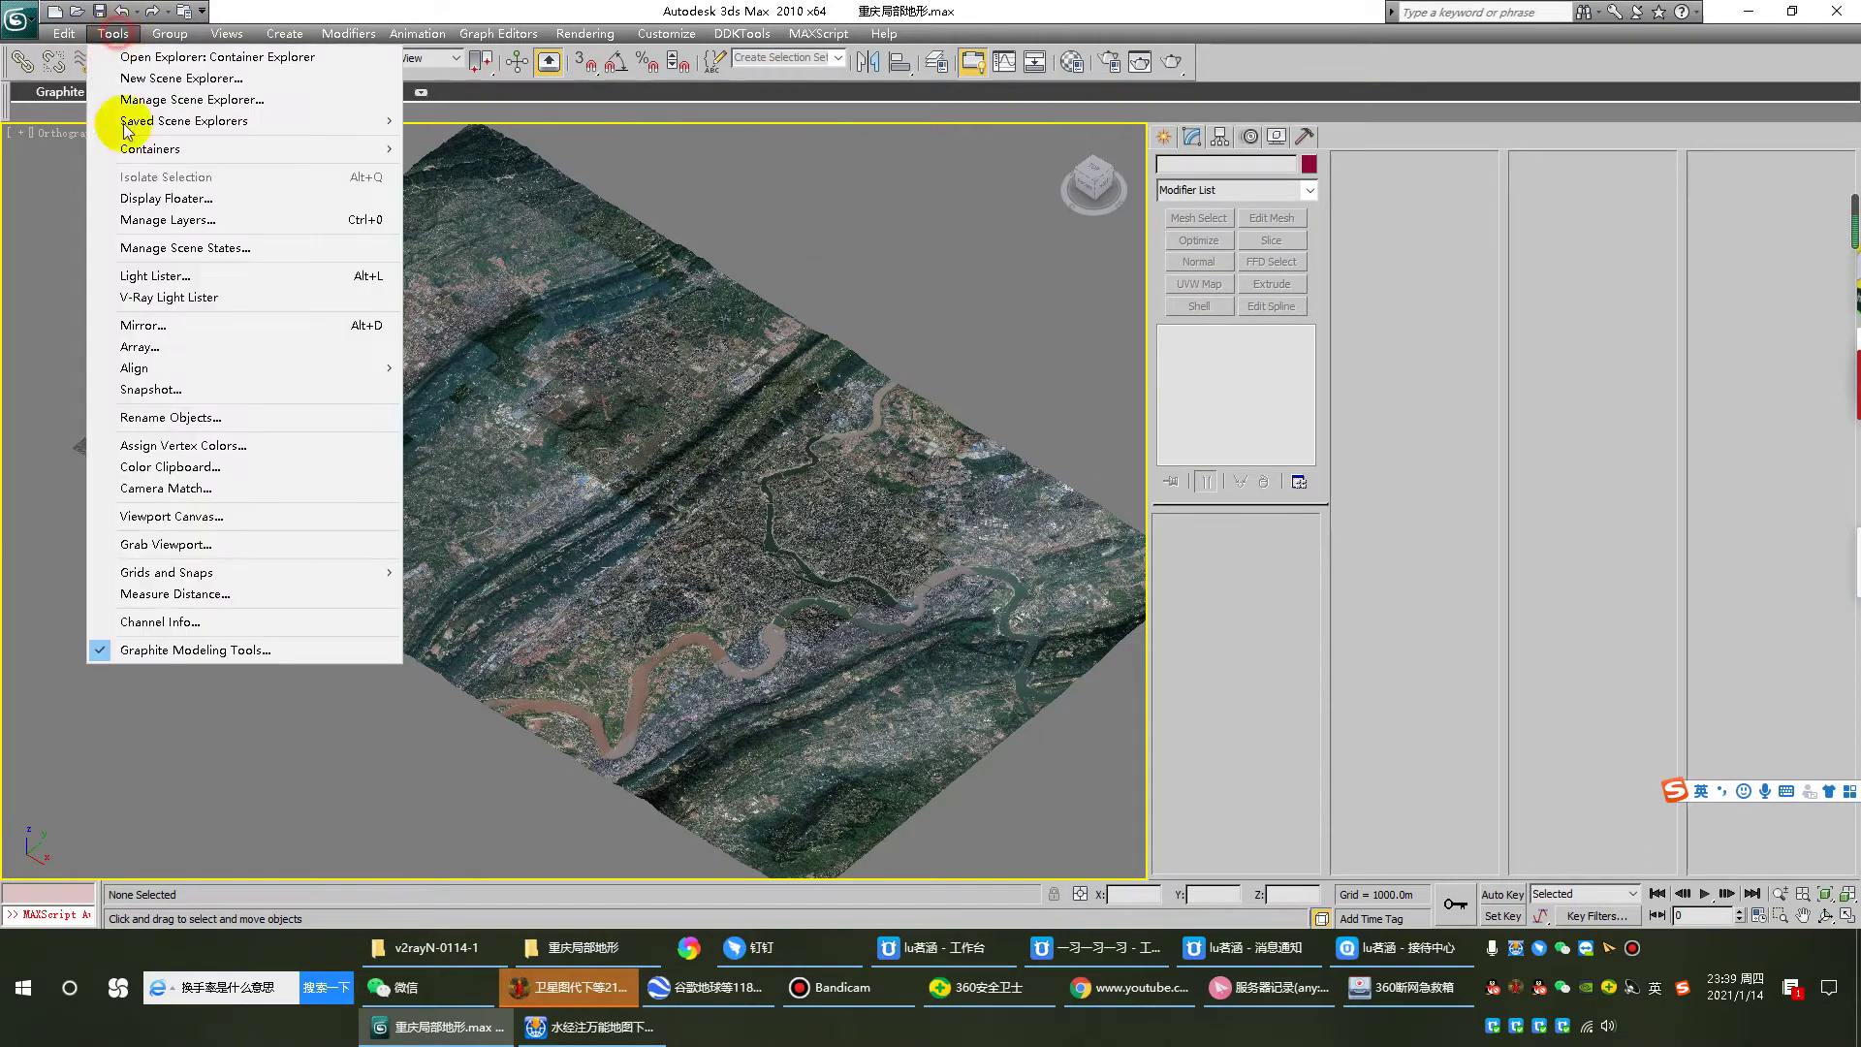
click(208, 367)
click(155, 390)
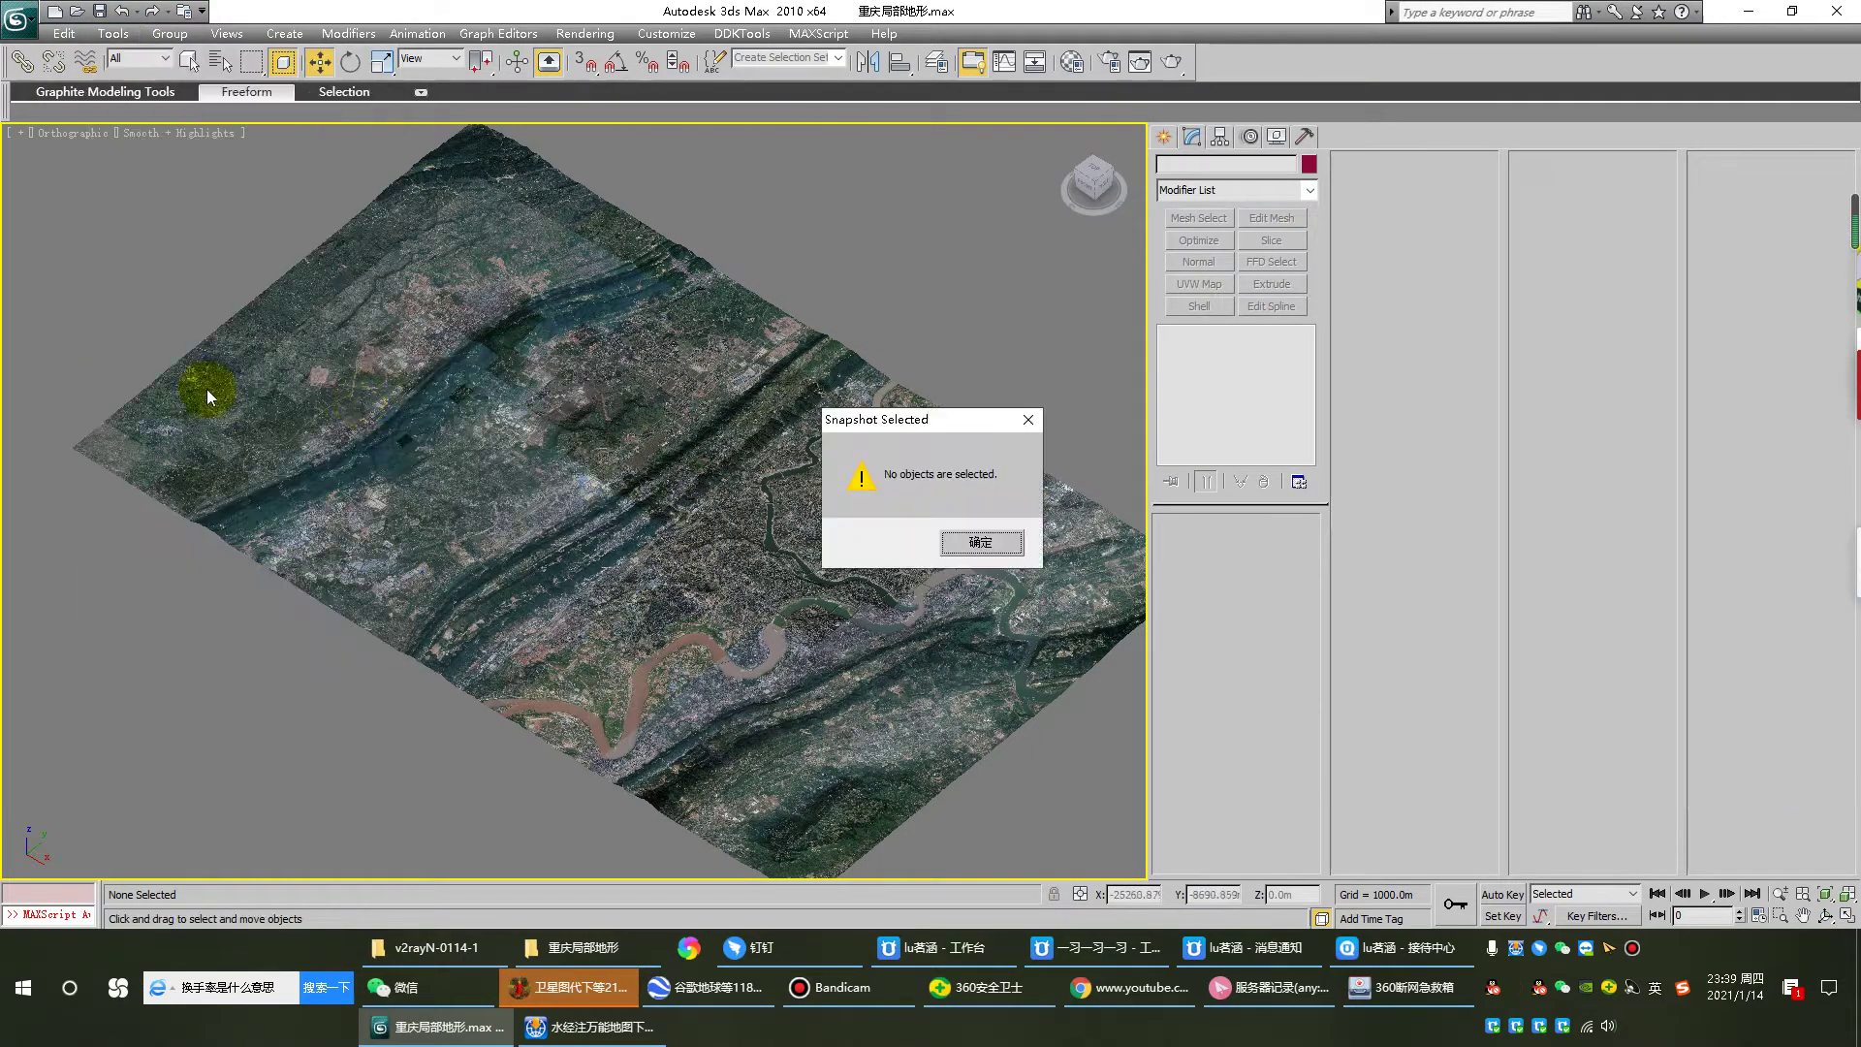
click(982, 541)
Step: Select the 重庆局部地形 terrain and create a mesh snapshot of it
click(985, 544)
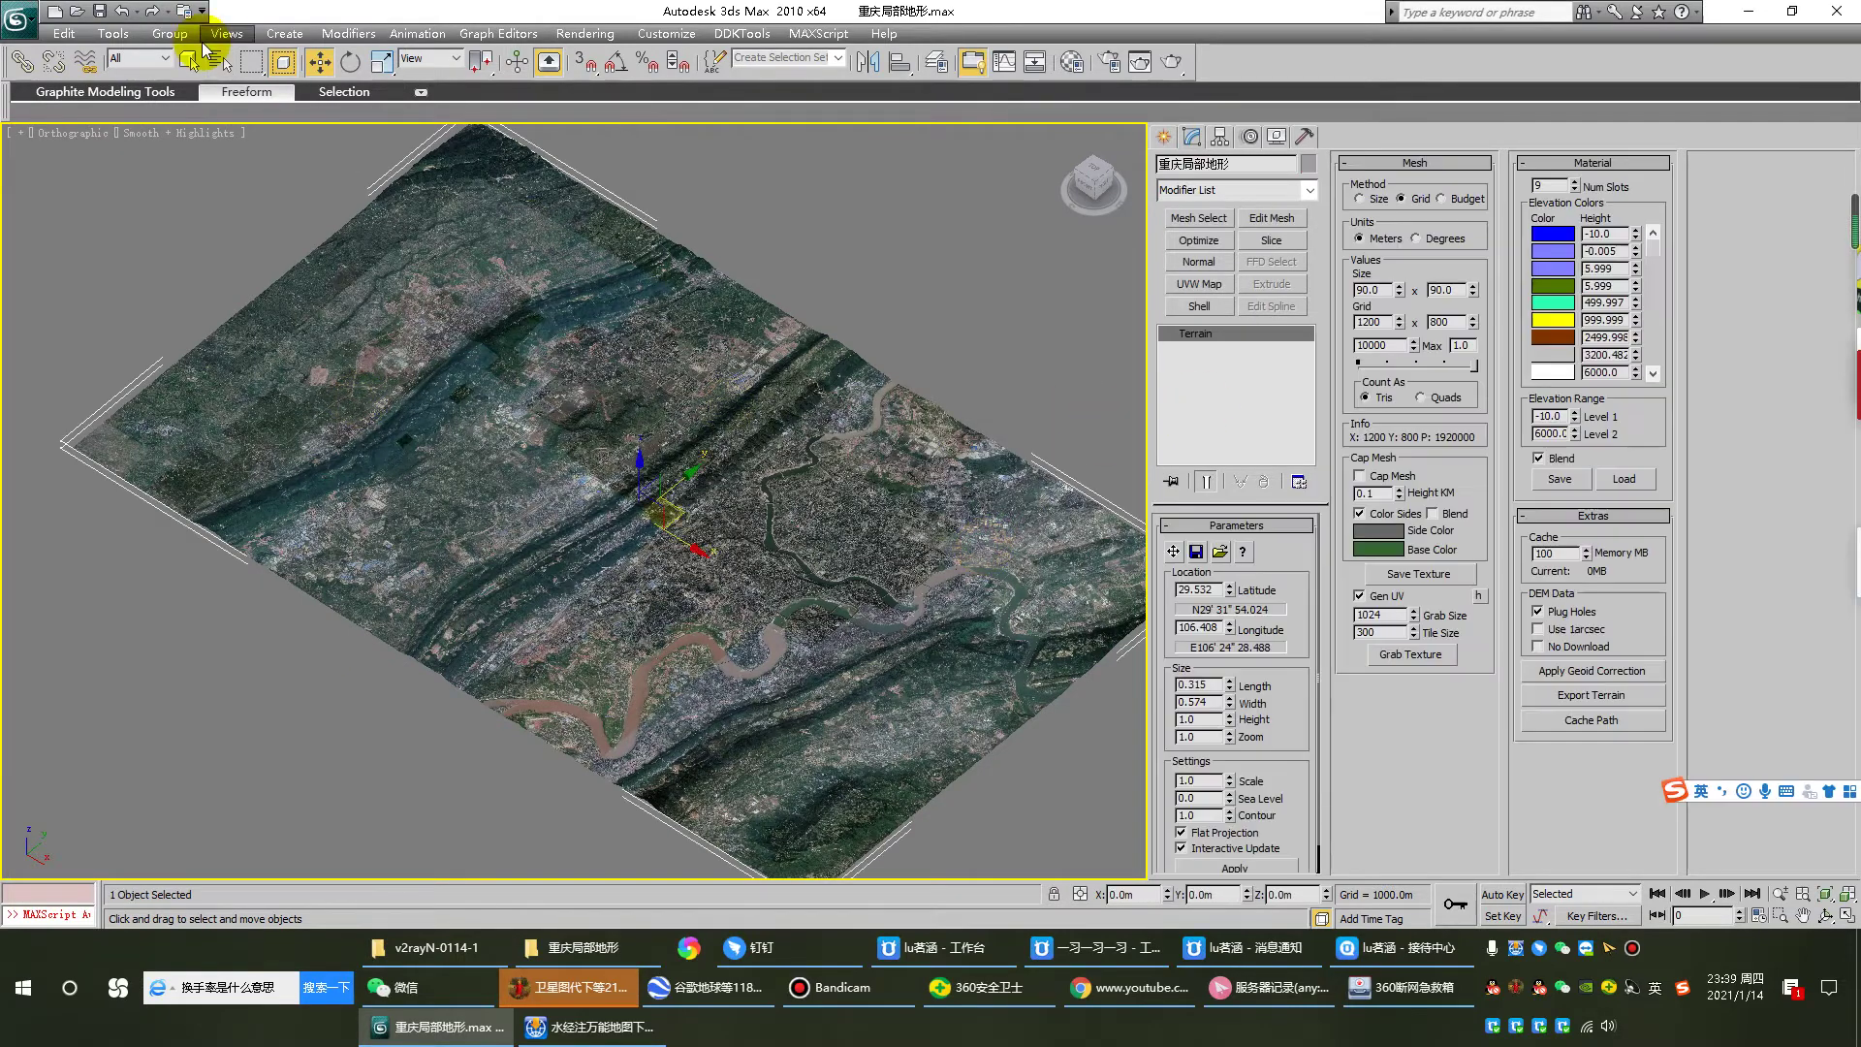
click(113, 33)
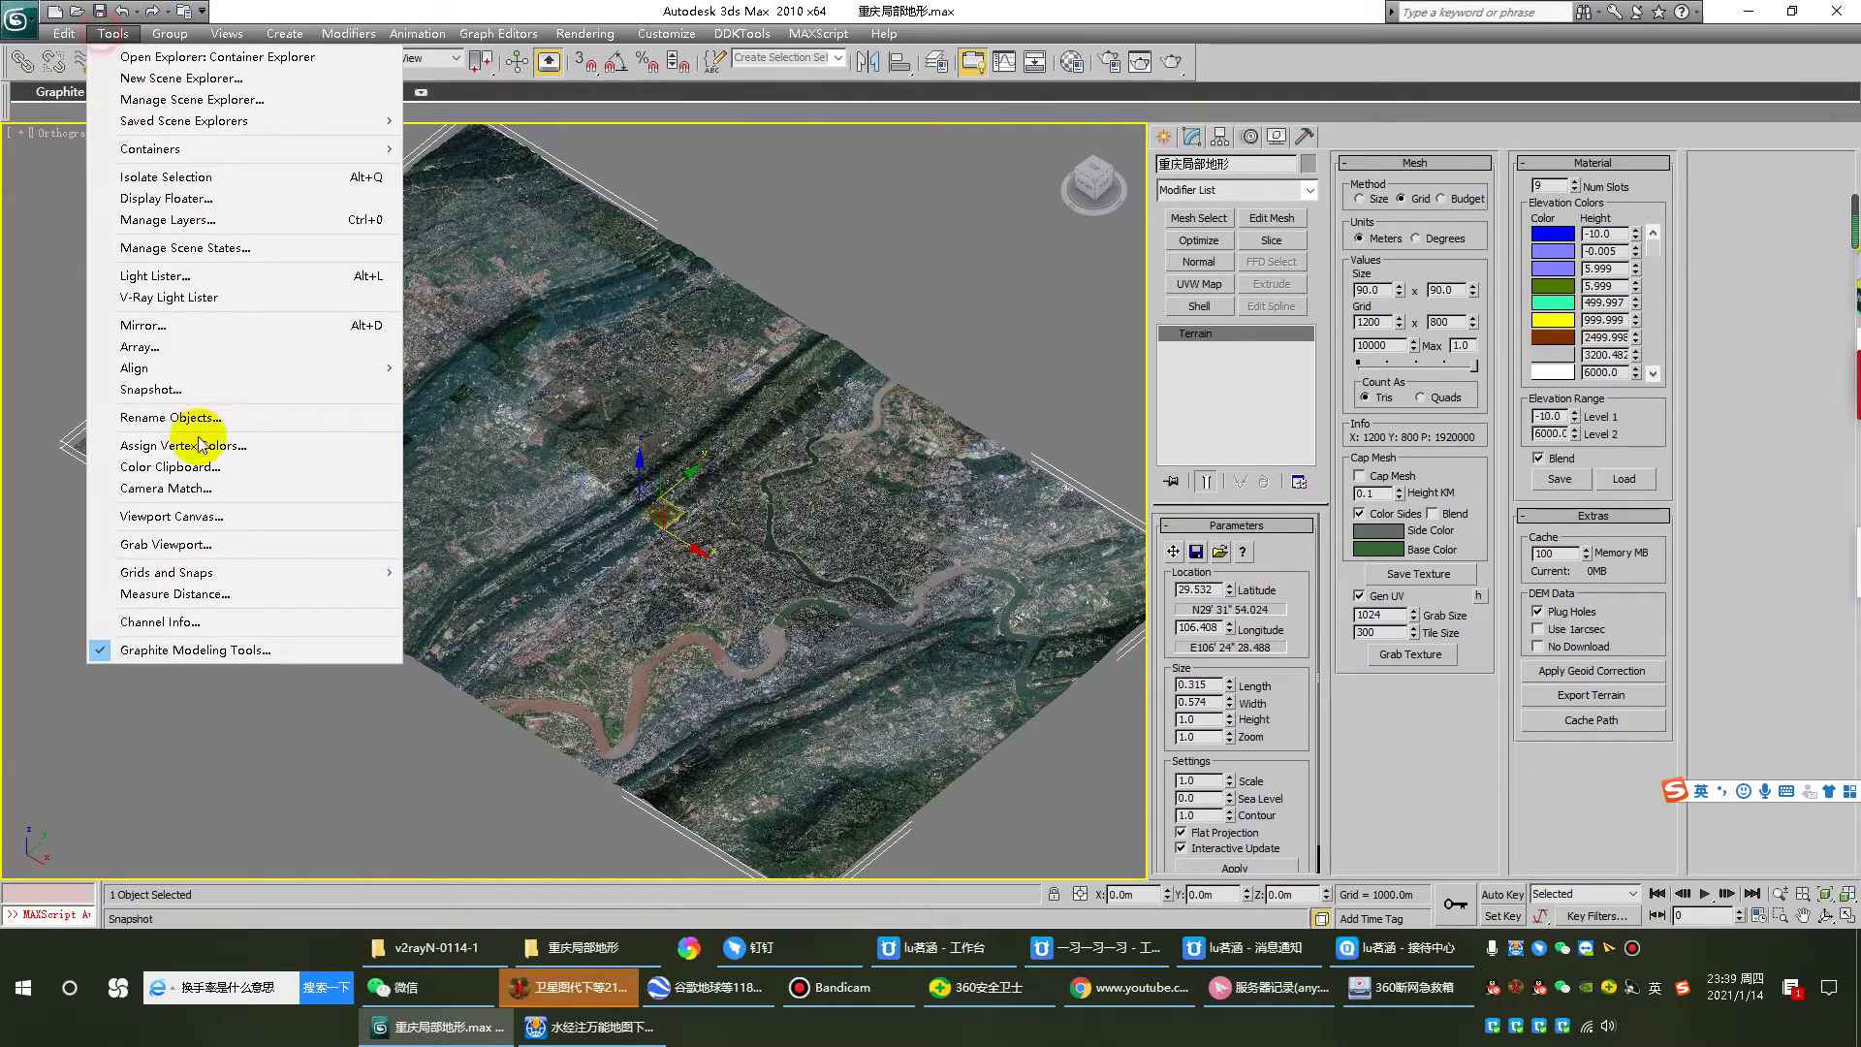
click(208, 389)
click(917, 583)
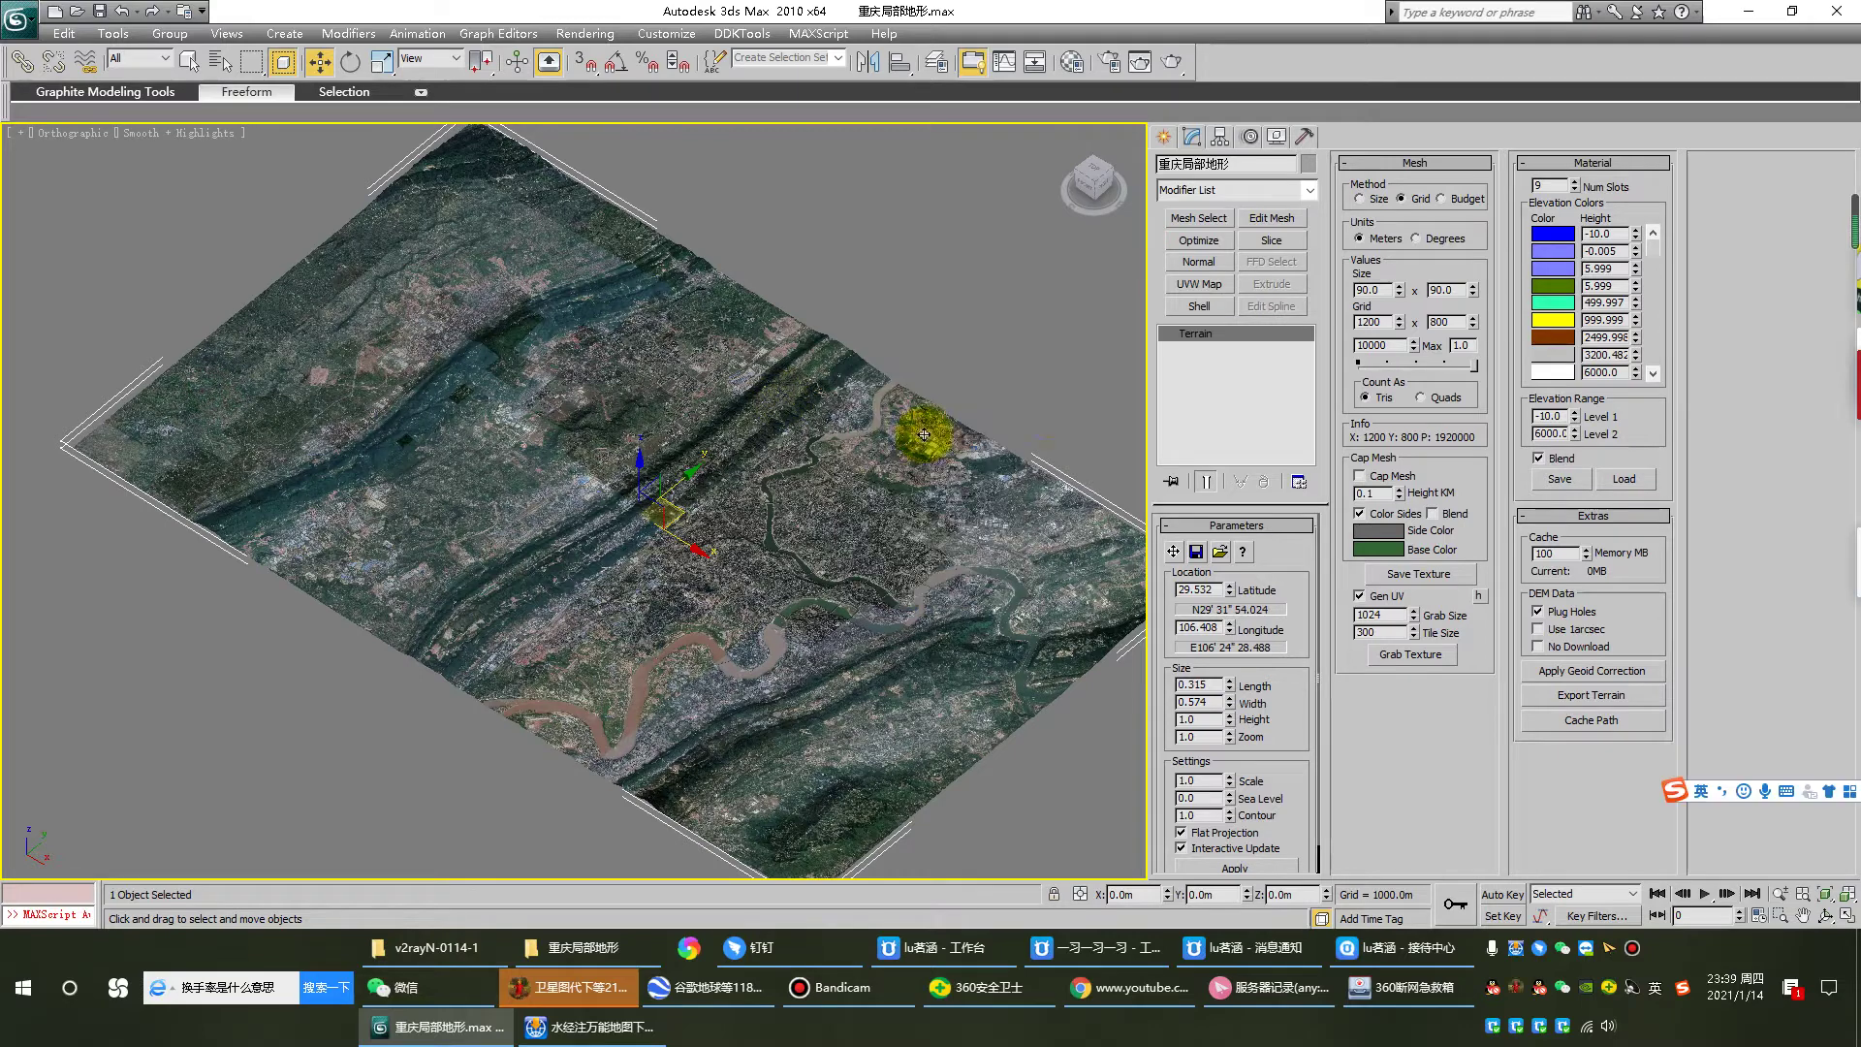
Step: Select the snapshot mesh, view it from the top, and save the scene under the new name 重庆局部地形ta
click(1038, 404)
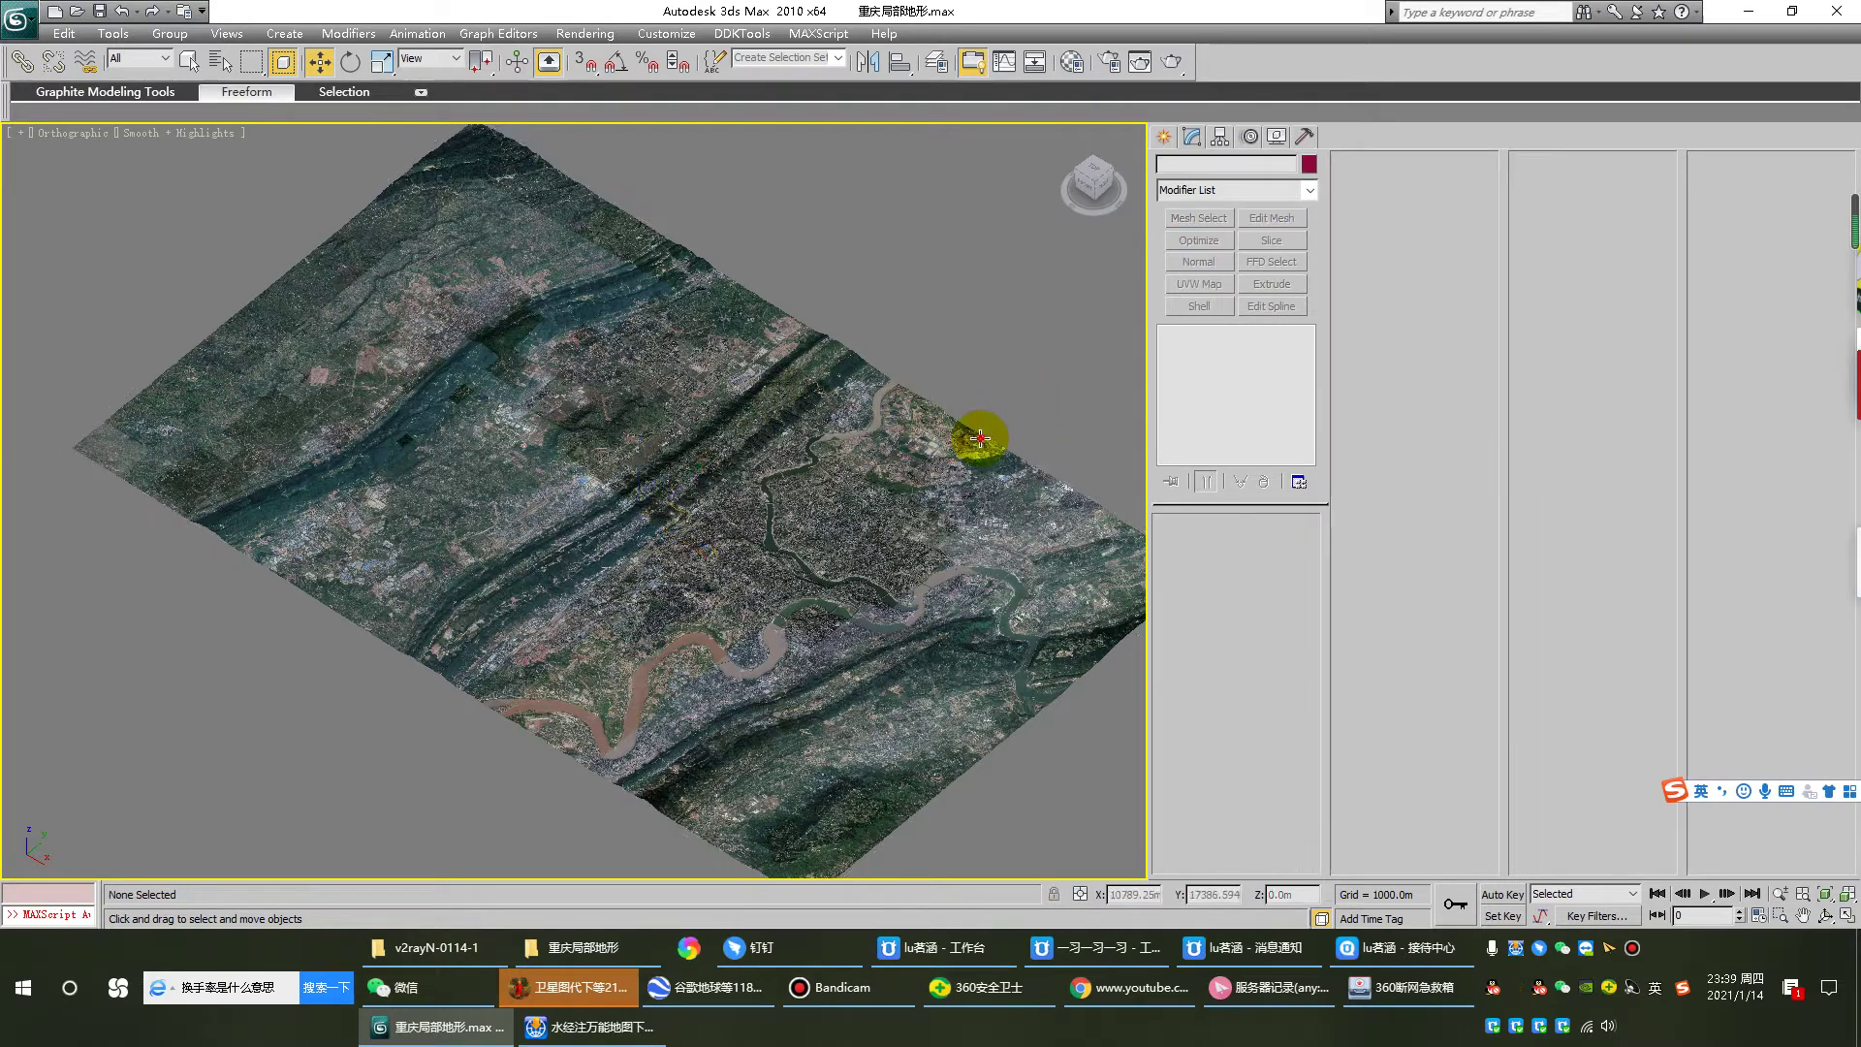
click(981, 434)
key(t)
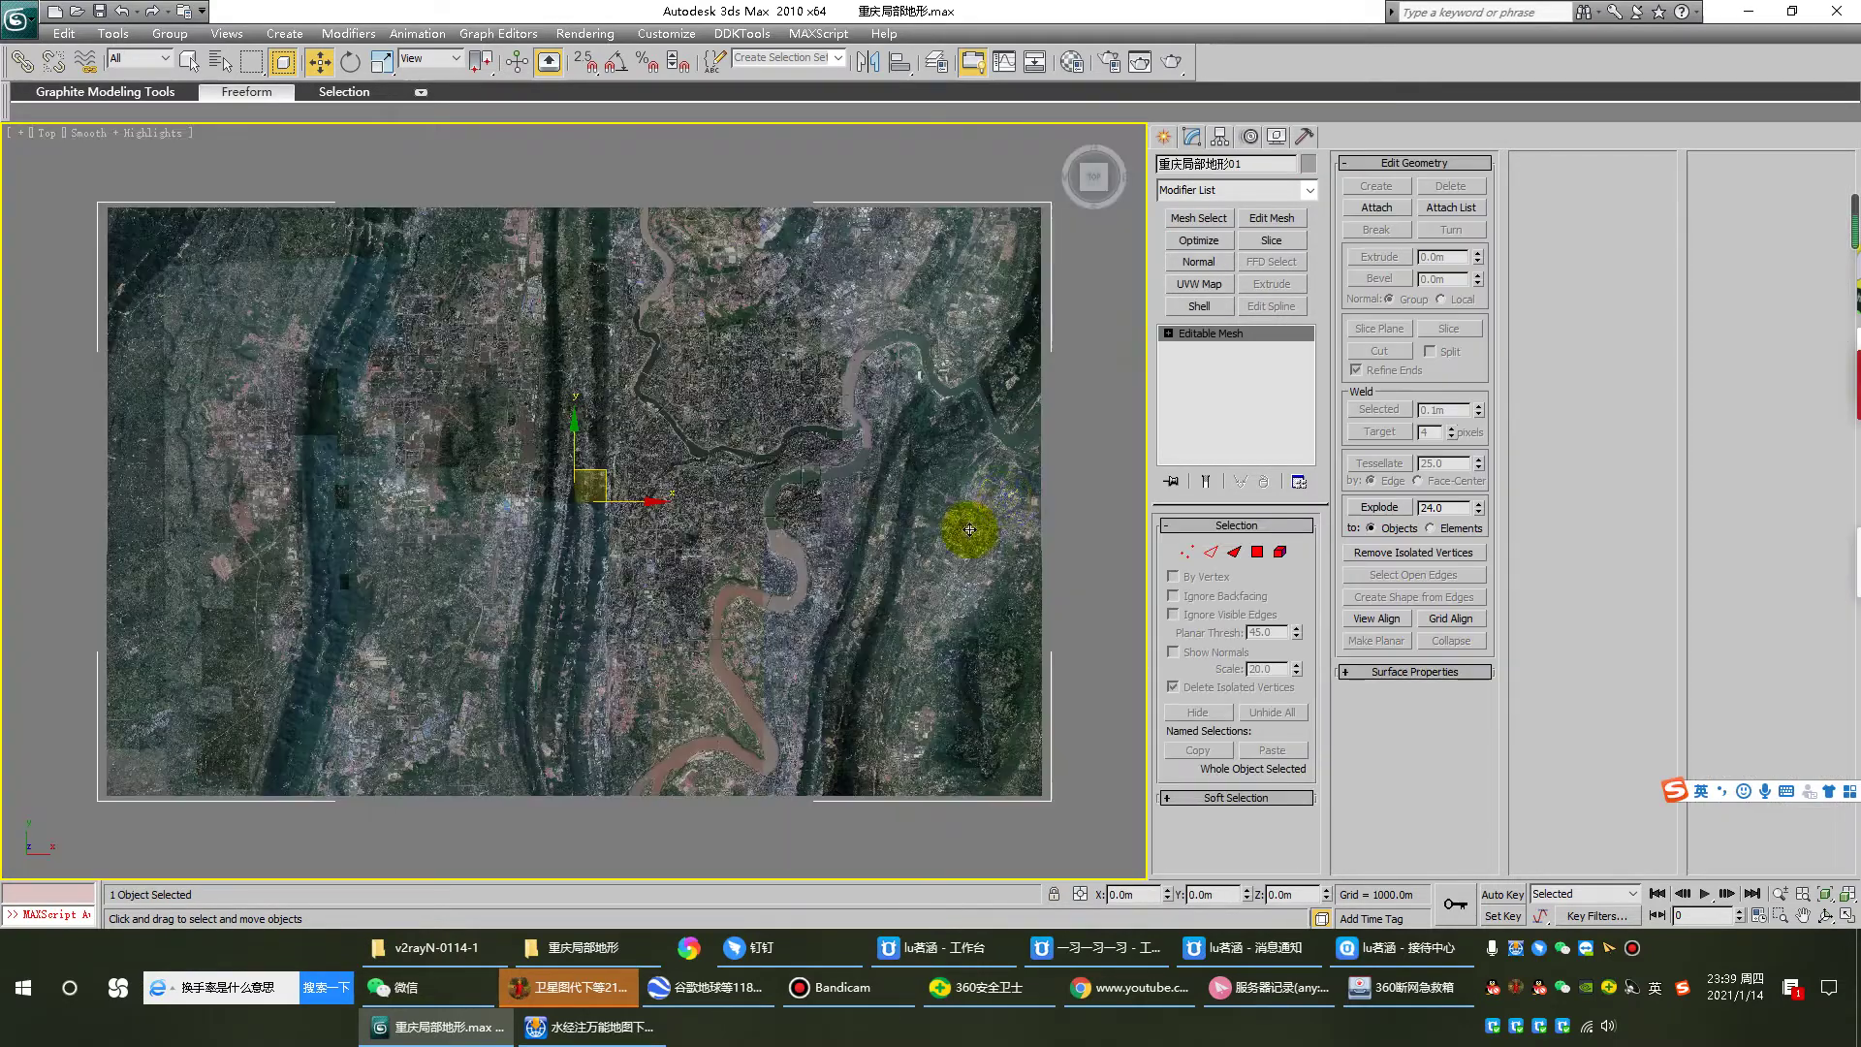
key(ctrl+shift+s)
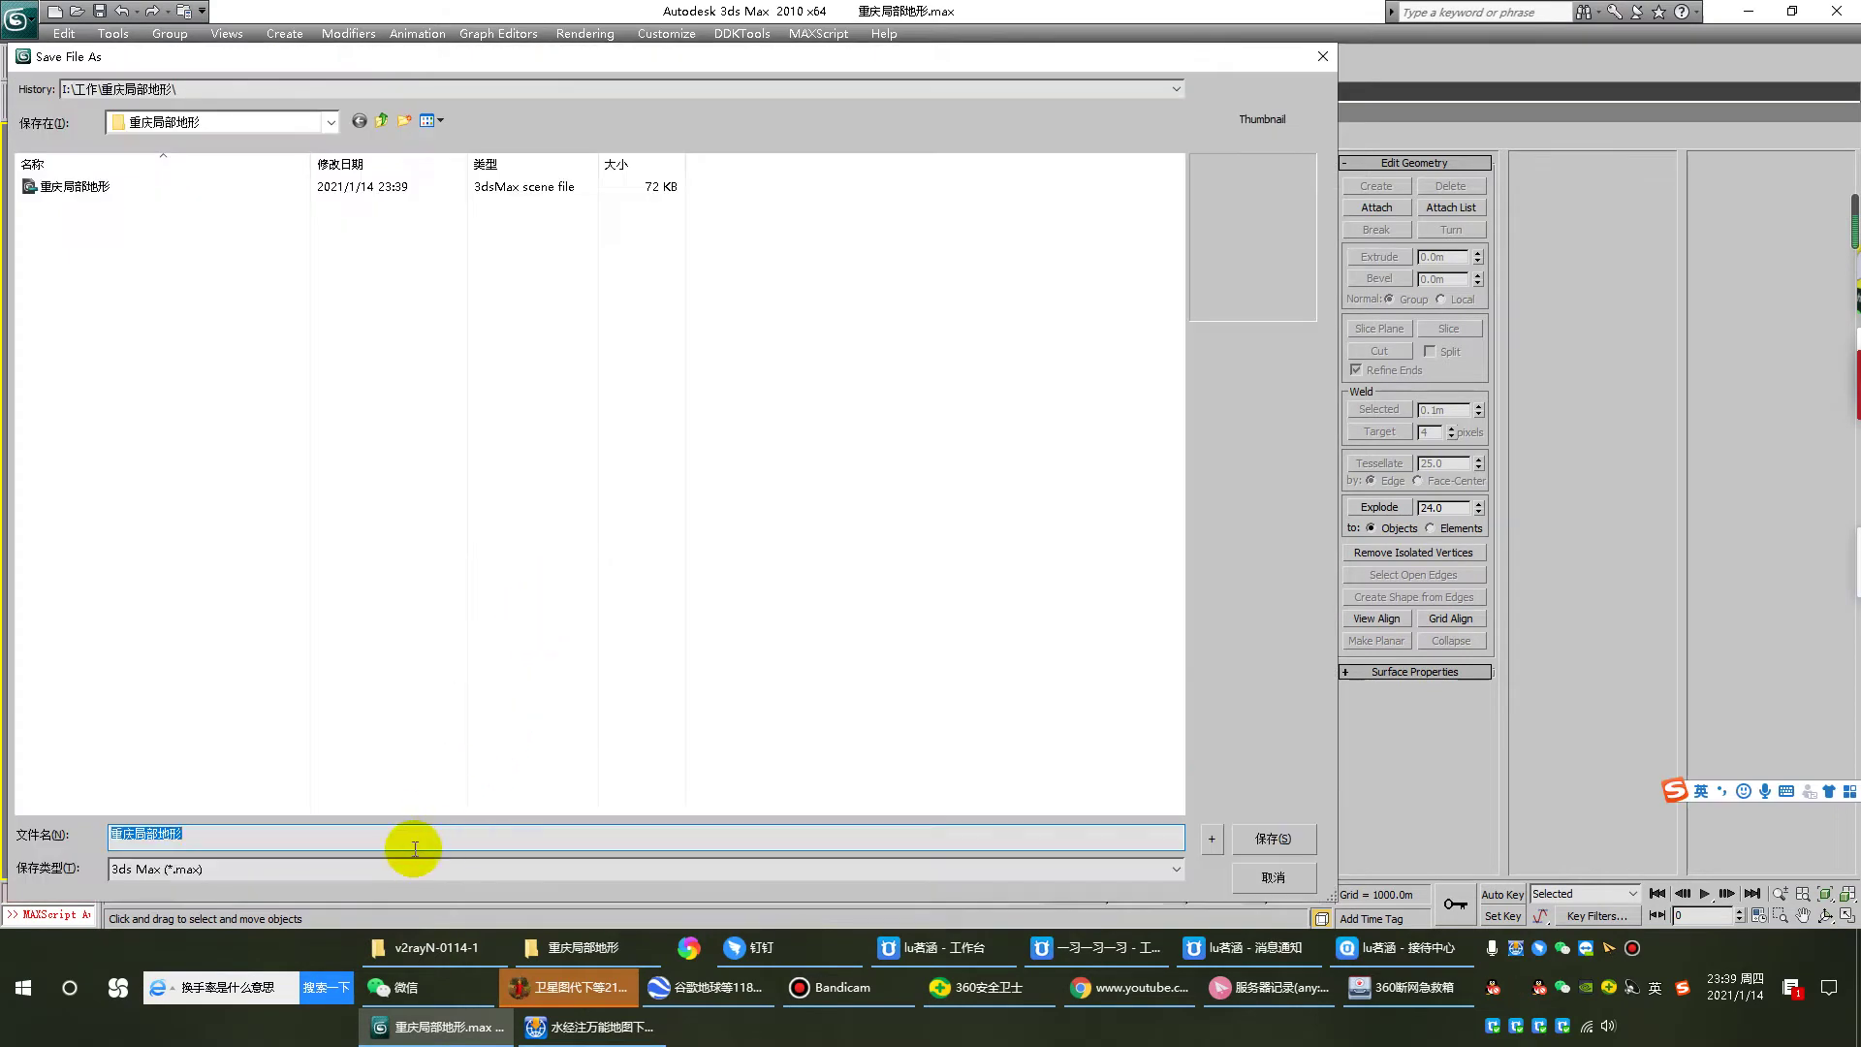
click(414, 850)
text(ta)
click(1274, 839)
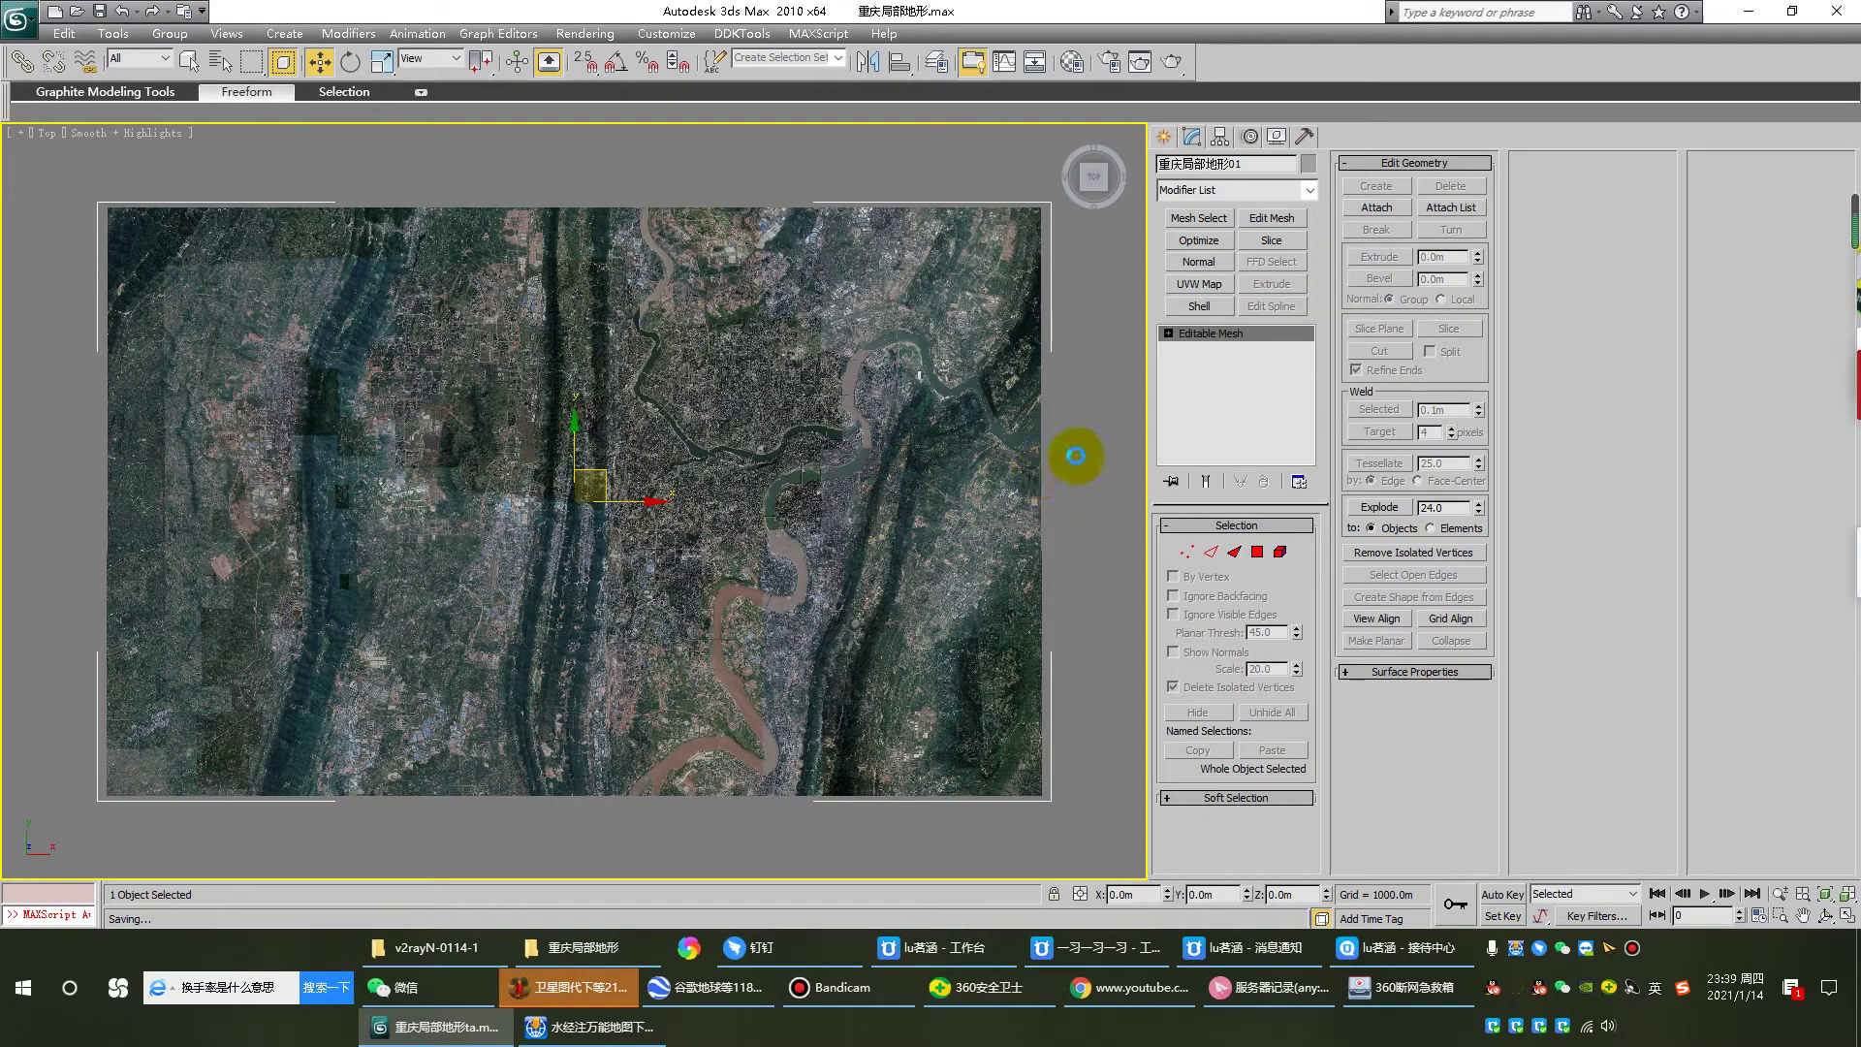
Step: Deselect the mesh and close 3ds Max, saving the changes to the scene
click(1078, 340)
click(1836, 11)
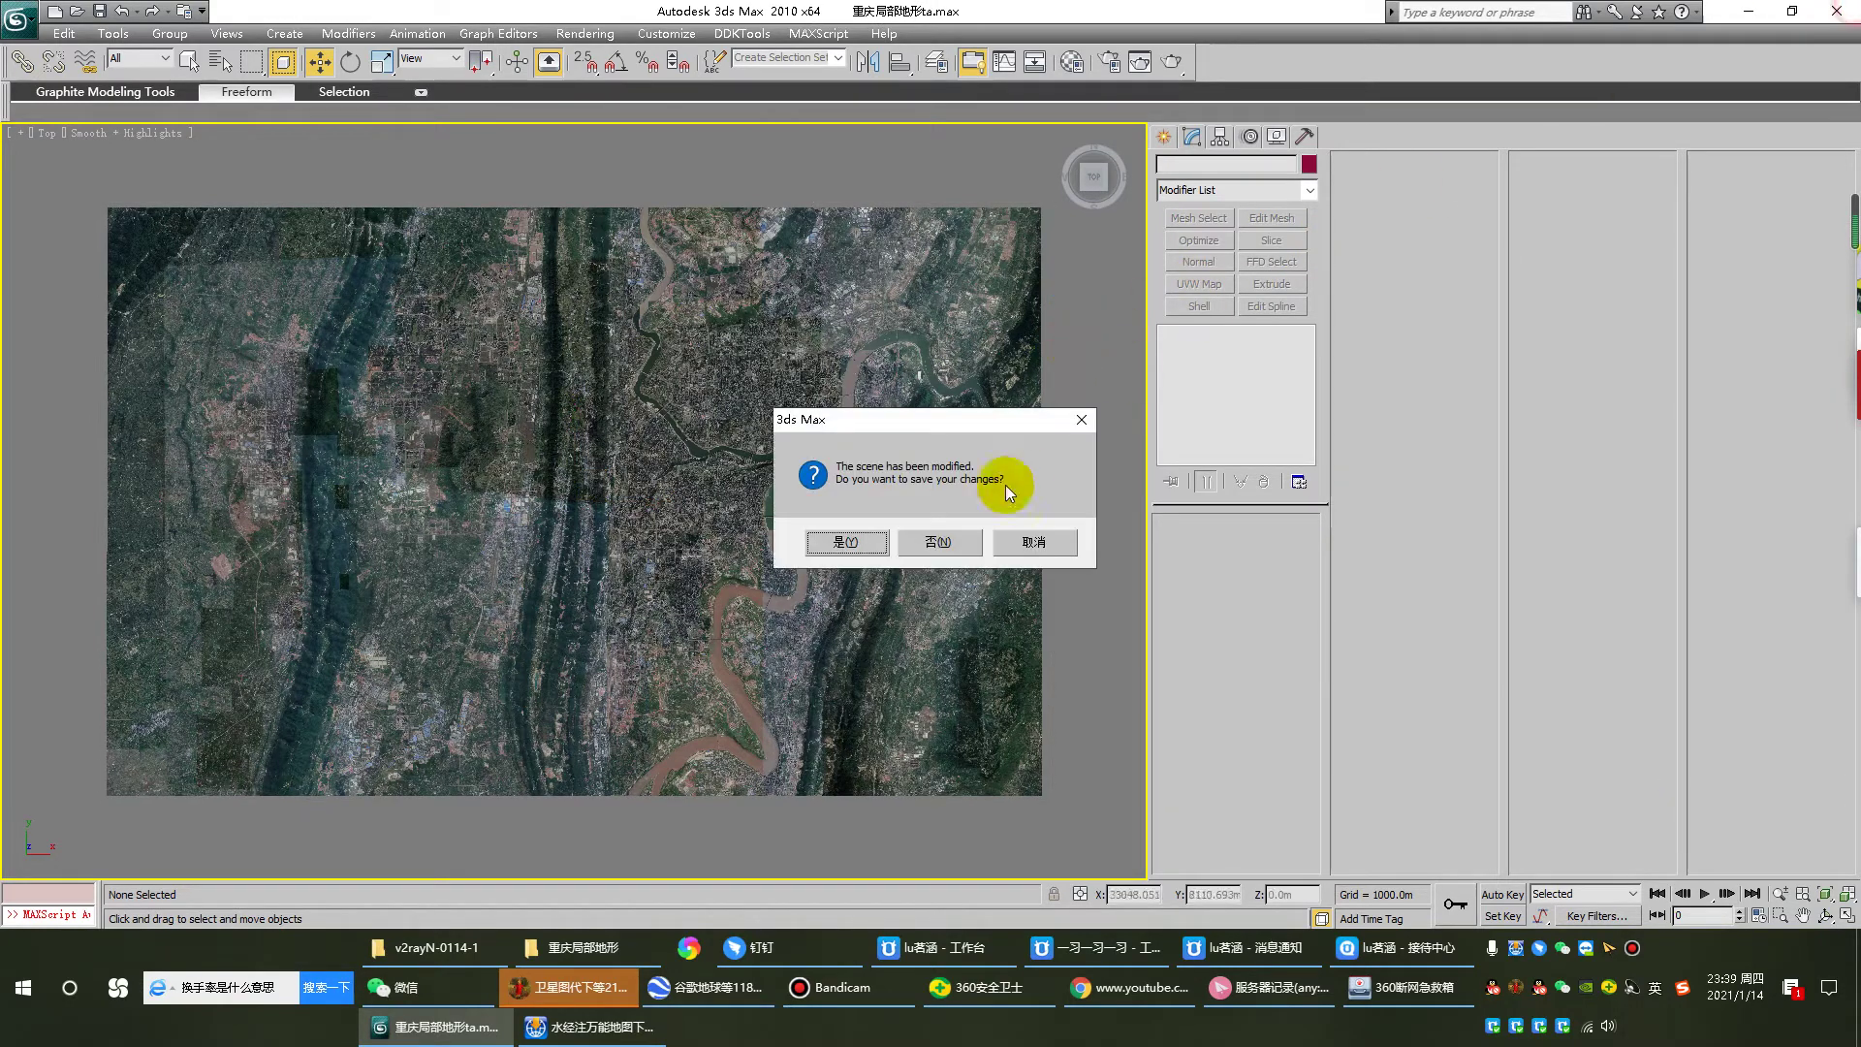
click(846, 542)
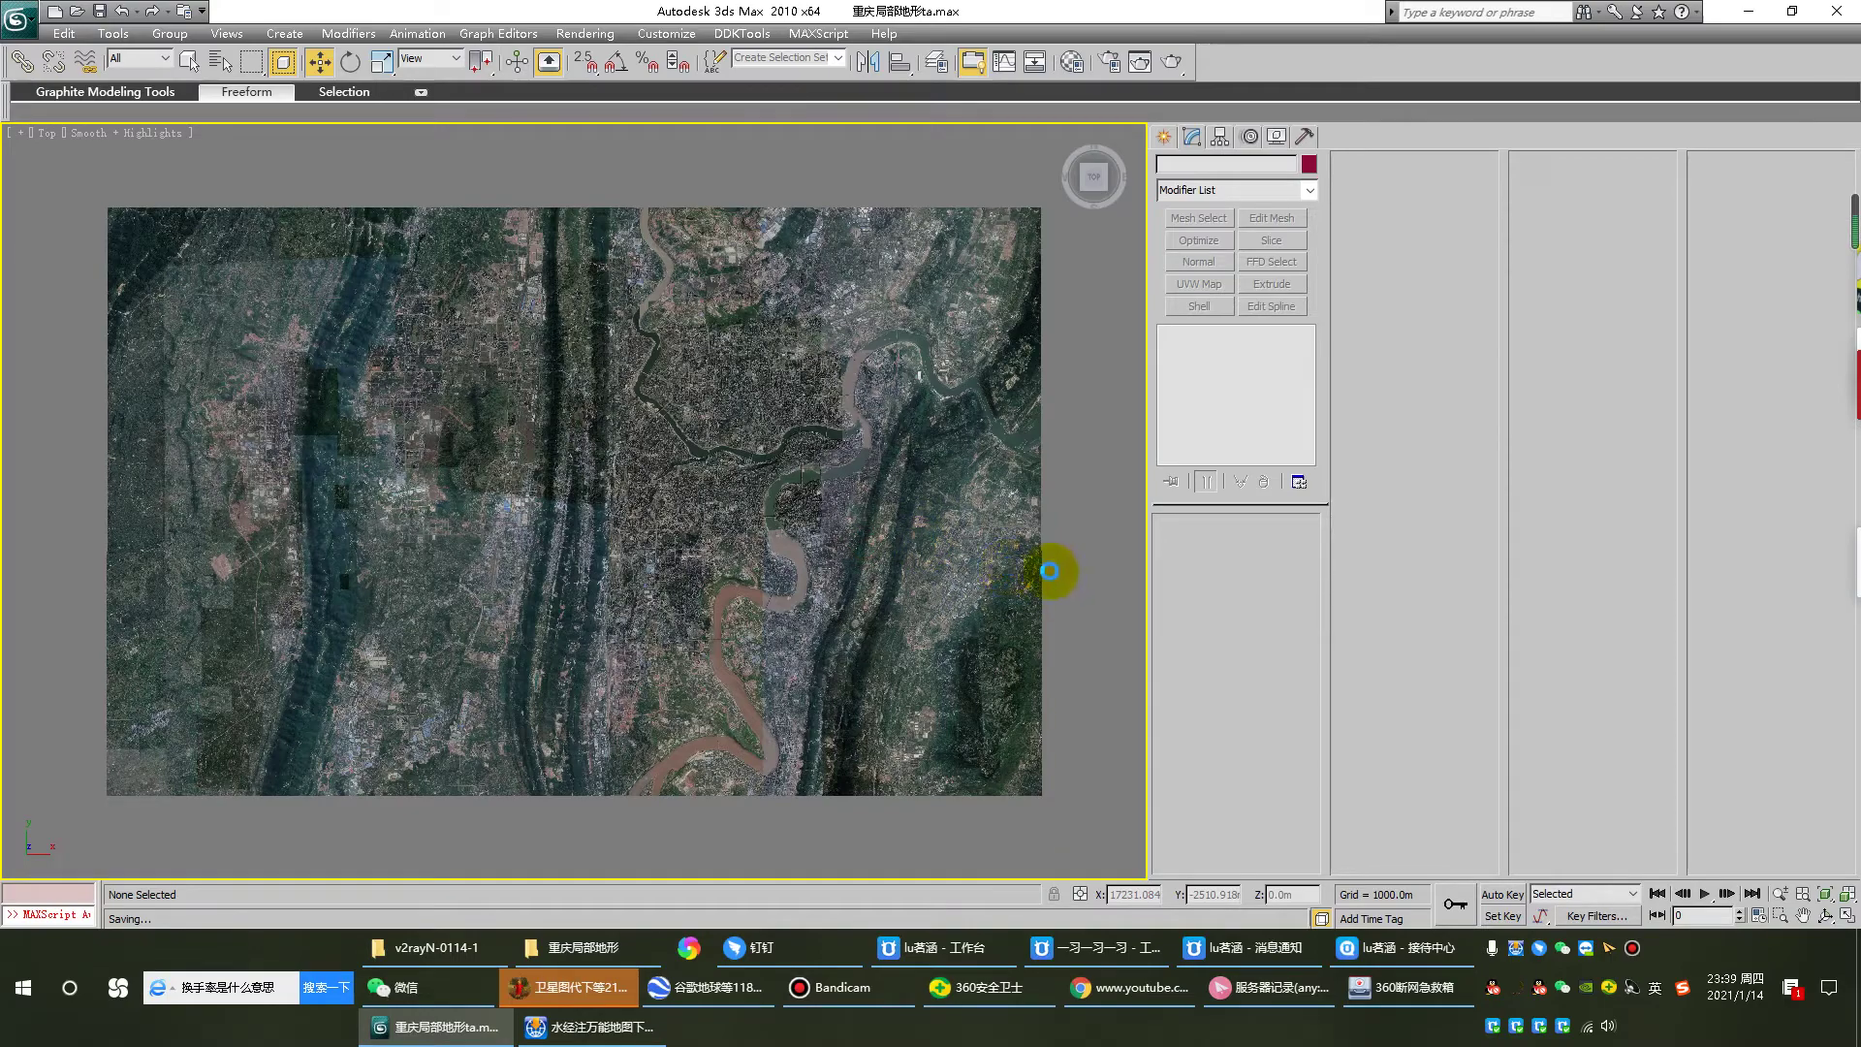
Step: Check the satellite image and both 3ds Max scene files in the 重庆局部地形 folder, comparing their sizes
click(581, 947)
click(486, 462)
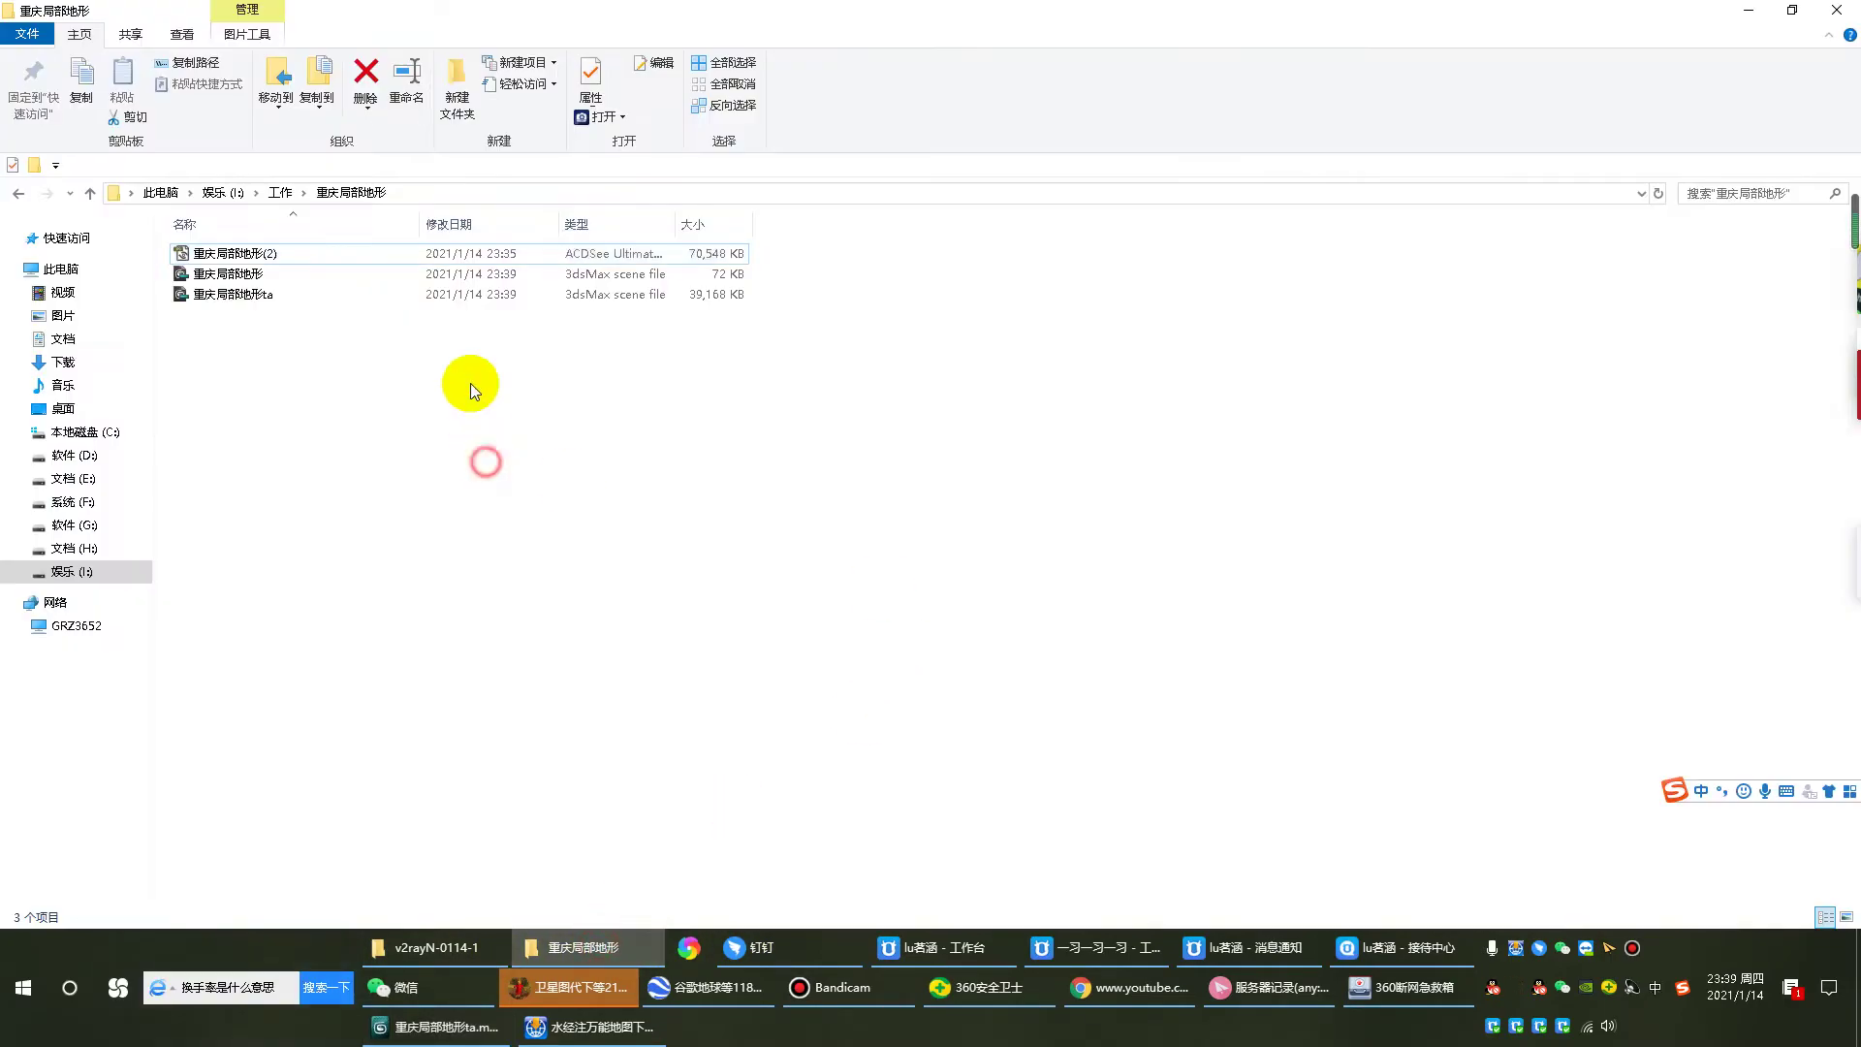
click(593, 1030)
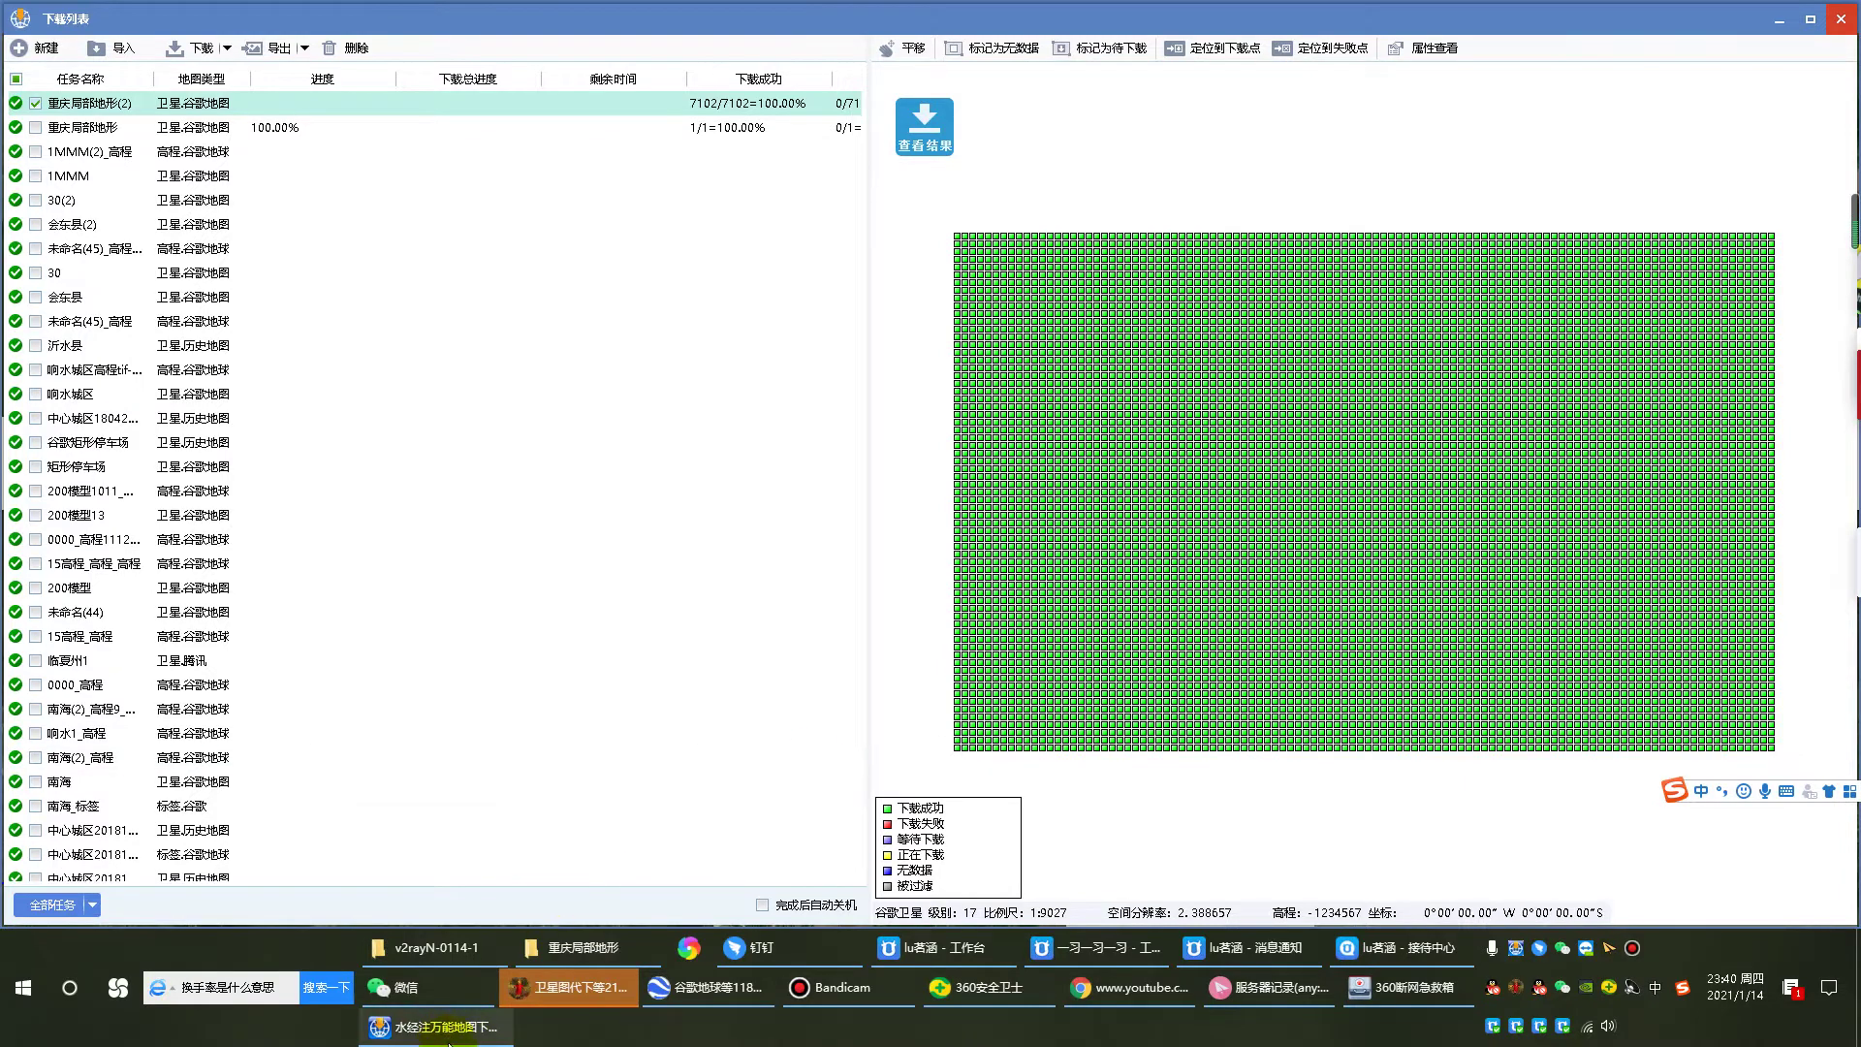
click(612, 946)
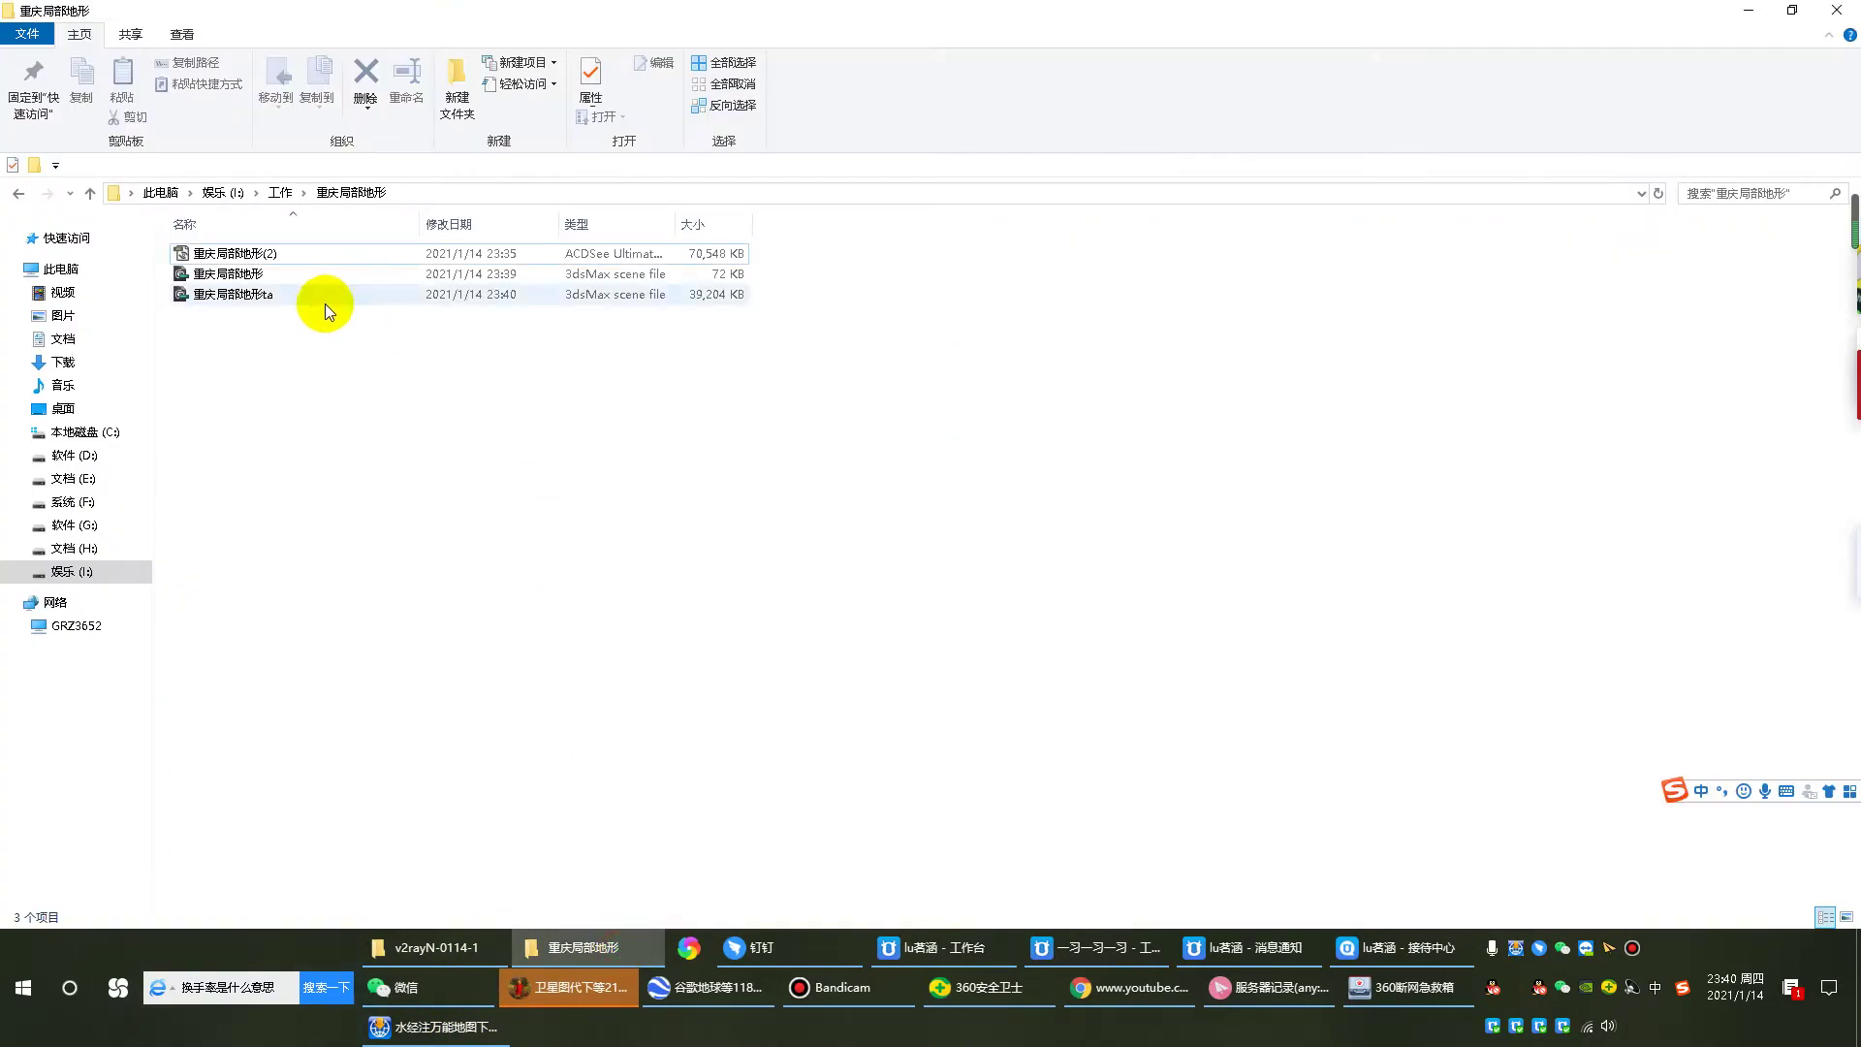
click(320, 254)
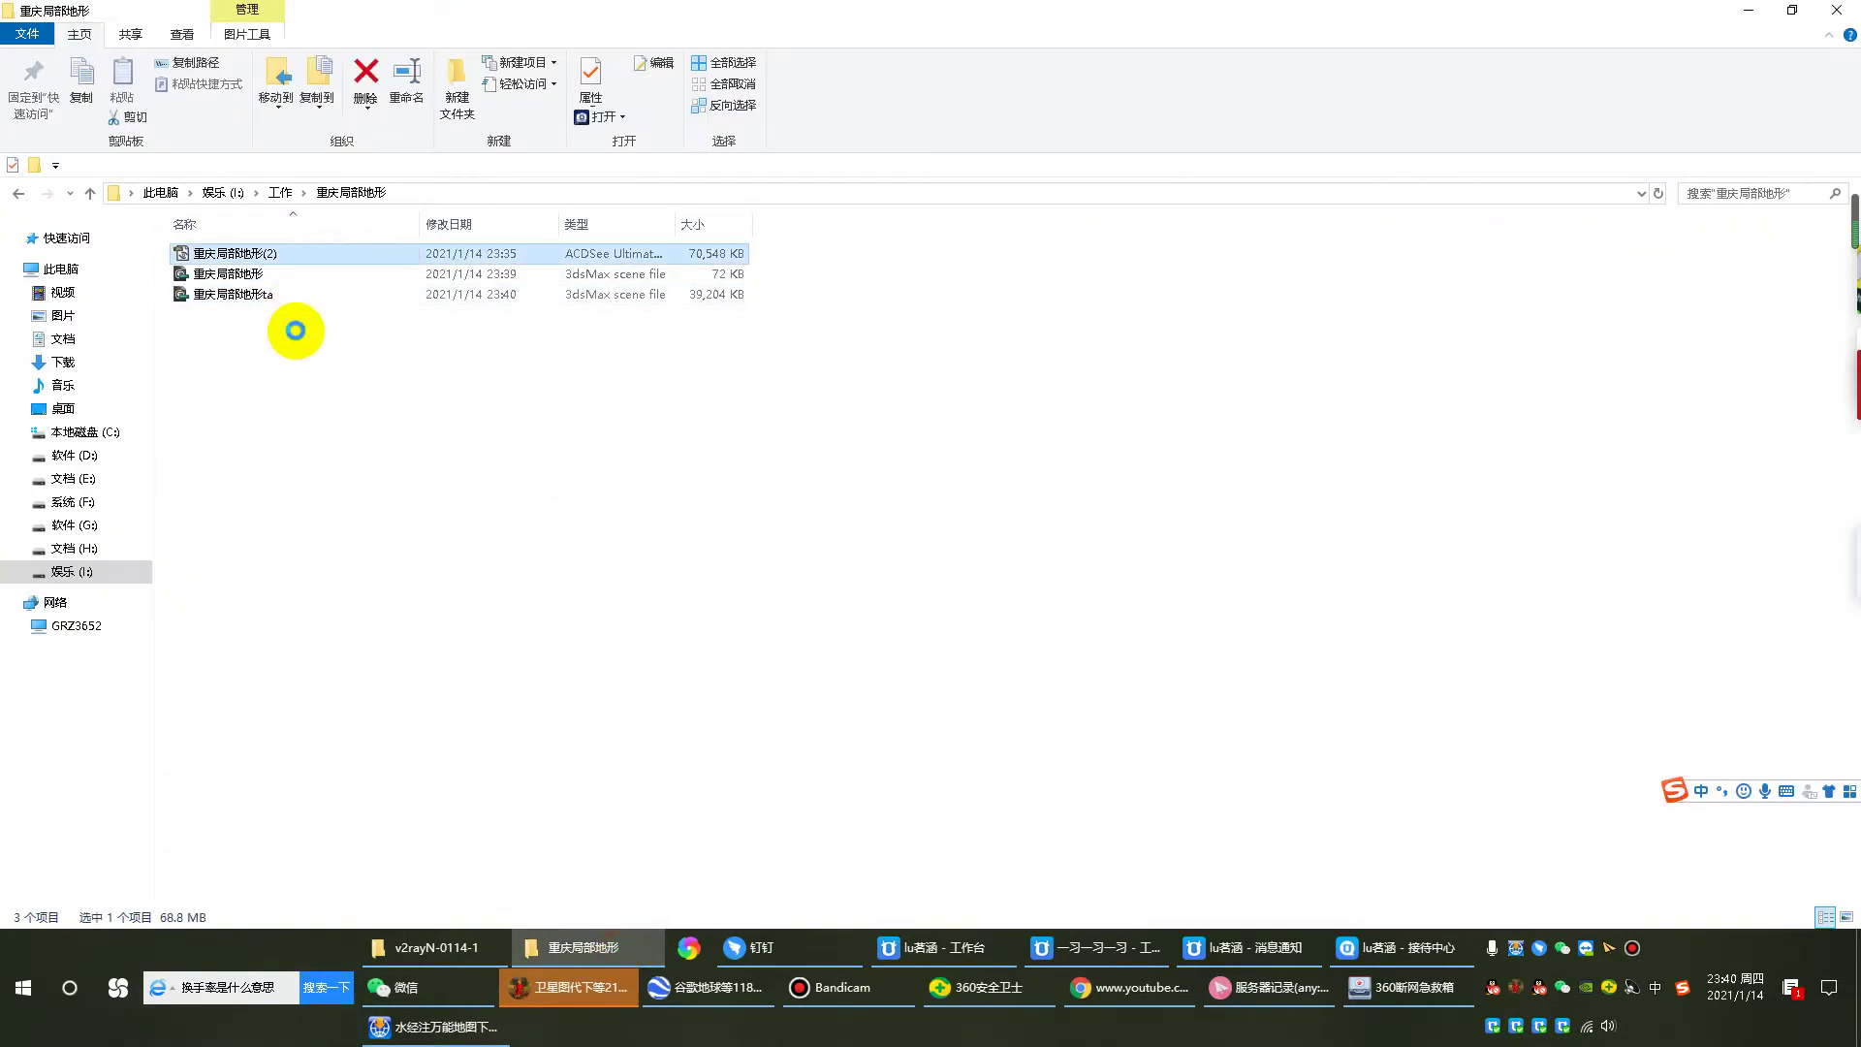
click(1000, 299)
click(711, 253)
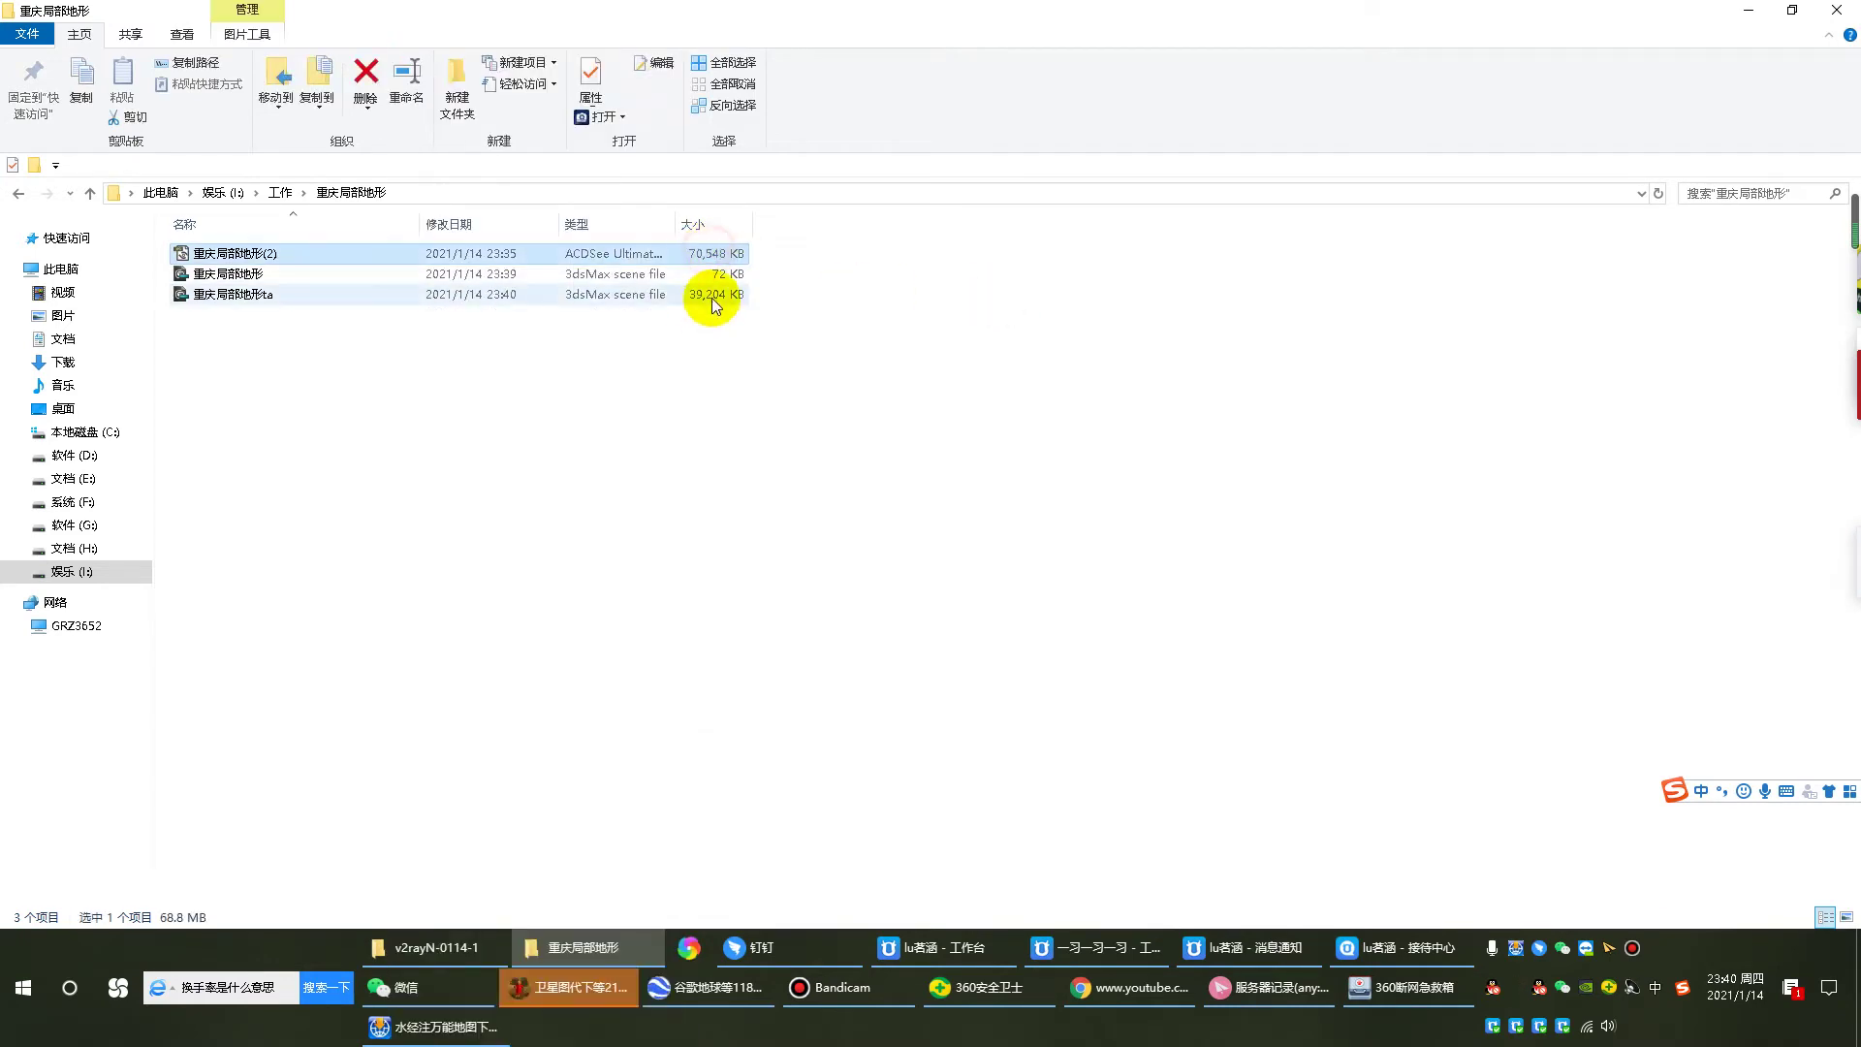